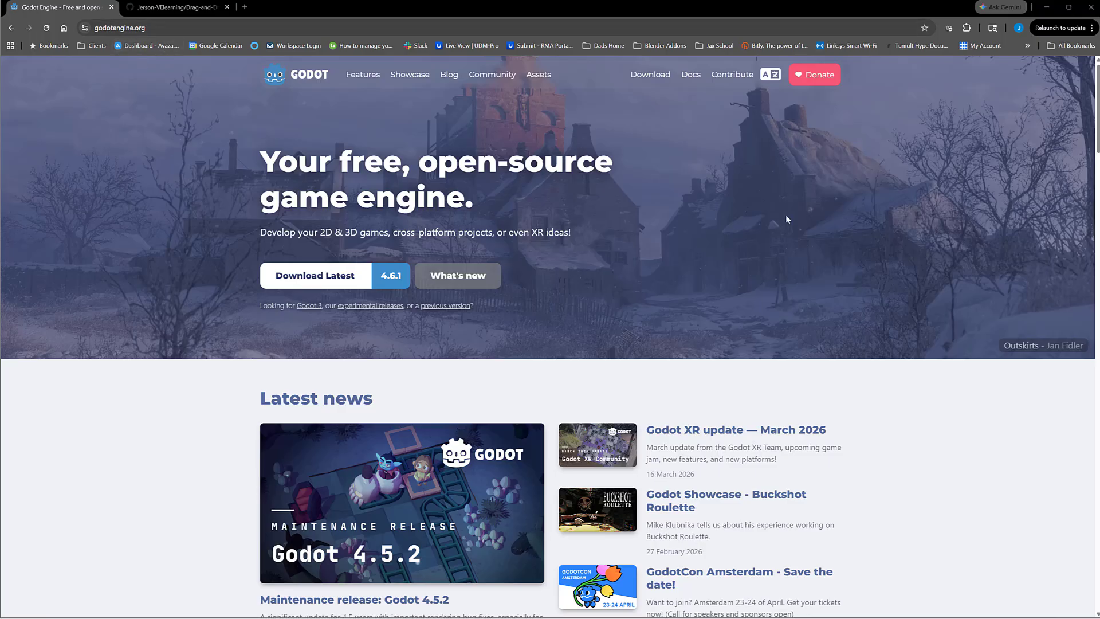
# Step: Look through the official releases in Godot's archive of previous versions, down to 4.5.1, and return to the website's homepage
pyautogui.scroll(-3, 911, 442)
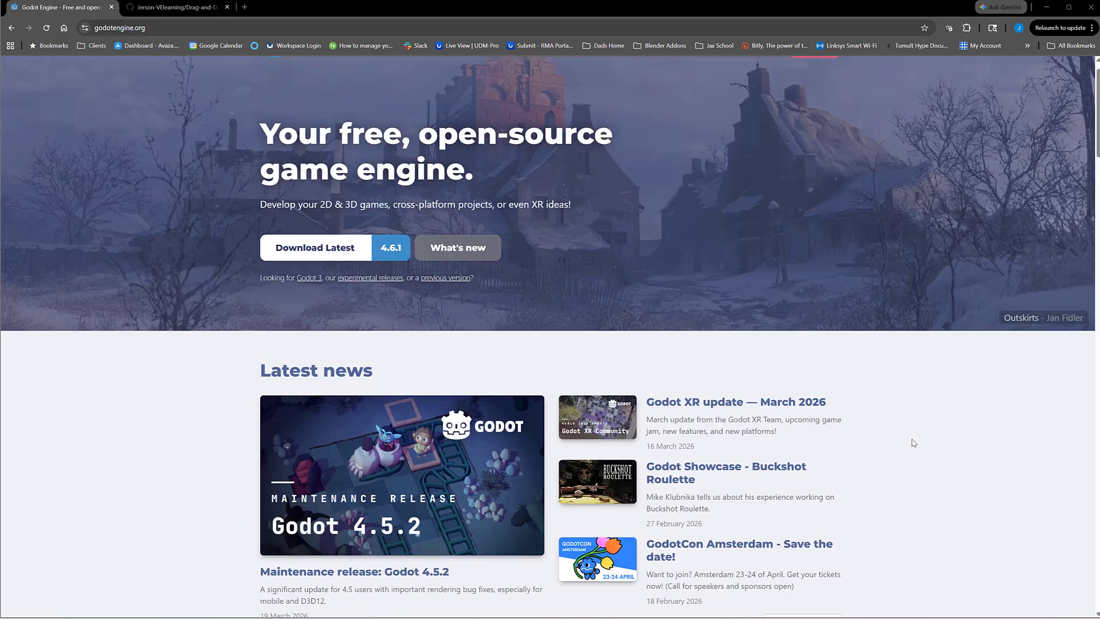
pyautogui.scroll(3, 911, 441)
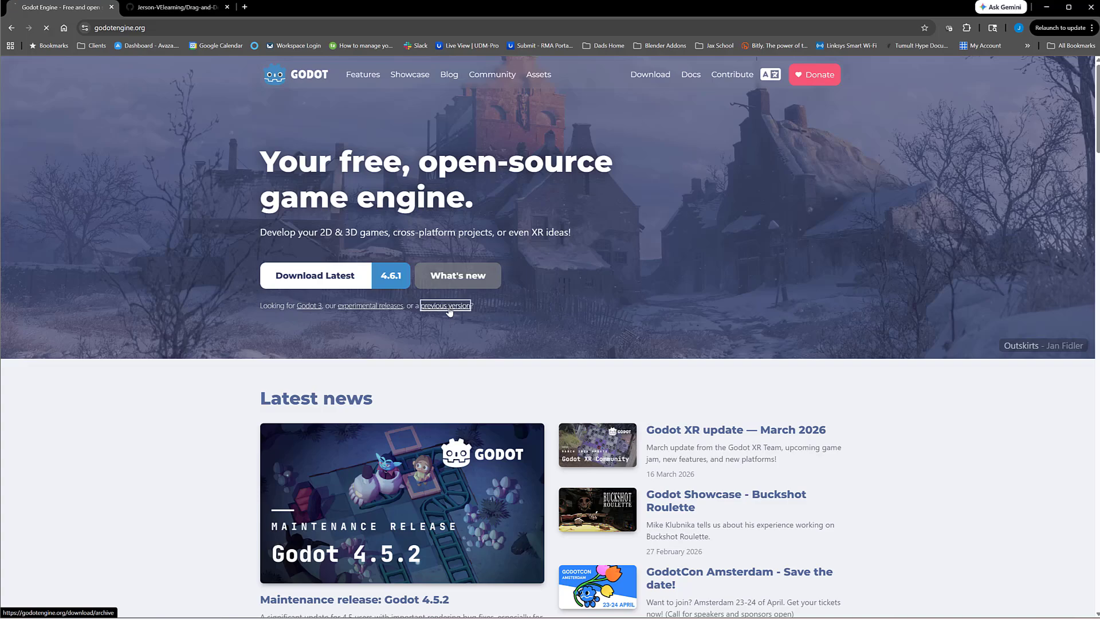
pyautogui.click(441, 308)
pyautogui.scroll(-1, 830, 375)
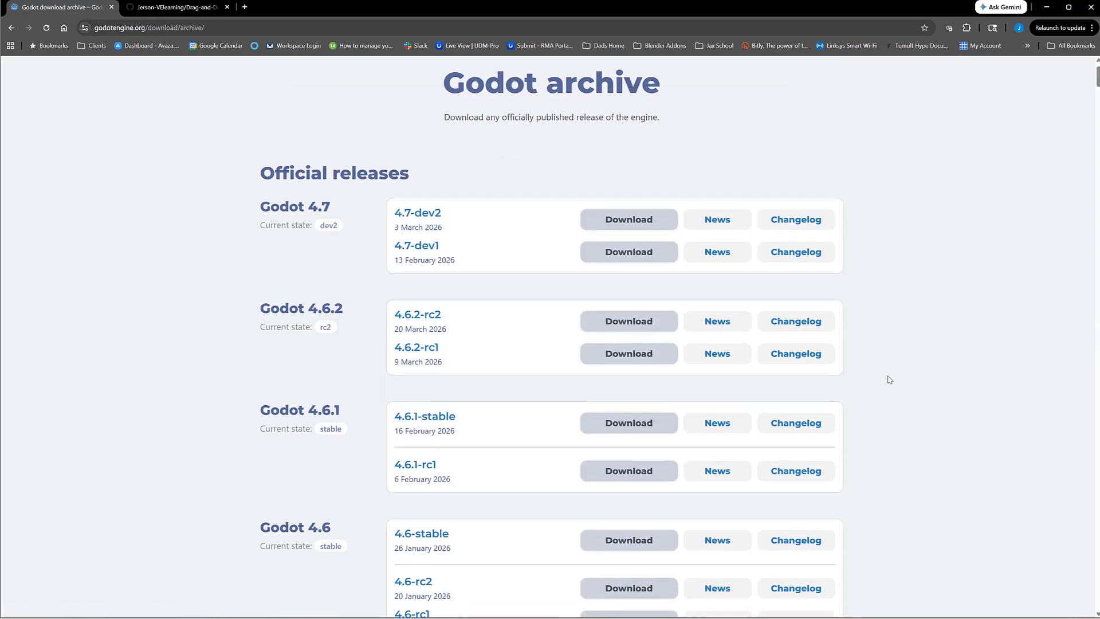
pyautogui.scroll(-5, 909, 386)
pyautogui.scroll(-8, 916, 385)
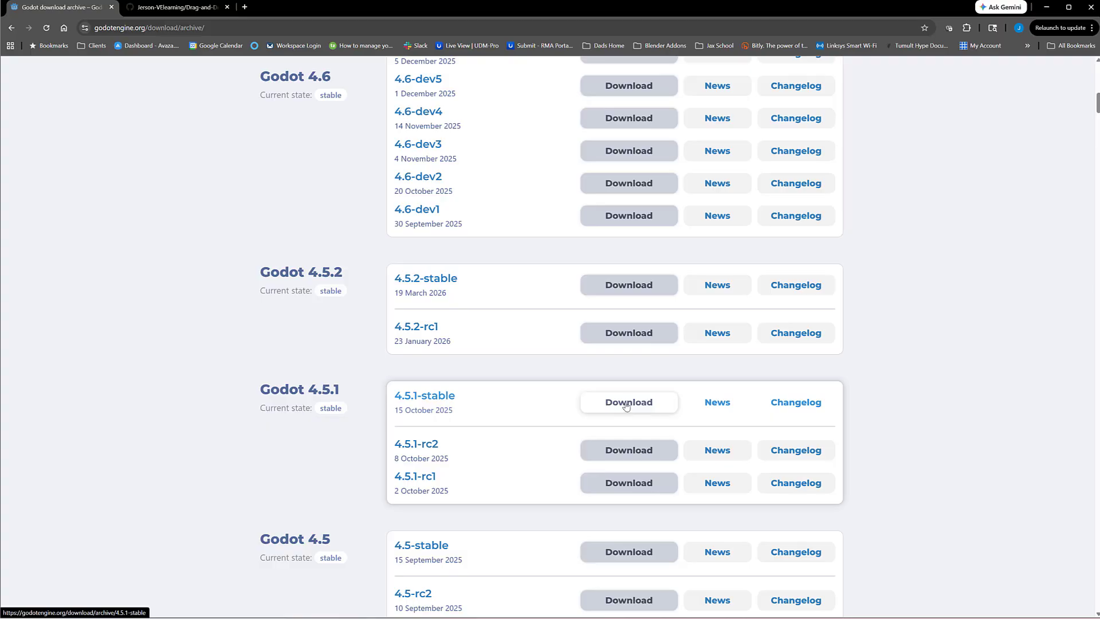
pyautogui.scroll(15, 573, 329)
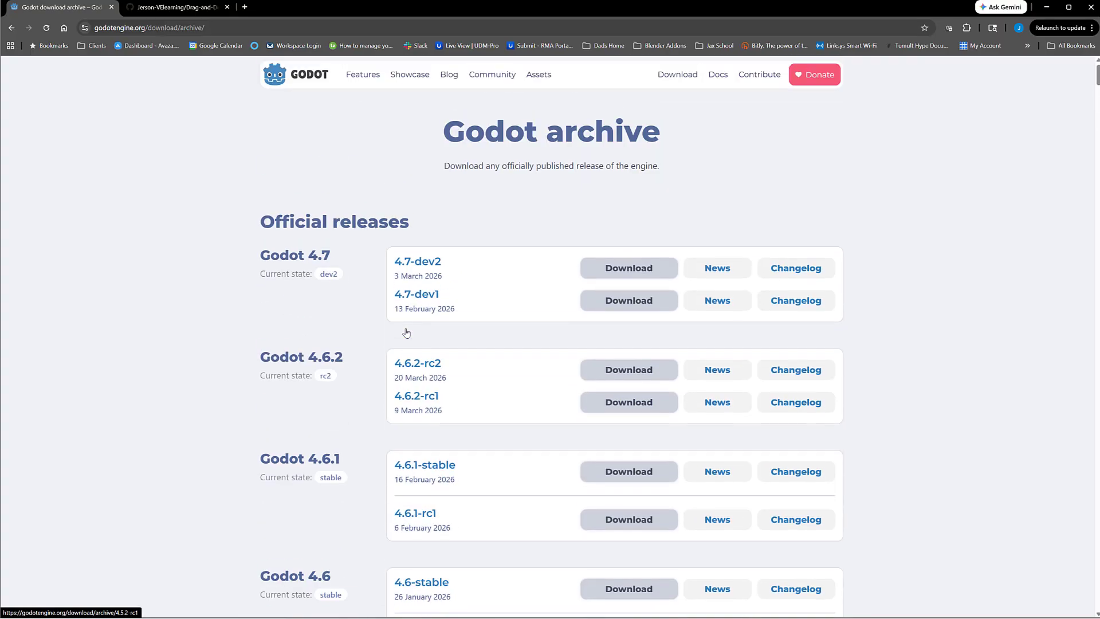
pyautogui.scroll(-3, 385, 314)
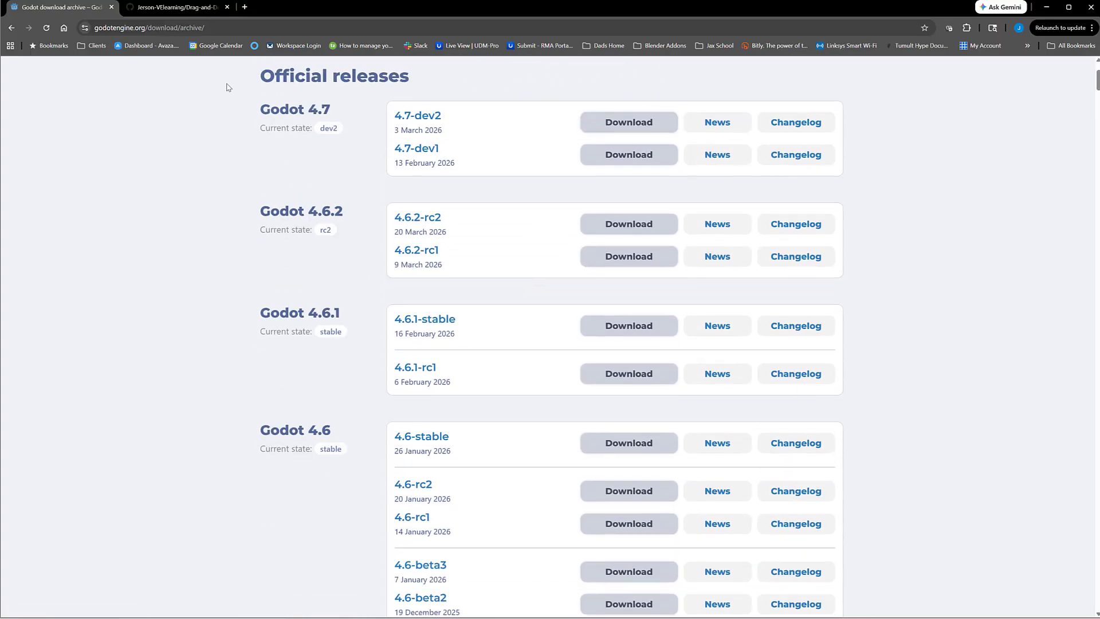
pyautogui.scroll(3, 225, 88)
pyautogui.click(286, 82)
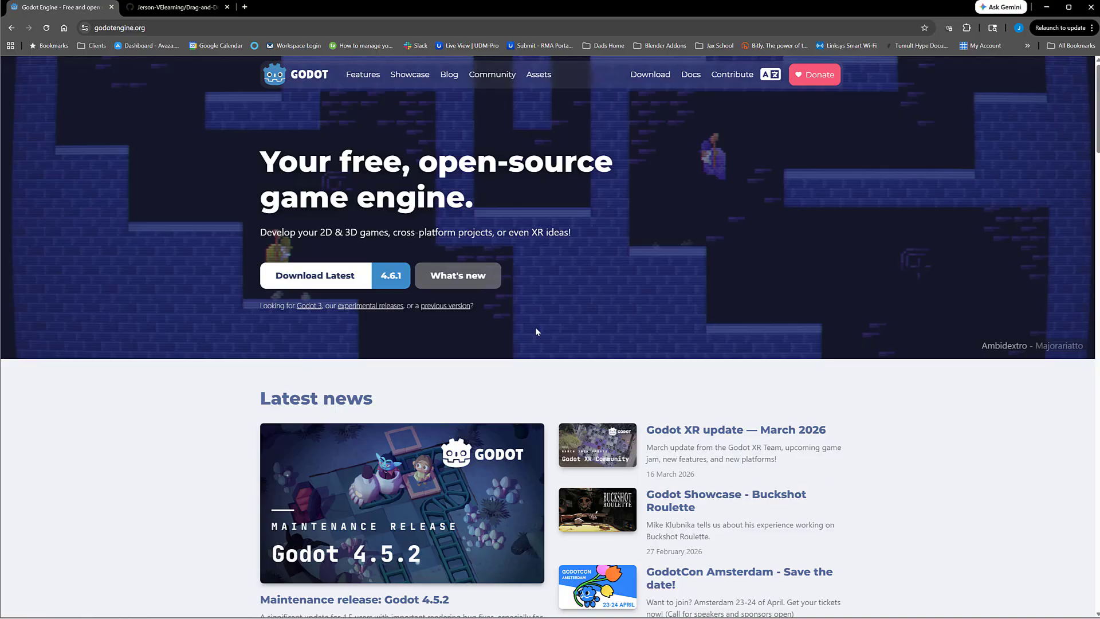
# Step: Download the Drag-and-Drop-Interaction repository from GitHub as a ZIP file
pyautogui.click(163, 11)
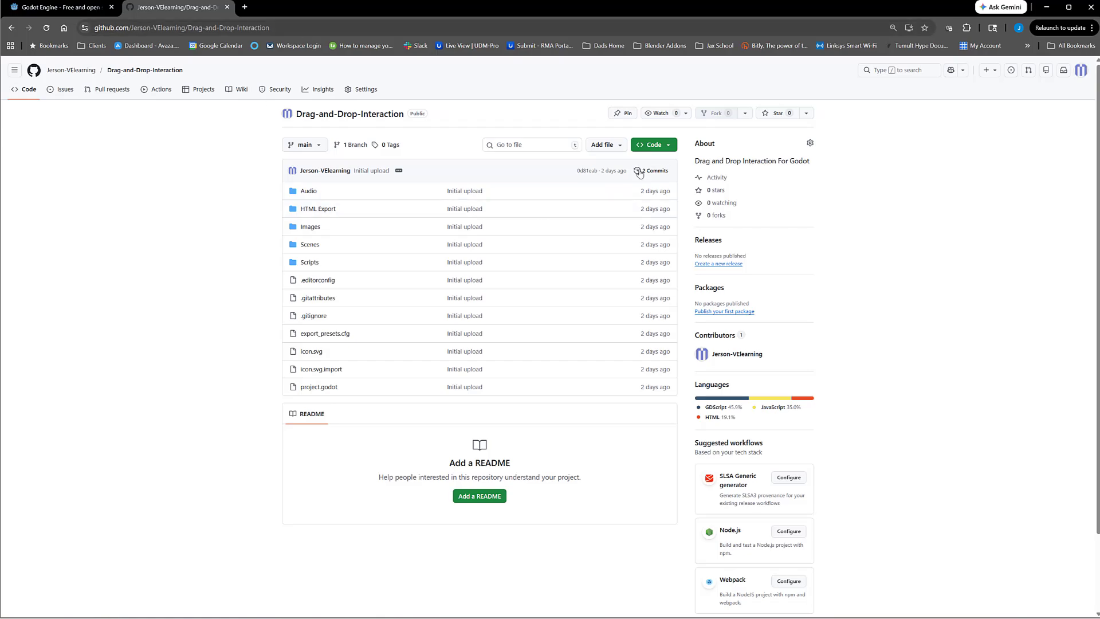
pyautogui.click(668, 145)
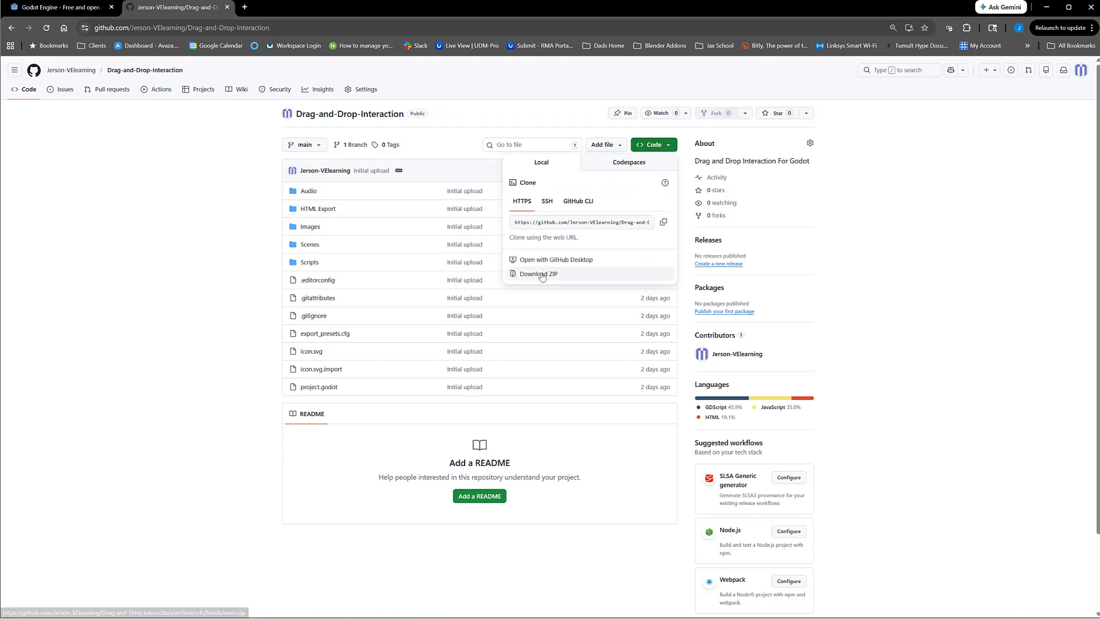
pyautogui.click(542, 274)
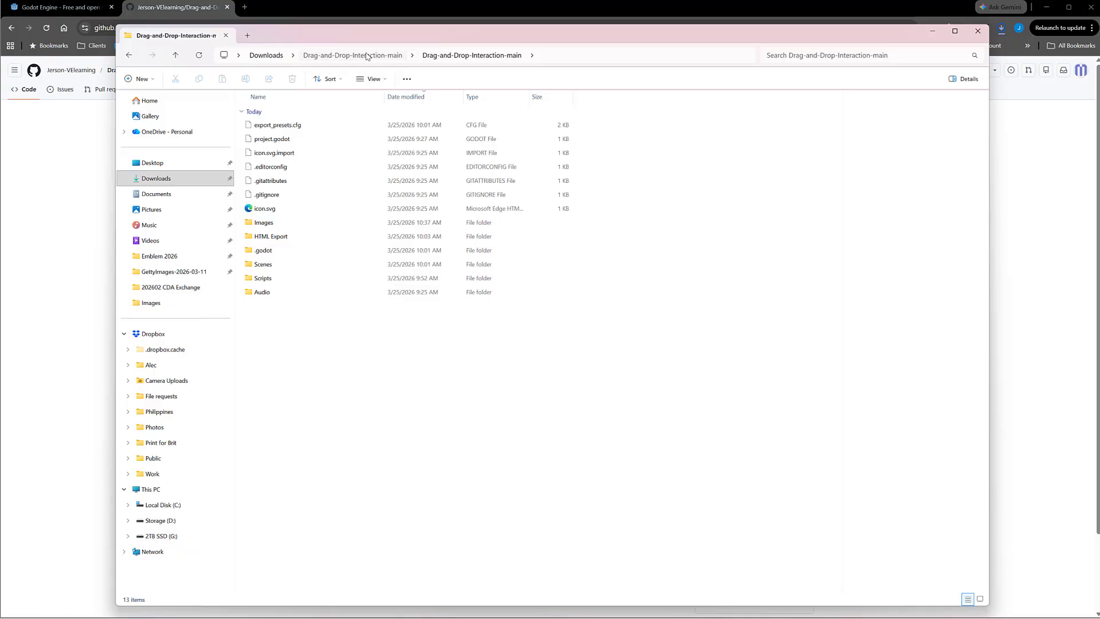
# Step: In File Explorer, check the extracted Drag-and-Drop-Interaction-main folder in Downloads for its nested project folder, and put the window away
pyautogui.click(367, 55)
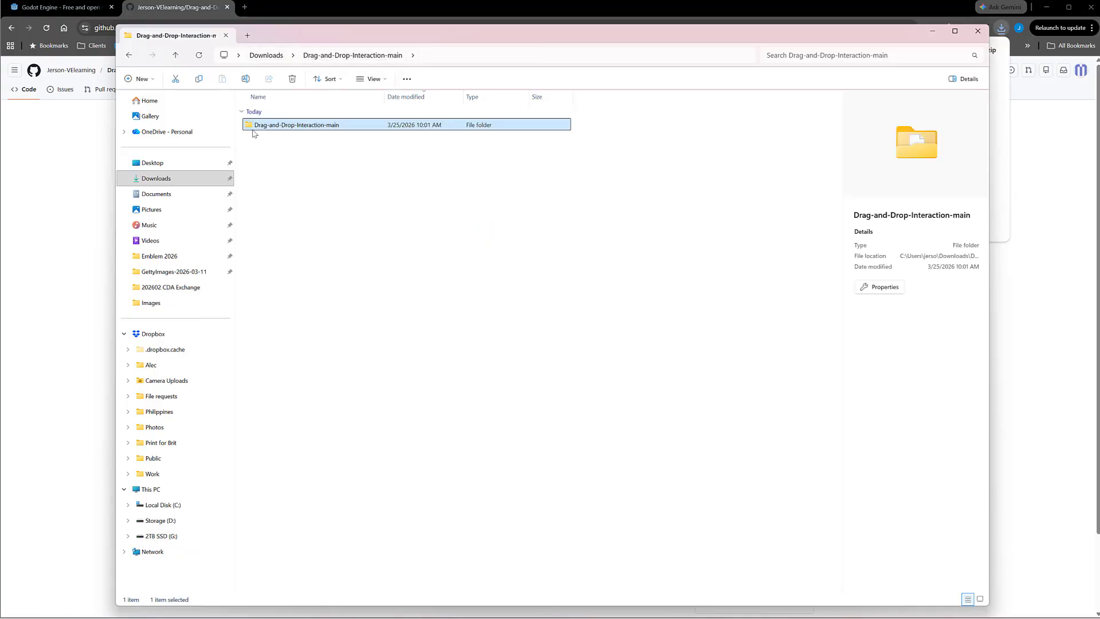
pyautogui.click(266, 55)
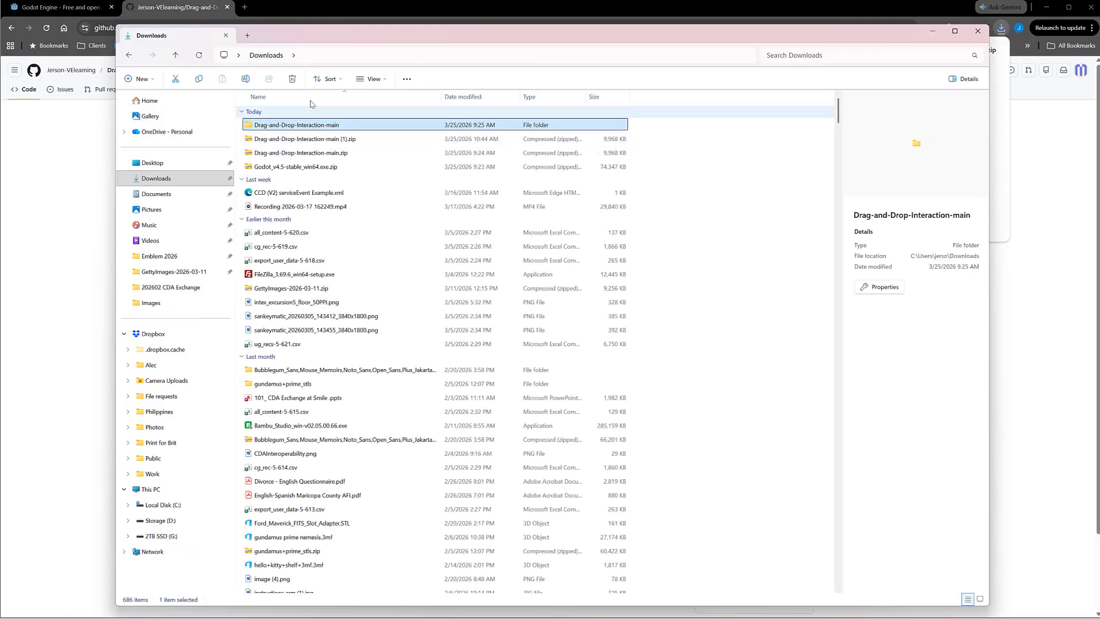
pyautogui.doubleClick(300, 127)
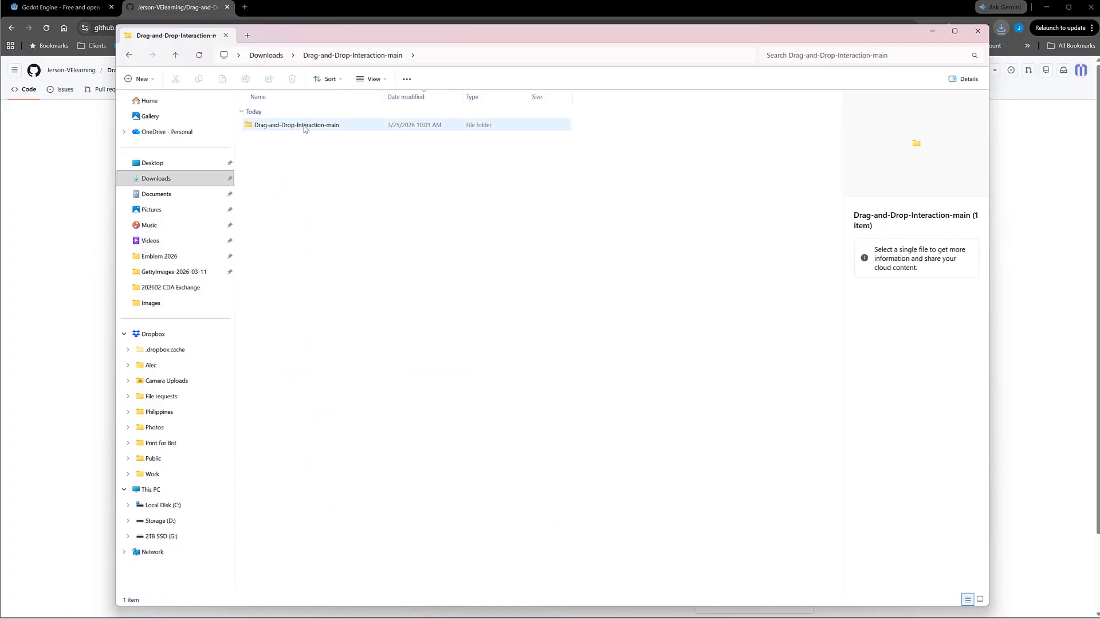
pyautogui.click(285, 127)
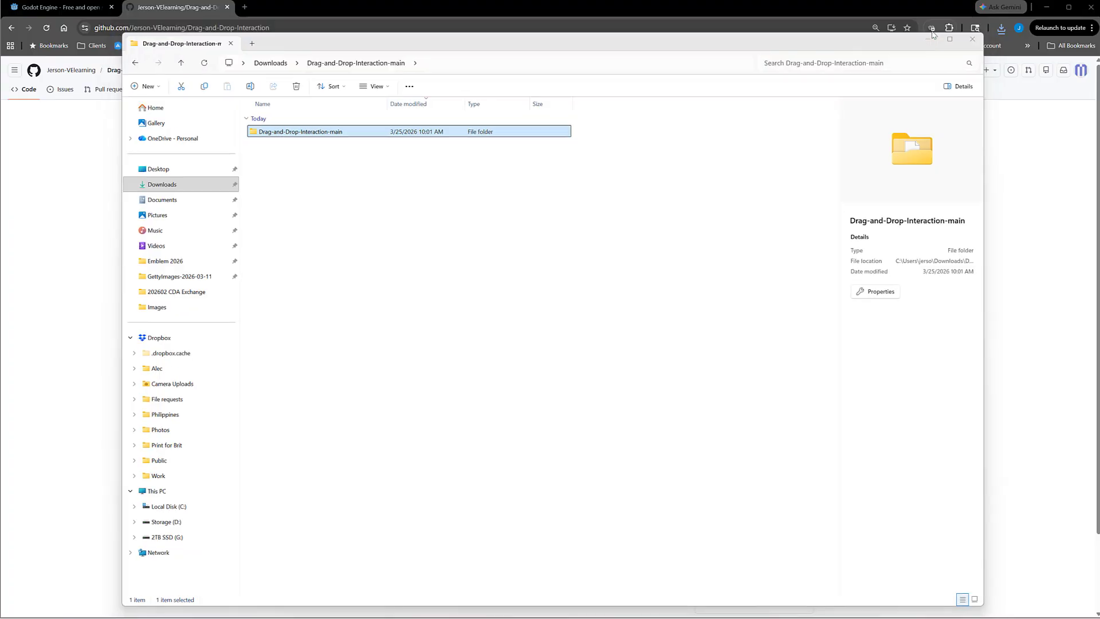
pyautogui.click(933, 33)
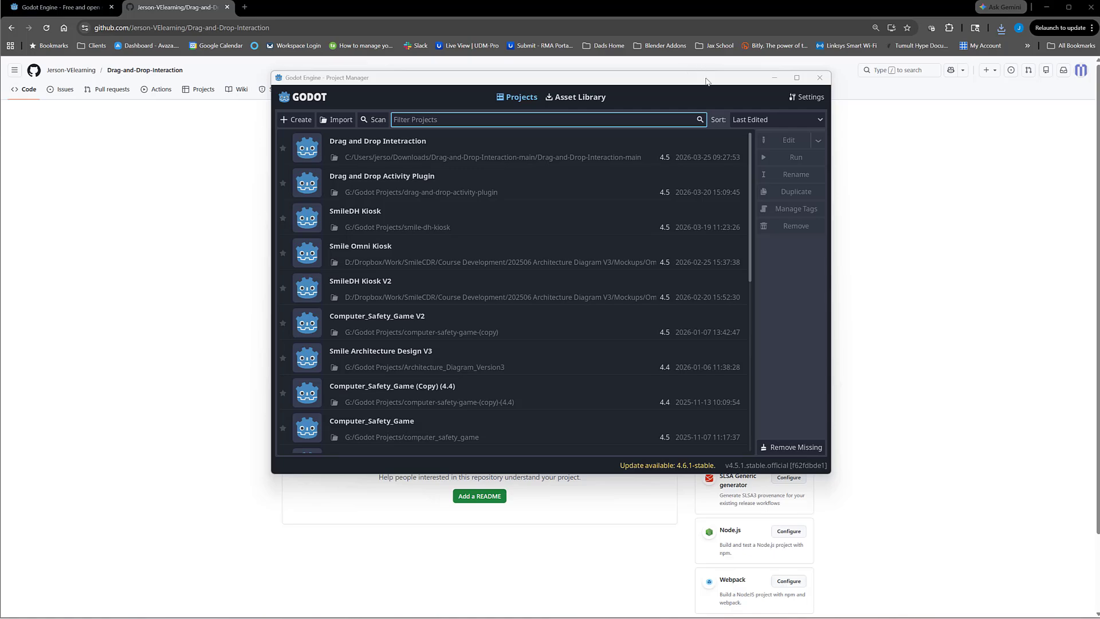
# Step: In the Godot Project Manager, remove the existing Drag and Drop Intetraction project from the project list
pyautogui.moveTo(706, 81); pyautogui.dragTo(670, 85)
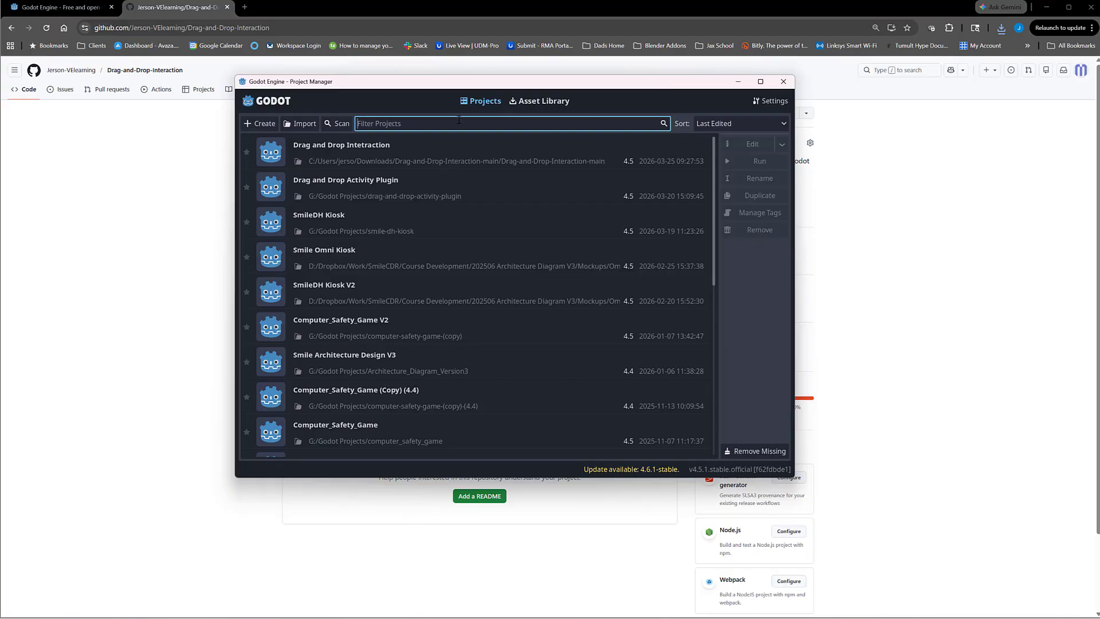
pyautogui.click(477, 164)
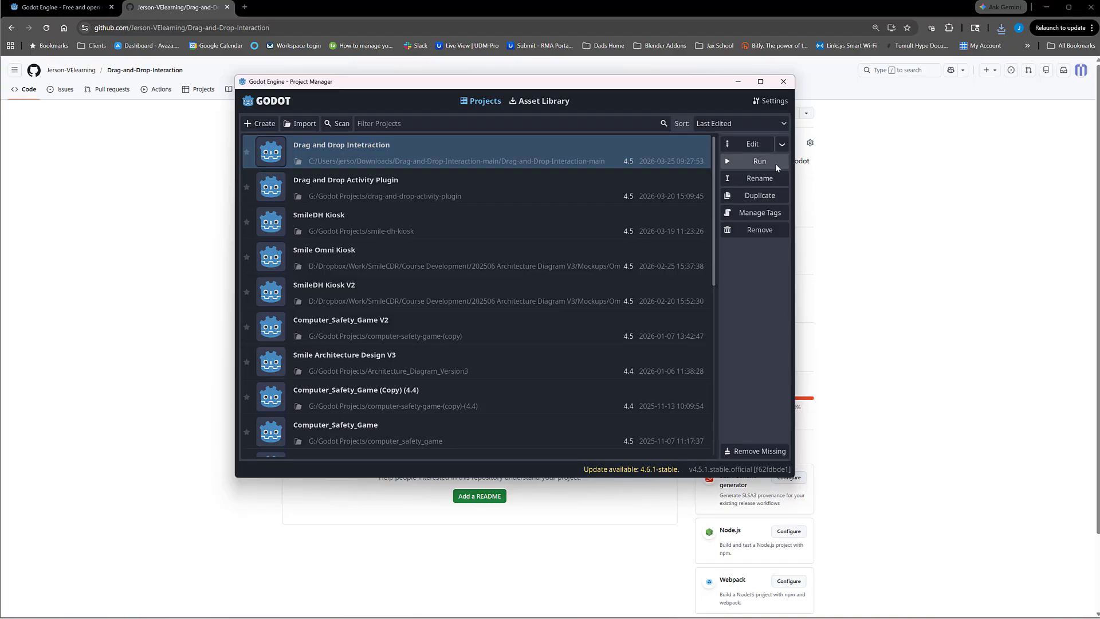
pyautogui.click(763, 230)
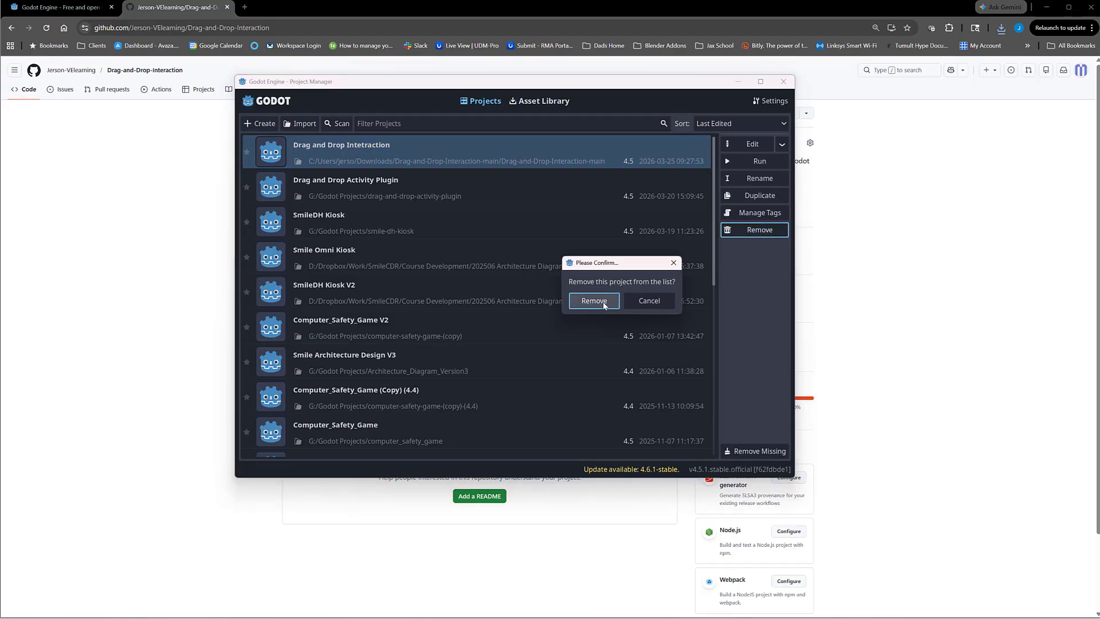
pyautogui.click(602, 301)
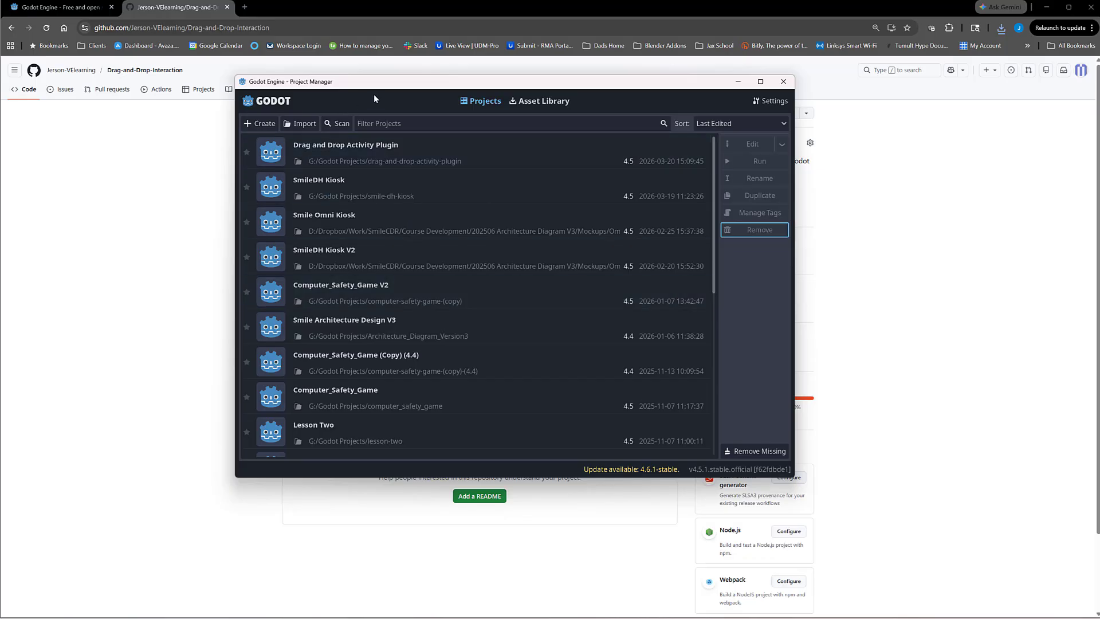
pyautogui.moveTo(384, 87); pyautogui.dragTo(377, 91)
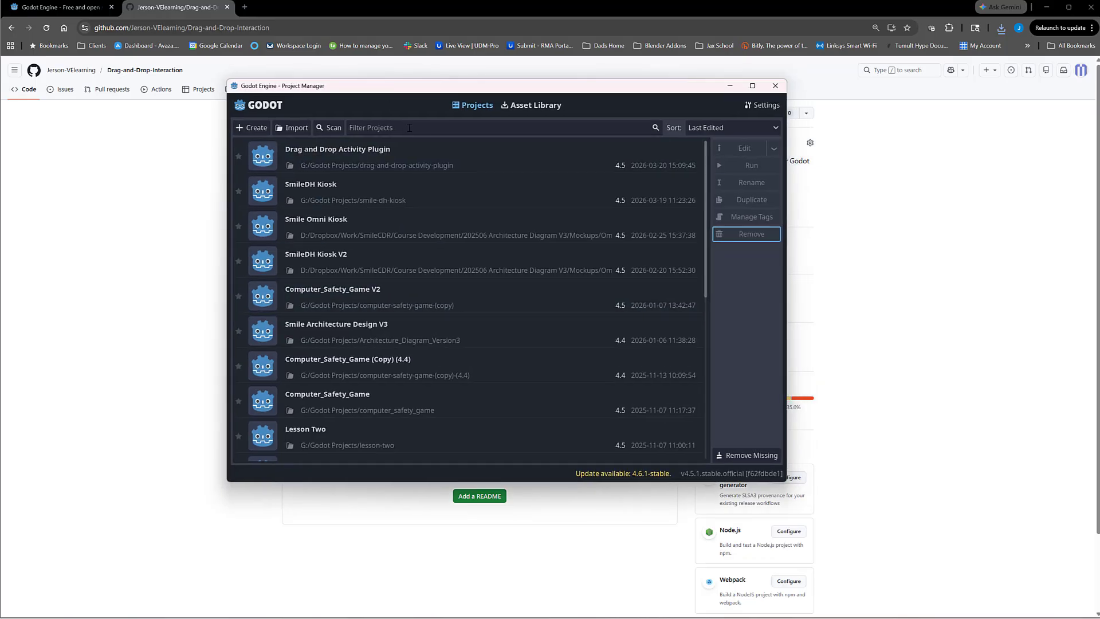
pyautogui.scroll(-6, 400, 412)
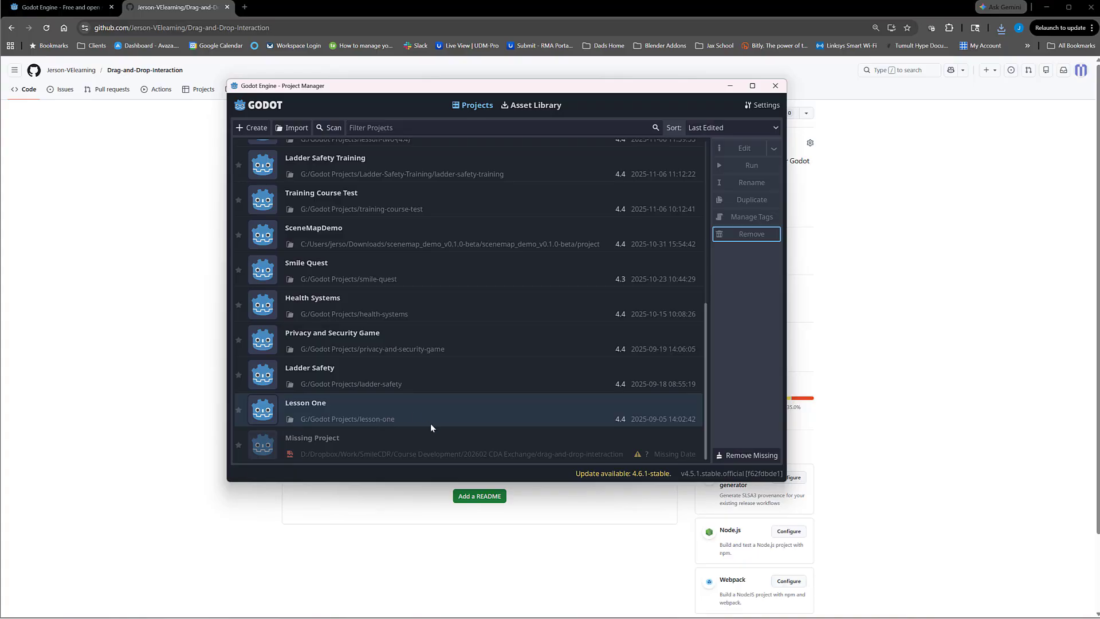
pyautogui.scroll(6, 430, 436)
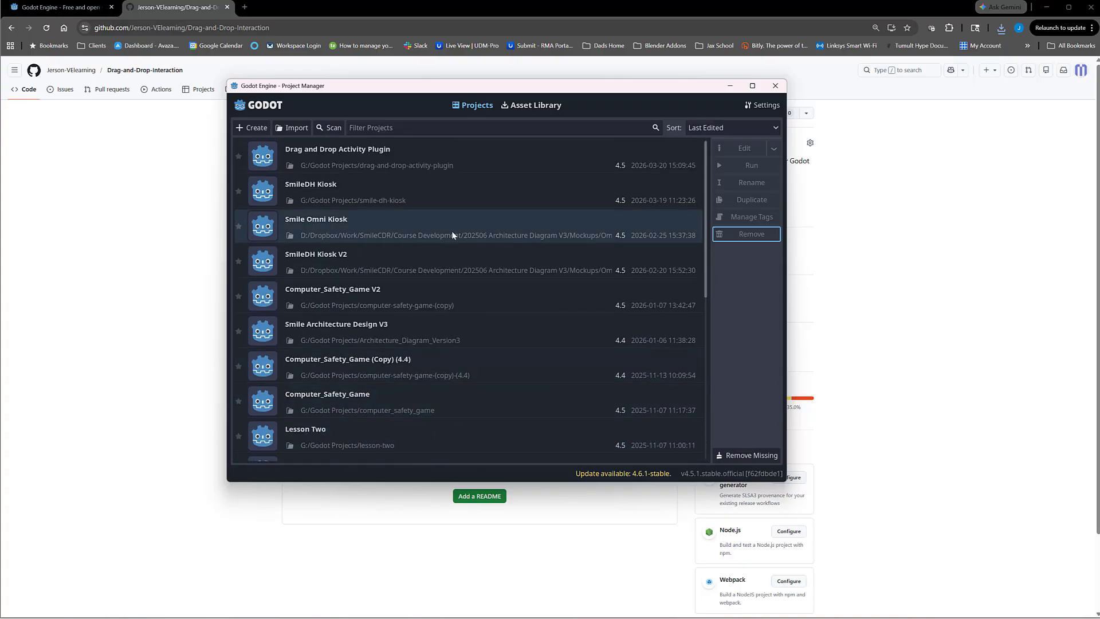
pyautogui.moveTo(706, 151); pyautogui.dragTo(691, 99)
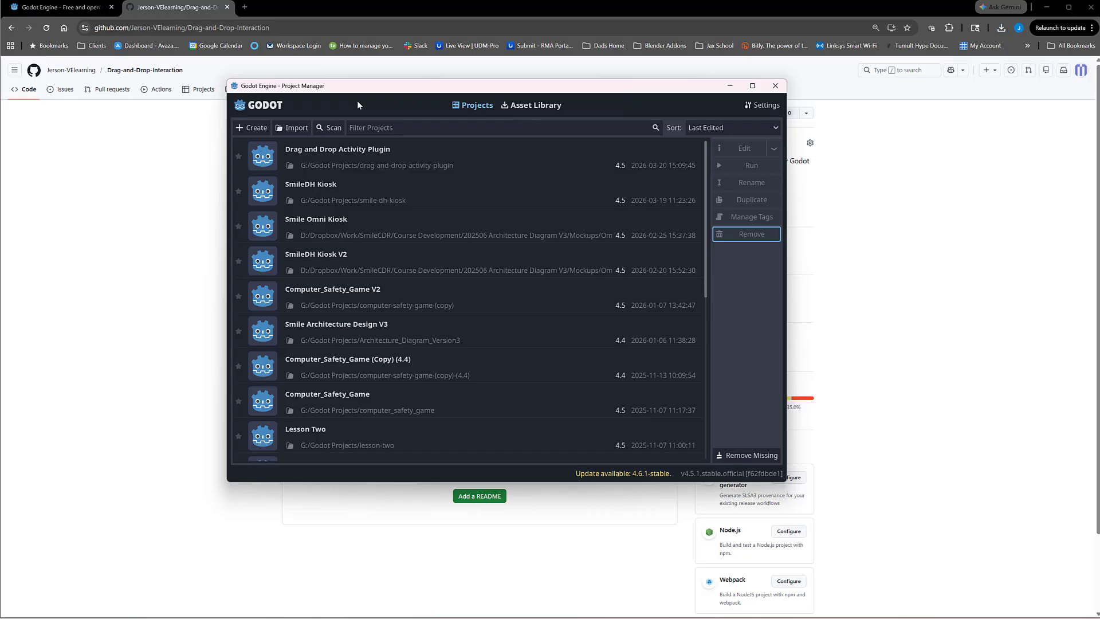
# Step: Import the existing project from the inner Drag-and-Drop-Interaction-main folder in Downloads, with Edit Now turned off
pyautogui.click(295, 131)
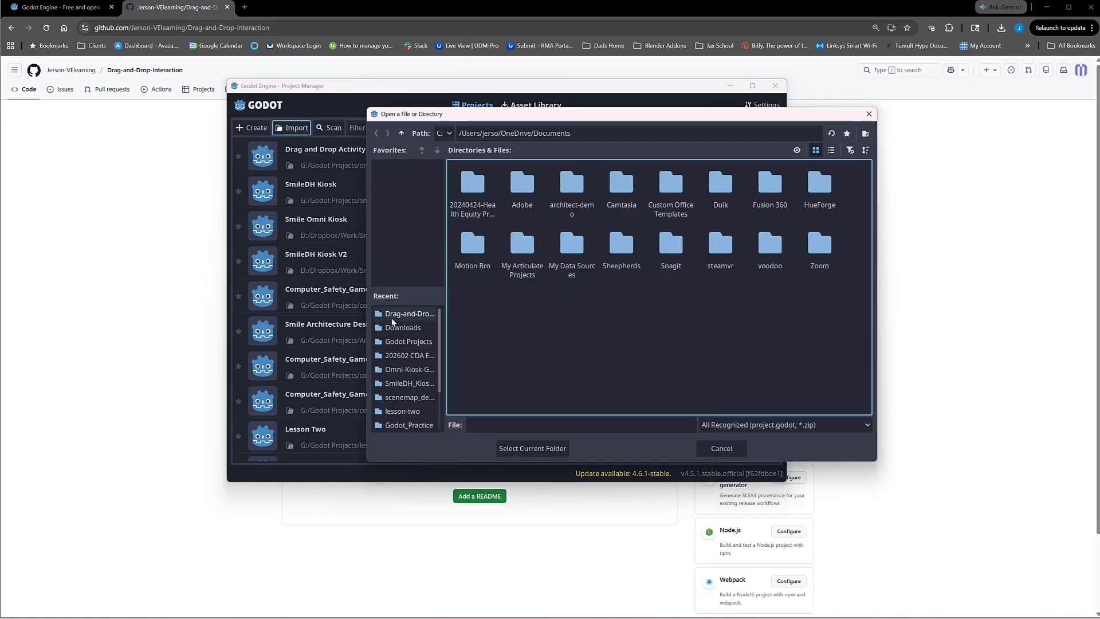
pyautogui.click(403, 327)
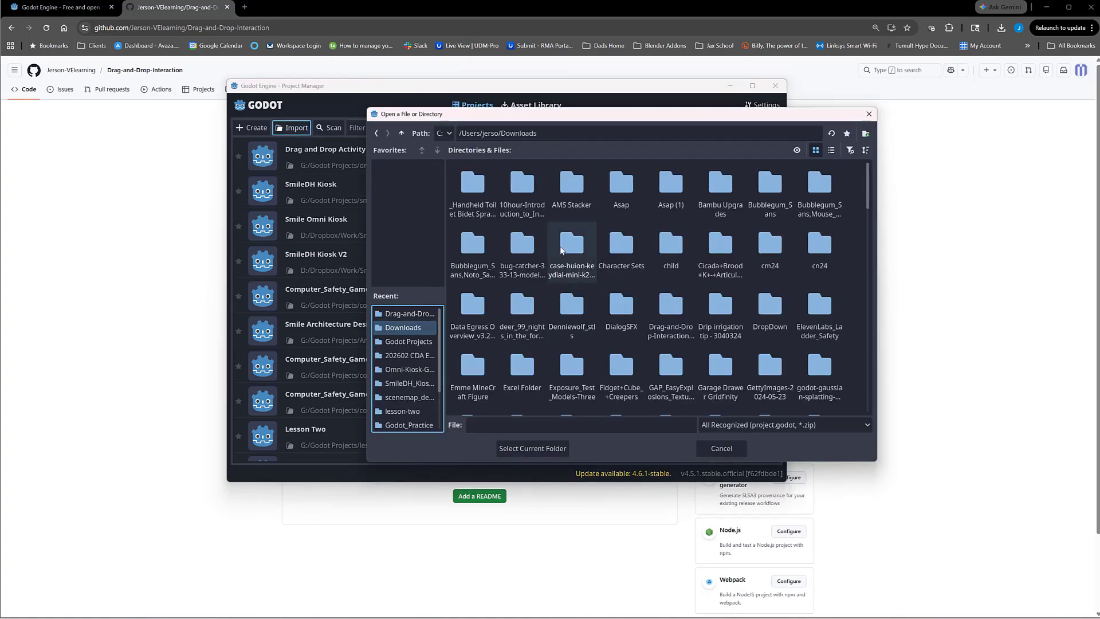
pyautogui.doubleClick(679, 314)
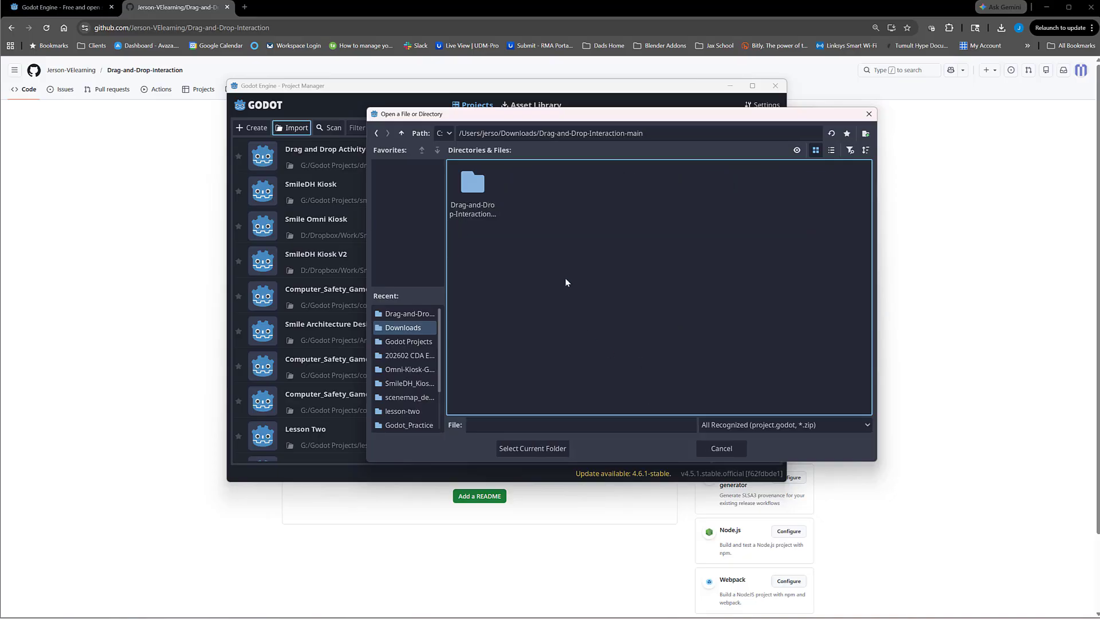
pyautogui.doubleClick(473, 184)
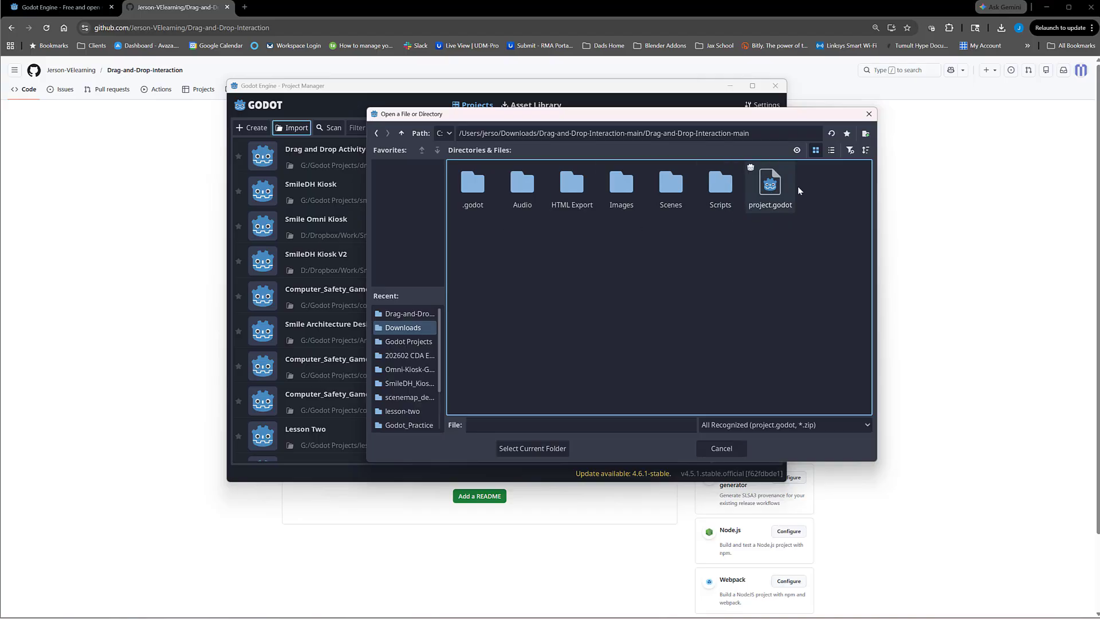
pyautogui.click(402, 133)
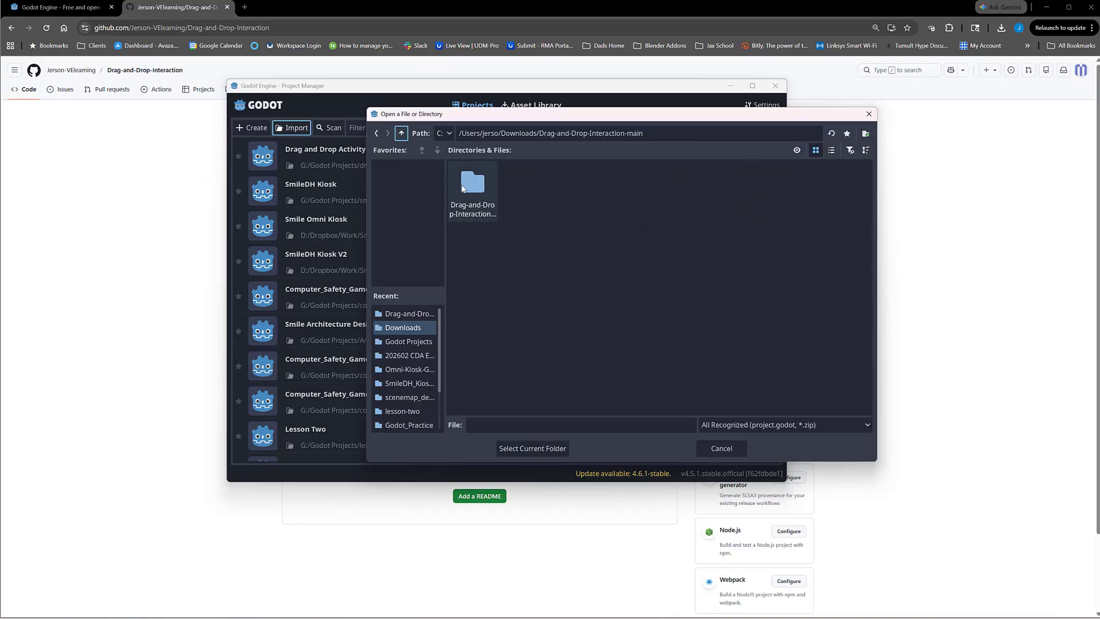
pyautogui.doubleClick(478, 180)
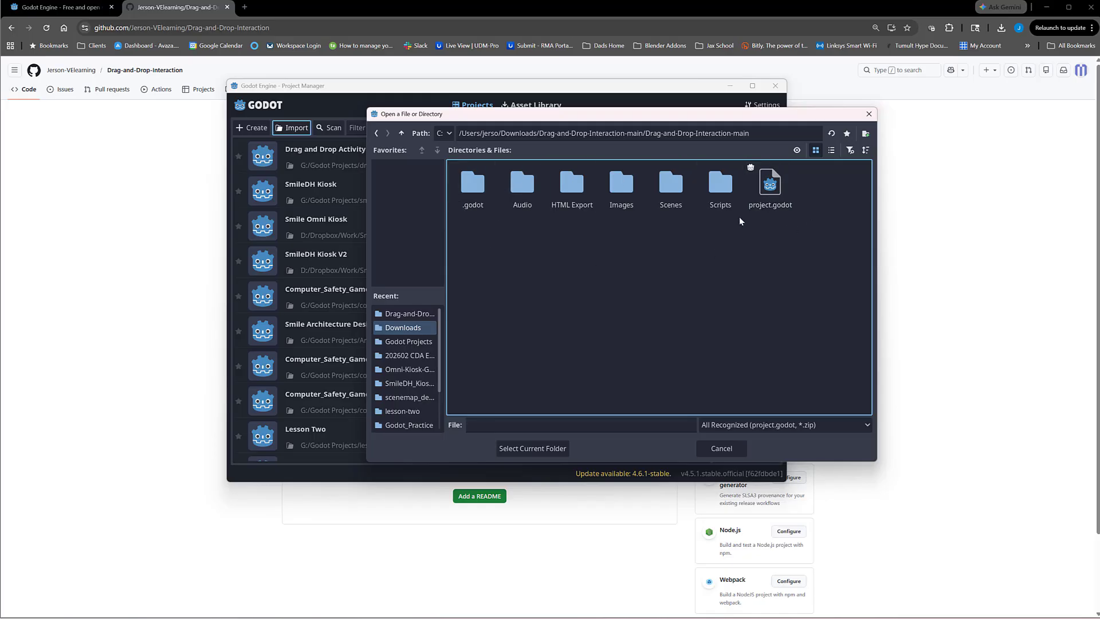
pyautogui.click(532, 448)
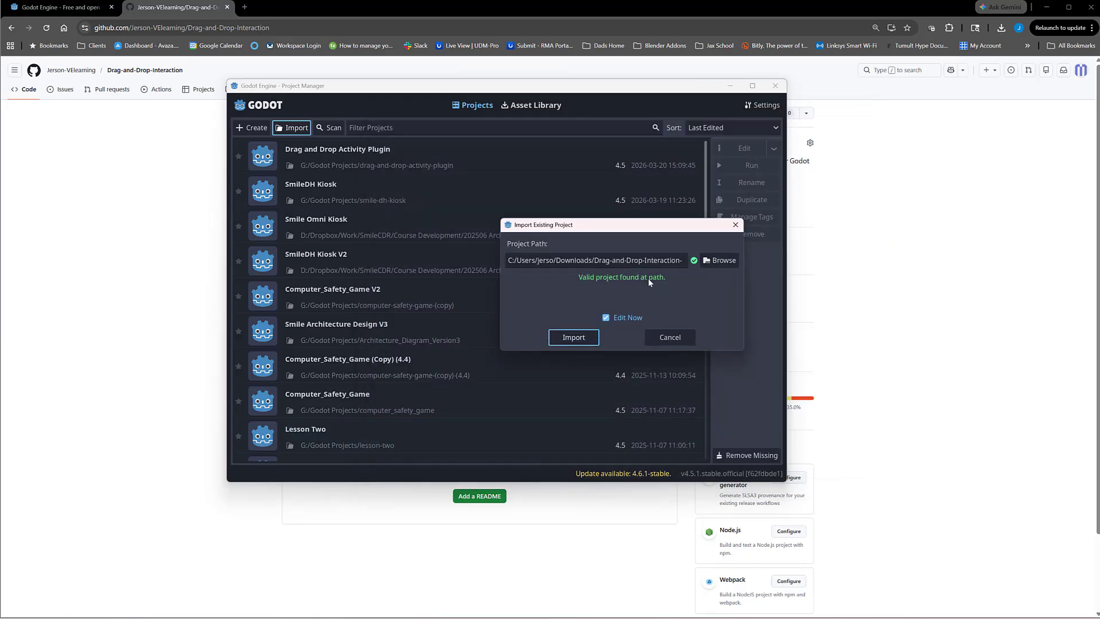
pyautogui.click(606, 318)
pyautogui.click(570, 336)
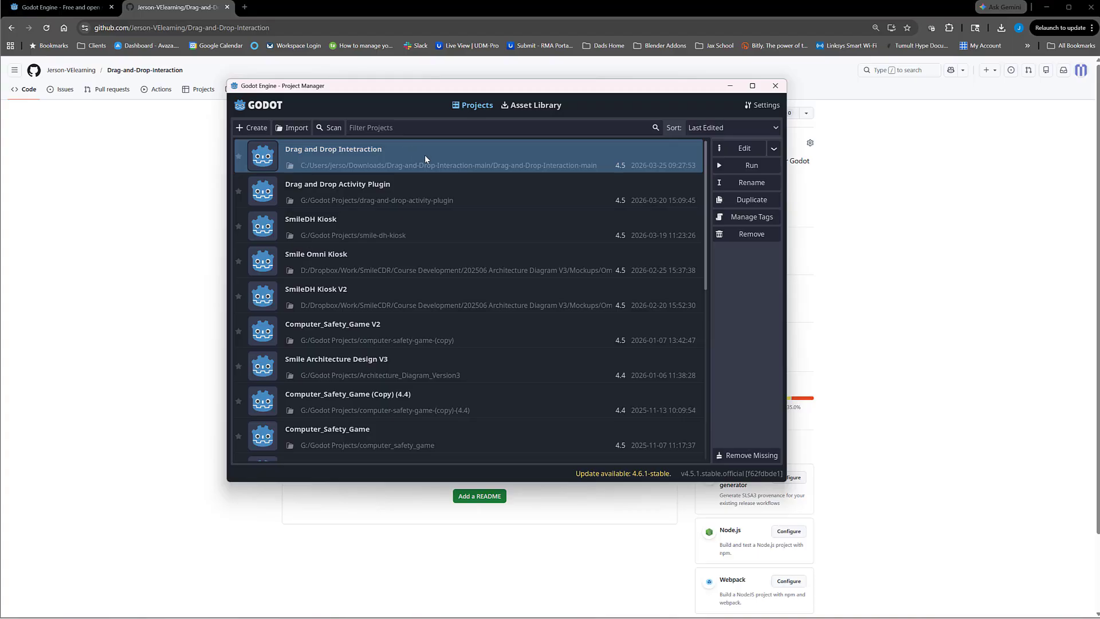
# Step: Open the imported project for editing, load the sorting_activity.tscn scene despite its missing dependencies, and collapse the Images folder
pyautogui.click(734, 148)
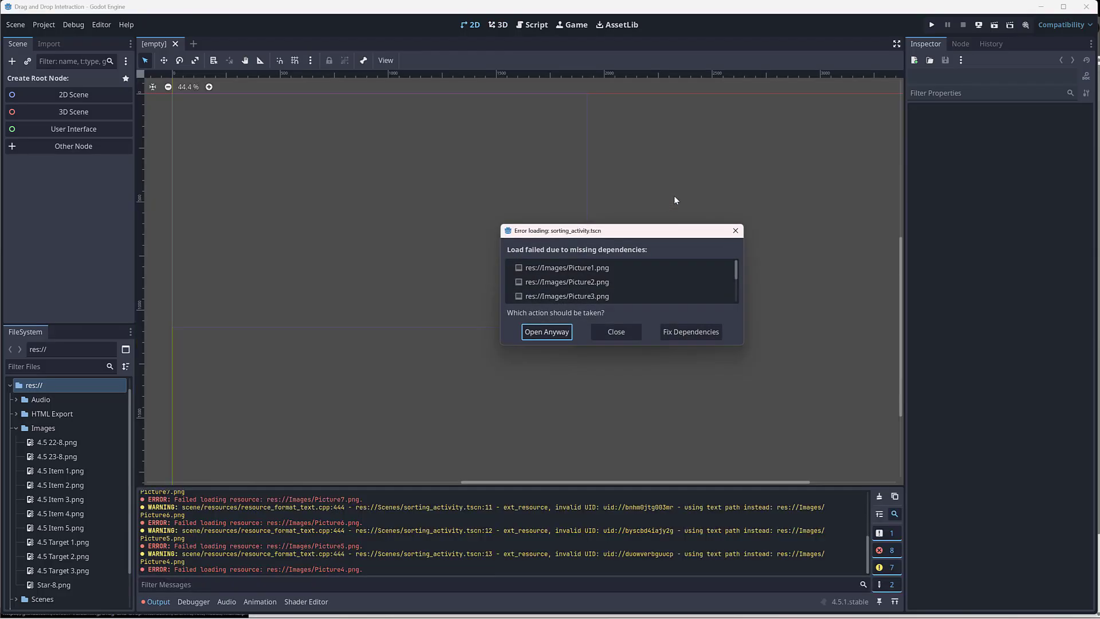
pyautogui.scroll(-1, 580, 273)
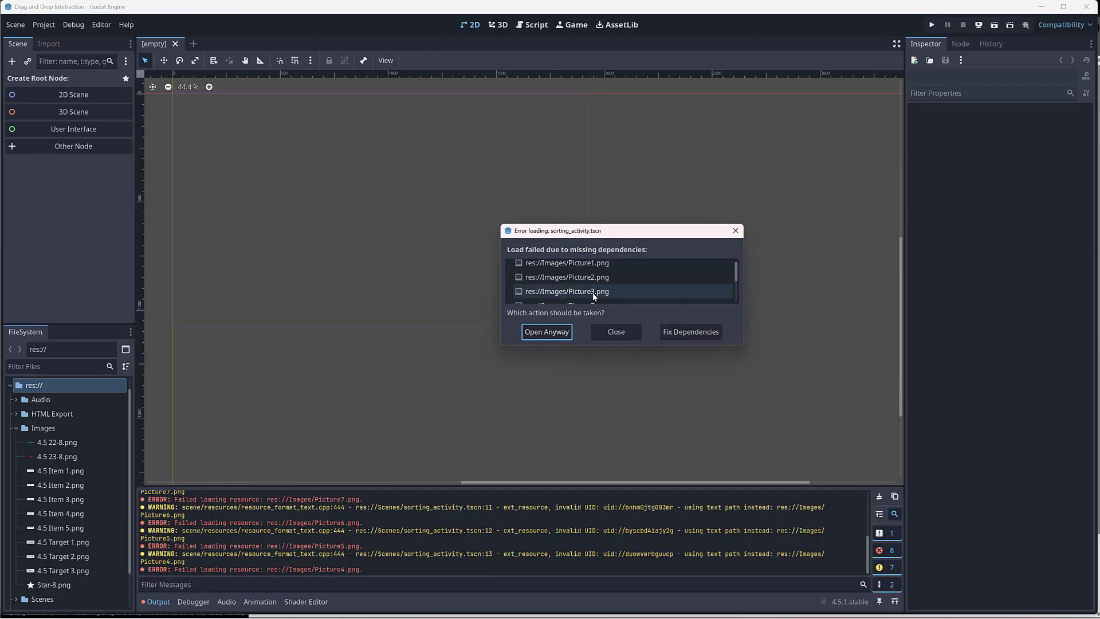
pyautogui.click(547, 332)
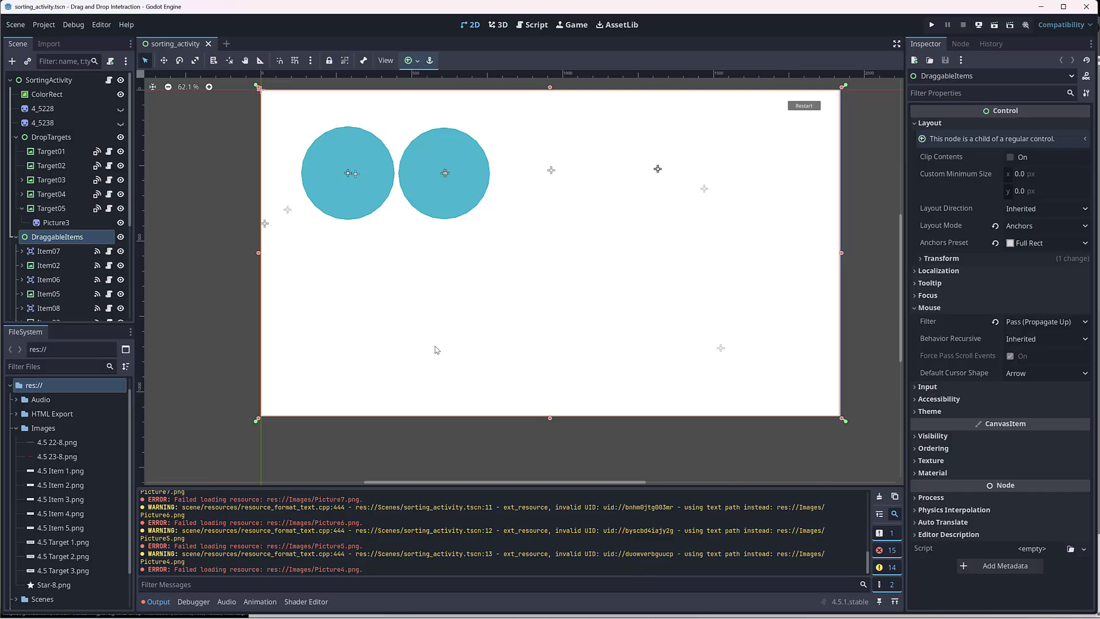
pyautogui.click(17, 429)
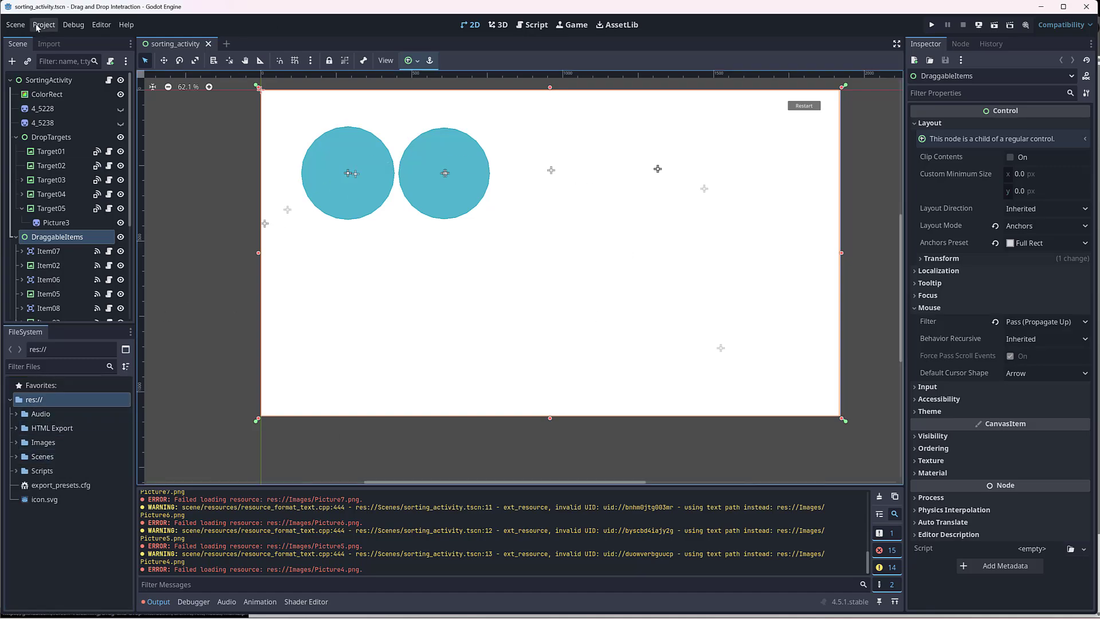
# Step: Examine the sorting_activity scene's layout on the 2D canvas, including its challenge cards, solution targets and Restart button
pyautogui.press('F5')
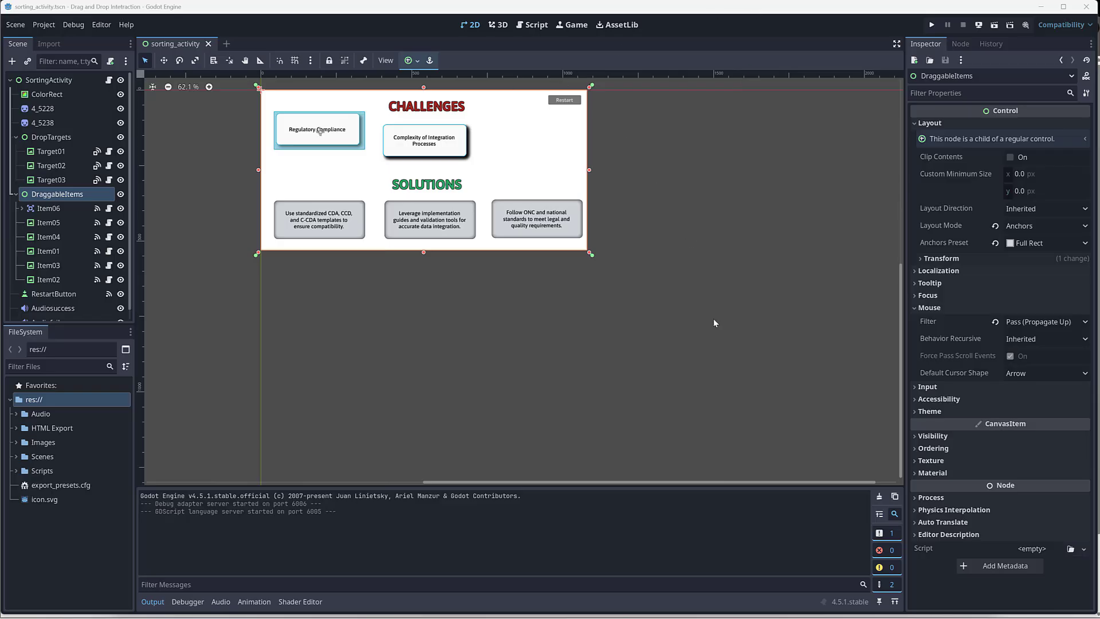
pyautogui.moveTo(737, 483); pyautogui.dragTo(710, 483)
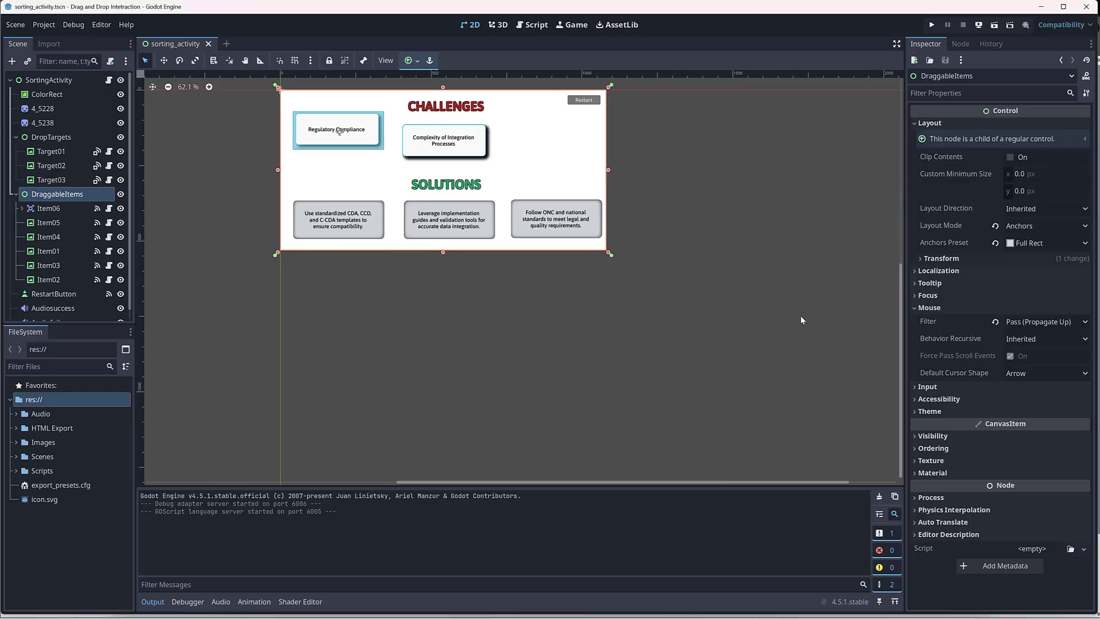
pyautogui.moveTo(902, 282); pyautogui.dragTo(901, 243)
pyautogui.scroll(4, 438, 282)
pyautogui.moveTo(758, 269); pyautogui.dragTo(802, 294, button='middle')
pyautogui.scroll(1, 666, 446)
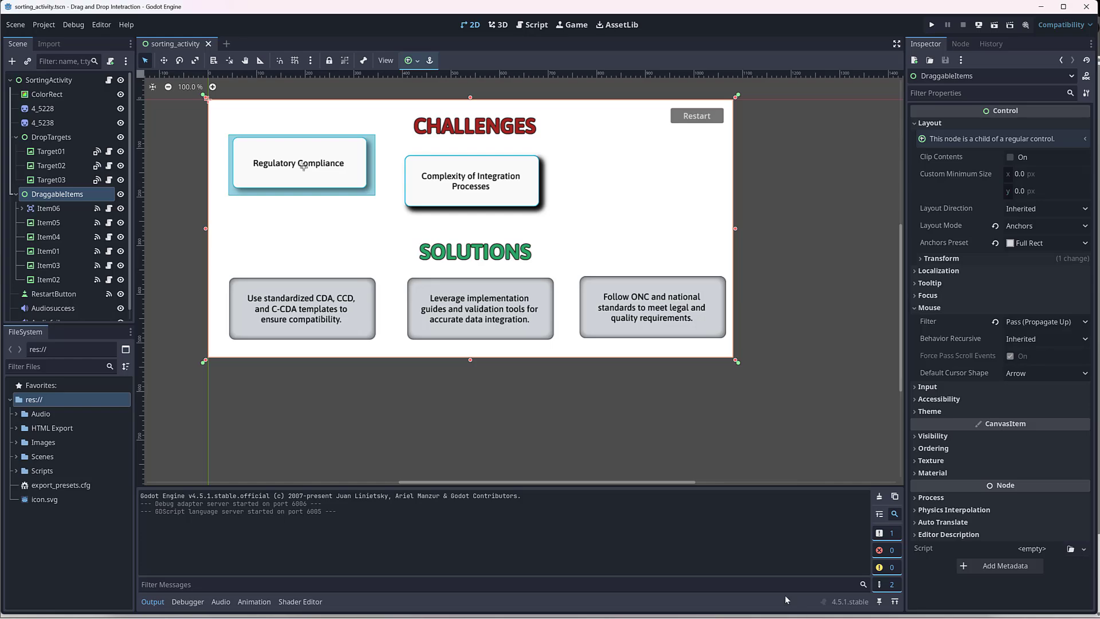
pyautogui.scroll(-5, 765, 279)
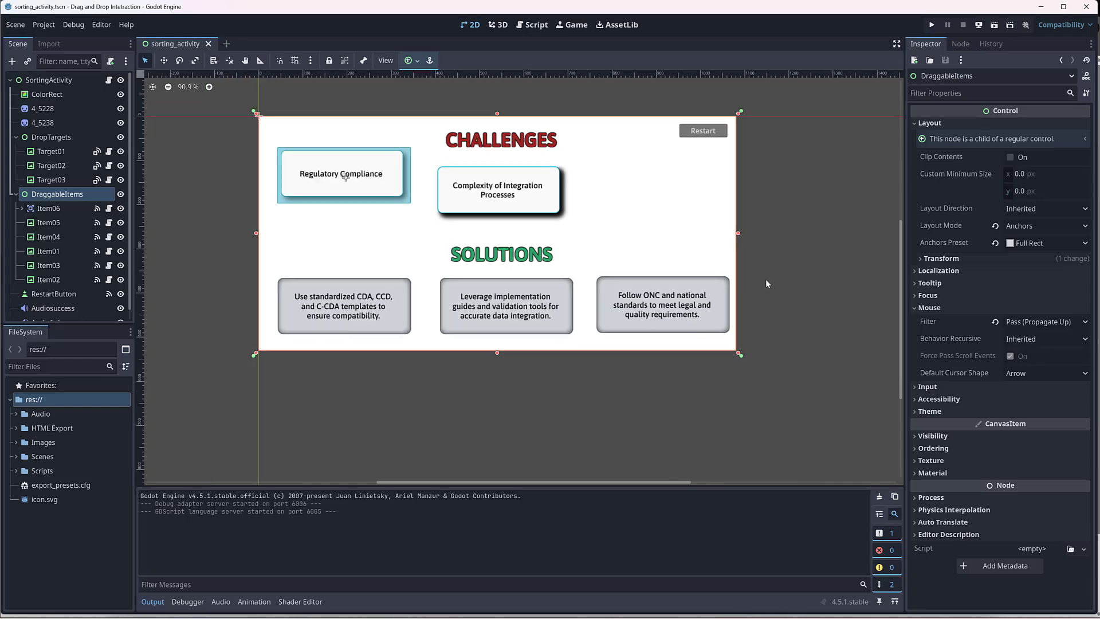
pyautogui.moveTo(808, 339); pyautogui.dragTo(727, 302, button='middle')
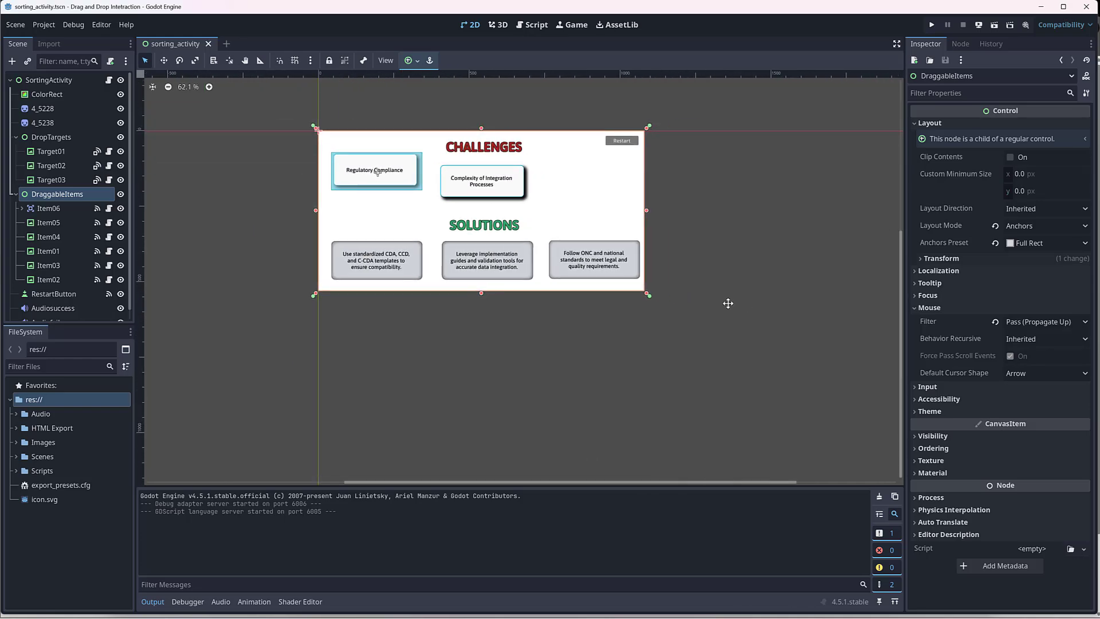
pyautogui.scroll(1, 698, 331)
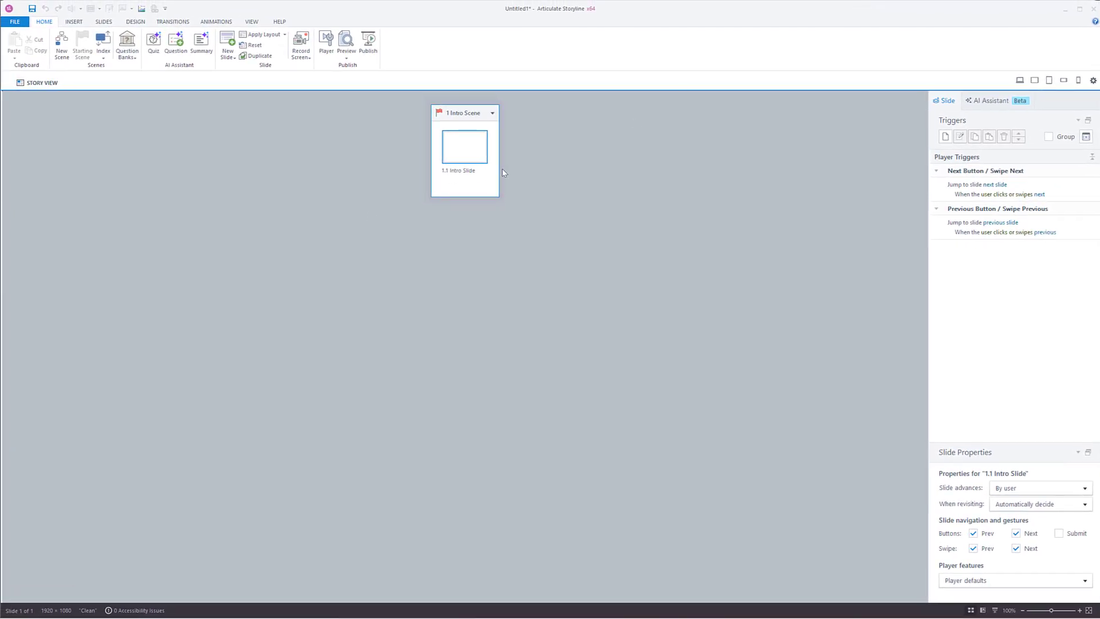
# Step: In Articulate Storyline, open the Intro Slide and check the project's slide size settings
pyautogui.doubleClick(475, 152)
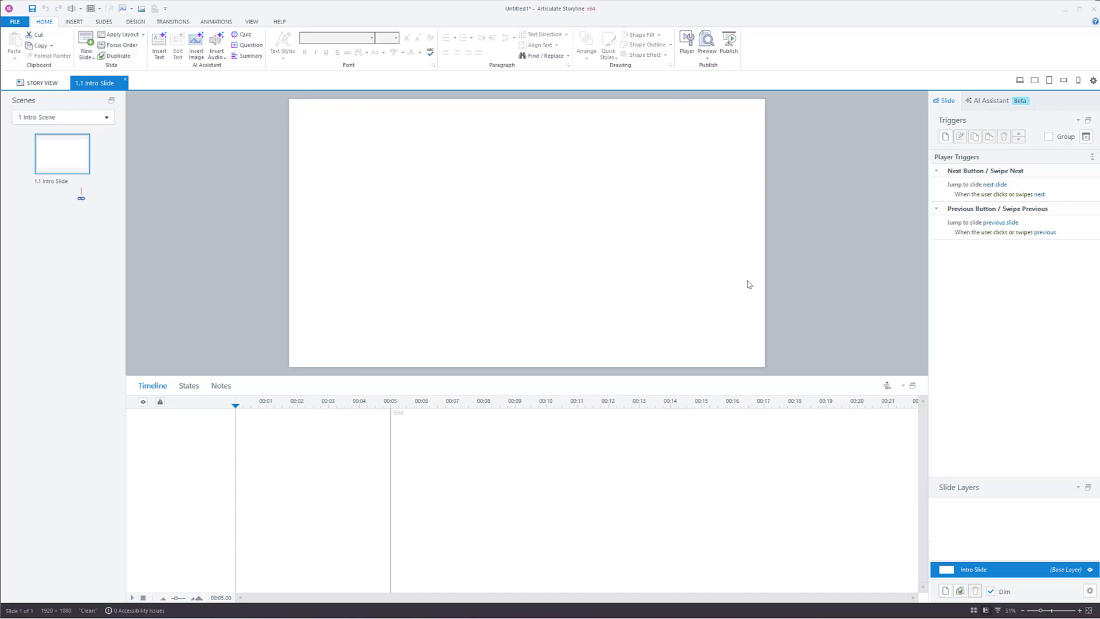
pyautogui.click(105, 22)
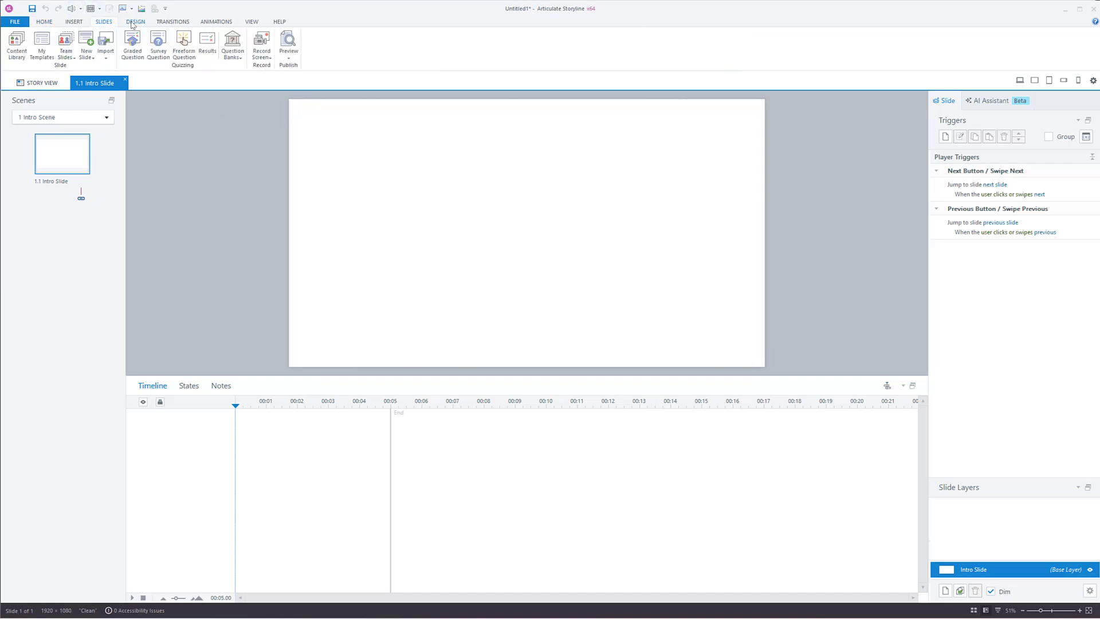
pyautogui.click(135, 22)
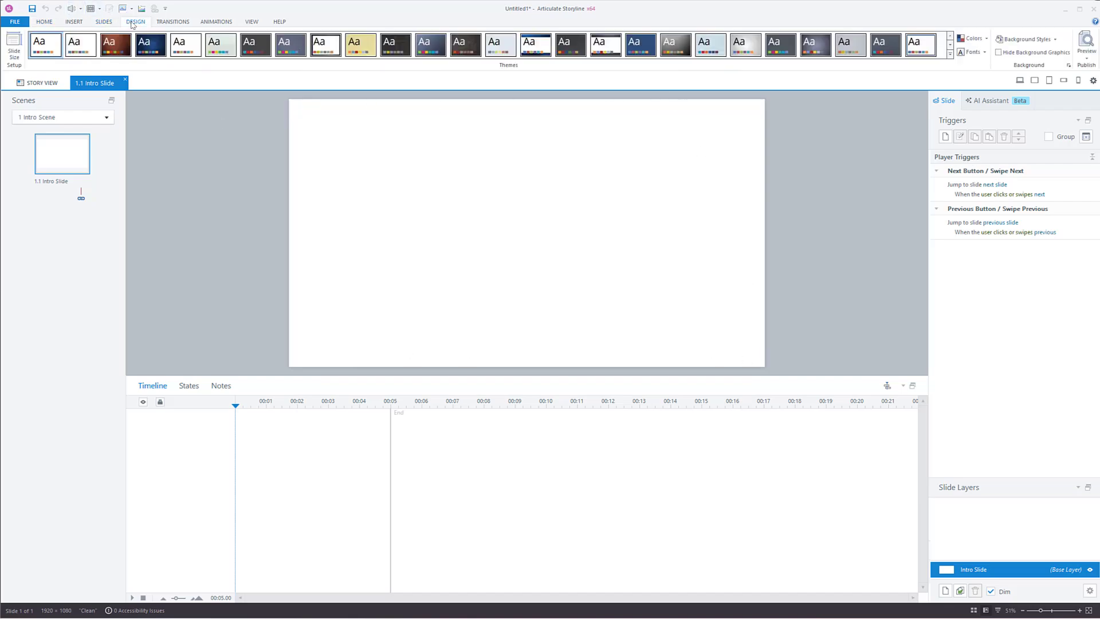
pyautogui.click(14, 49)
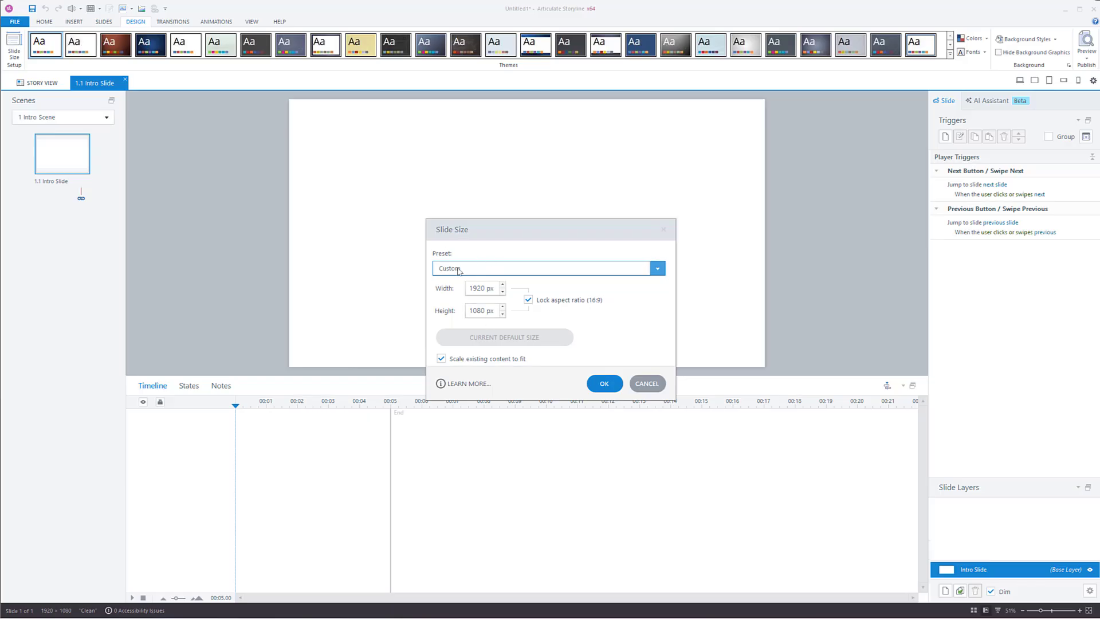
pyautogui.click(603, 382)
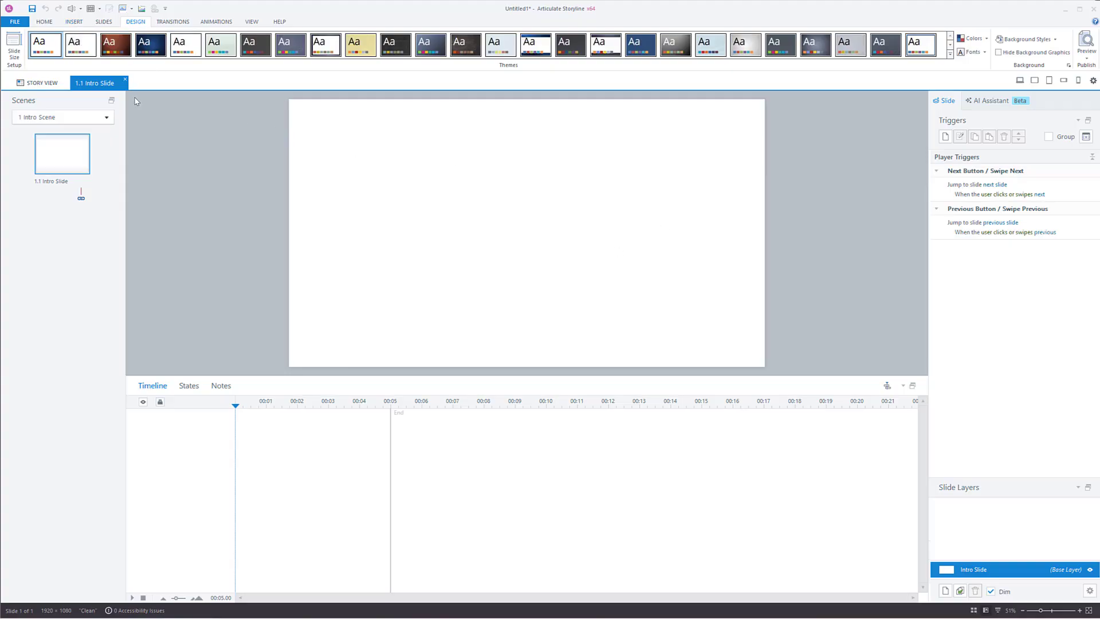
# Step: Draw a large plain rectangle about 763 px high on the Intro Slide and centre it horizontally
pyautogui.click(74, 21)
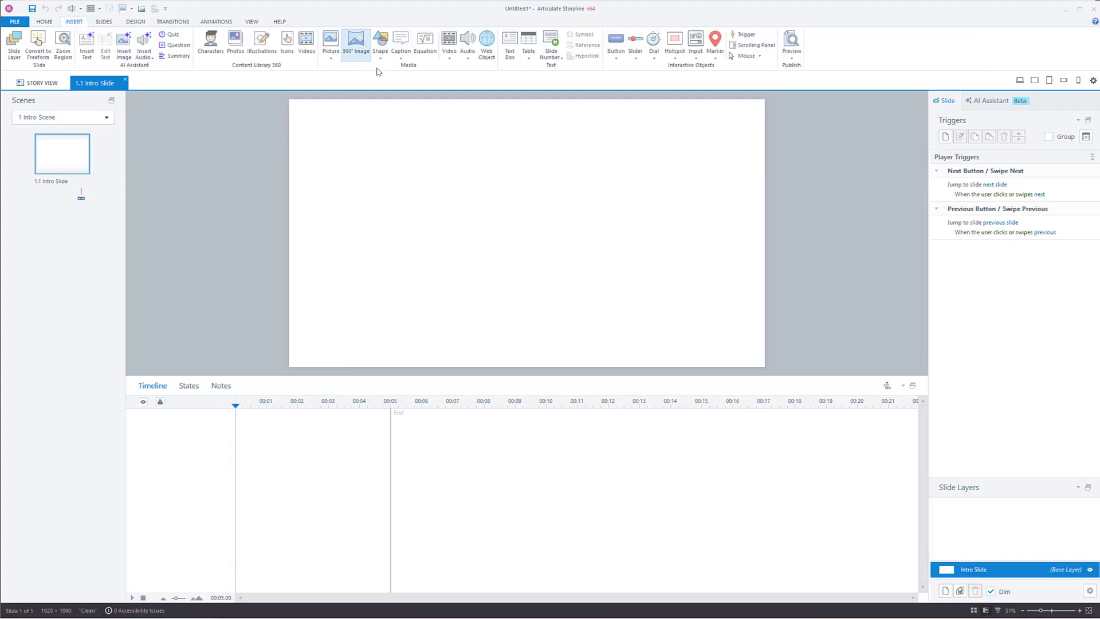
pyautogui.click(379, 43)
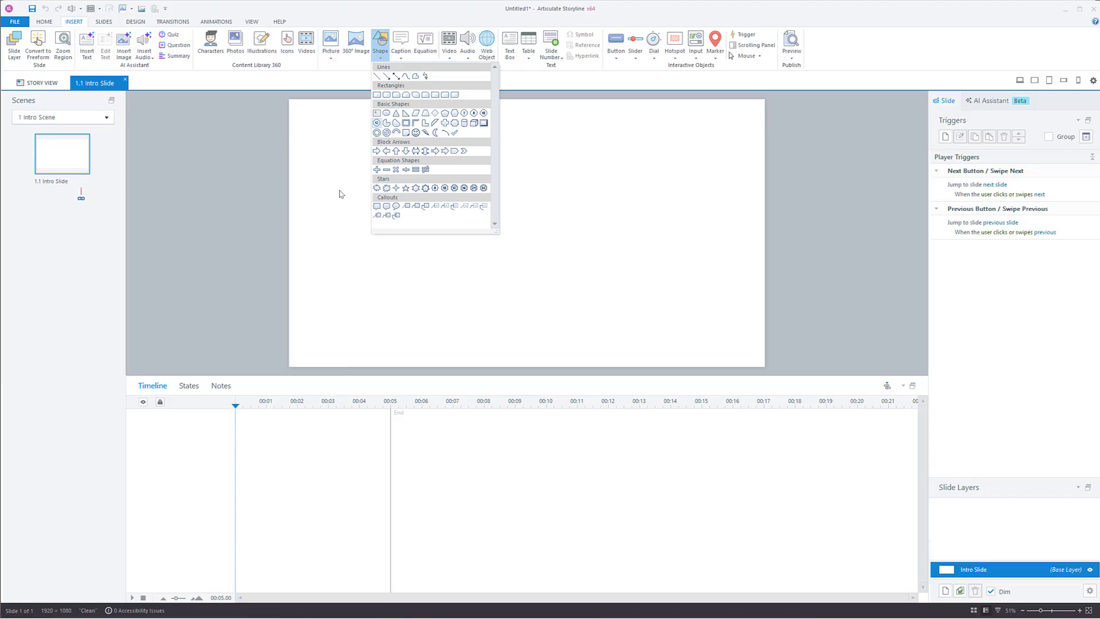
pyautogui.click(378, 95)
pyautogui.moveTo(349, 145)
pyautogui.mouseDown()
pyautogui.moveTo(499, 237)
pyautogui.moveTo(716, 333)
pyautogui.mouseUp()
pyautogui.moveTo(545, 257)
pyautogui.mouseDown()
pyautogui.moveTo(545, 239)
pyautogui.moveTo(538, 249)
pyautogui.mouseUp()
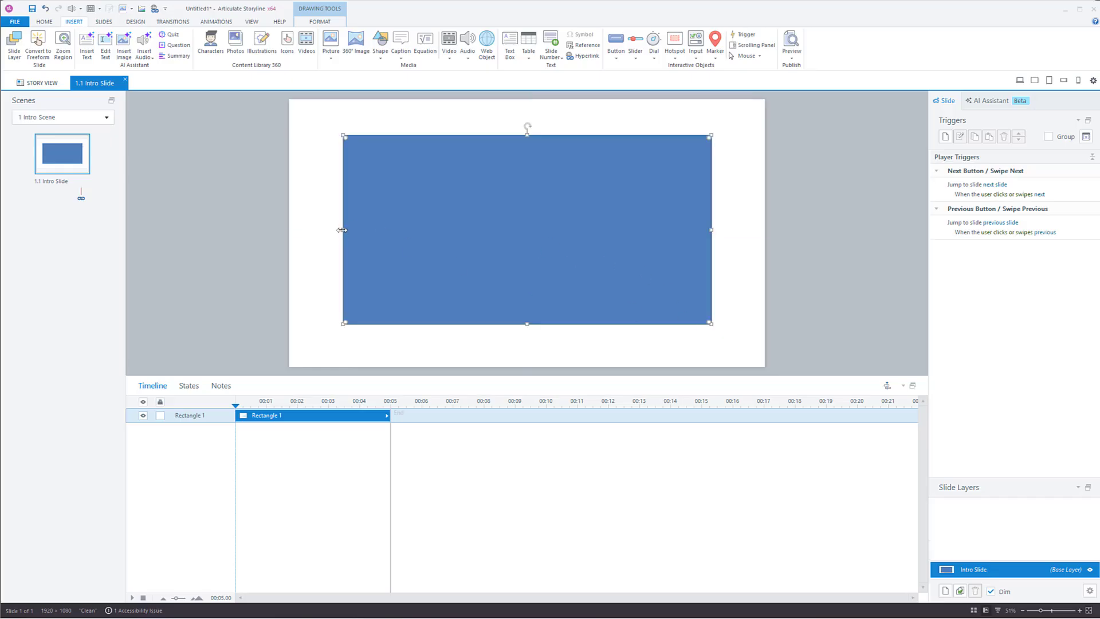
# Step: Narrow the rectangle to about 1035 px wide, reposition it at about X 734, Y 159, and check its size values
pyautogui.moveTo(342, 230); pyautogui.dragTo(455, 229)
pyautogui.moveTo(567, 228); pyautogui.dragTo(599, 206)
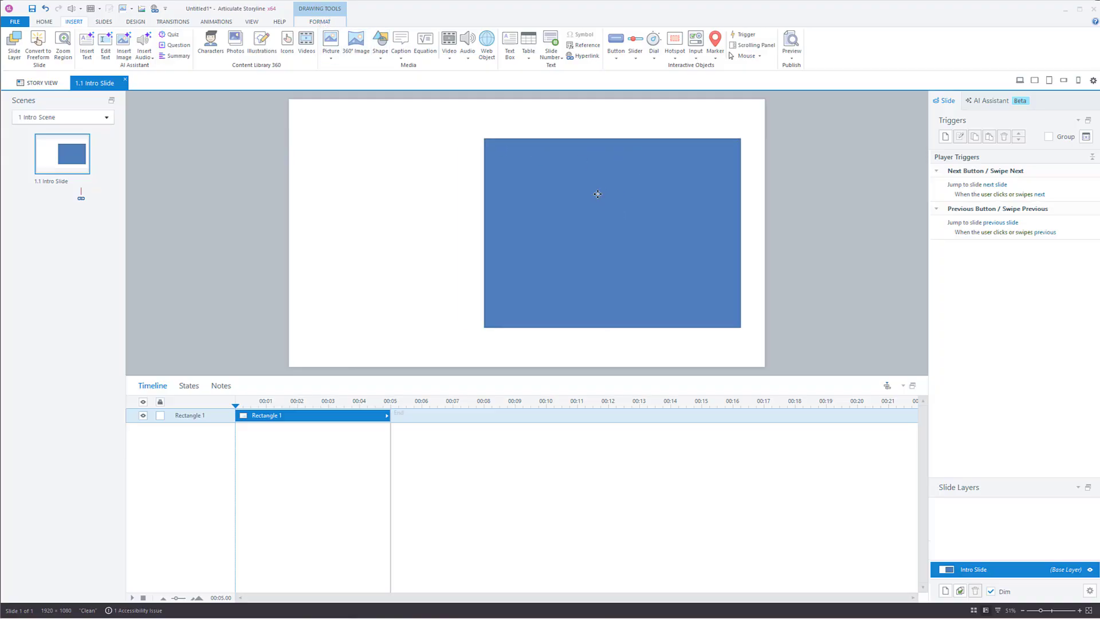
pyautogui.moveTo(597, 193); pyautogui.dragTo(584, 198)
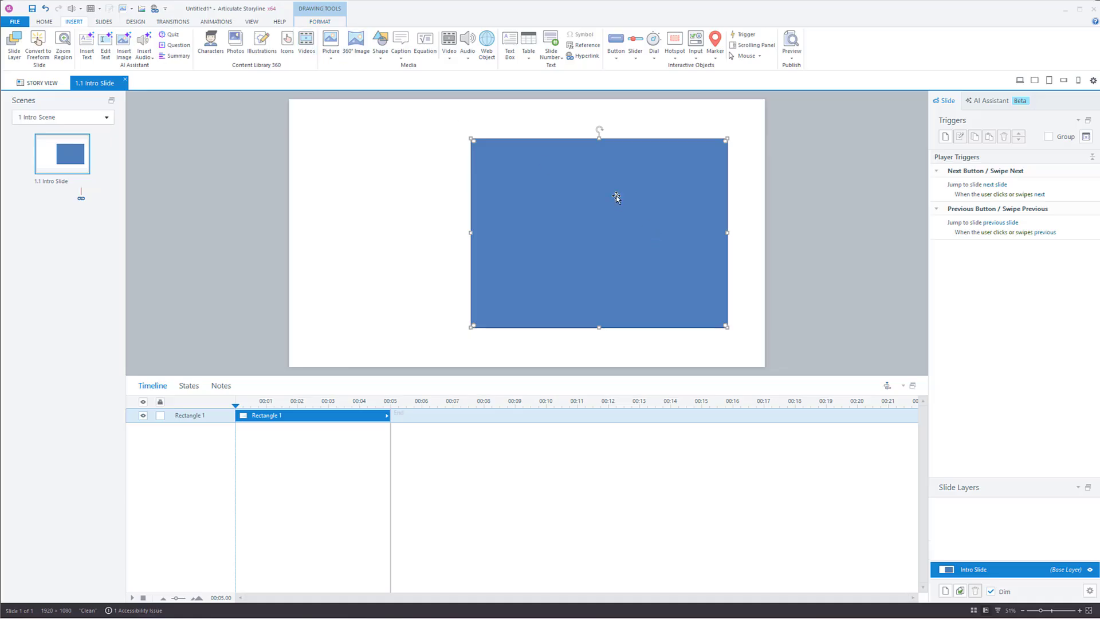
pyautogui.click(319, 21)
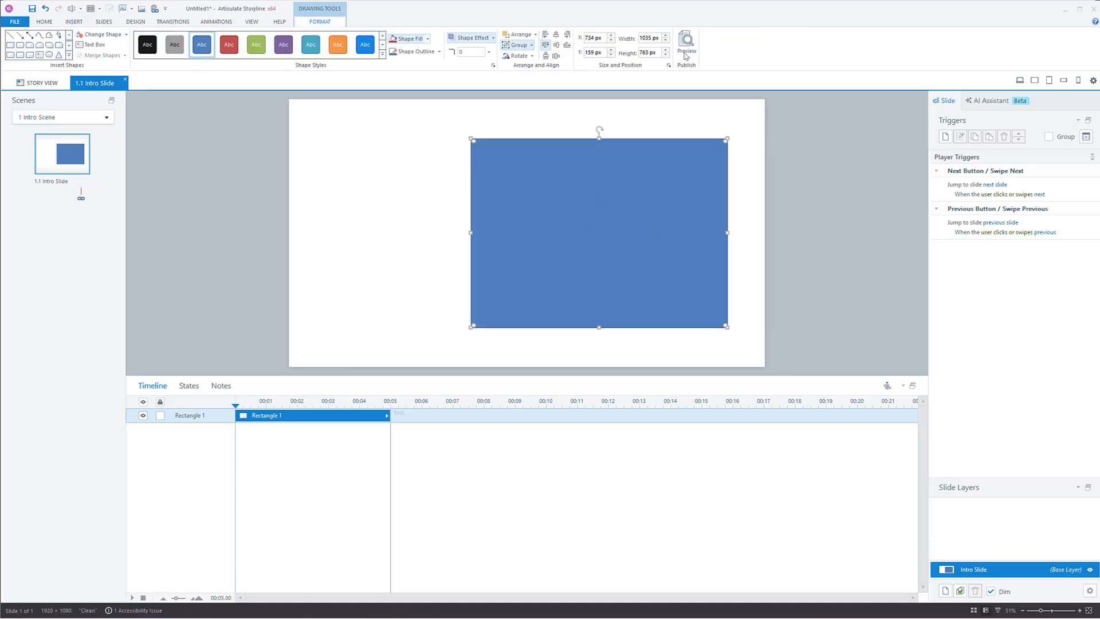
pyautogui.click(644, 53)
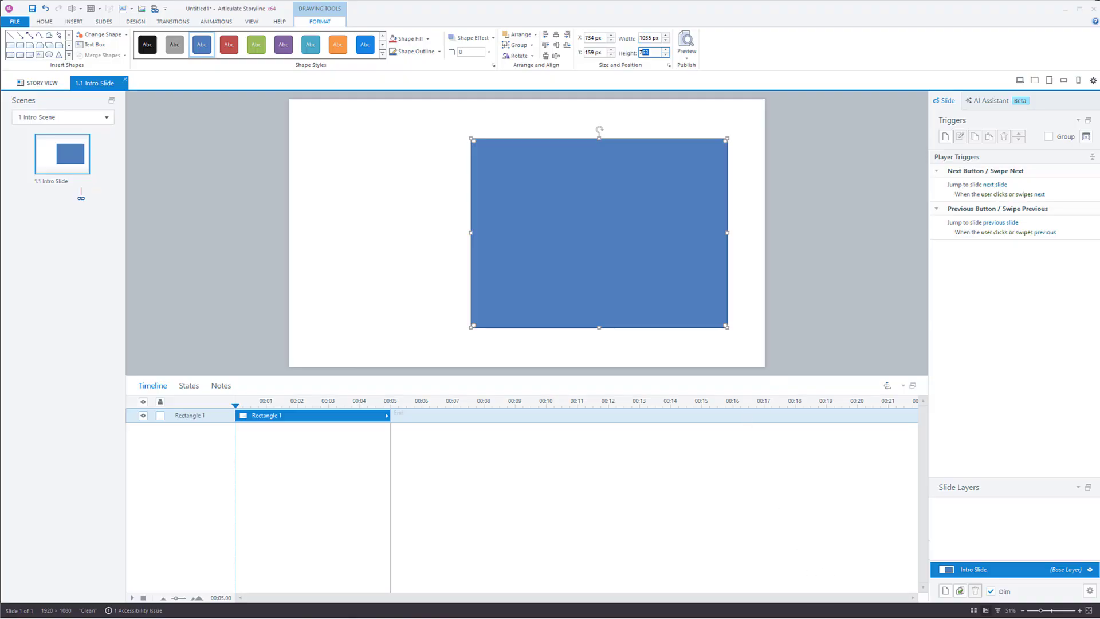
# Step: Switch to the Godot editor with the sorting_activity scene
pyautogui.moveTo(837, 618)
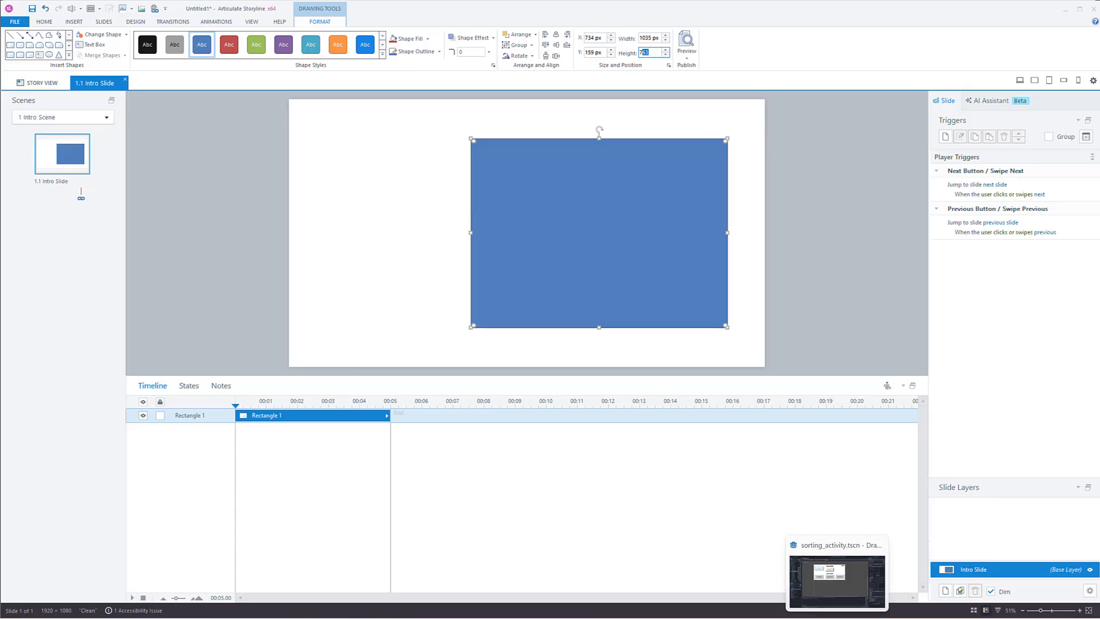
pyautogui.click(837, 579)
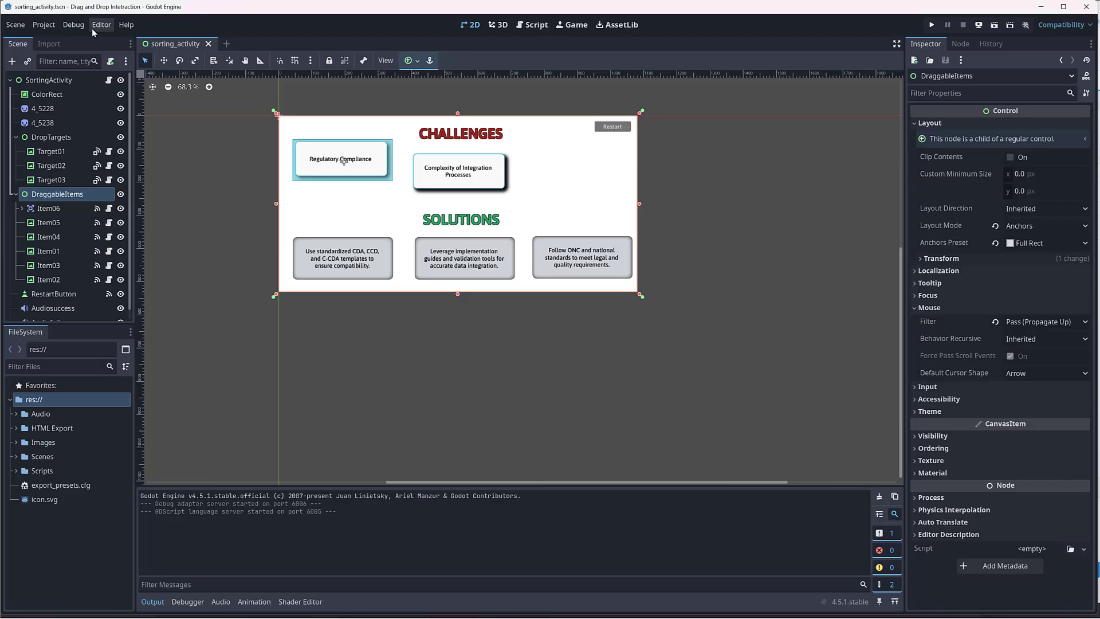
pyautogui.click(44, 25)
pyautogui.click(53, 40)
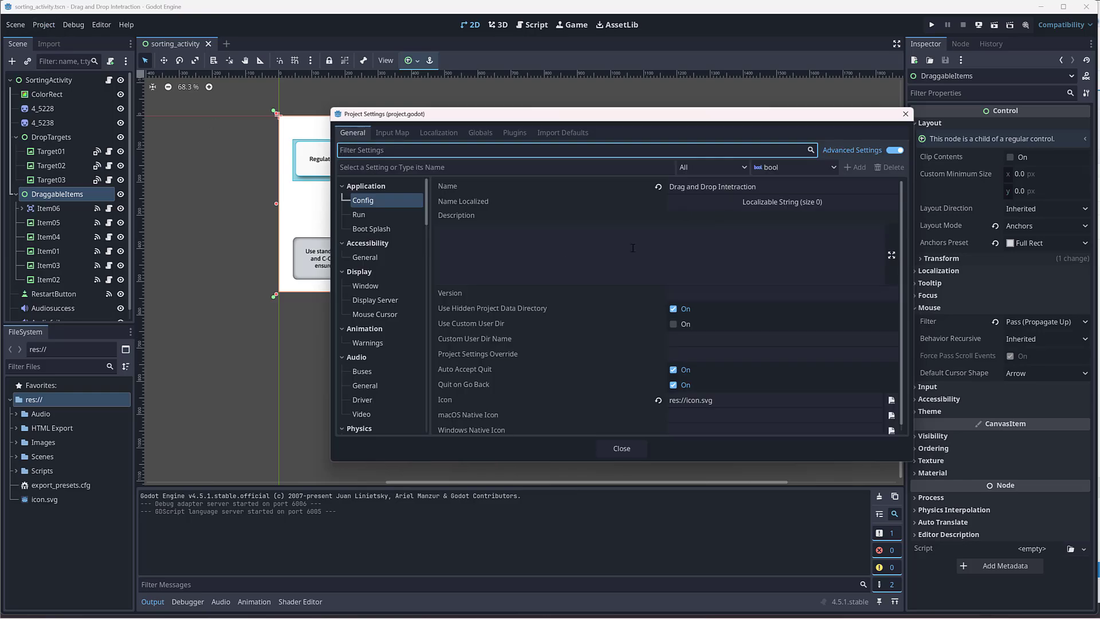
pyautogui.click(905, 113)
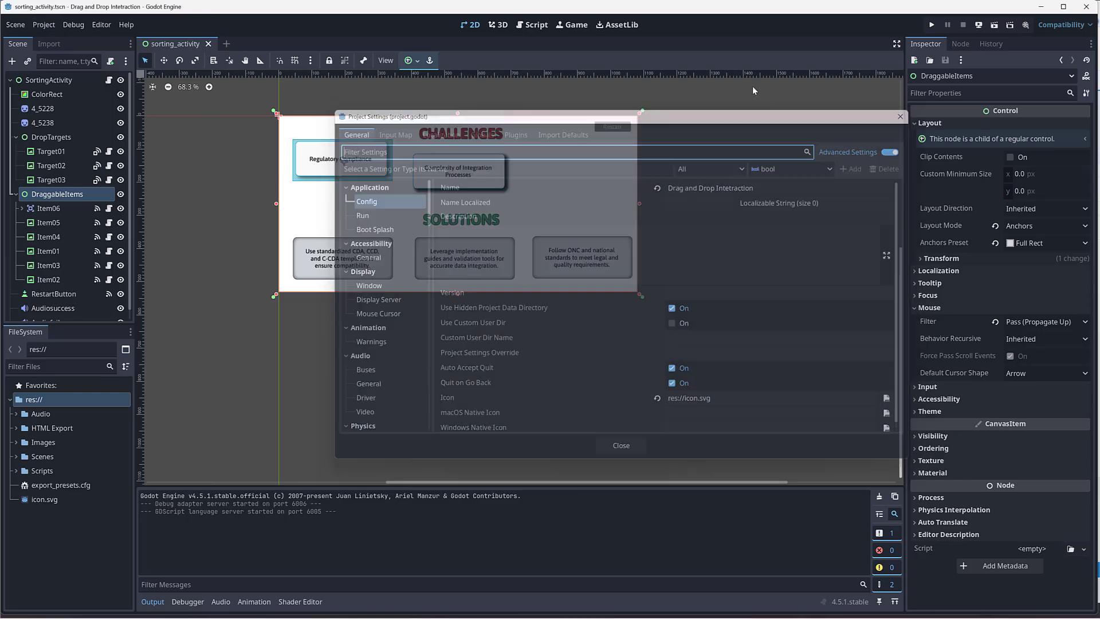
# Step: In the project's display window settings, set the viewport width to 1920 and the viewport height to 1080
pyautogui.click(41, 26)
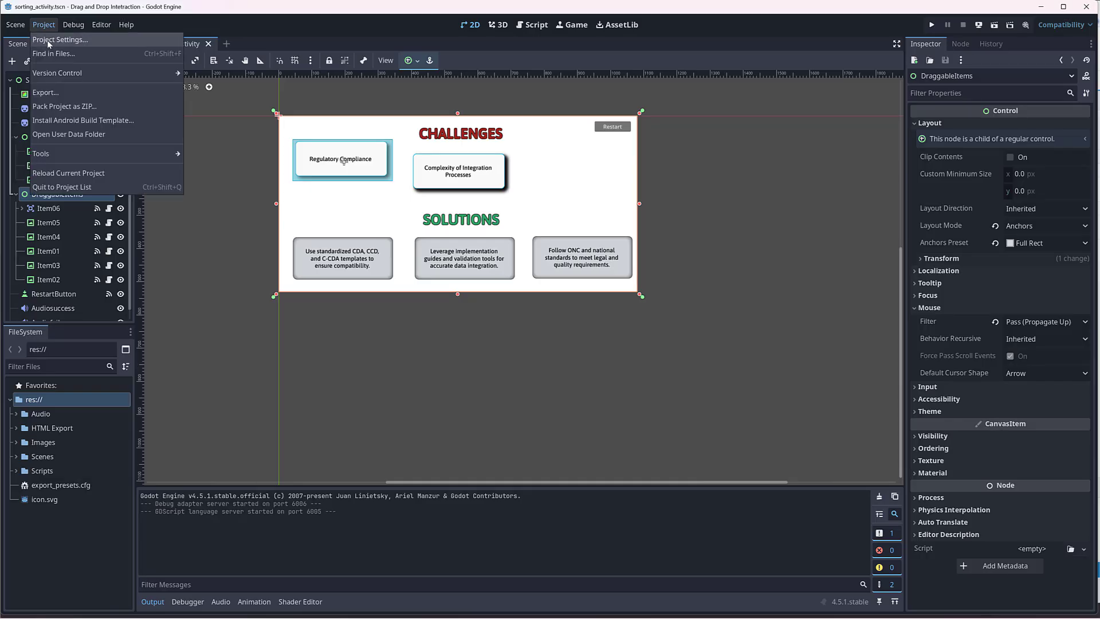
pyautogui.click(51, 40)
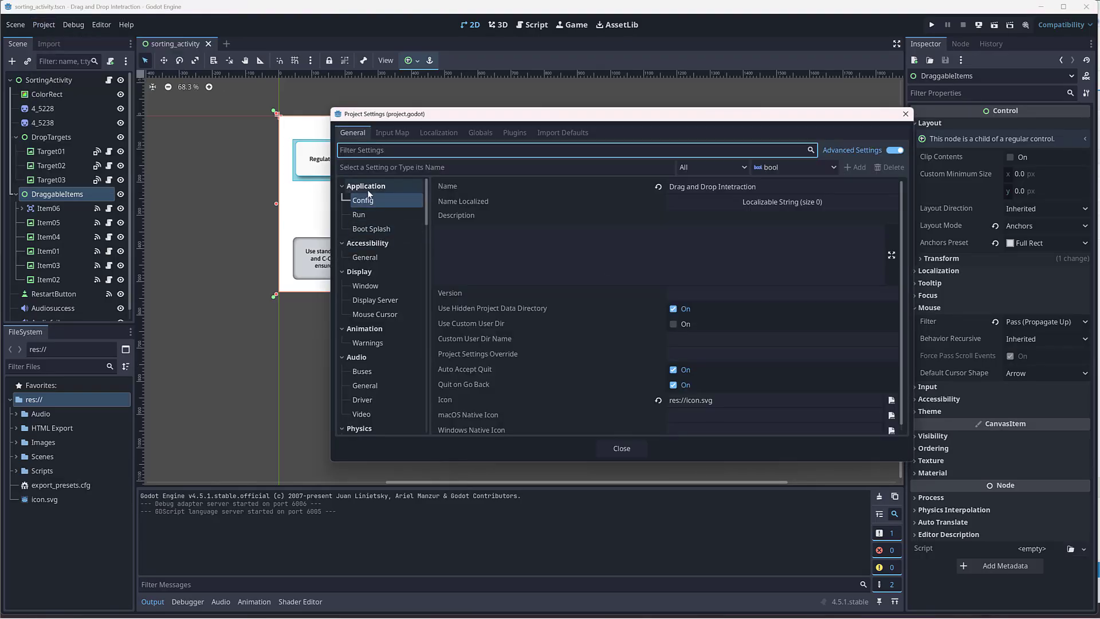
pyautogui.click(371, 285)
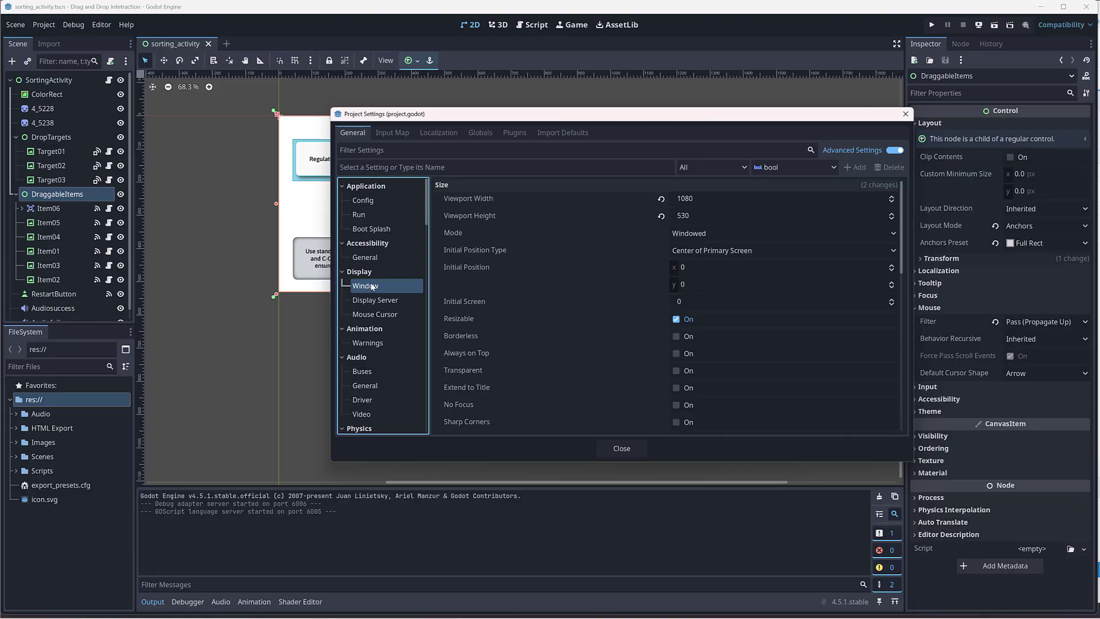
pyautogui.click(749, 200)
pyautogui.write('1920')
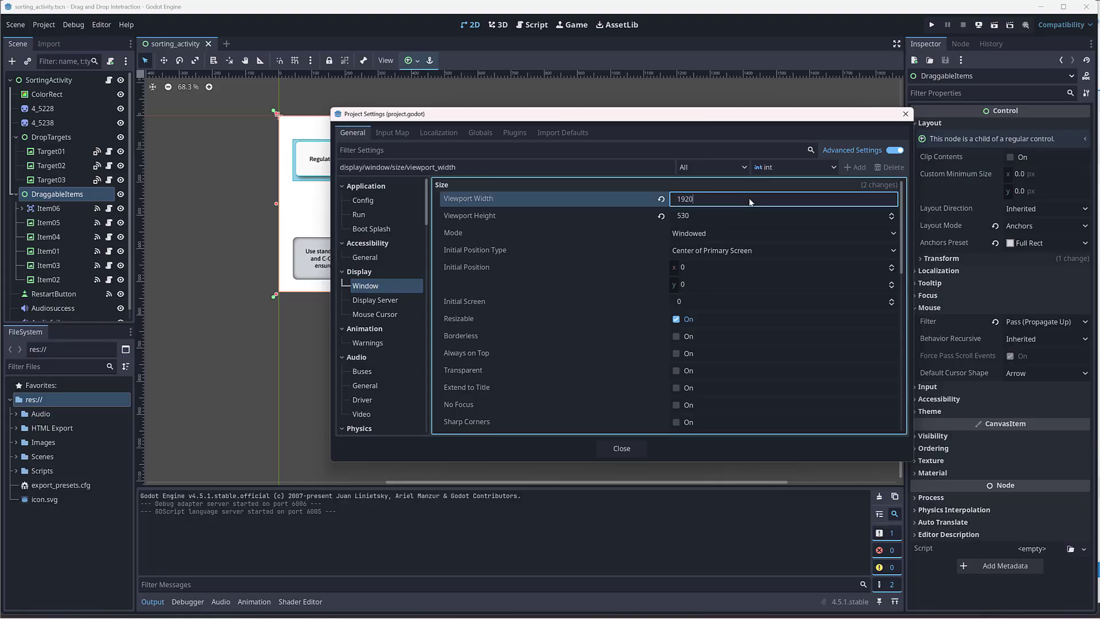
pyautogui.press('Tab')
pyautogui.write('1080')
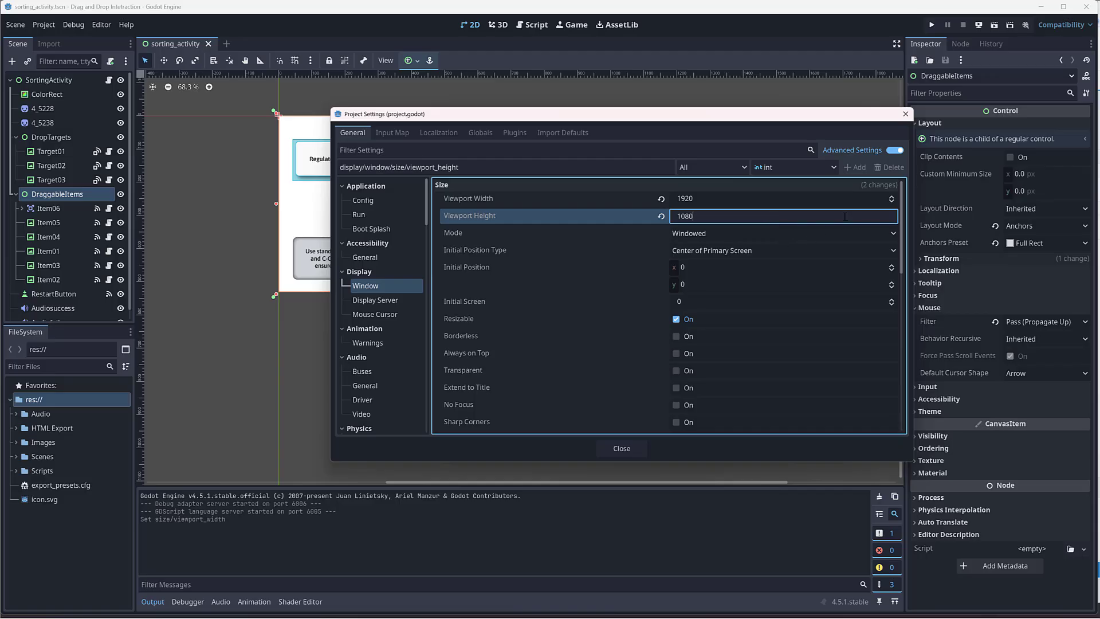
# Step: Review the remaining window settings, including the Stretch mode and aspect, and close the project settings
pyautogui.moveTo(903, 193); pyautogui.dragTo(909, 302)
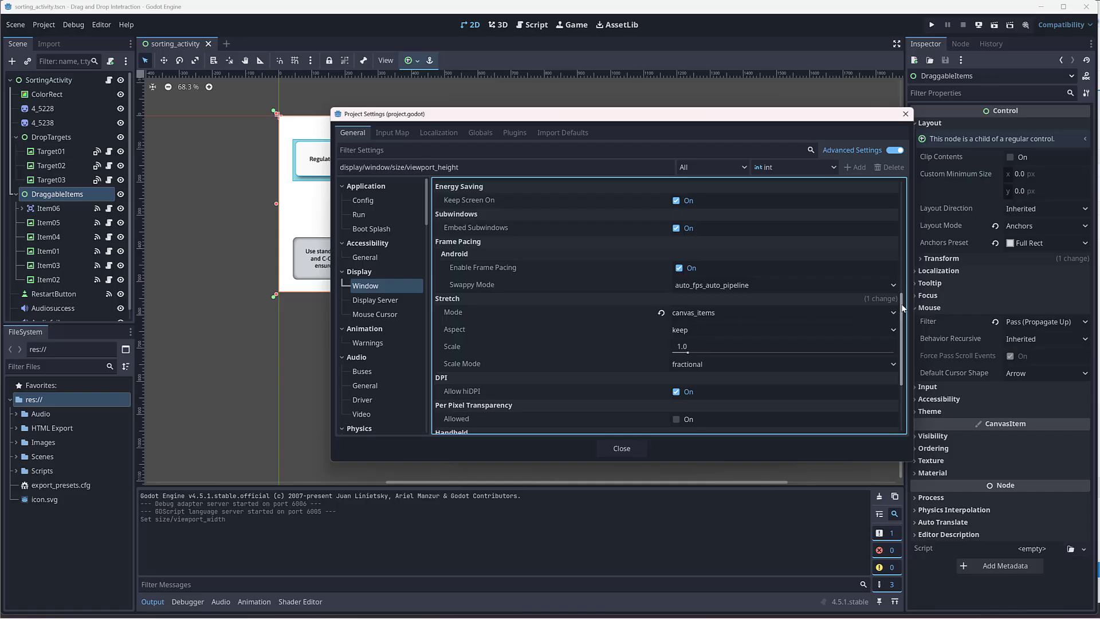
pyautogui.moveTo(902, 308); pyautogui.dragTo(902, 189)
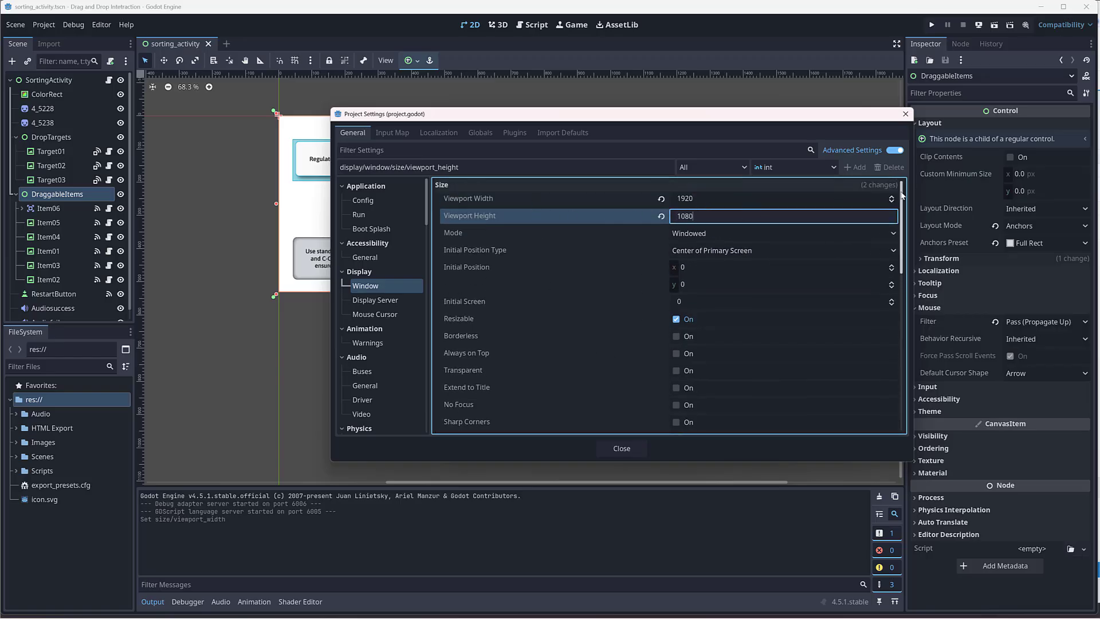
pyautogui.scroll(-5, 737, 321)
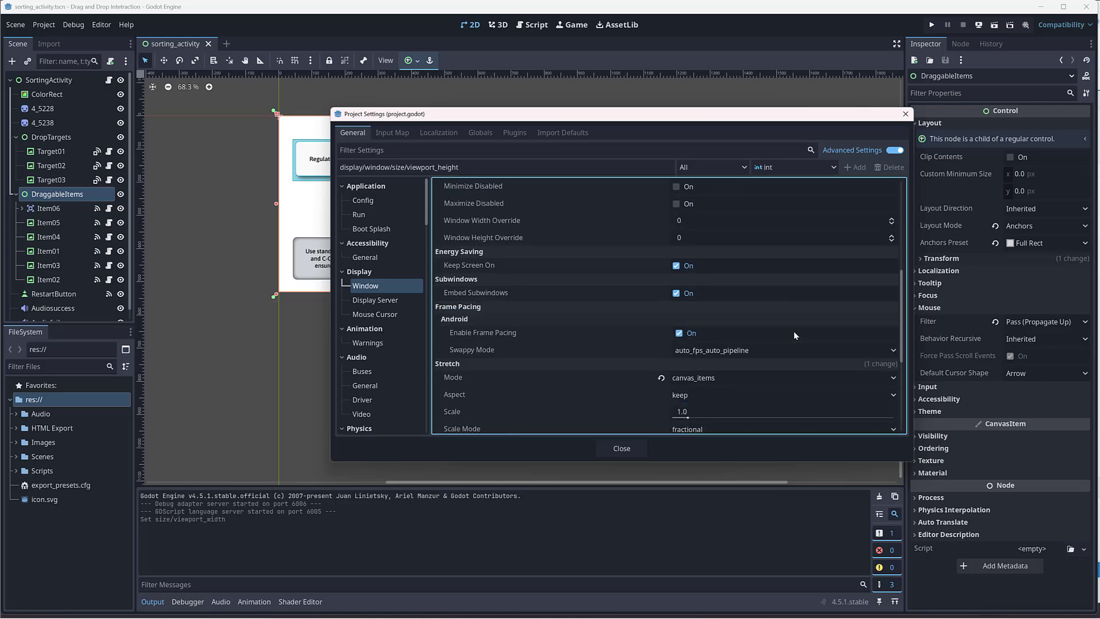
pyautogui.scroll(5, 794, 336)
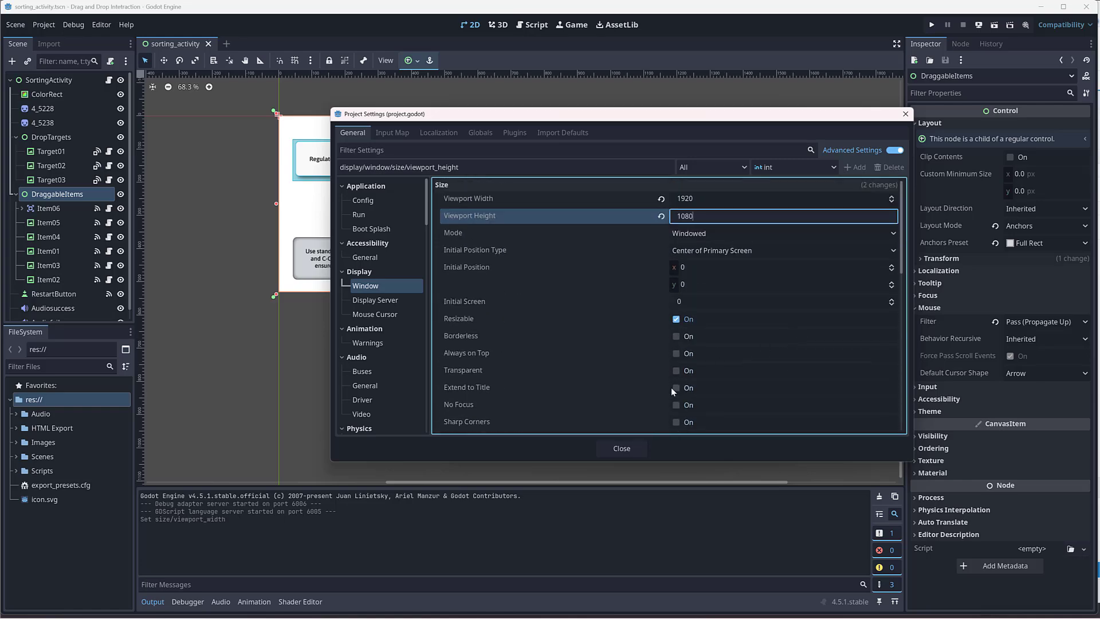
pyautogui.click(621, 449)
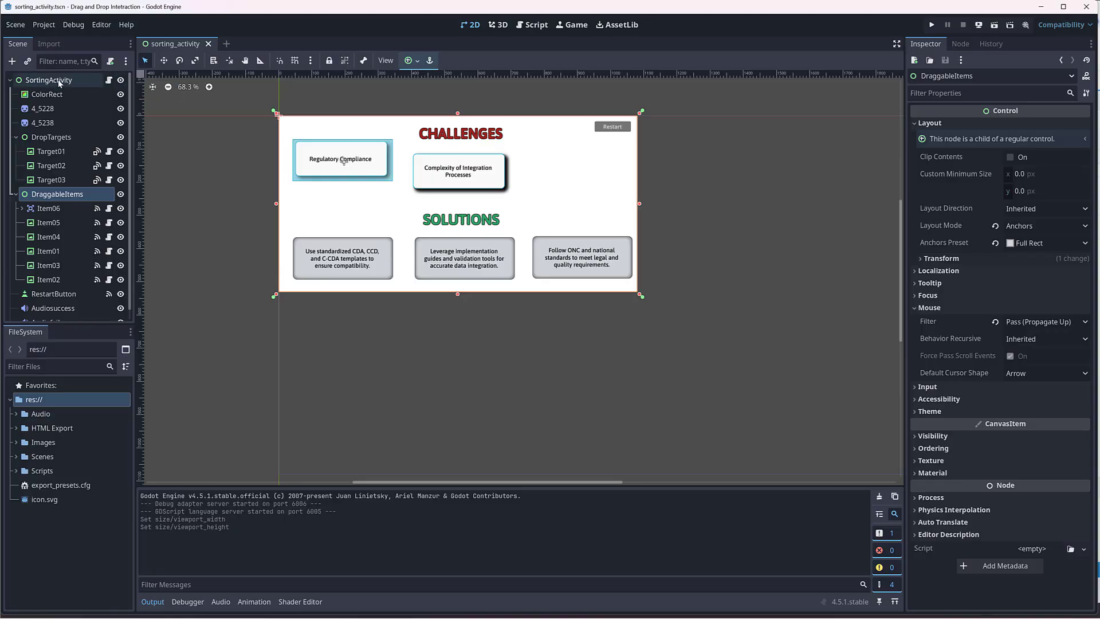
# Step: Hide the SortingActivity root node and inspect the resized viewport boundary on the 2D canvas
pyautogui.moveTo(698, 260); pyautogui.dragTo(708, 263, button='middle')
pyautogui.scroll(1, 459, 178)
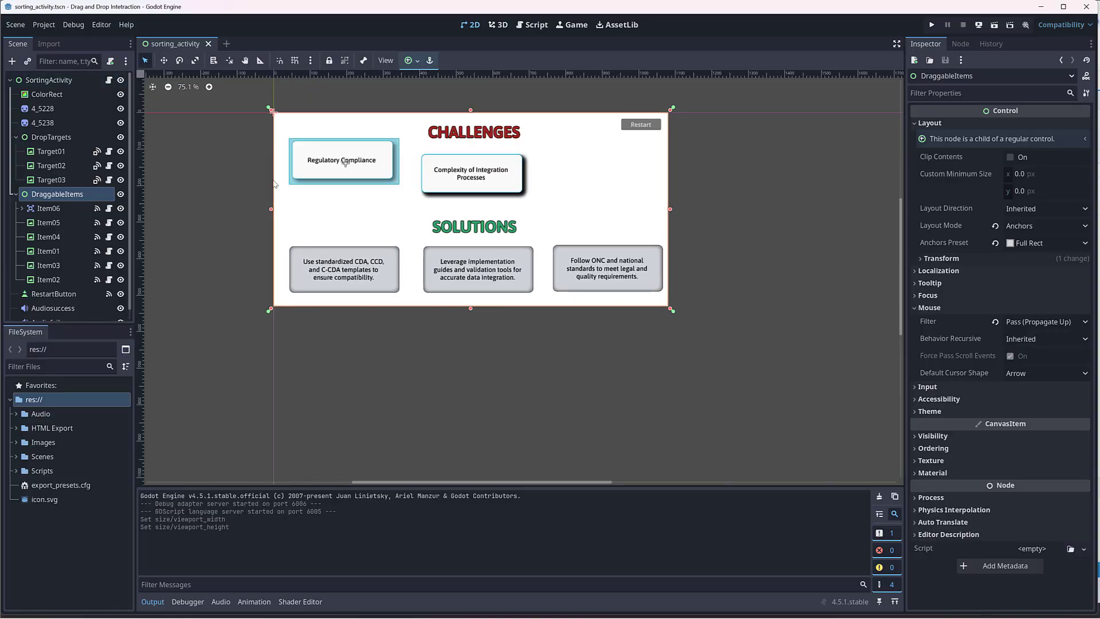
pyautogui.click(121, 80)
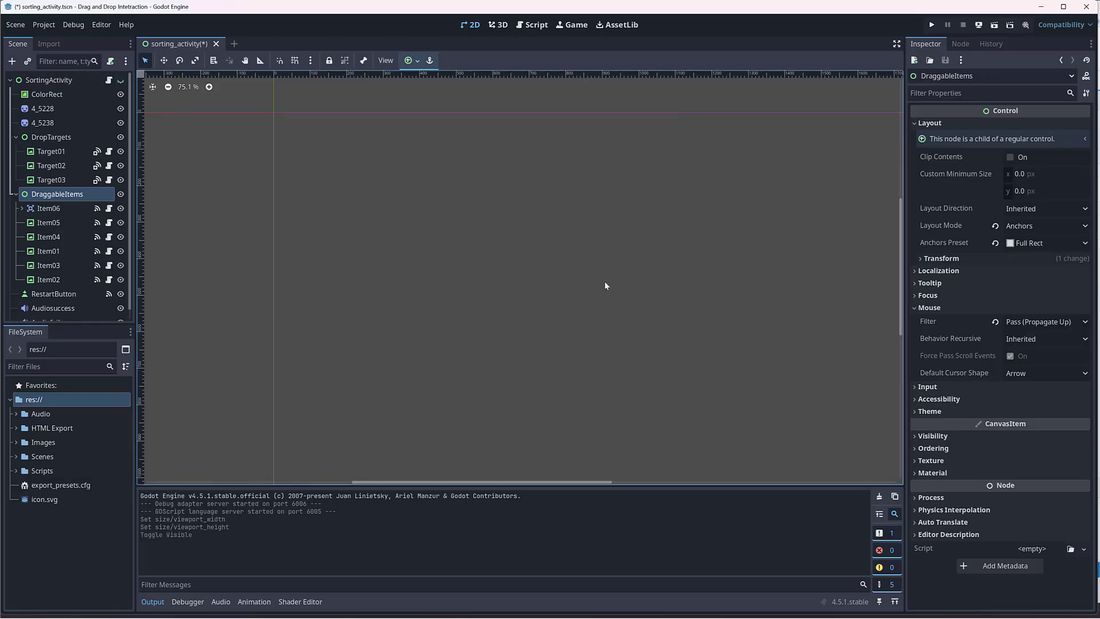
pyautogui.scroll(-3, 660, 309)
pyautogui.moveTo(781, 327); pyautogui.dragTo(690, 275, button='middle')
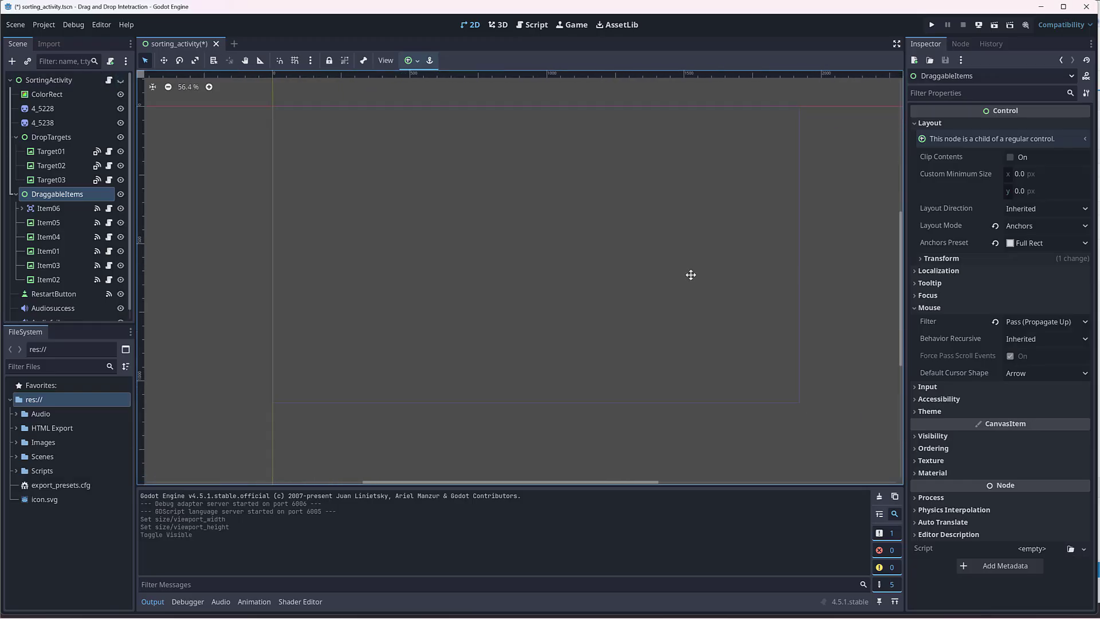
pyautogui.scroll(1, 603, 256)
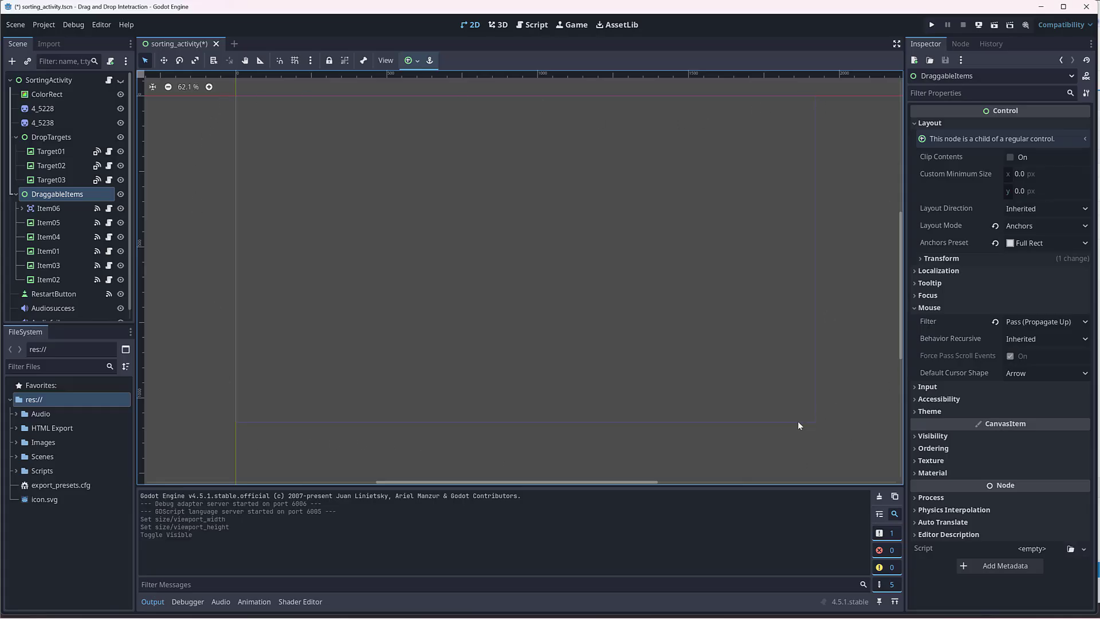
# Step: Make the SortingActivity root visible again and check the ColorRect background against the 1920 × 1080 viewport boundary
pyautogui.click(121, 81)
pyautogui.click(121, 82)
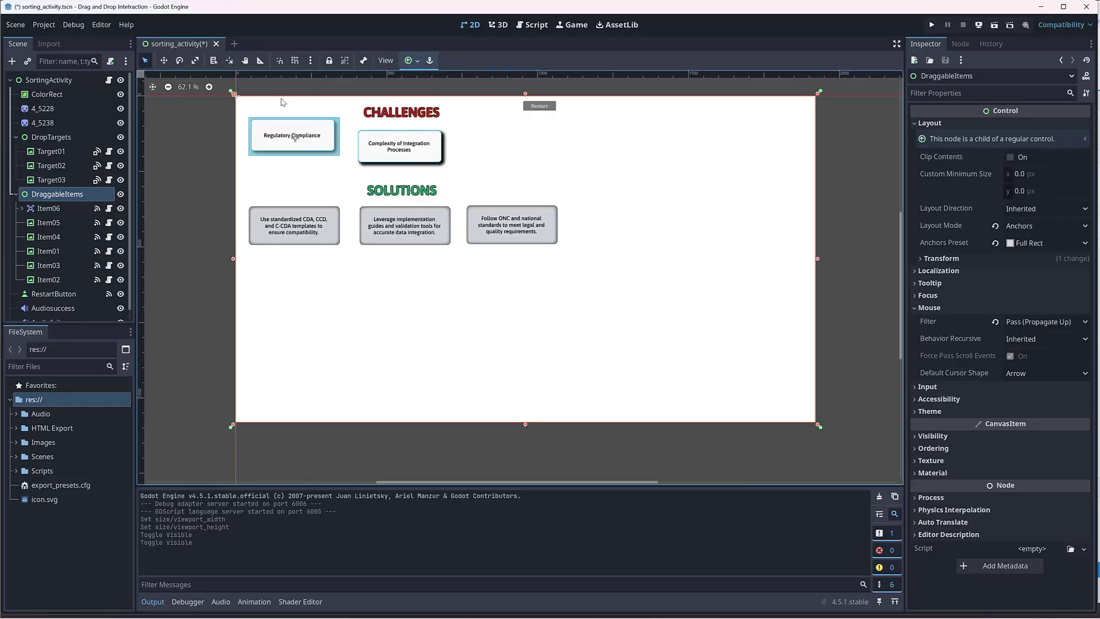
pyautogui.click(47, 94)
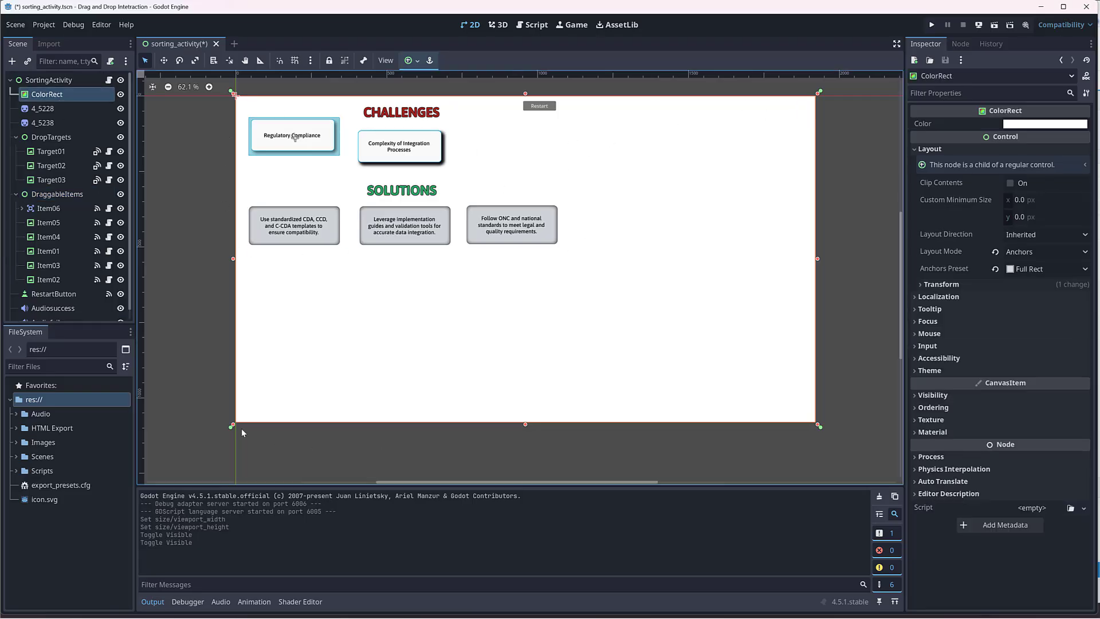
pyautogui.click(311, 456)
# Step: Shrink the SortingActivity root to about 1860 × 1056 px and restore it to the viewport with the Full Rect anchor preset
pyautogui.click(62, 81)
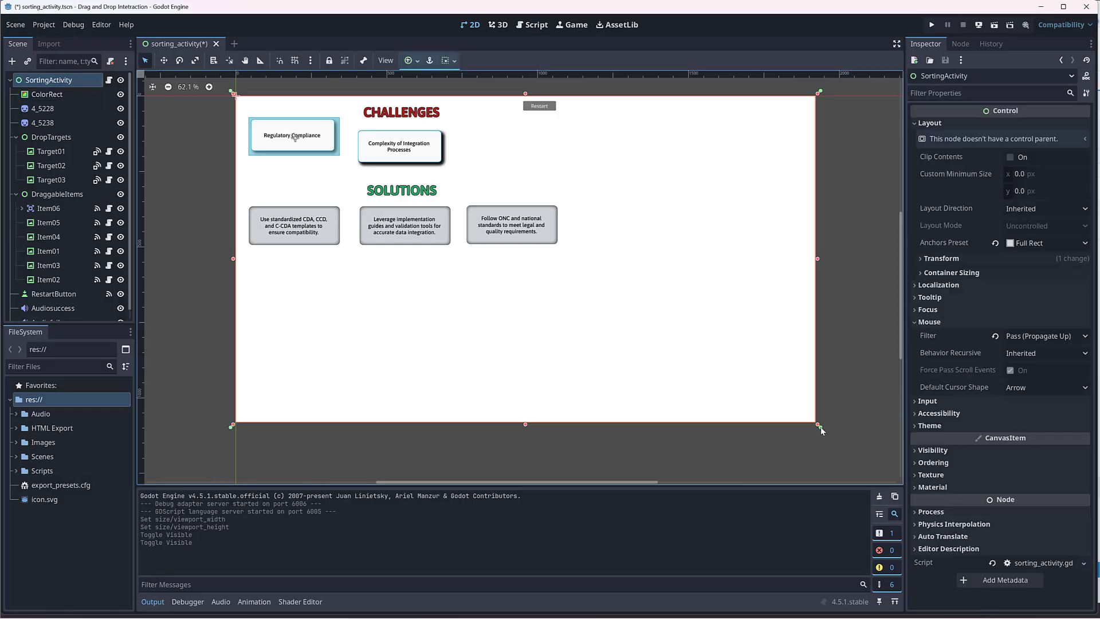
pyautogui.moveTo(820, 427); pyautogui.dragTo(801, 418)
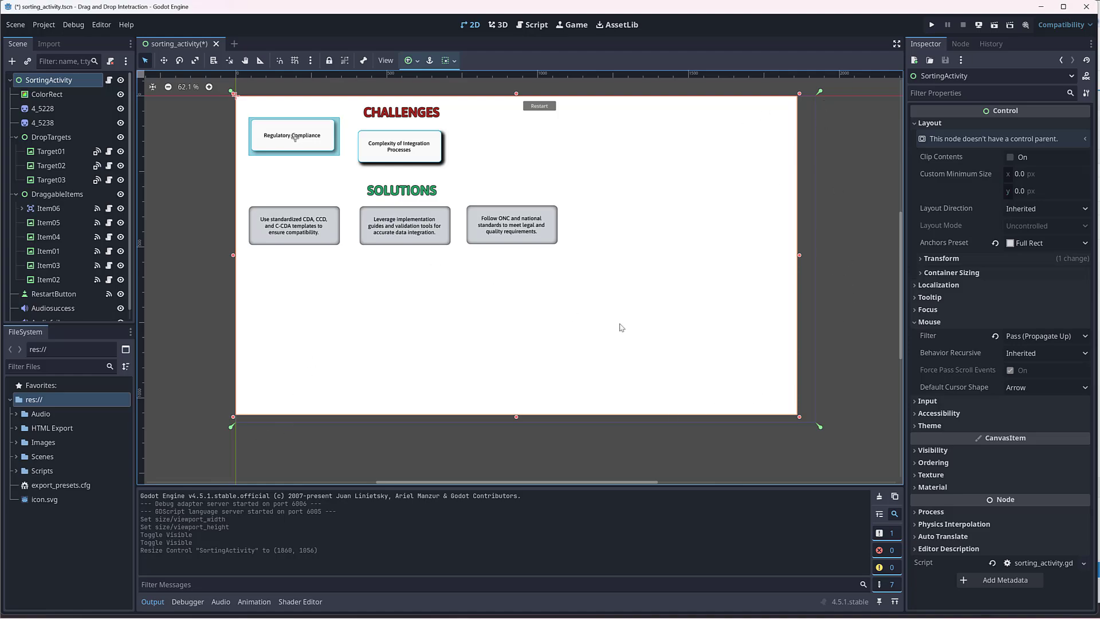
pyautogui.click(412, 61)
pyautogui.click(460, 132)
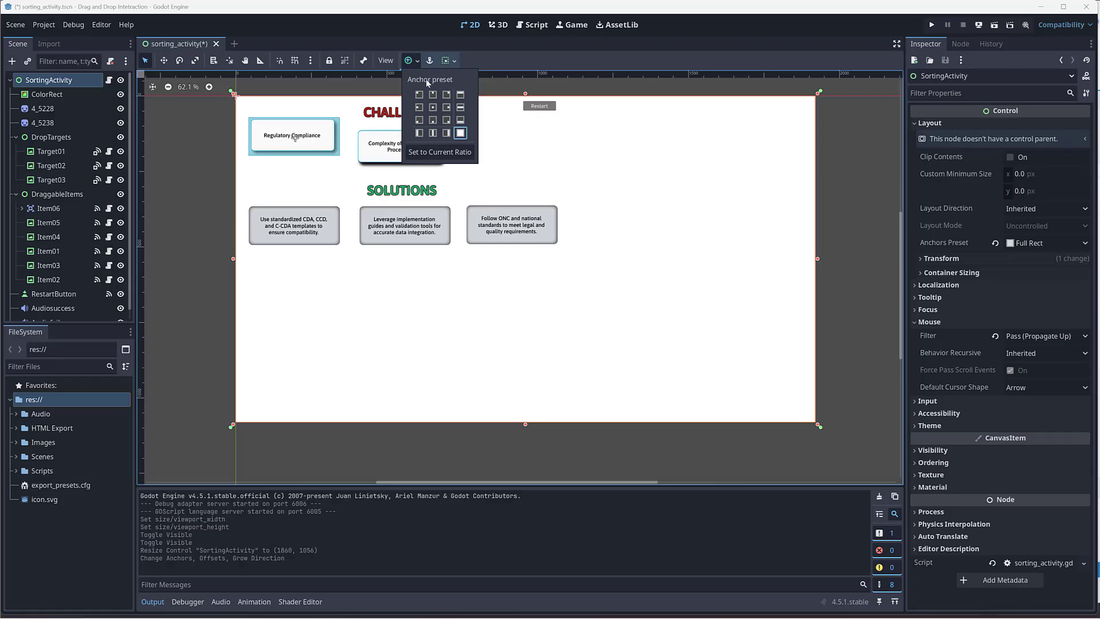
pyautogui.click(461, 133)
pyautogui.click(768, 167)
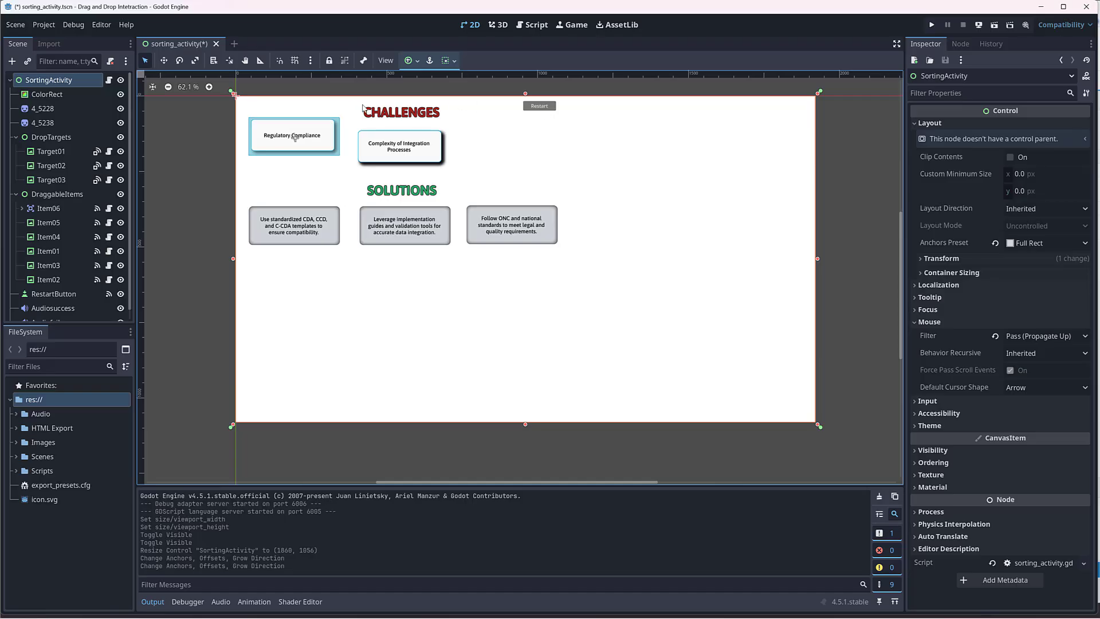
# Step: Hide the SOLUTIONS and CHALLENGES heading sprites and move the Restart button to about (1753, 36) near the canvas's upper-right corner
pyautogui.click(69, 108)
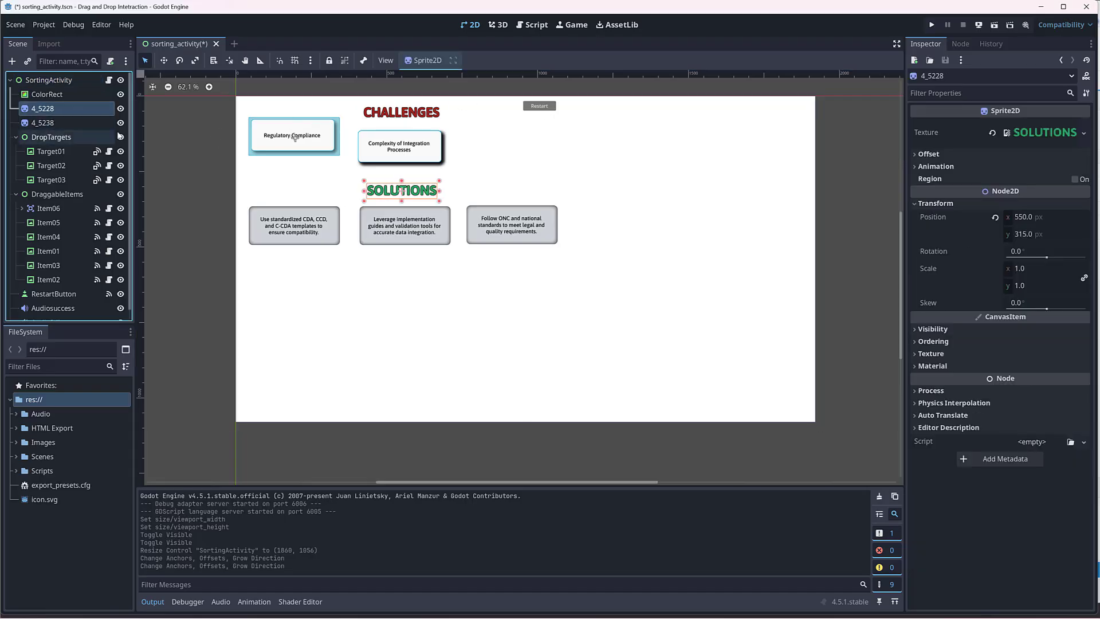
pyautogui.click(121, 108)
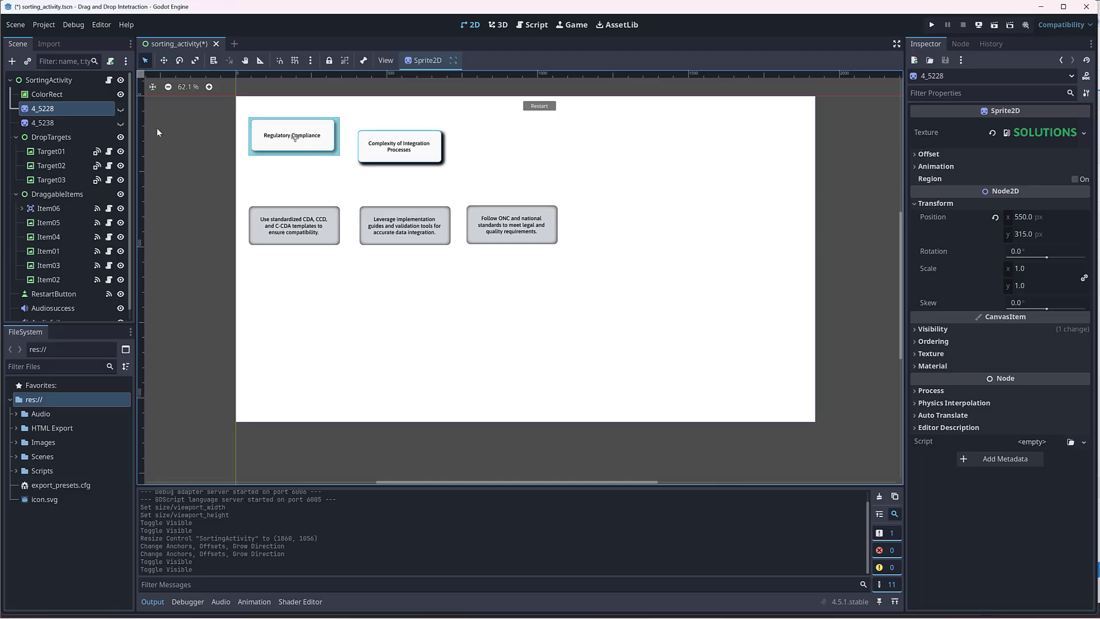
pyautogui.click(550, 110)
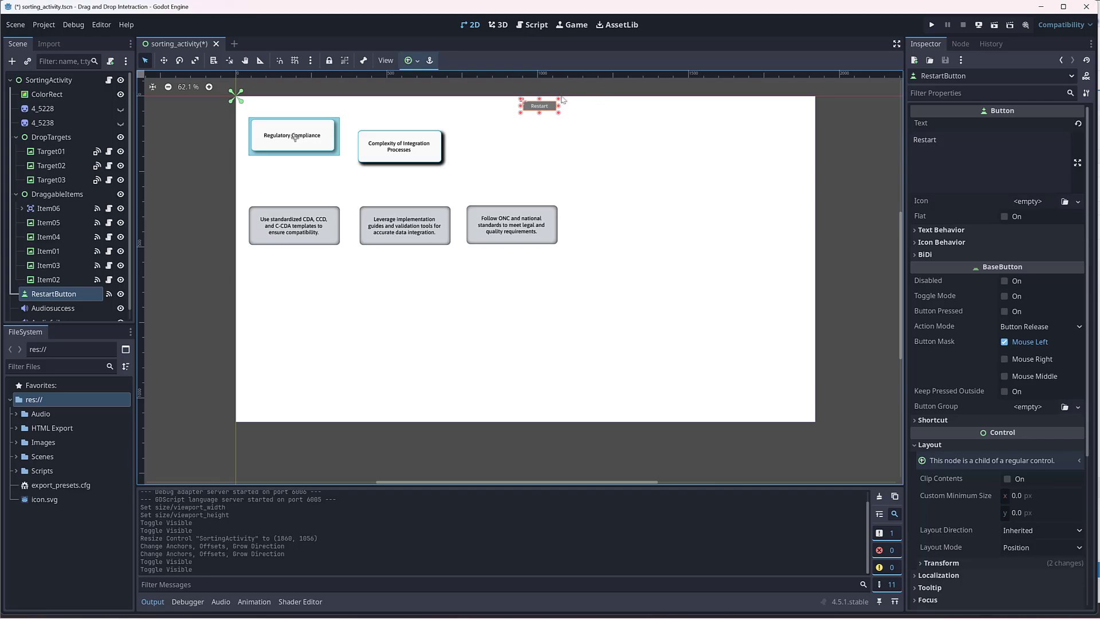
pyautogui.moveTo(542, 108); pyautogui.dragTo(785, 113)
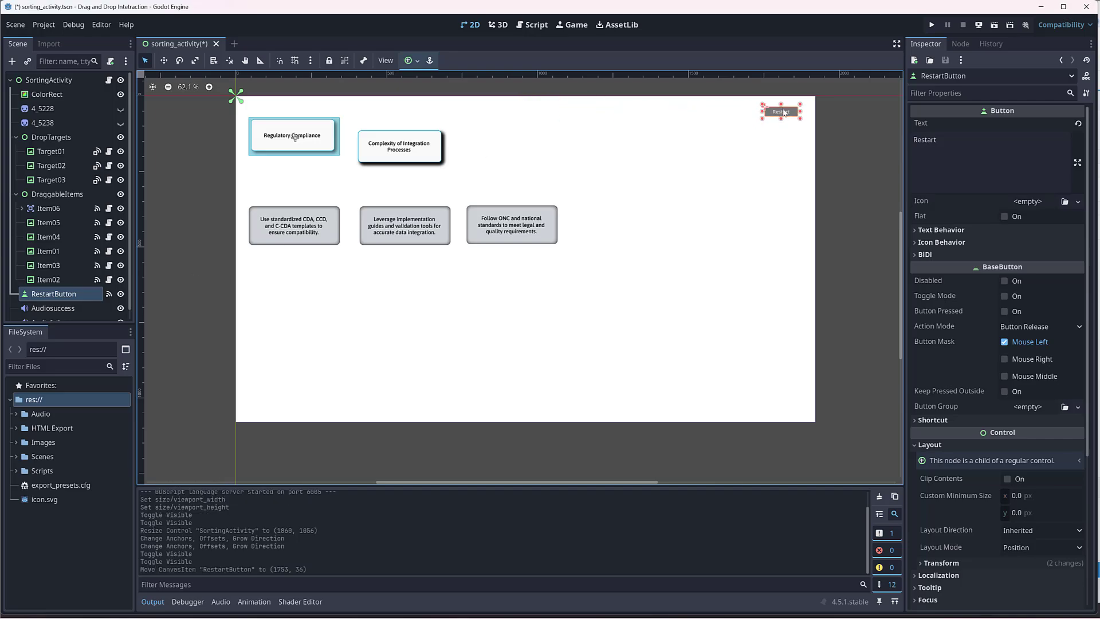
# Step: Move the Audiofail node to about (20, 967) and the Audiosuccess node to about (21, 1017) near the canvas's lower-left corner
pyautogui.scroll(-1, 52, 281)
pyautogui.click(53, 297)
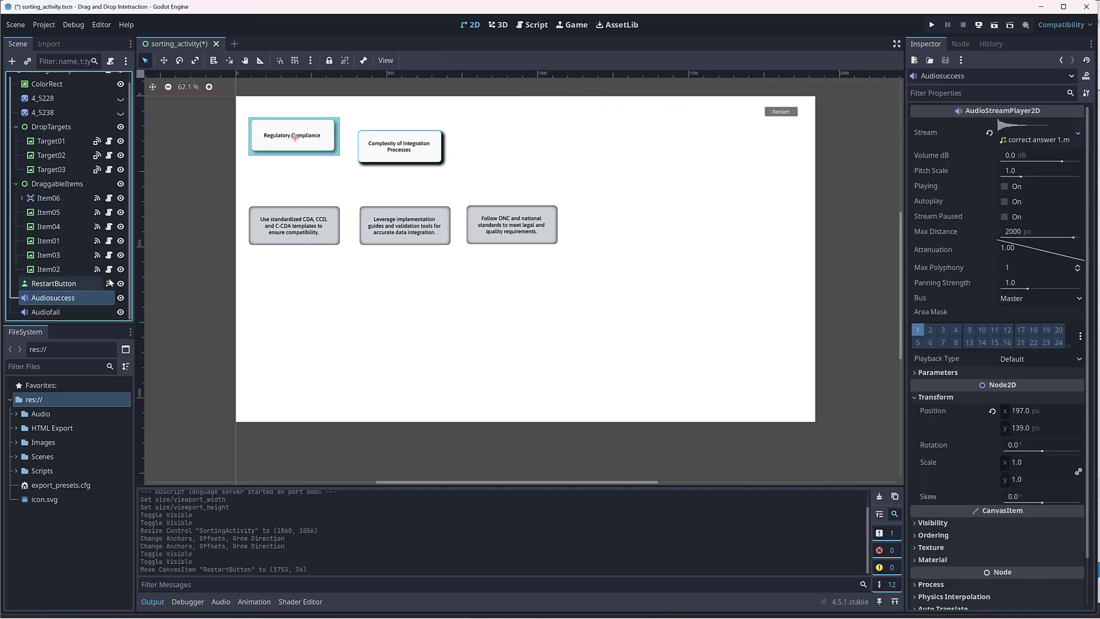
pyautogui.moveTo(296, 144); pyautogui.dragTo(241, 401)
pyautogui.click(52, 298)
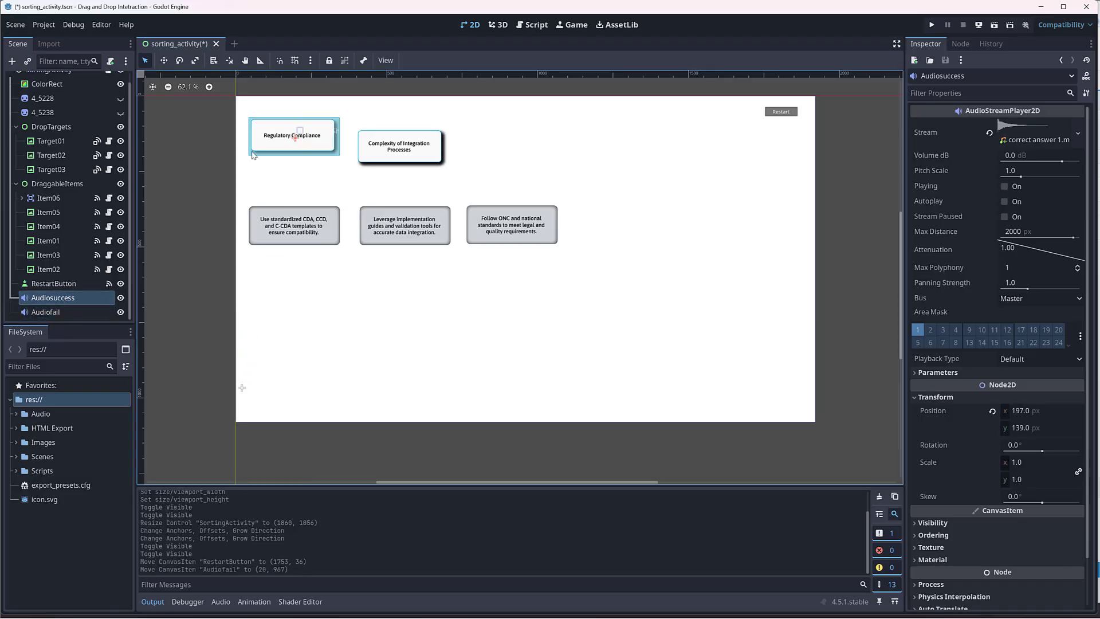
pyautogui.moveTo(296, 141); pyautogui.dragTo(242, 401)
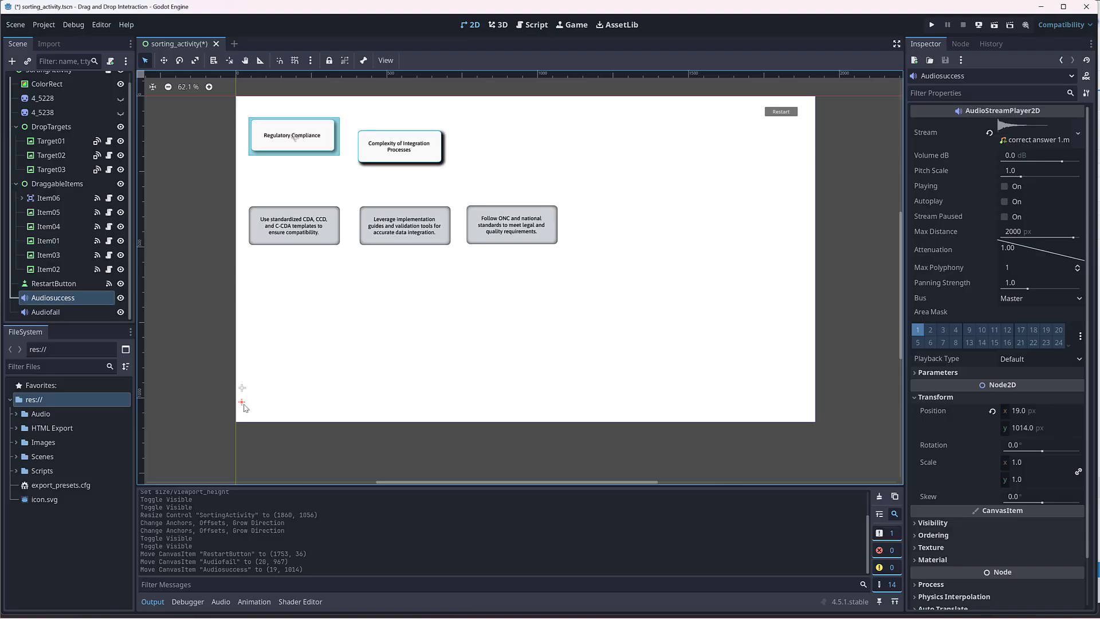
pyautogui.moveTo(244, 403); pyautogui.dragTo(243, 404)
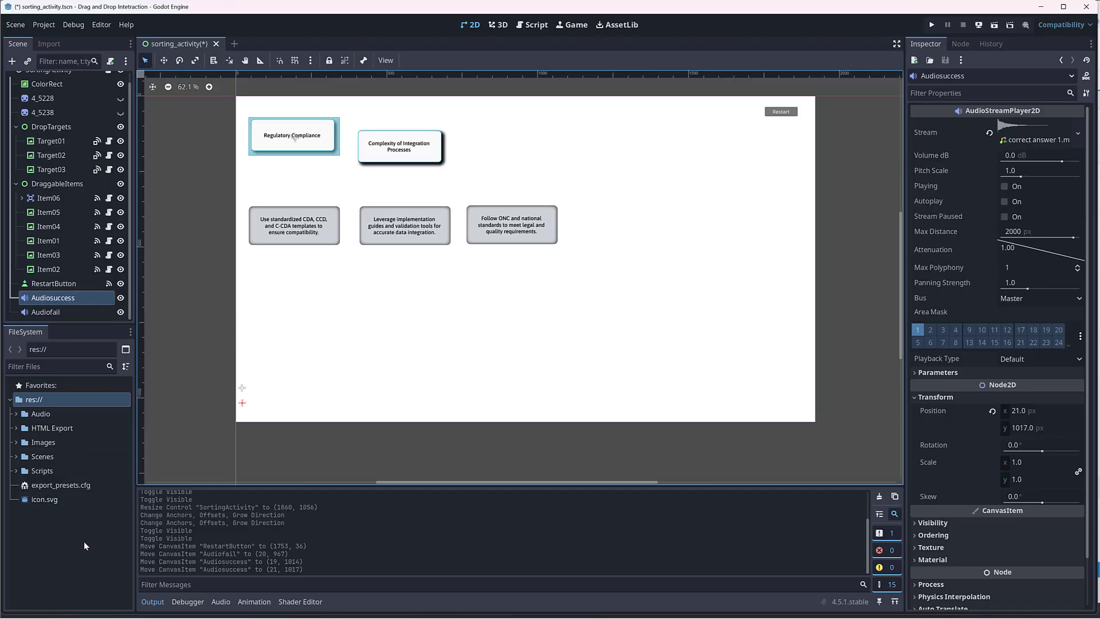
# Step: Expand the project's Audio folder and clear the audio streams of the Audiosuccess and Audiofail nodes
pyautogui.click(16, 414)
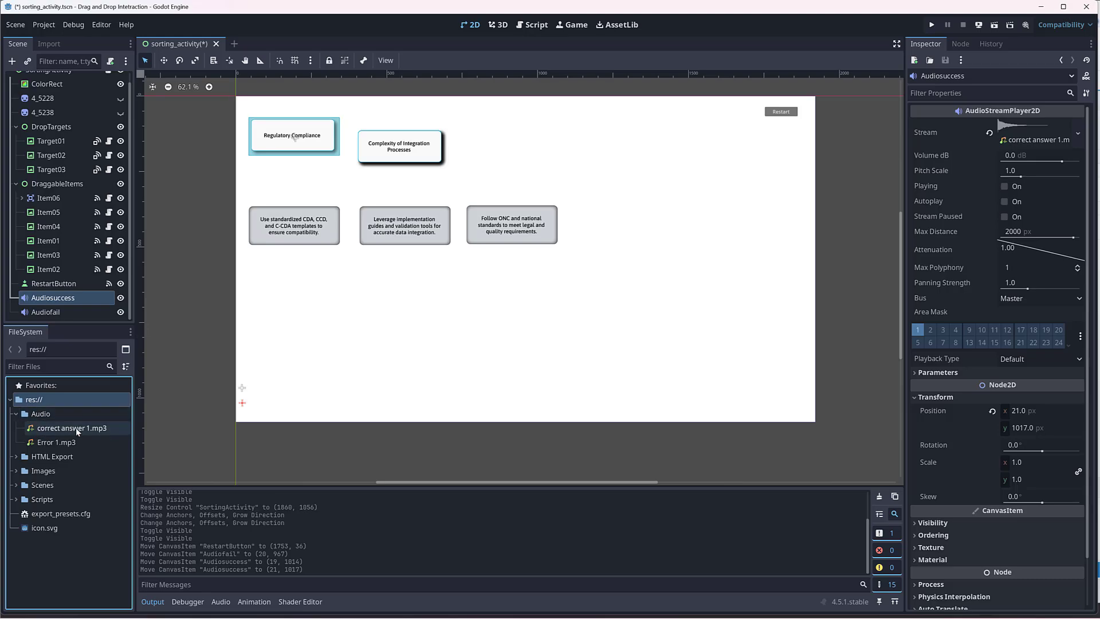
pyautogui.click(44, 313)
pyautogui.click(48, 301)
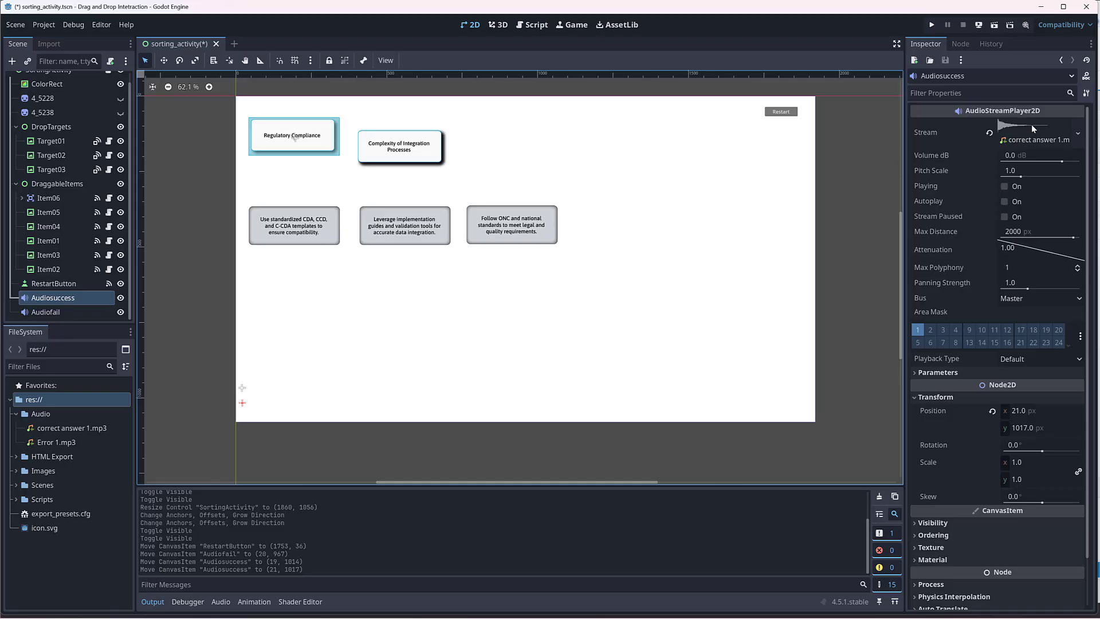
pyautogui.click(991, 133)
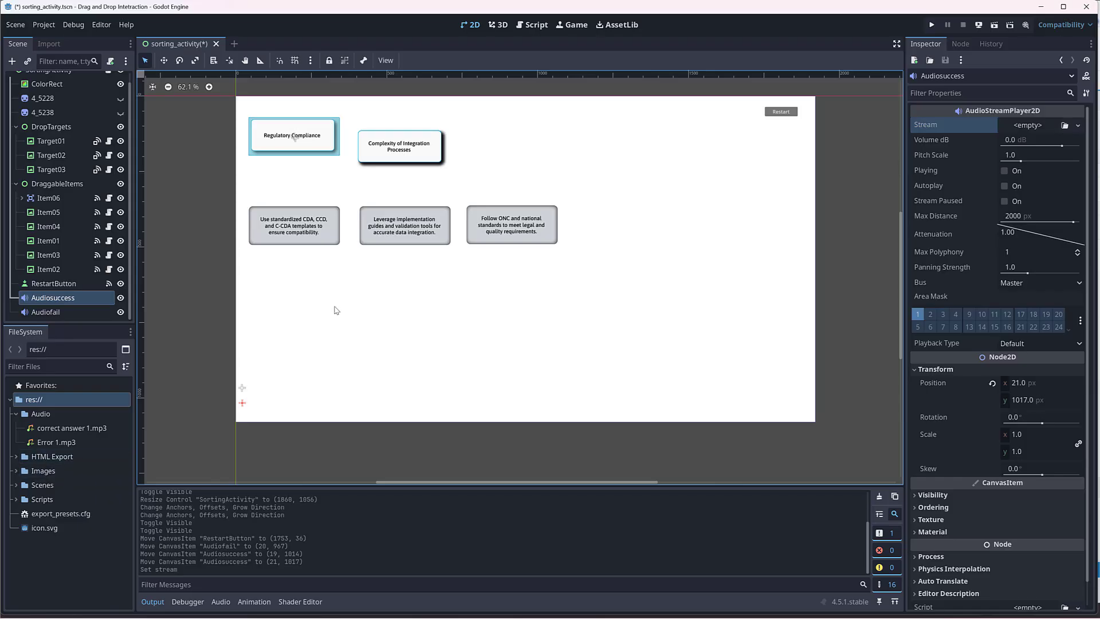
pyautogui.click(51, 311)
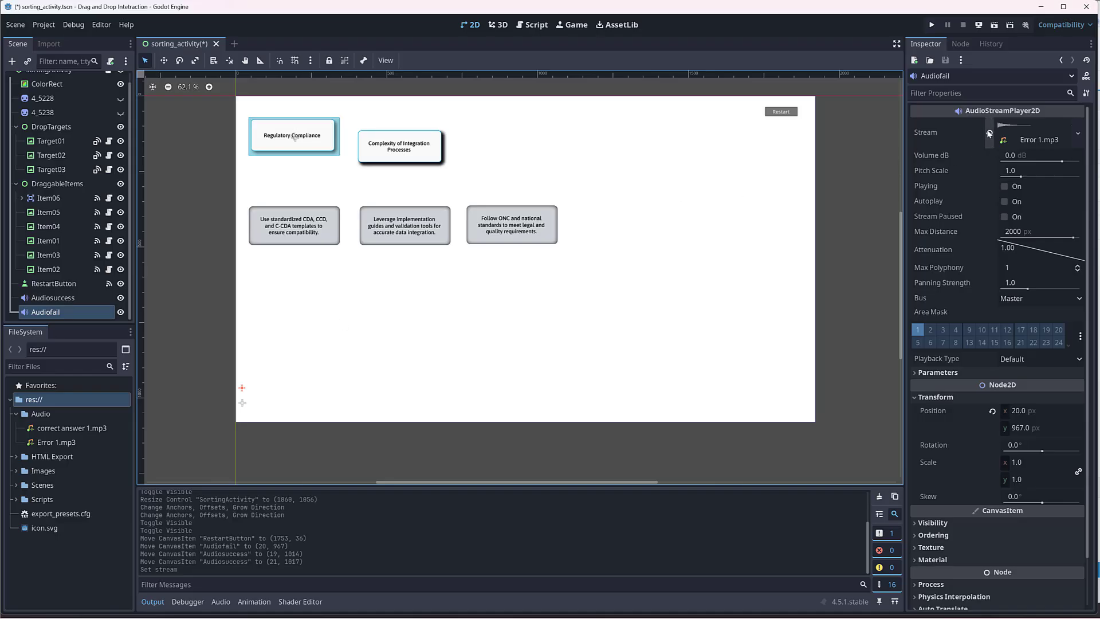
pyautogui.click(989, 133)
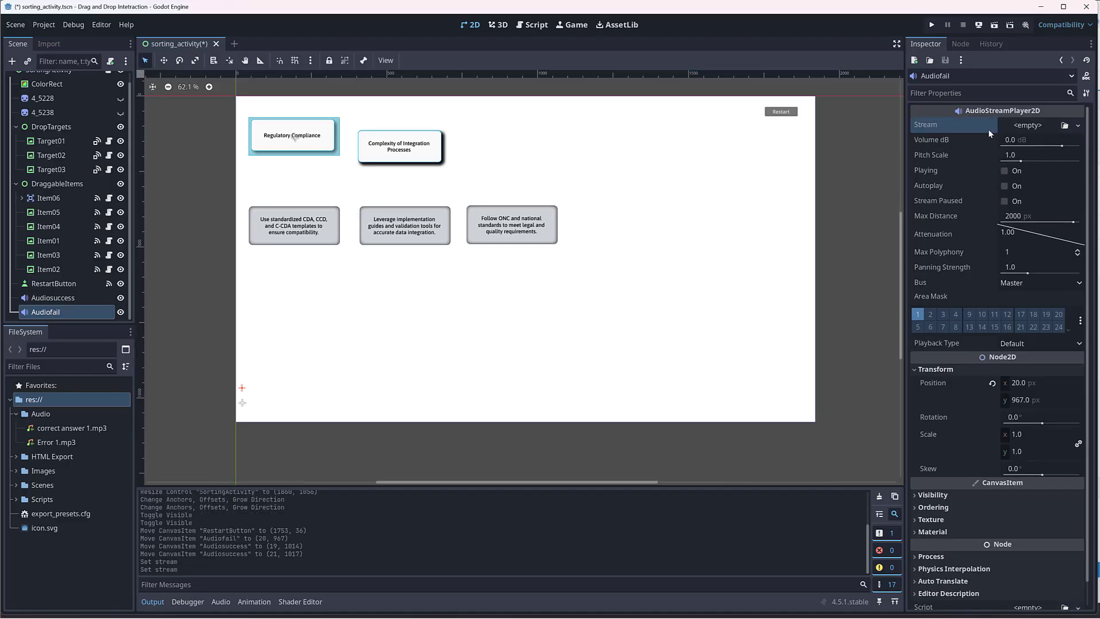
# Step: Assign Error 1.mp3 as the Audiofail stream and correct answer 1.mp3 as the Audiosuccess stream
pyautogui.click(43, 444)
pyautogui.moveTo(47, 443); pyautogui.dragTo(1030, 126)
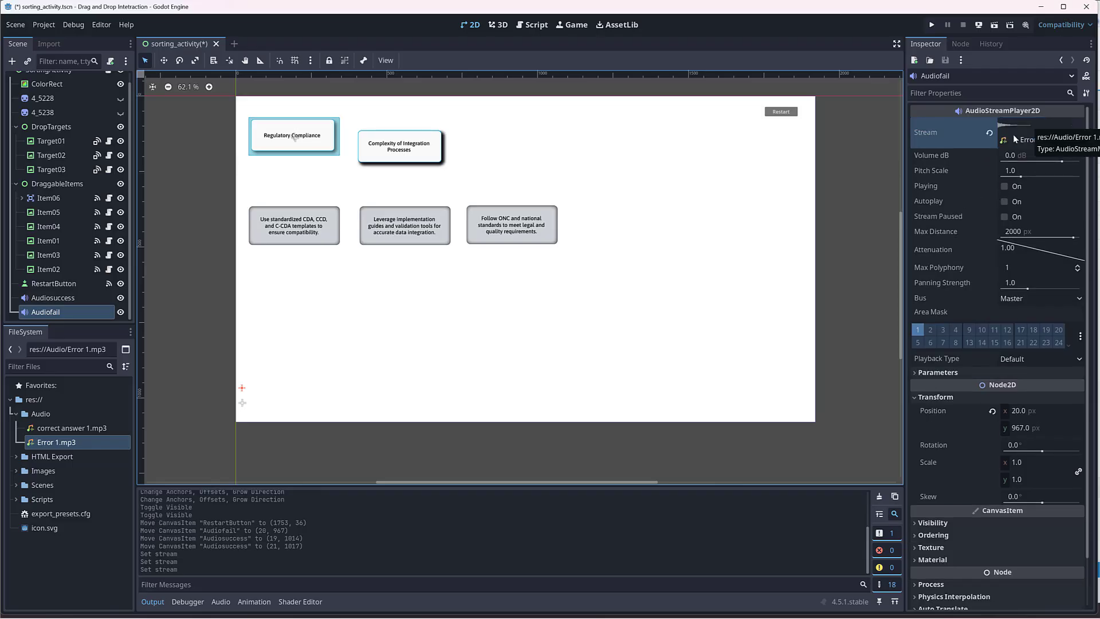
pyautogui.click(44, 299)
pyautogui.moveTo(69, 428); pyautogui.dragTo(1041, 130)
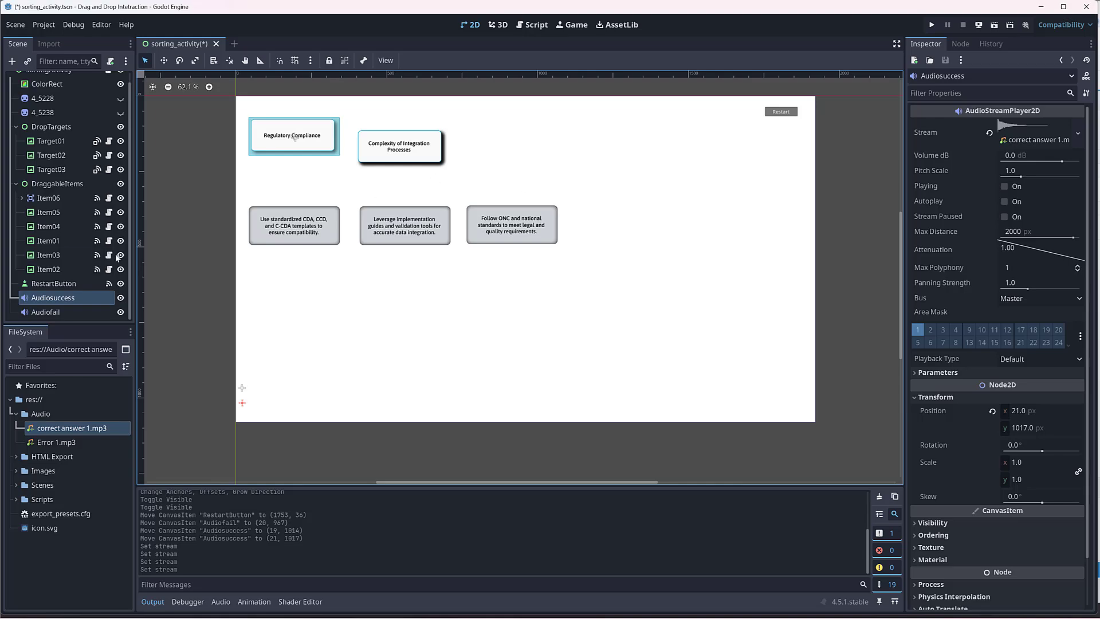
# Step: Inspect the DropTargets and DraggableItems group nodes and hide DraggableItems to isolate the drop targets
pyautogui.scroll(1, 33, 198)
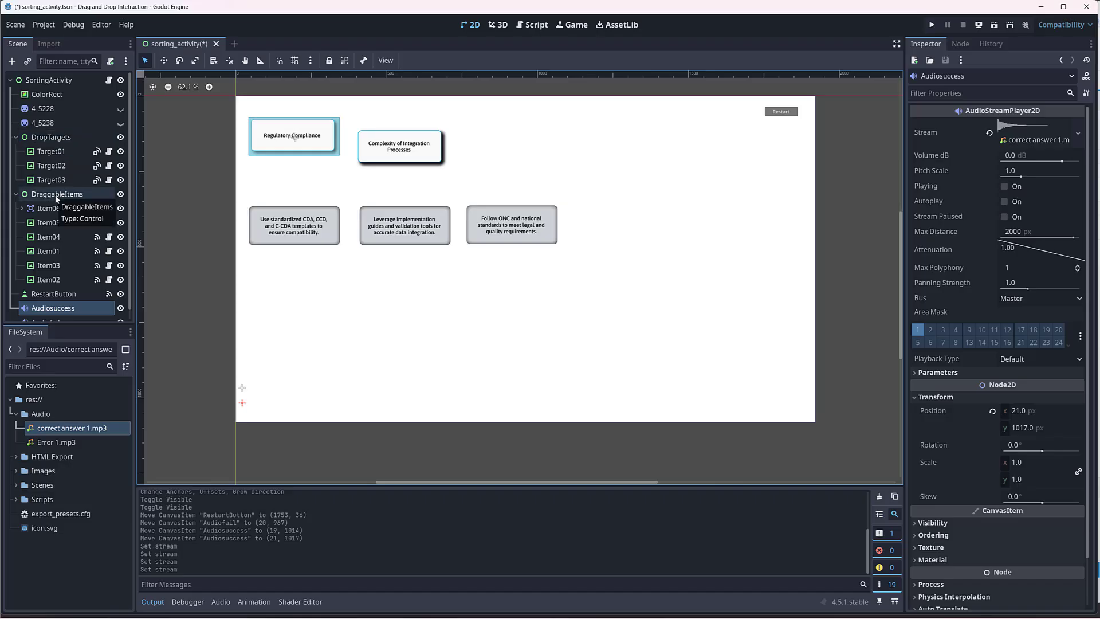
pyautogui.click(52, 140)
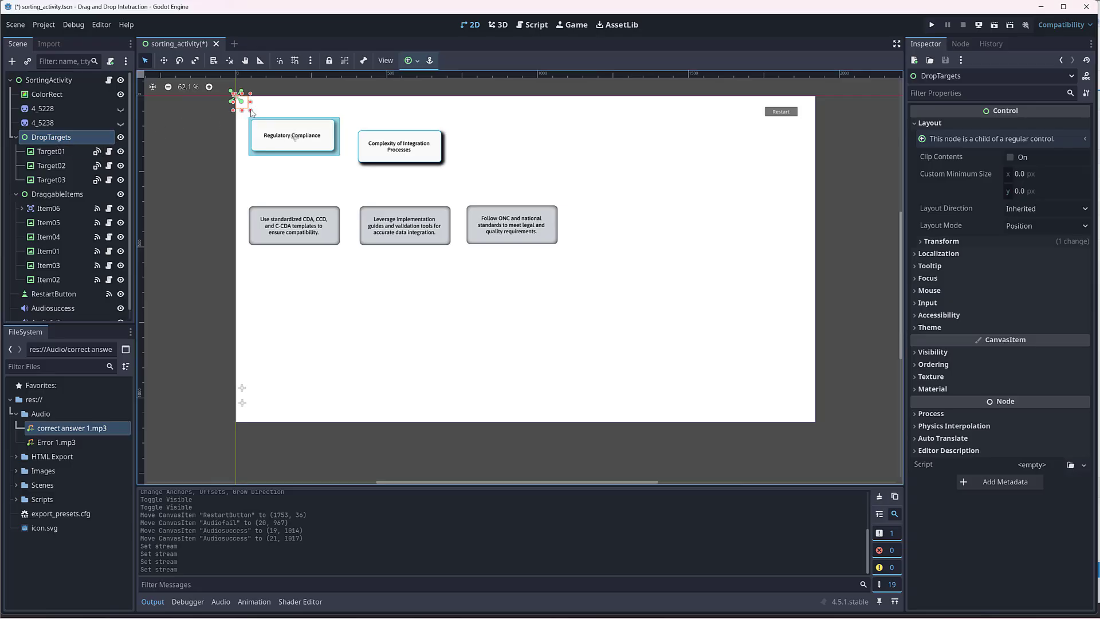
pyautogui.click(57, 194)
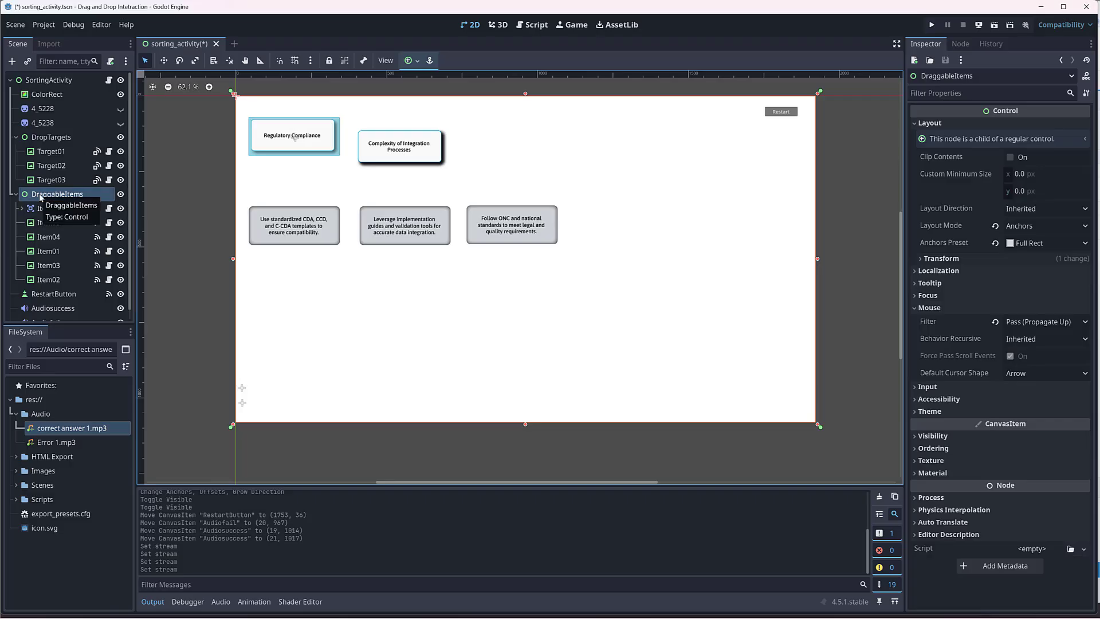
pyautogui.click(120, 194)
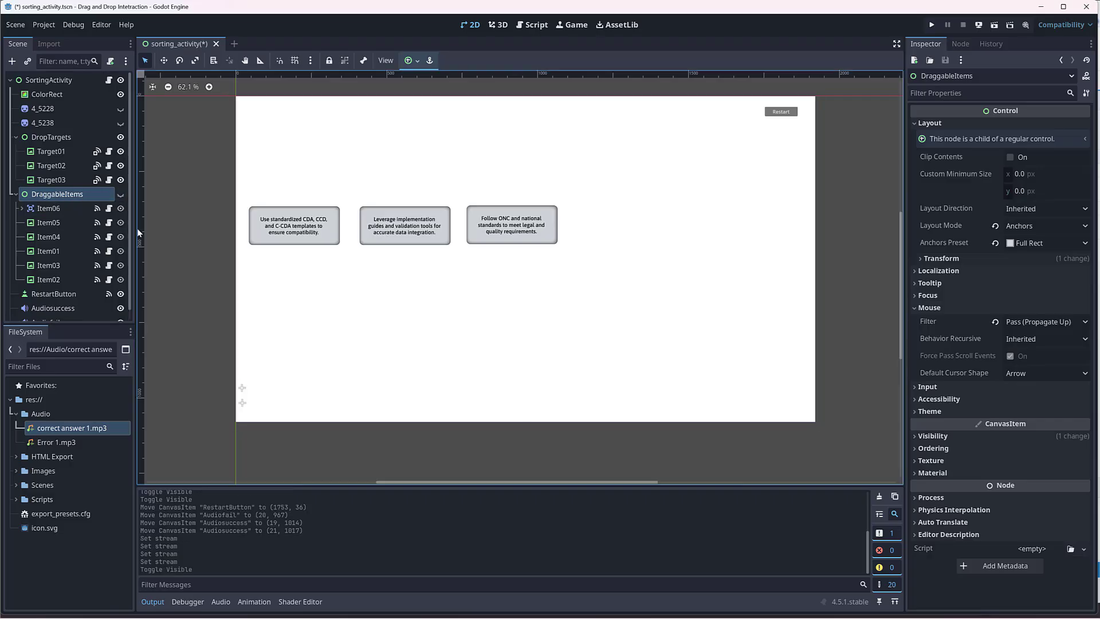
# Step: Move Target01 to about (142, 802), Target02 to about (764, 787) and Target03 to about (1339, 787) along the canvas's lower part
pyautogui.click(297, 220)
pyautogui.click(409, 212)
pyautogui.click(556, 225)
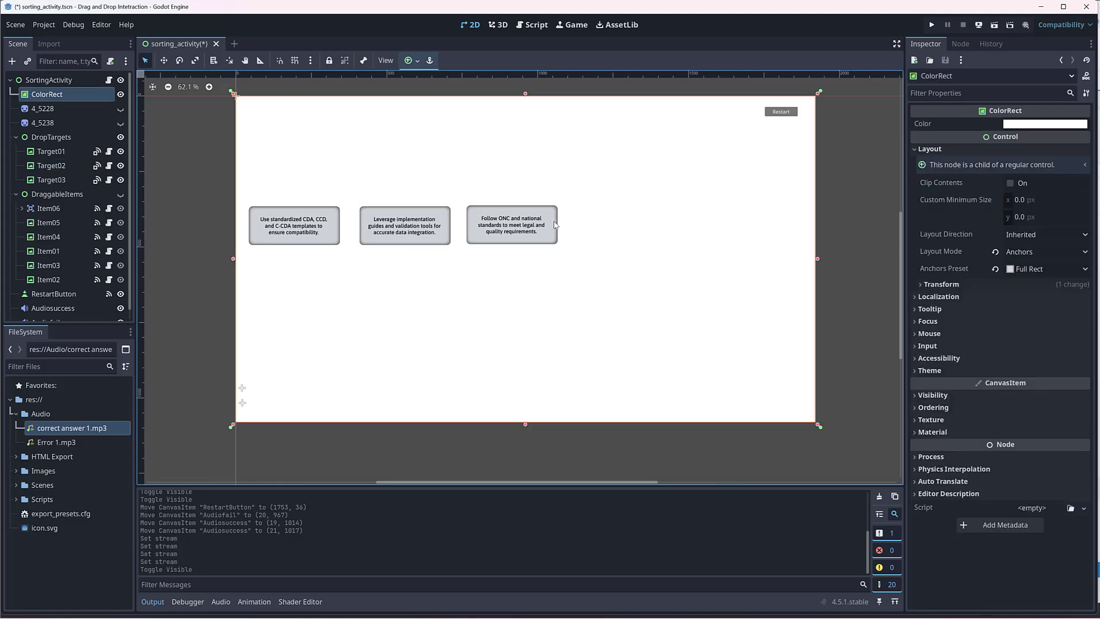
pyautogui.click(310, 223)
pyautogui.click(471, 226)
pyautogui.click(407, 224)
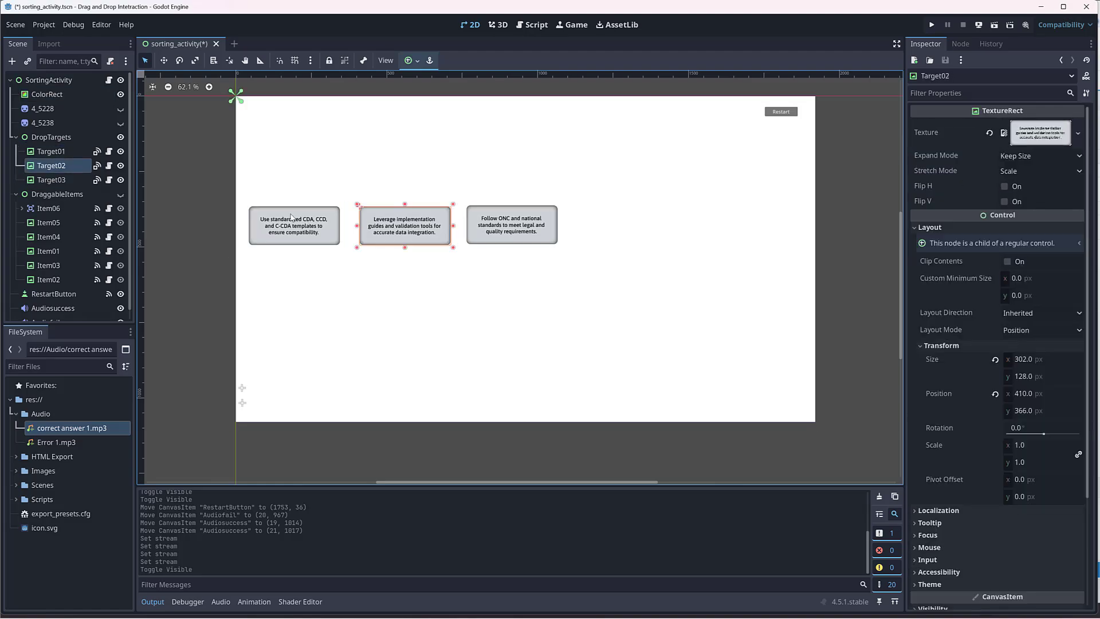
pyautogui.moveTo(292, 218); pyautogui.dragTo(322, 349)
pyautogui.moveTo(416, 216); pyautogui.dragTo(528, 355)
pyautogui.moveTo(516, 211); pyautogui.dragTo(688, 338)
# Step: Fine-tune the row of drop targets, moving Target02 to about (735, 805) and Target03 to about (1290, 809)
pyautogui.moveTo(503, 353); pyautogui.dragTo(499, 358)
pyautogui.moveTo(685, 352); pyautogui.dragTo(682, 359)
pyautogui.moveTo(519, 348); pyautogui.dragTo(514, 348)
pyautogui.moveTo(654, 353); pyautogui.dragTo(641, 353)
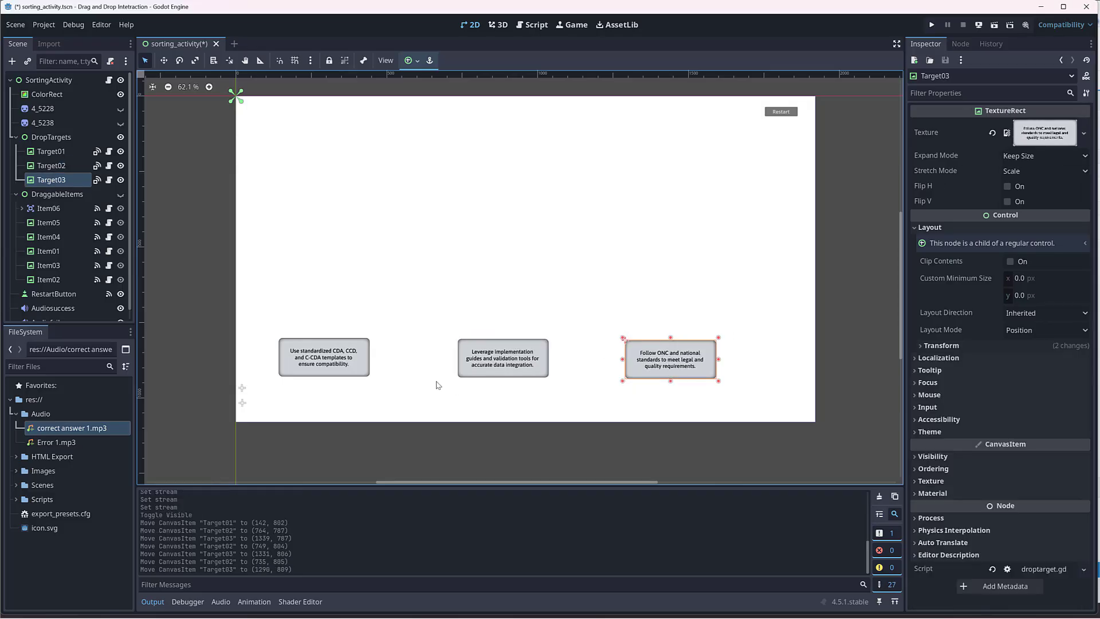
# Step: Resize Target01 to about 302 × 127 px, and show the DraggableItems group briefly before hiding it again
pyautogui.click(335, 345)
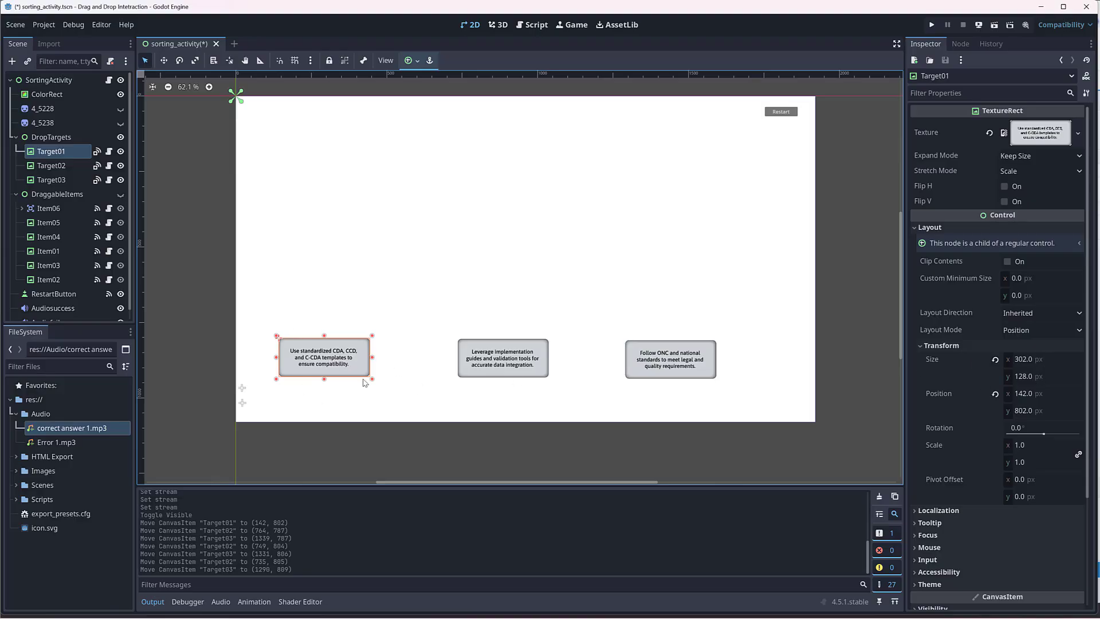
pyautogui.moveTo(372, 380); pyautogui.dragTo(314, 337)
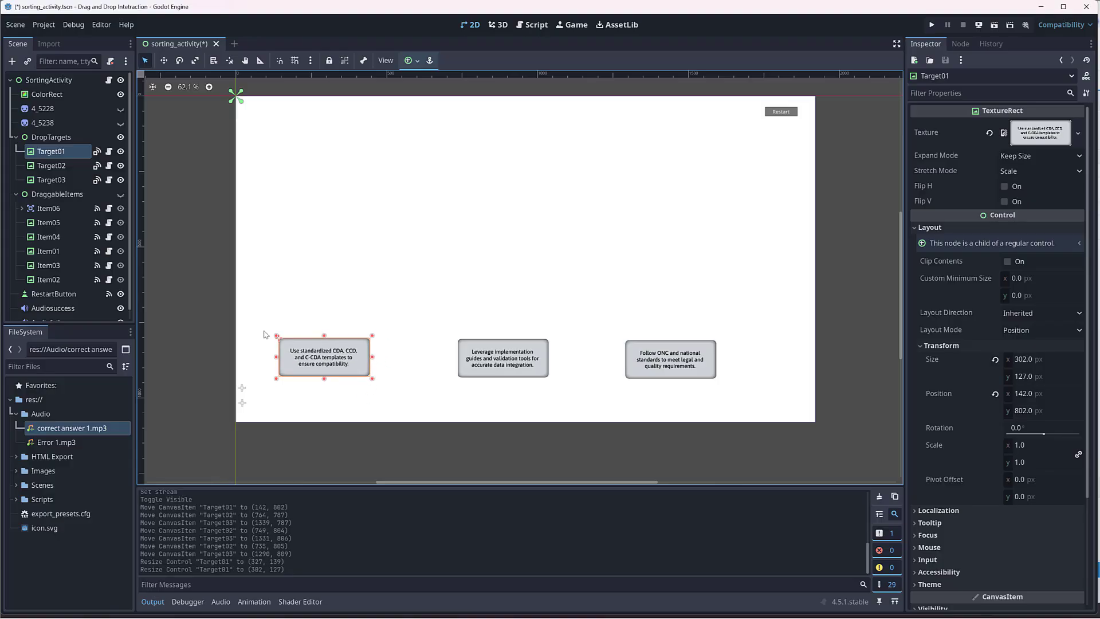
pyautogui.click(120, 195)
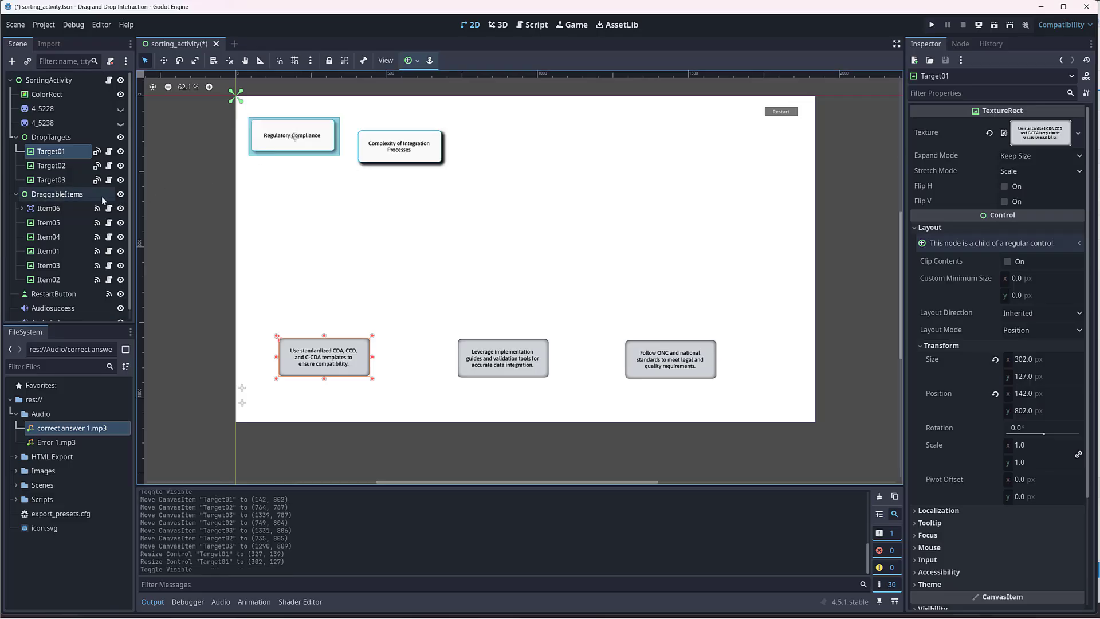
pyautogui.click(120, 194)
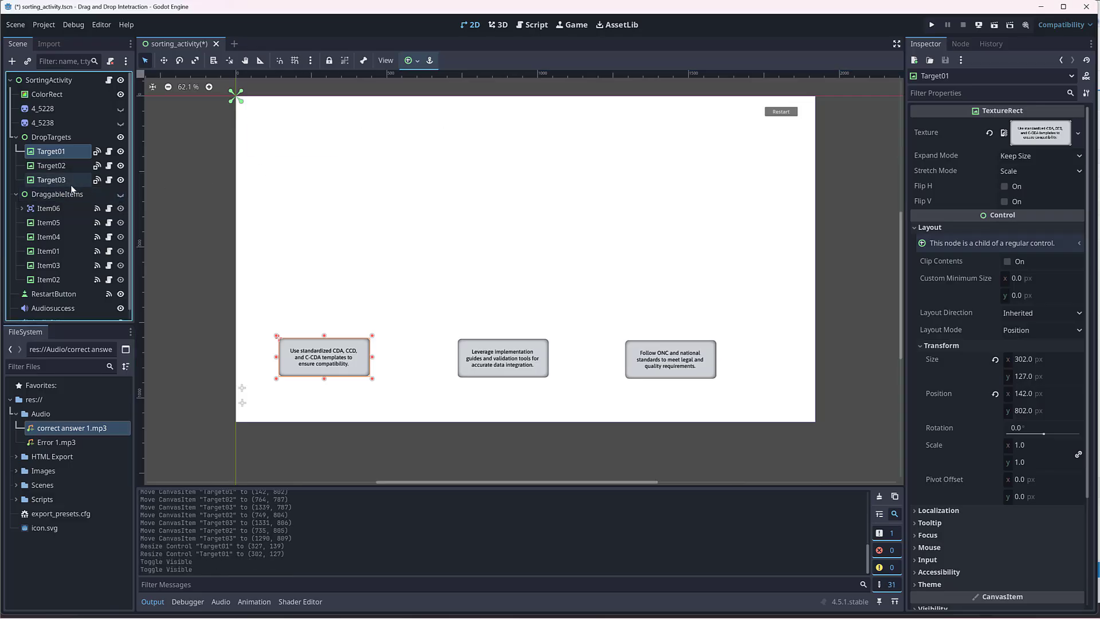
# Step: Reposition the drop targets, moving Target01 to about (175, 842), Target02 to about (723, 834) and Target03 to about (1318, 832)
pyautogui.doubleClick(64, 153)
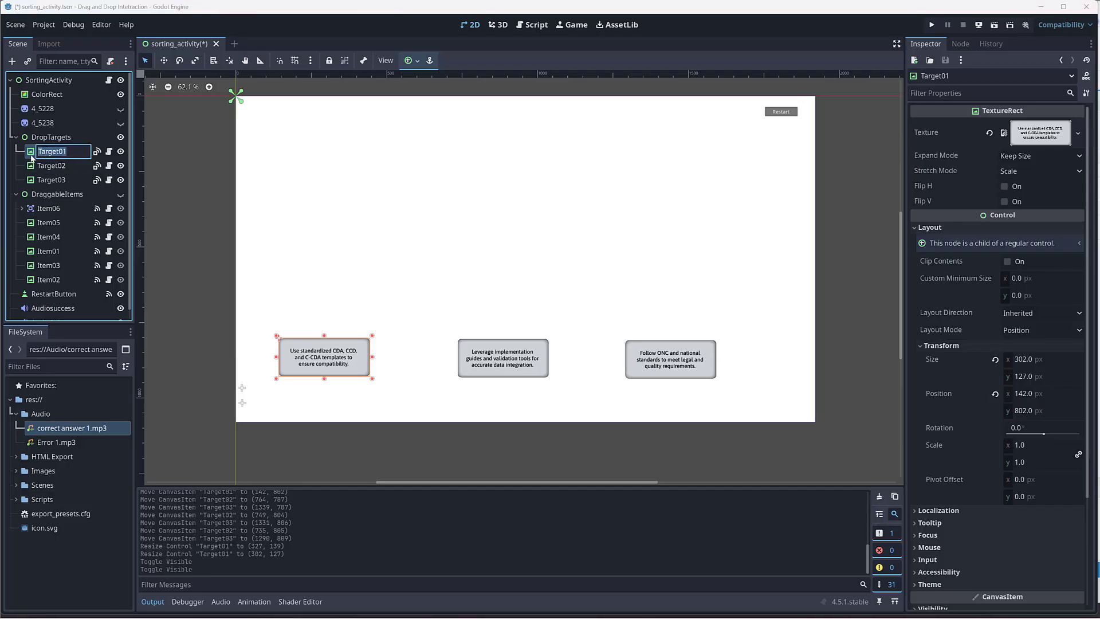
pyautogui.click(304, 361)
pyautogui.moveTo(334, 358); pyautogui.dragTo(325, 373)
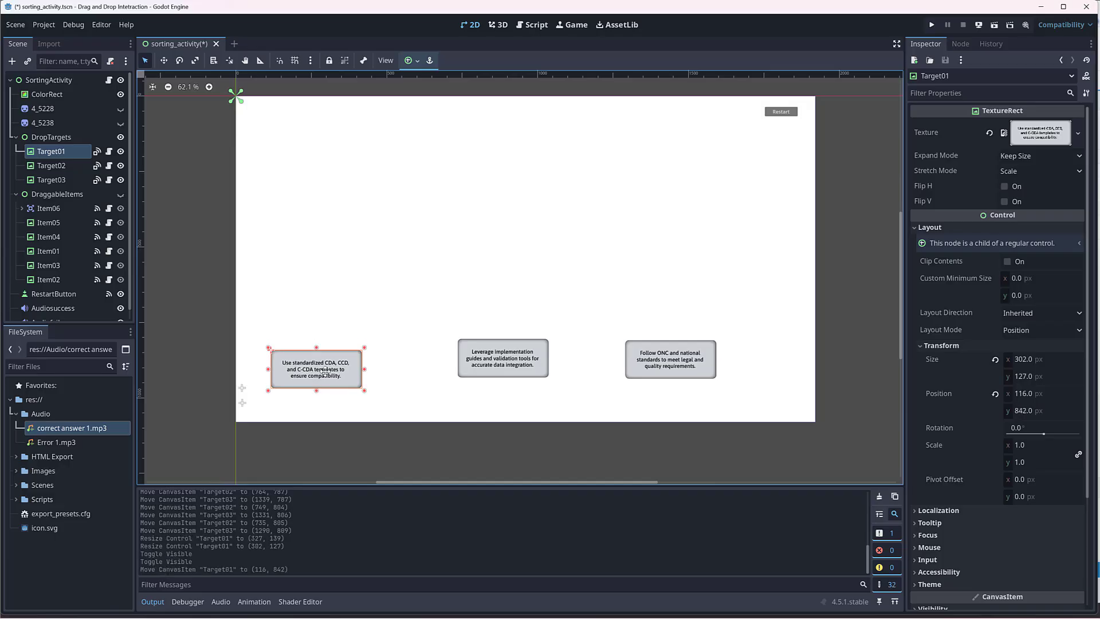
pyautogui.moveTo(517, 362); pyautogui.dragTo(512, 371)
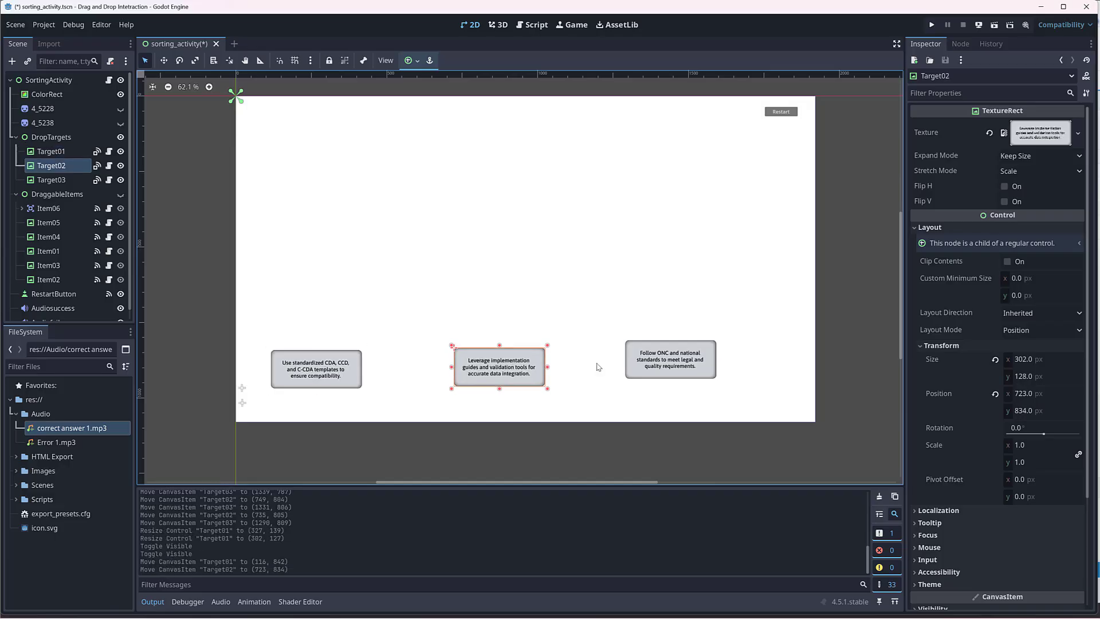
pyautogui.moveTo(668, 359); pyautogui.dragTo(678, 367)
pyautogui.moveTo(355, 367); pyautogui.dragTo(372, 367)
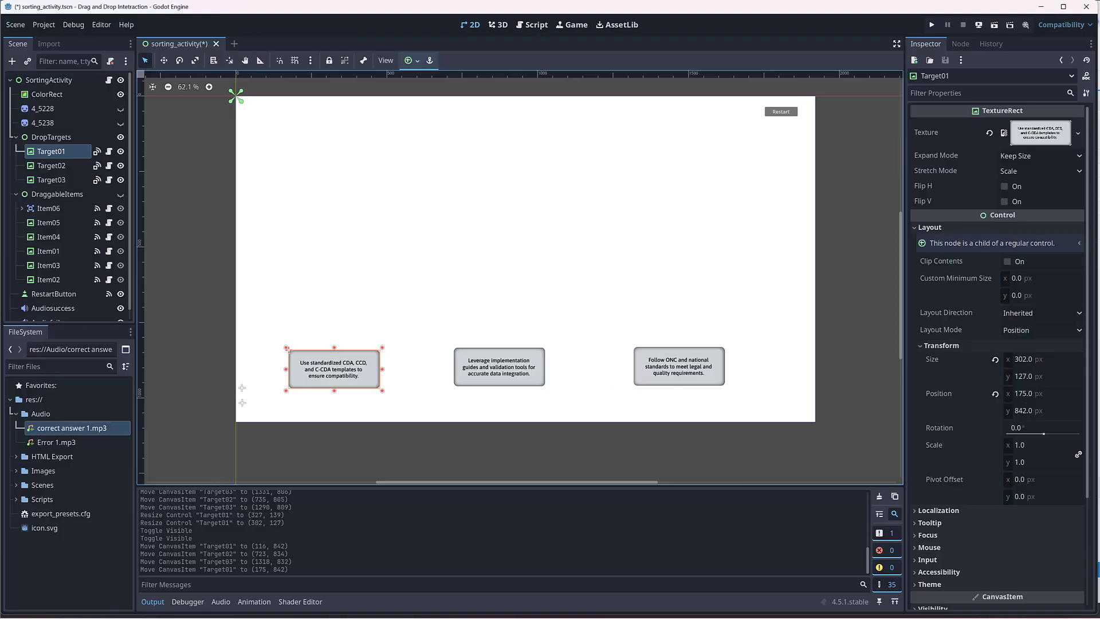
# Step: Switch to the PowerPoint presentation and examine the A, B and C rectangles that serve as drop target artwork
pyautogui.moveTo(794, 617)
pyautogui.click(780, 599)
pyautogui.click(423, 427)
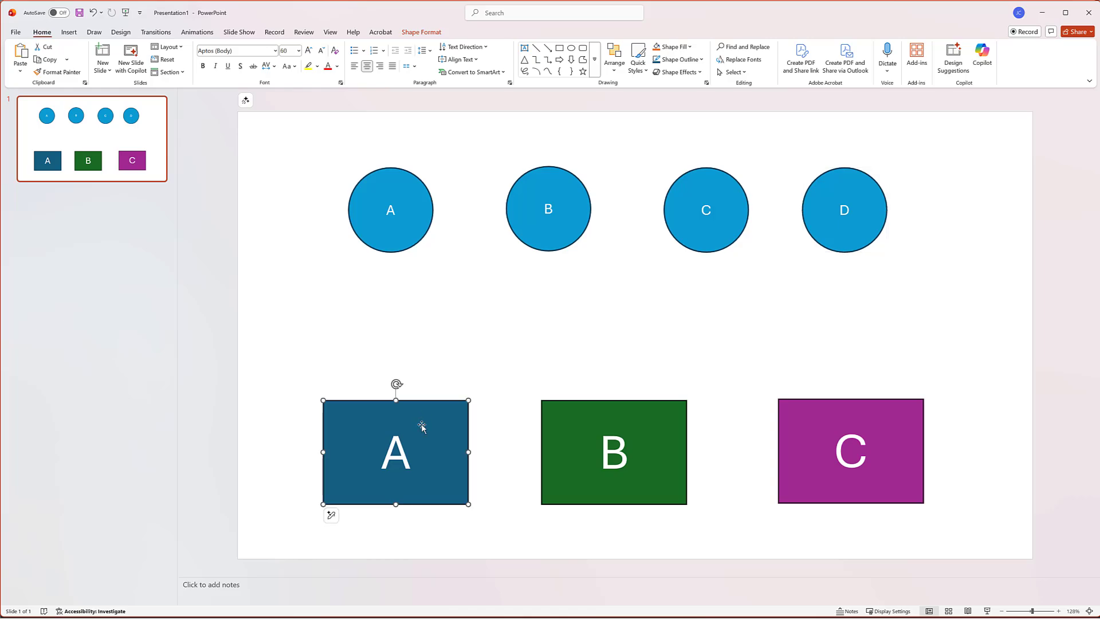
pyautogui.click(685, 447)
pyautogui.click(825, 434)
pyautogui.click(401, 435)
pyautogui.click(310, 115)
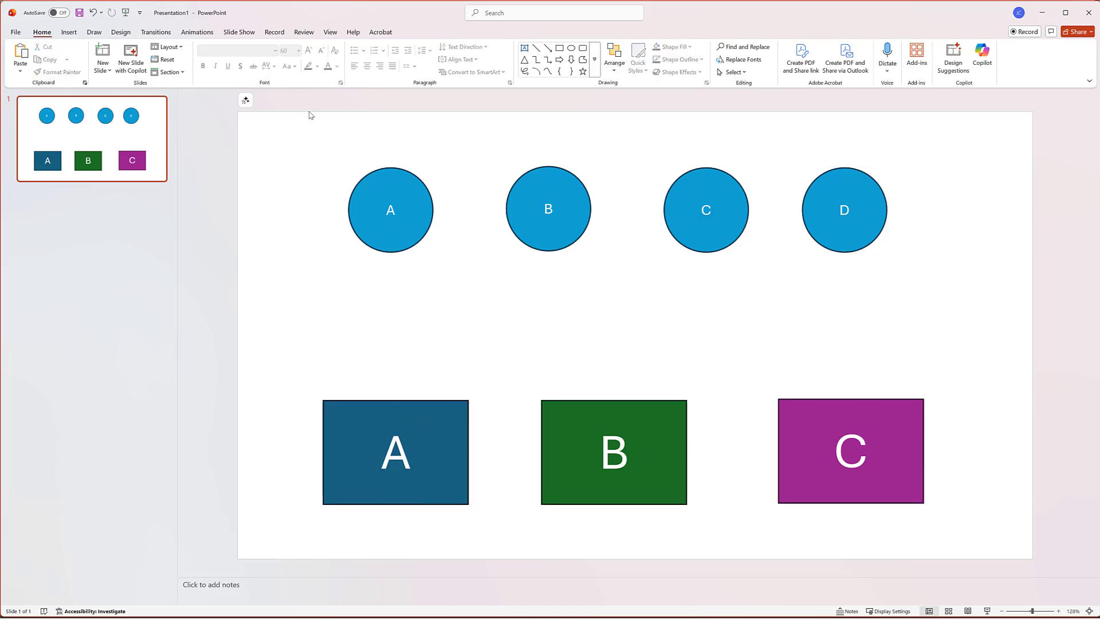
# Step: Apply the Widescreen (16:9) slide size and open the custom slide size settings
pyautogui.click(239, 32)
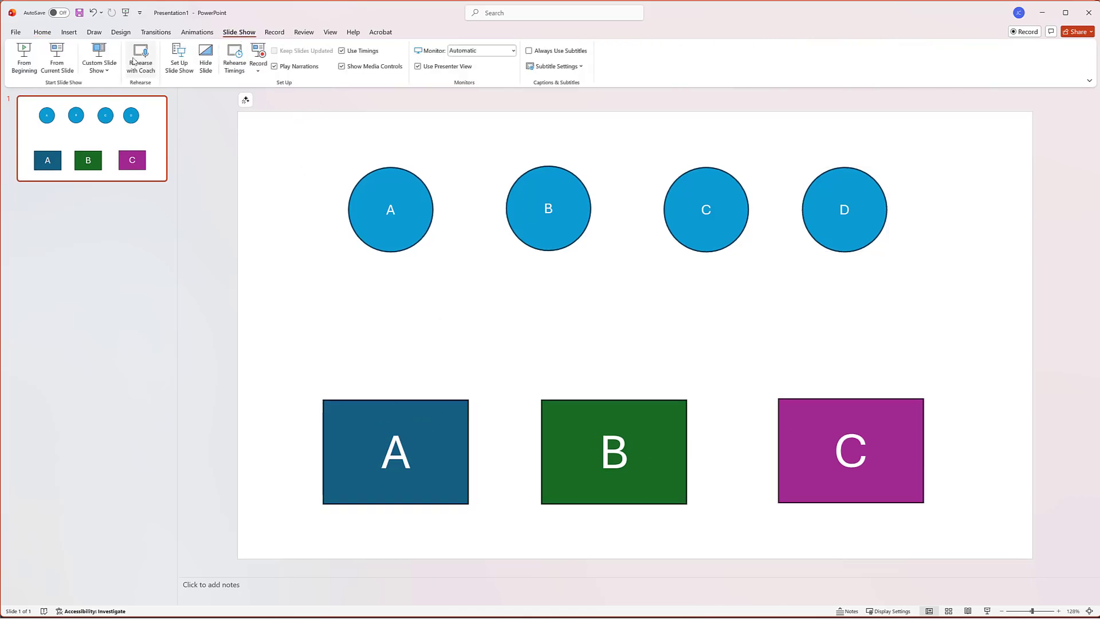
pyautogui.click(120, 33)
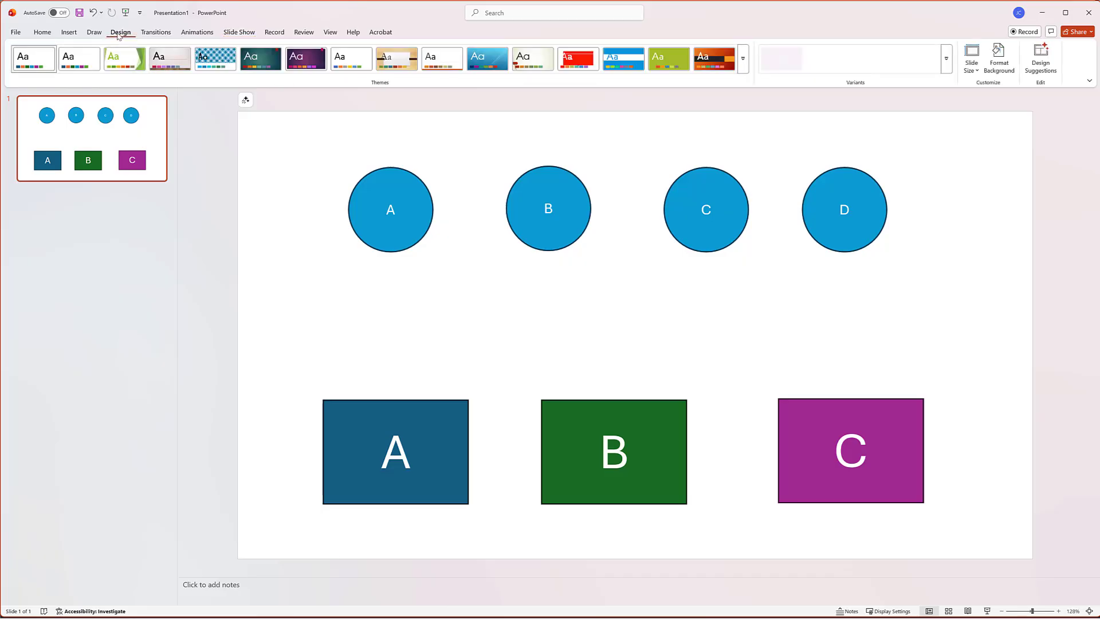
pyautogui.click(971, 63)
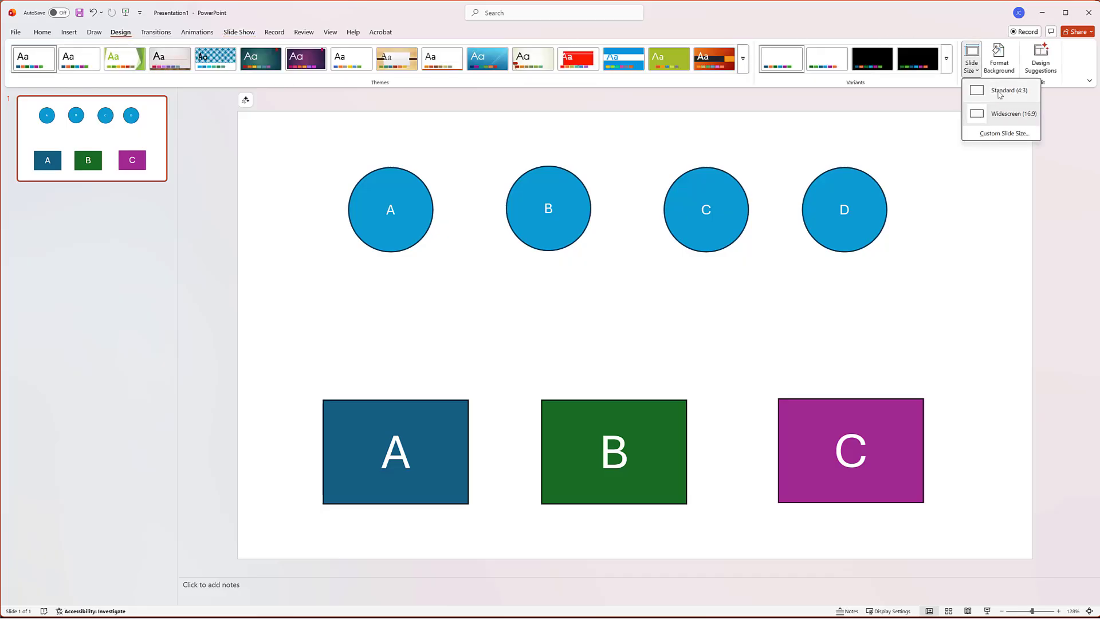
pyautogui.click(994, 115)
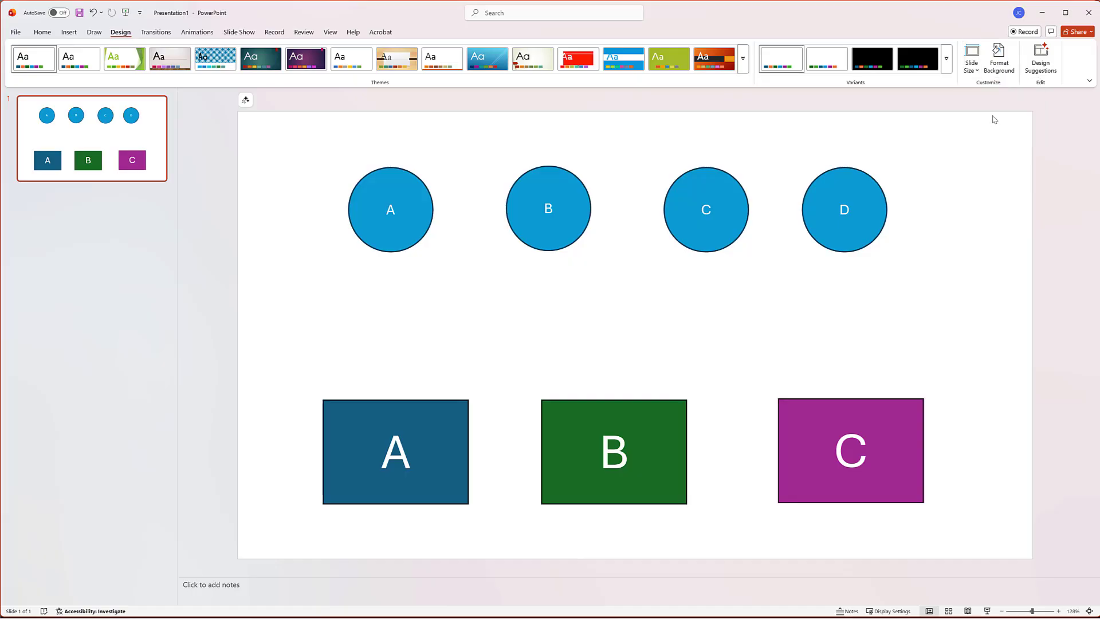
pyautogui.click(971, 61)
pyautogui.click(991, 134)
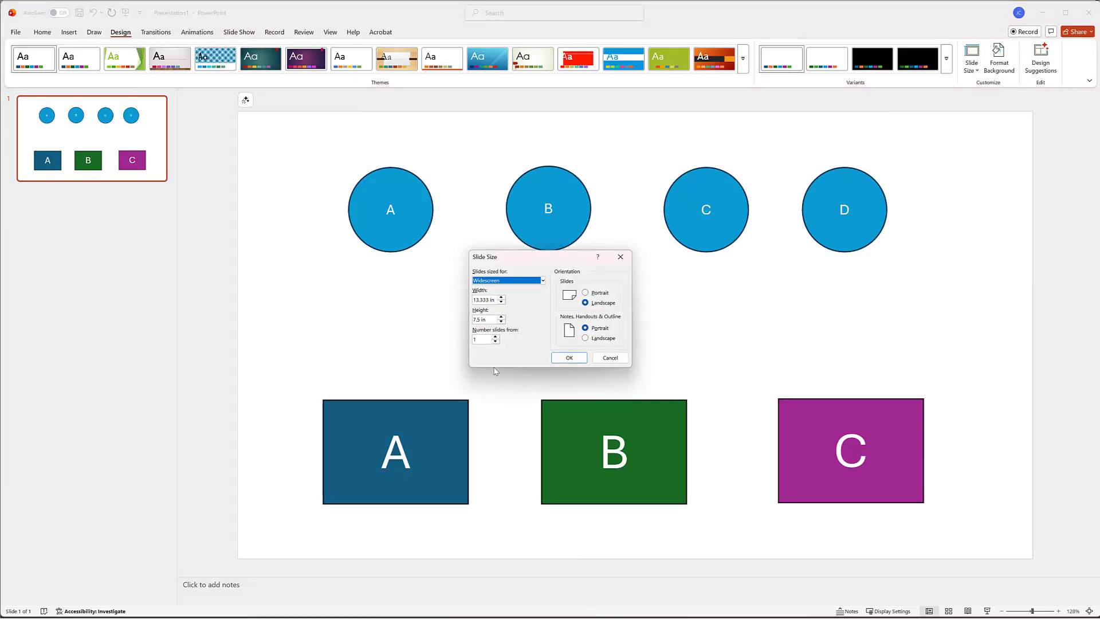
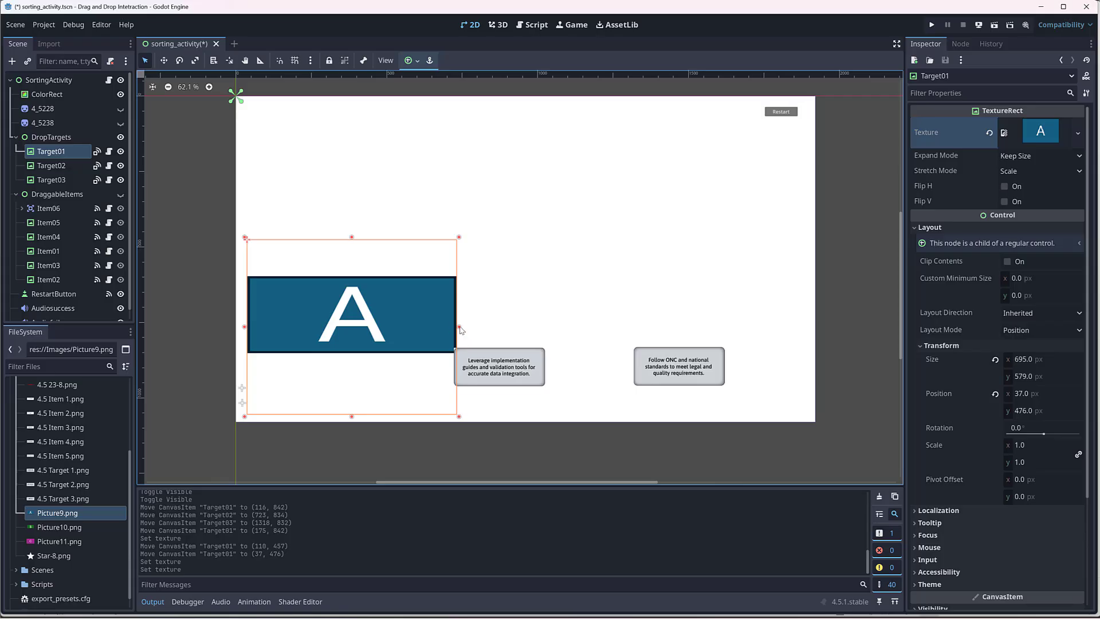
# Step: Narrow Target01 to about 502 px wide and move it to about (91, 489), trying to reduce its height as well
pyautogui.moveTo(459, 327); pyautogui.dragTo(399, 327)
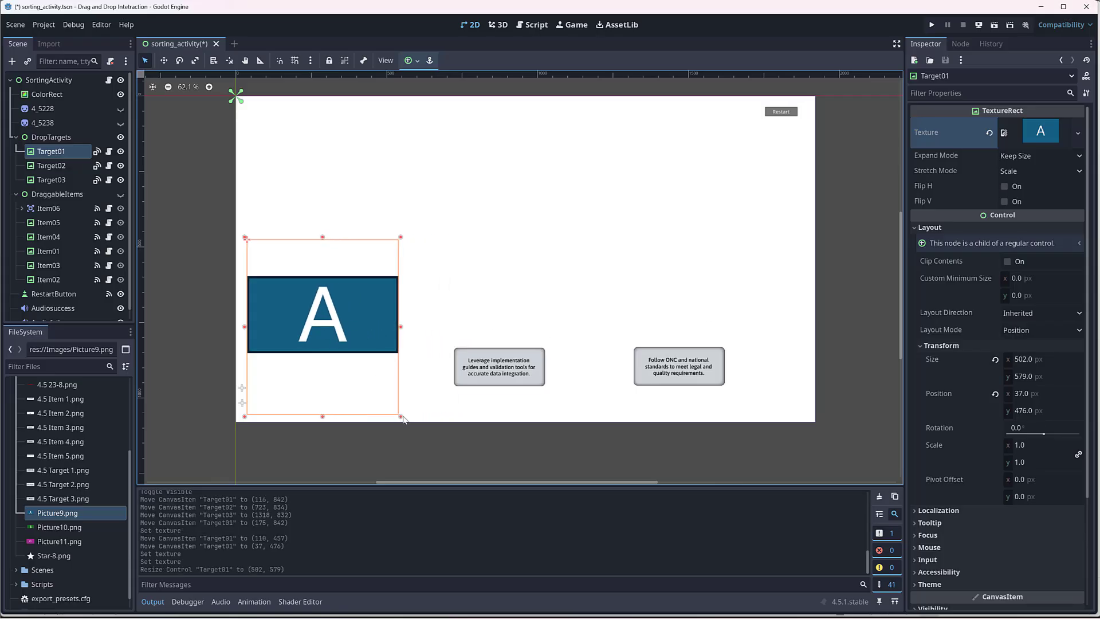
pyautogui.moveTo(322, 417); pyautogui.dragTo(312, 311)
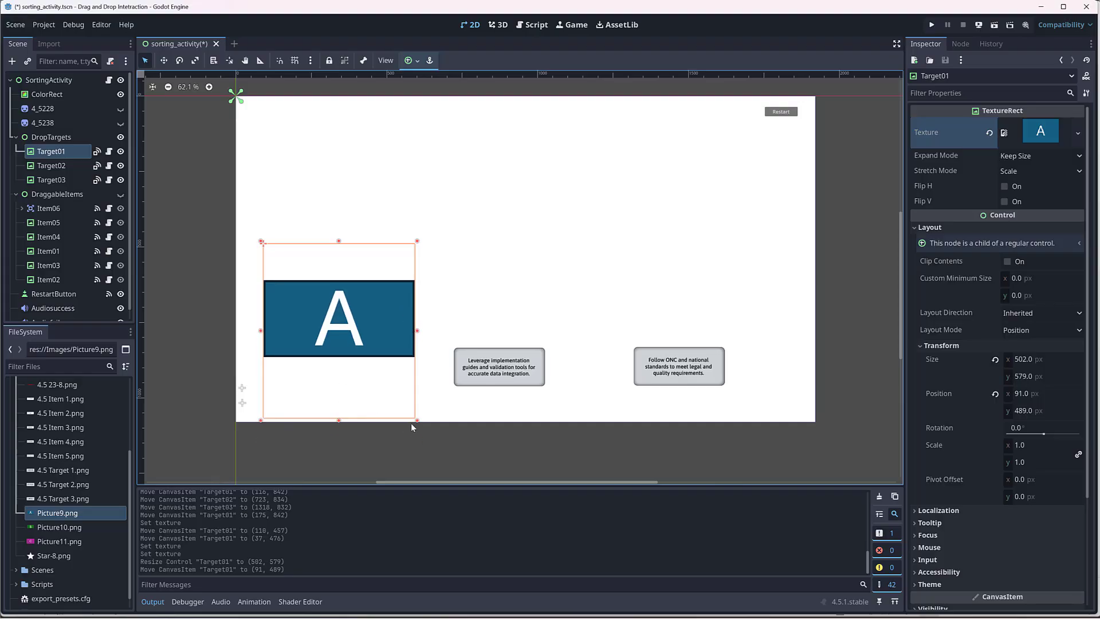
pyautogui.moveTo(417, 420); pyautogui.dragTo(392, 370)
pyautogui.click(1039, 378)
pyautogui.click(995, 360)
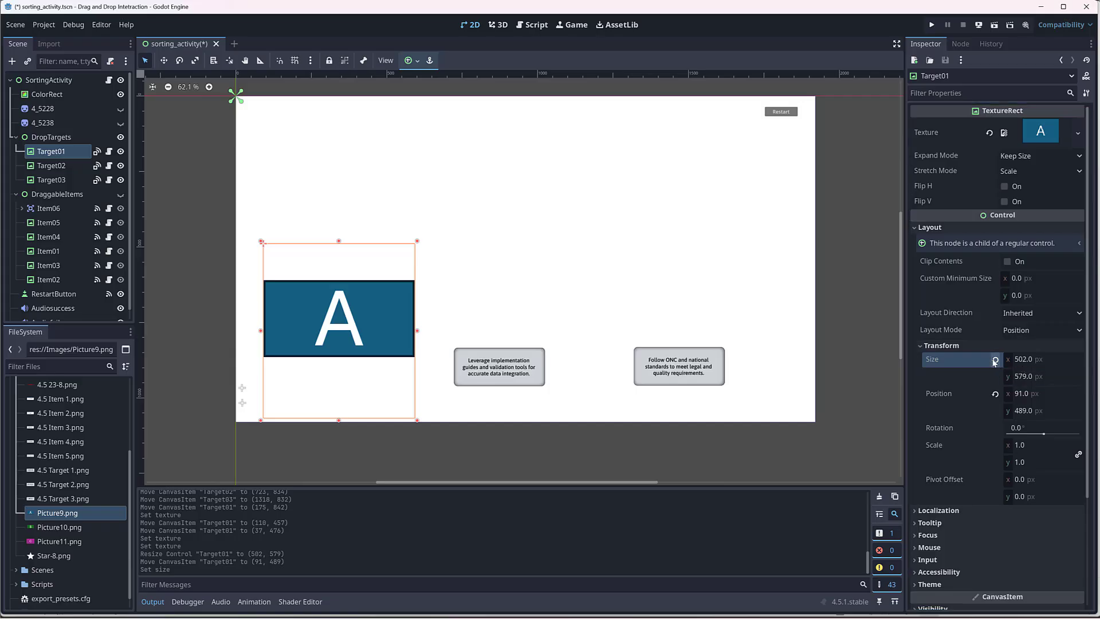
# Step: Try shrinking Target01 to about 315 × 128 px with its texture cleared, and reassign Picture9.png as the texture
pyautogui.click(998, 132)
pyautogui.moveTo(419, 421); pyautogui.dragTo(361, 283)
pyautogui.moveTo(57, 513); pyautogui.dragTo(1030, 129)
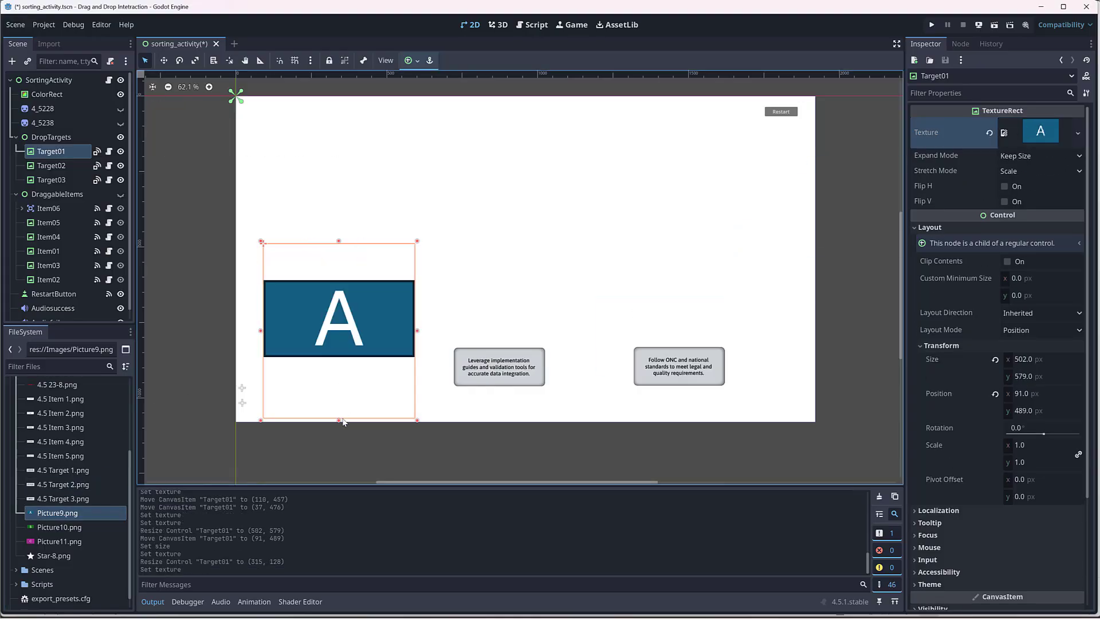
pyautogui.moveTo(339, 421); pyautogui.dragTo(351, 336)
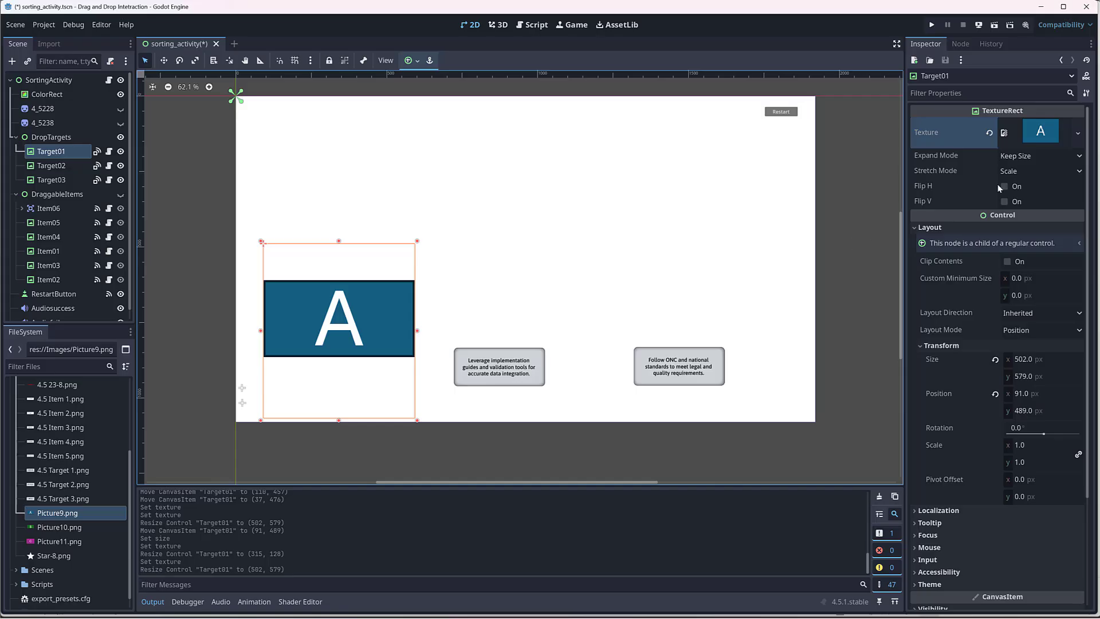
# Step: Try resizing Target01 with the Keep Aspect stretch mode, and set the stretch mode back to Scale
pyautogui.click(1080, 156)
pyautogui.click(1082, 158)
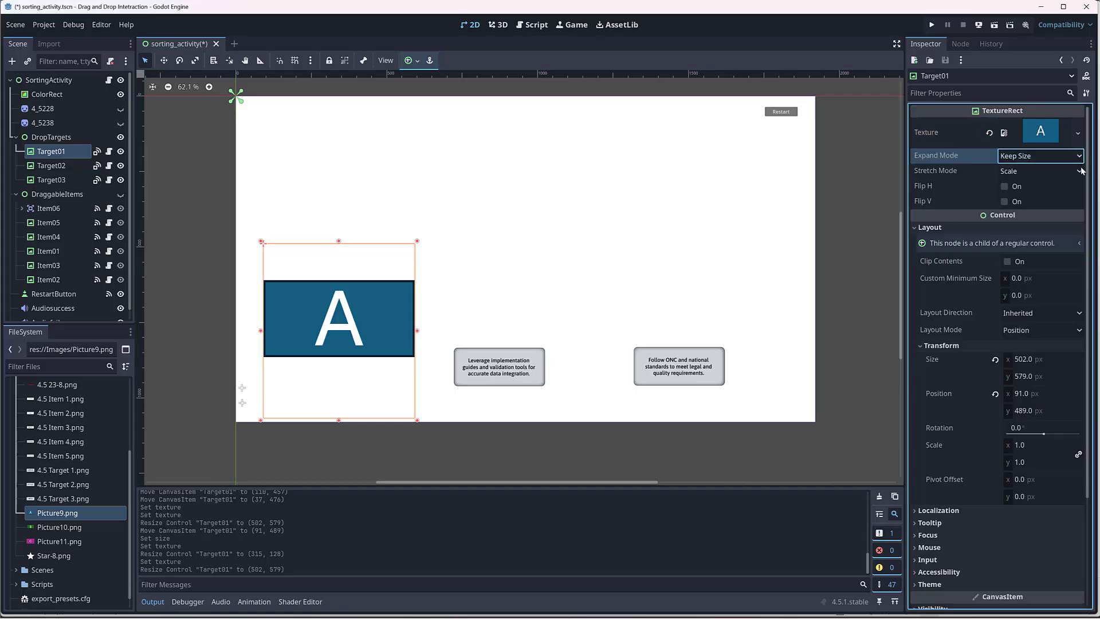
pyautogui.click(1081, 171)
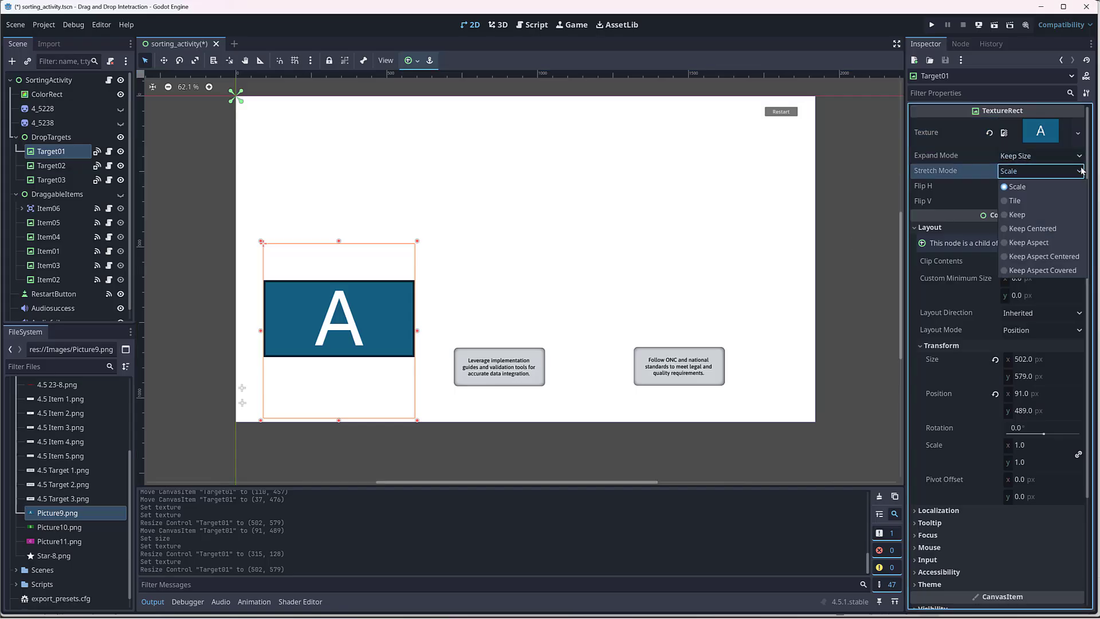
pyautogui.click(1067, 243)
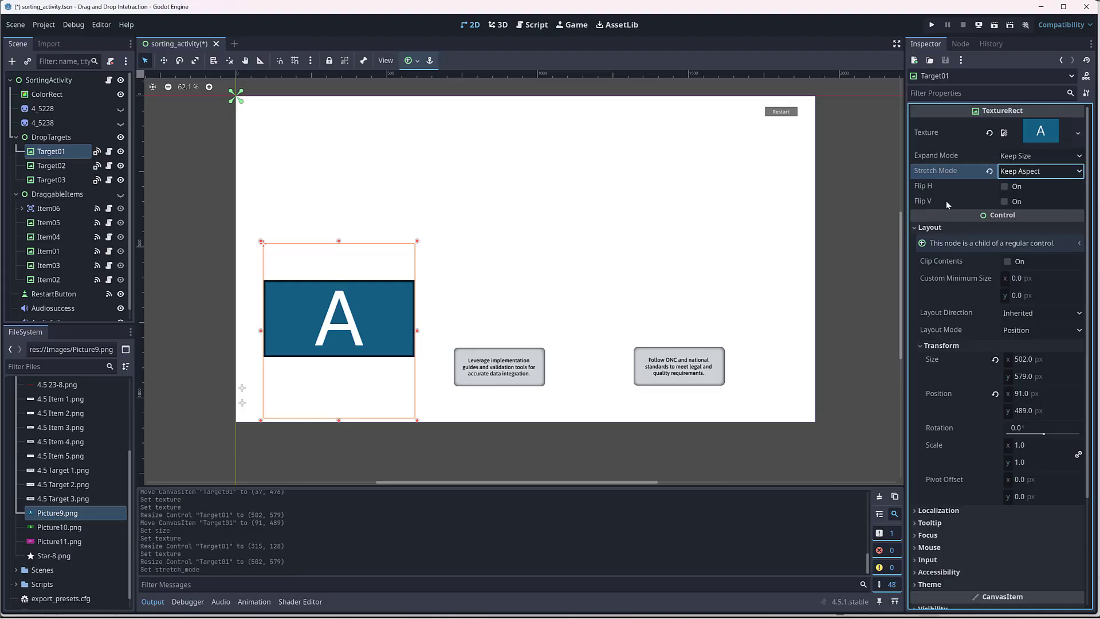
pyautogui.moveTo(338, 420); pyautogui.dragTo(351, 359)
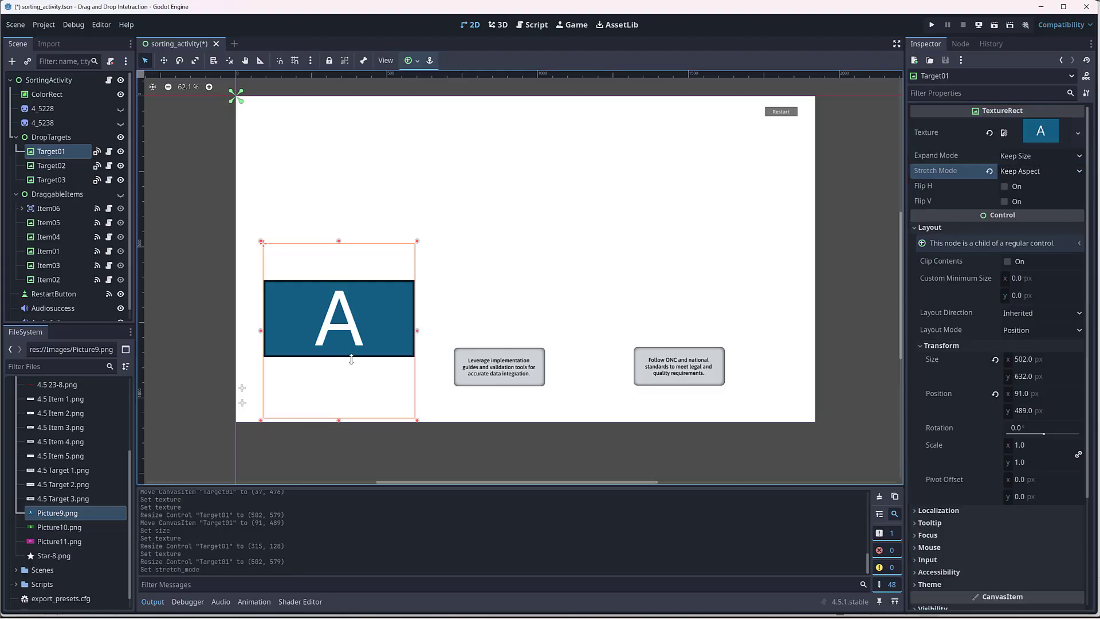
pyautogui.click(1079, 171)
pyautogui.click(1060, 184)
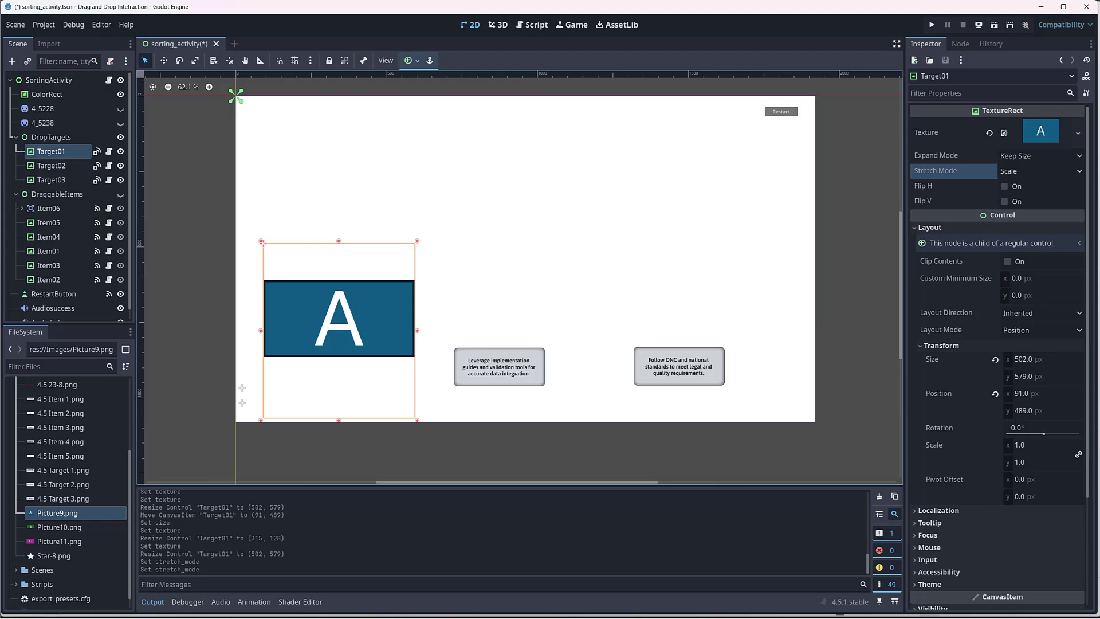
# Step: Try placing Picture10.png as a sprite on the canvas and scaling it vertically, and delete that node again
pyautogui.moveTo(59, 527); pyautogui.dragTo(515, 244)
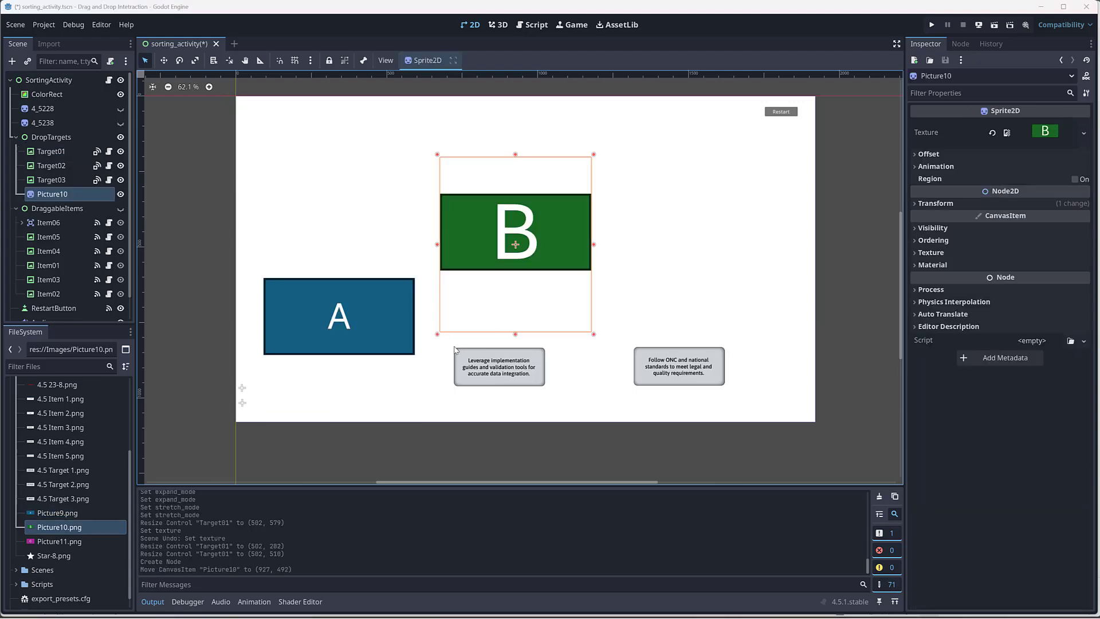
pyautogui.moveTo(516, 337)
pyautogui.mouseDown()
pyautogui.moveTo(517, 320)
pyautogui.moveTo(511, 340)
pyautogui.mouseUp()
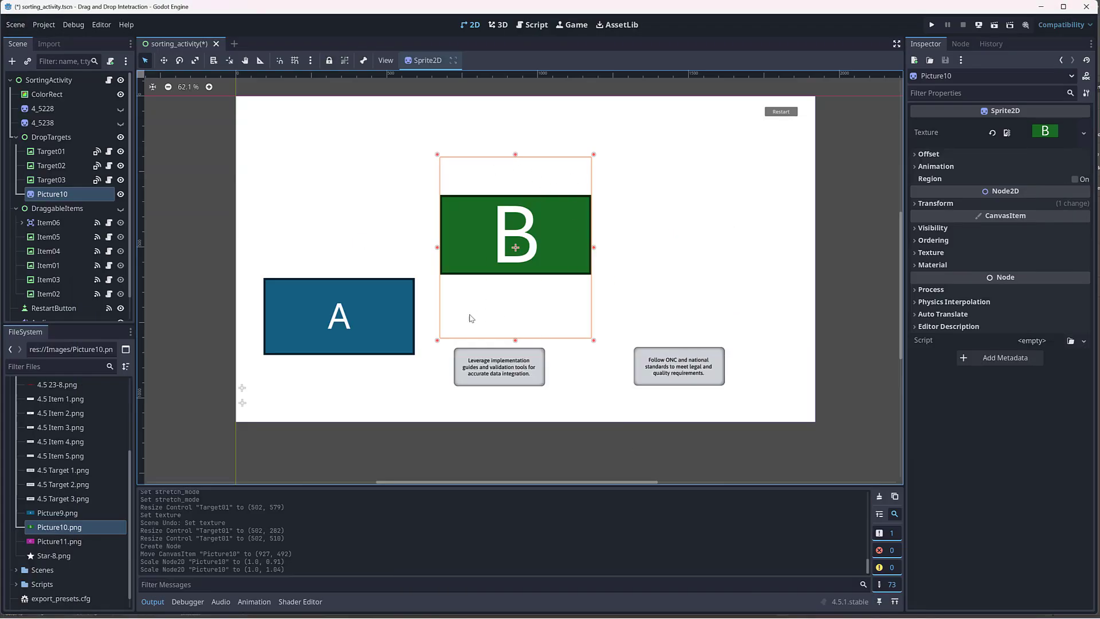
pyautogui.press('Delete')
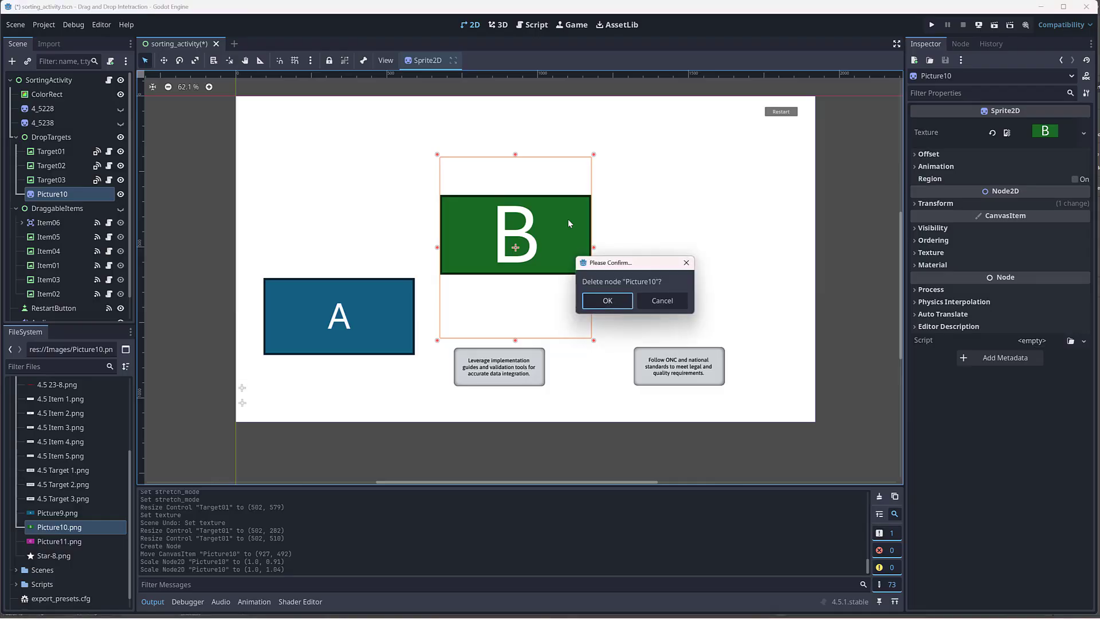
pyautogui.click(621, 303)
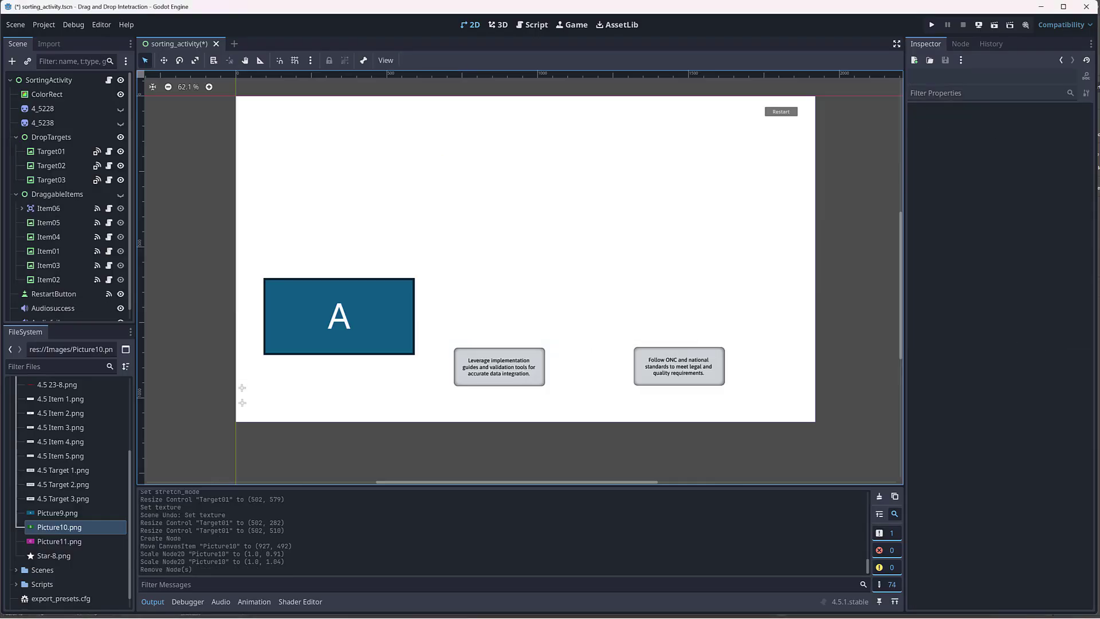
# Step: Switch to the PowerPoint presentation and reduce the letter A in the blue rectangle to 20 pt
pyautogui.moveTo(794, 616)
pyautogui.click(794, 582)
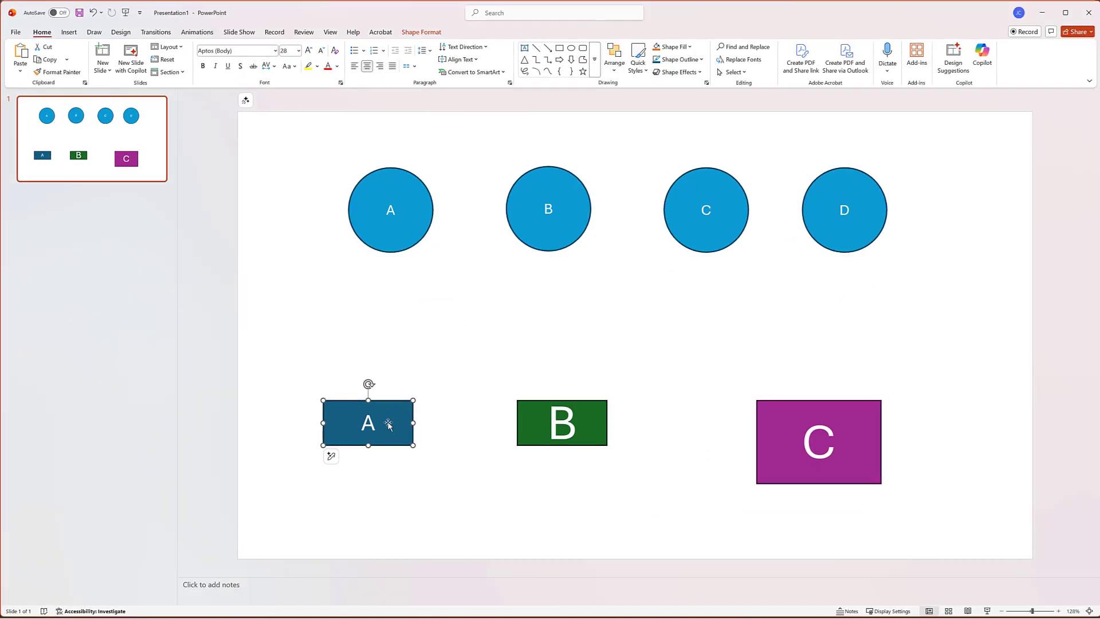
pyautogui.doubleClick(369, 423)
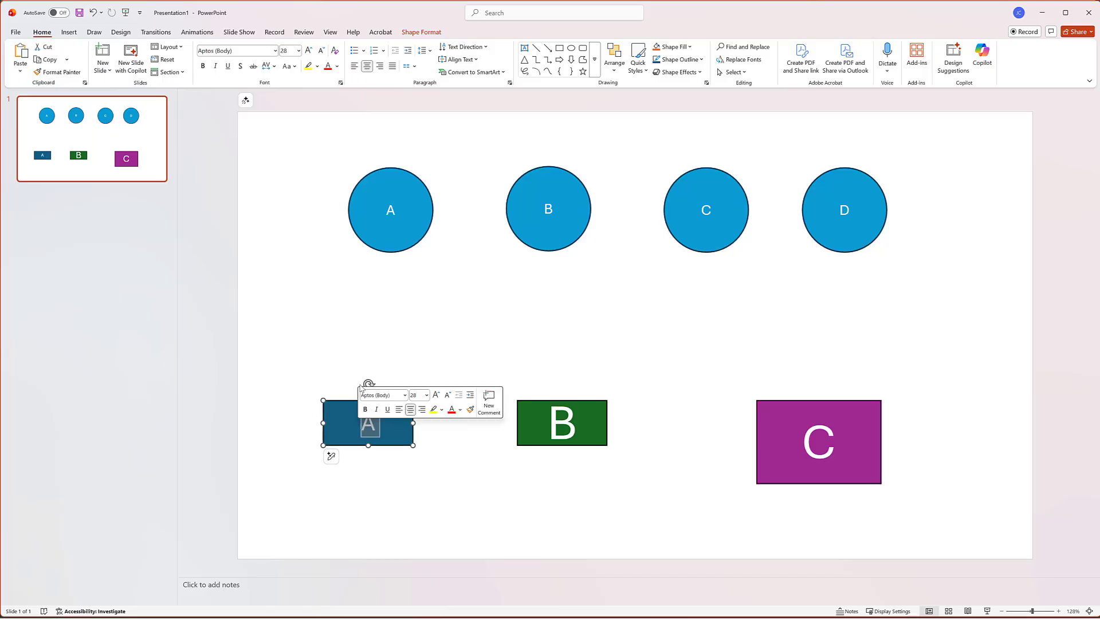
pyautogui.click(318, 52)
pyautogui.click(319, 51)
pyautogui.click(393, 411)
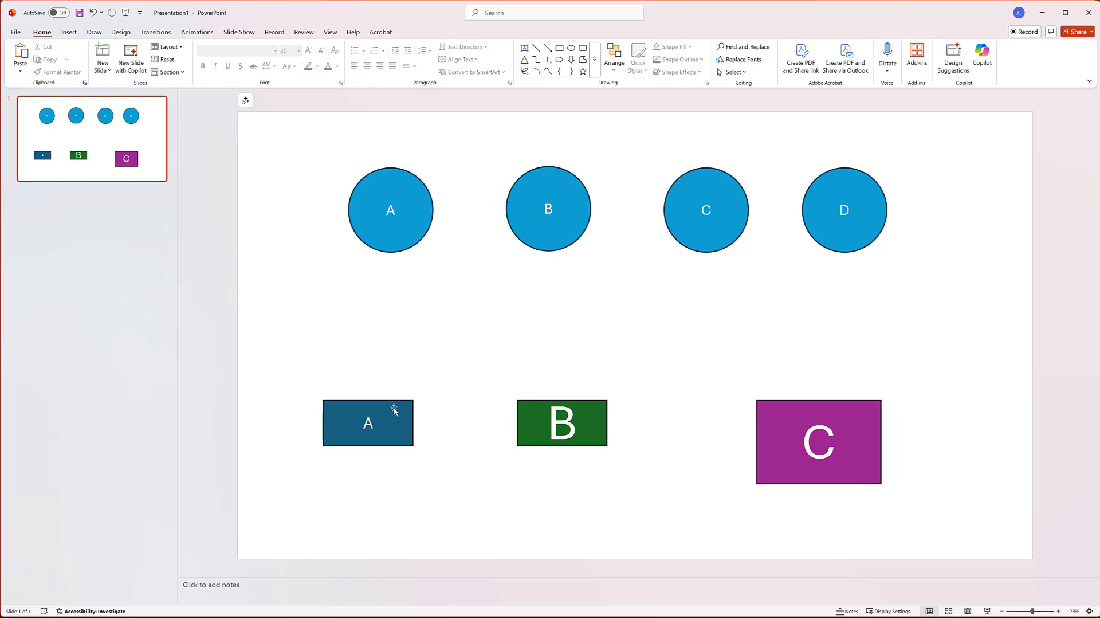
# Step: Try cutting the letter B from the green rectangle and pasting it separately, and delete the pasted text box
pyautogui.click(567, 420)
pyautogui.doubleClick(572, 417)
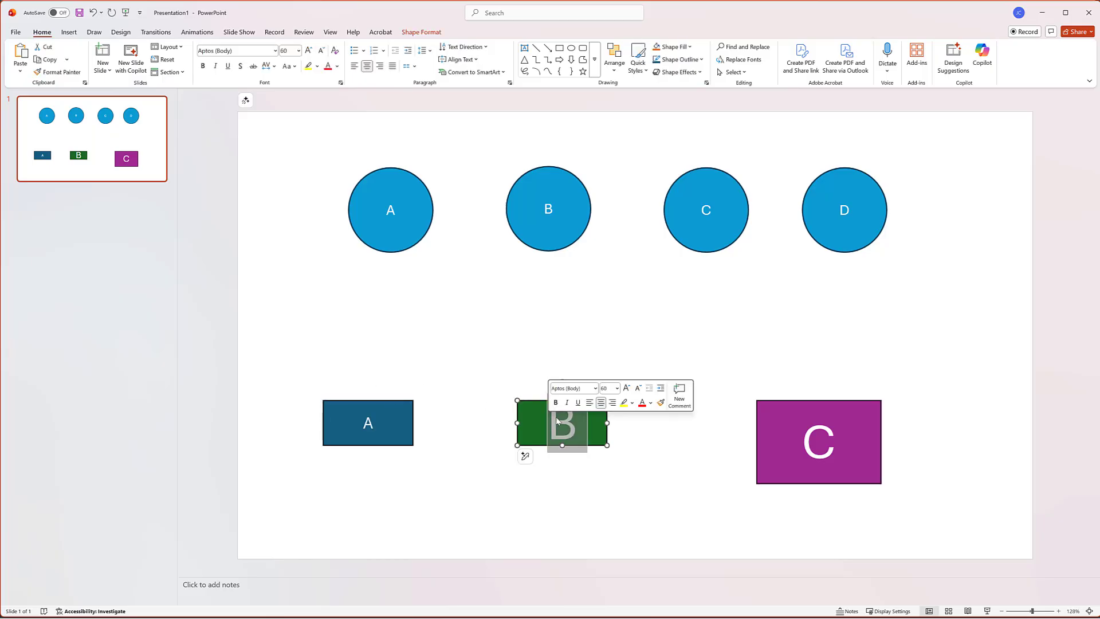
pyautogui.hotkey('ctrl', 'x')
pyautogui.click(573, 462)
pyautogui.hotkey('ctrl', 'v')
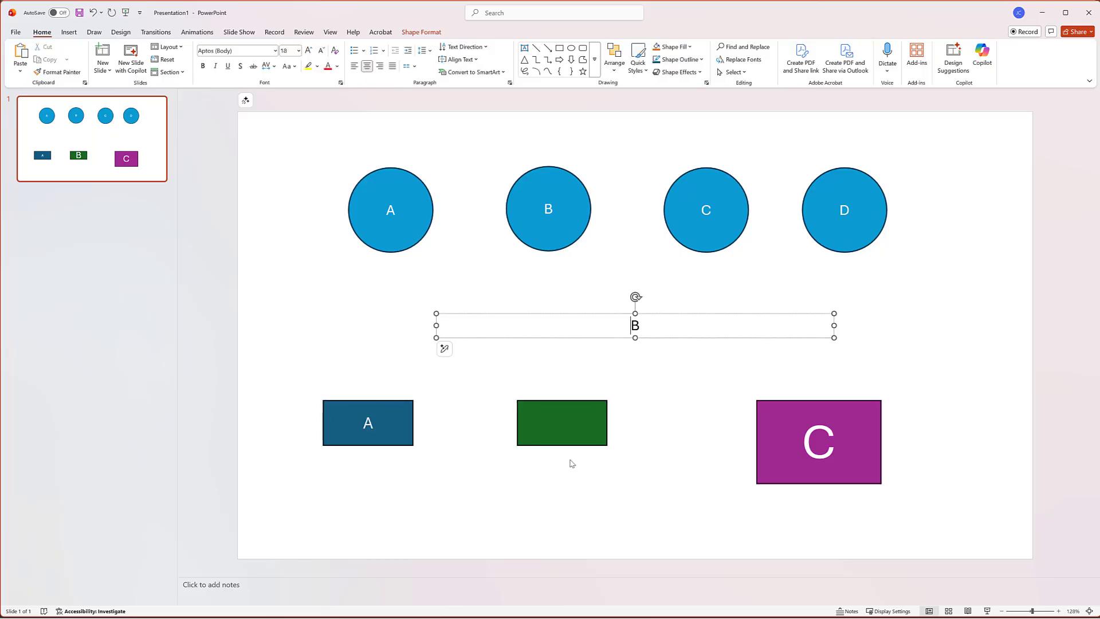
pyautogui.click(579, 430)
pyautogui.click(639, 337)
pyautogui.press('Delete')
pyautogui.click(577, 422)
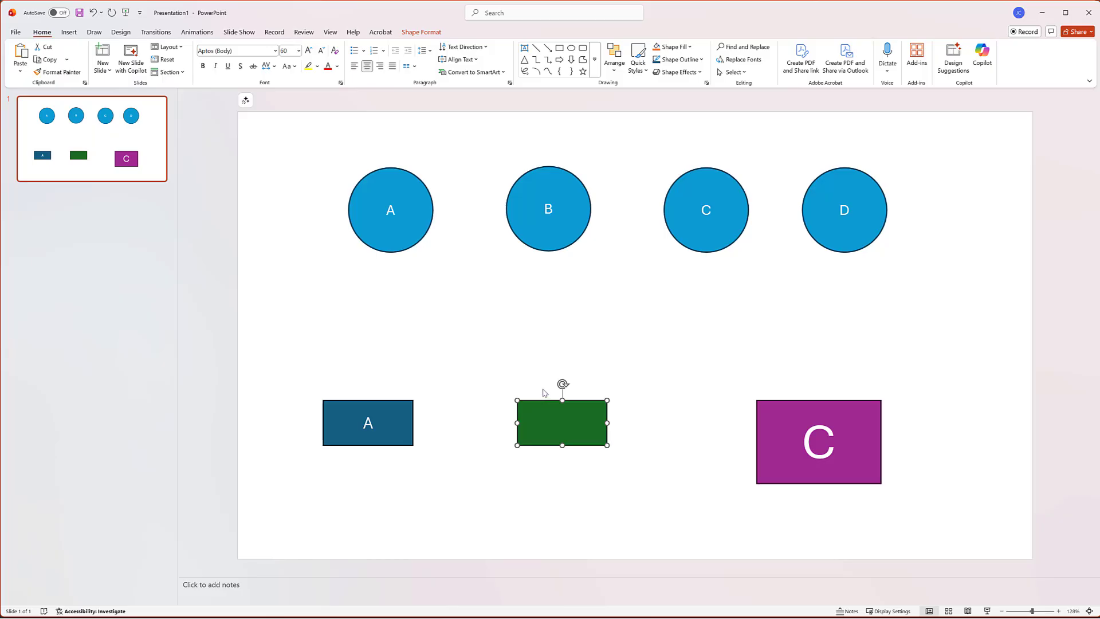
# Step: Enter B in the green rectangle and reduce its font size to 18 pt
pyautogui.write('B')
pyautogui.hotkey('ctrl', 'a')
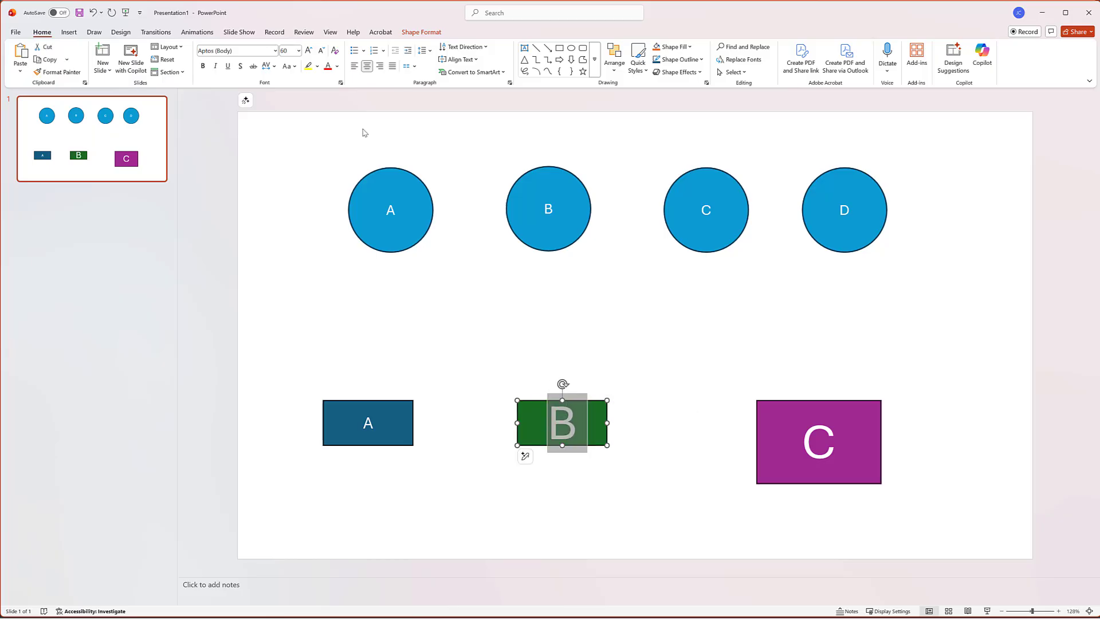
pyautogui.click(322, 50)
pyautogui.click(321, 51)
pyautogui.click(321, 51)
pyautogui.click(322, 50)
pyautogui.click(322, 50)
pyautogui.click(321, 51)
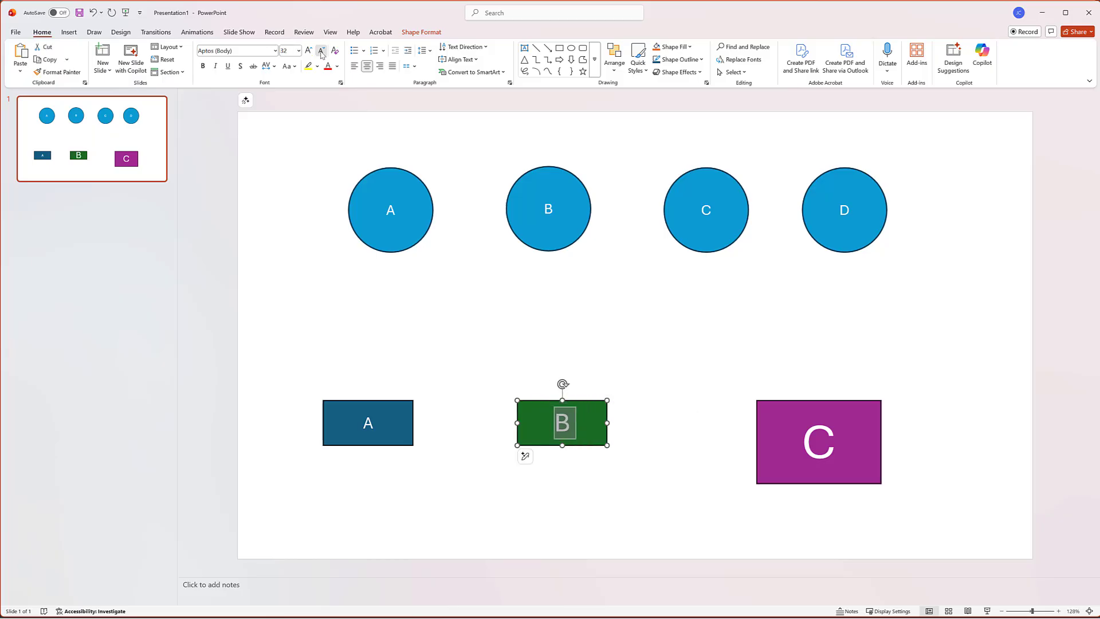
pyautogui.click(322, 51)
pyautogui.click(322, 50)
pyautogui.click(451, 361)
pyautogui.click(578, 434)
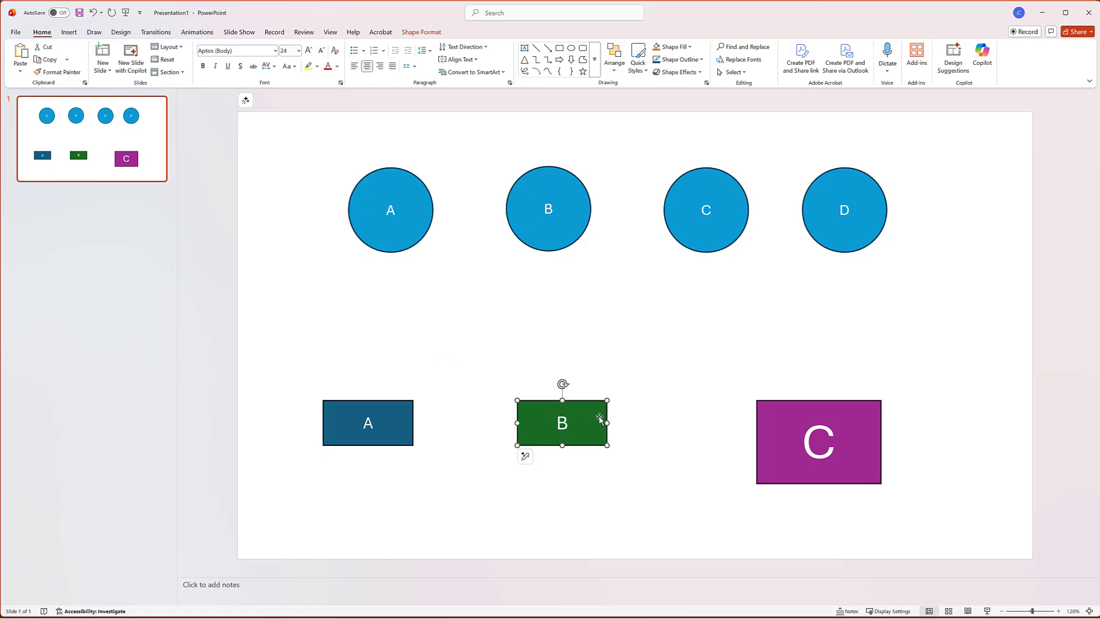
pyautogui.click(321, 51)
pyautogui.click(321, 50)
pyautogui.click(529, 344)
# Step: Save the green B rectangle as a PNG picture in the project's Images folder, replacing Picture10.png
pyautogui.click(549, 406)
pyautogui.rightClick(549, 406)
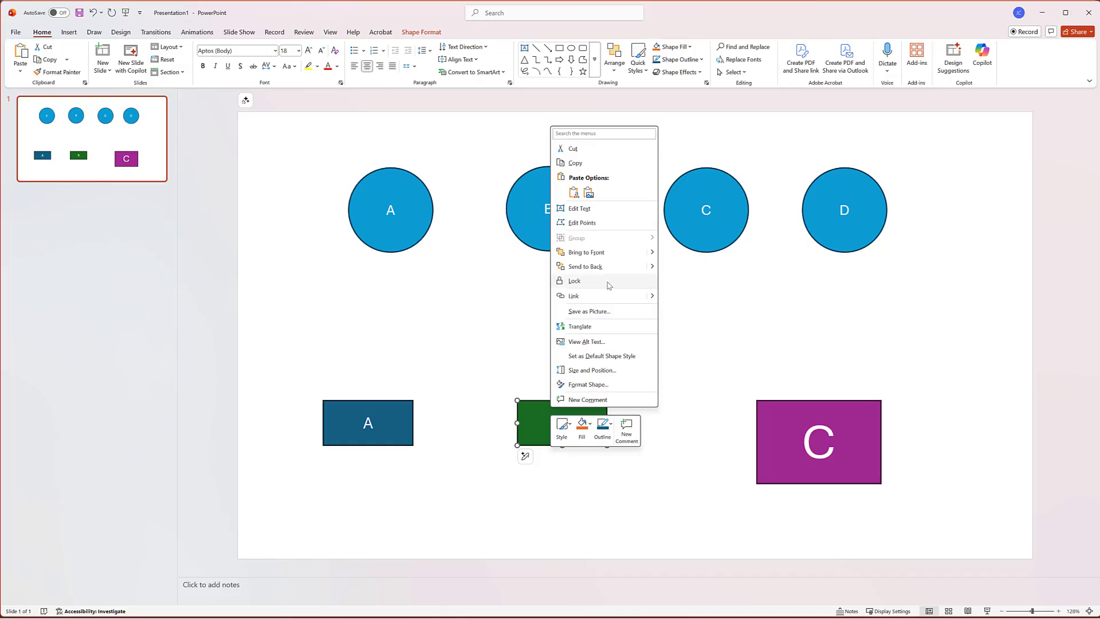
pyautogui.click(596, 311)
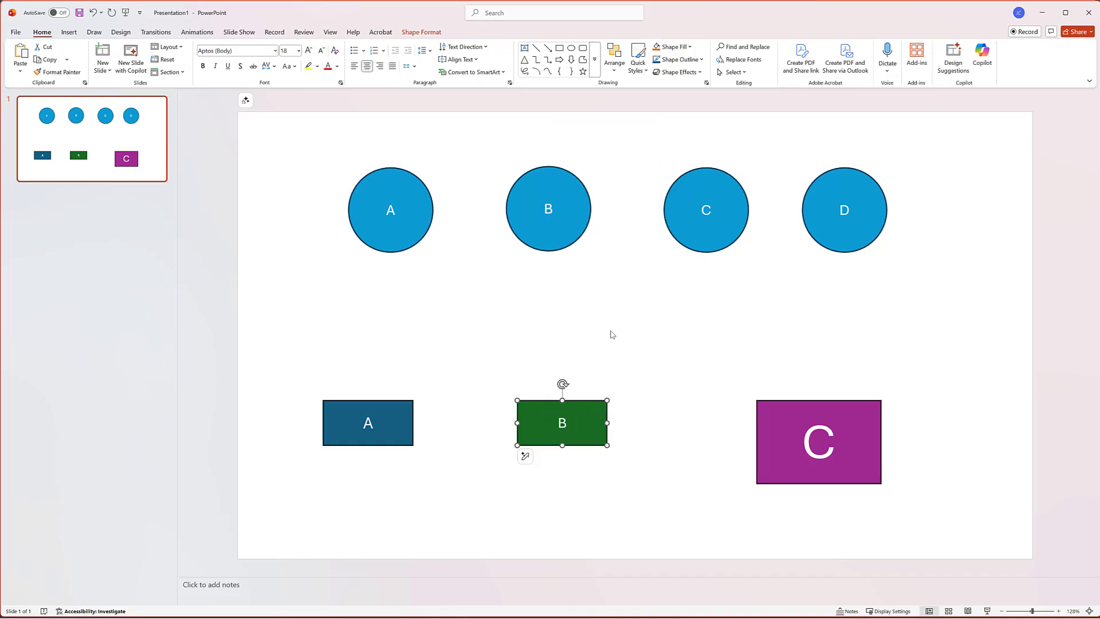
pyautogui.click(431, 181)
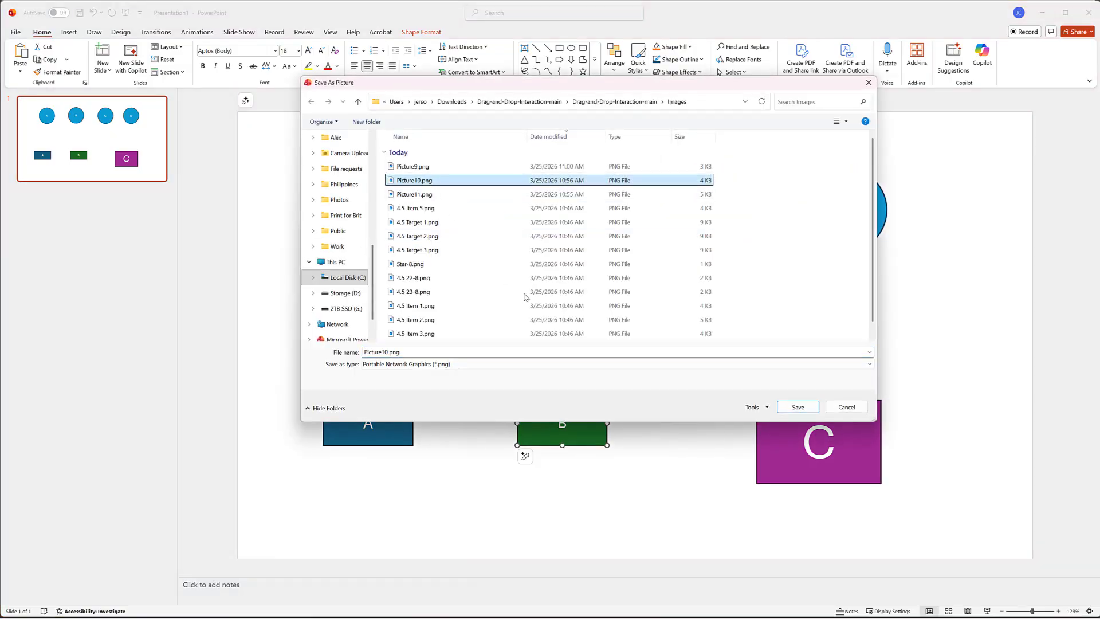
pyautogui.click(796, 407)
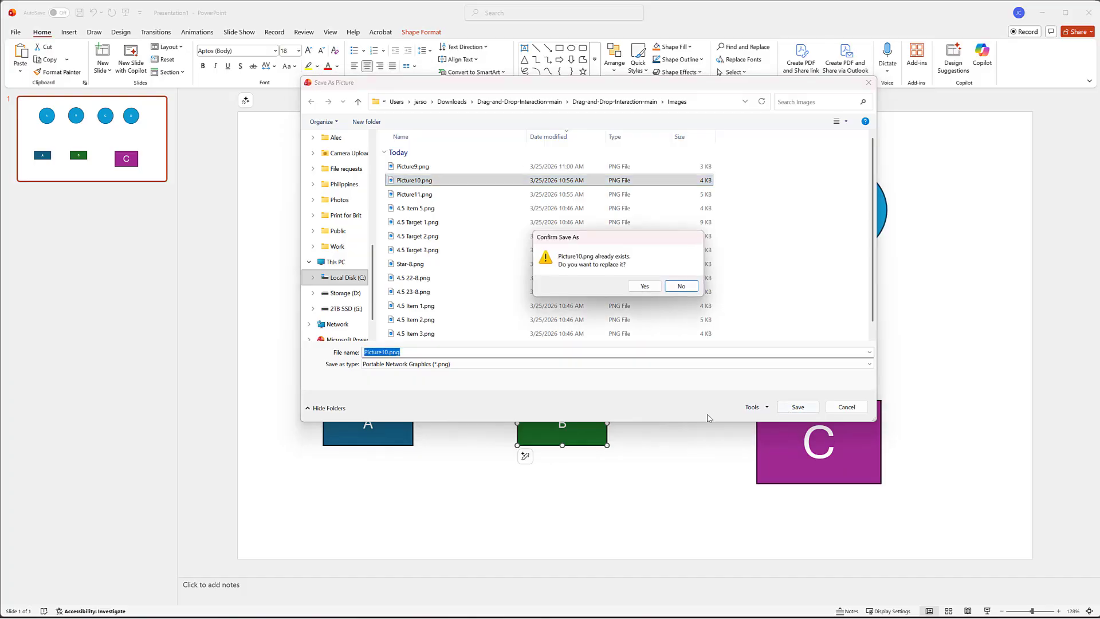
pyautogui.click(644, 287)
# Step: Switch back to Godot, resize Target01 to about 502 × 282 px and move it to about (82, 708)
pyautogui.hotkey('alt', 'Tab')
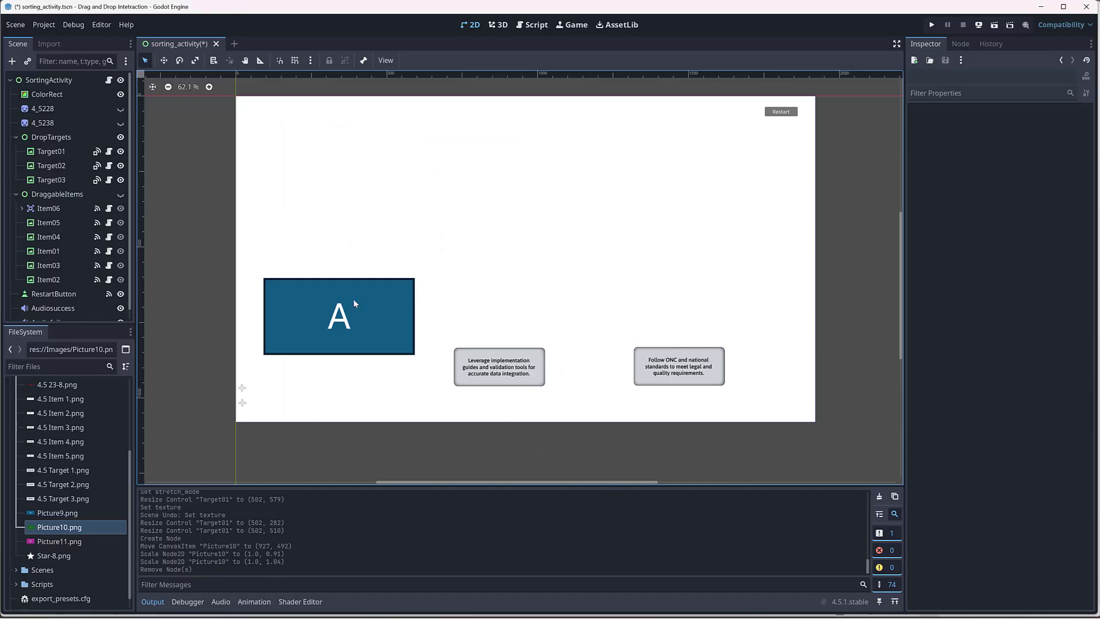
pyautogui.click(355, 301)
pyautogui.moveTo(339, 399); pyautogui.dragTo(335, 312)
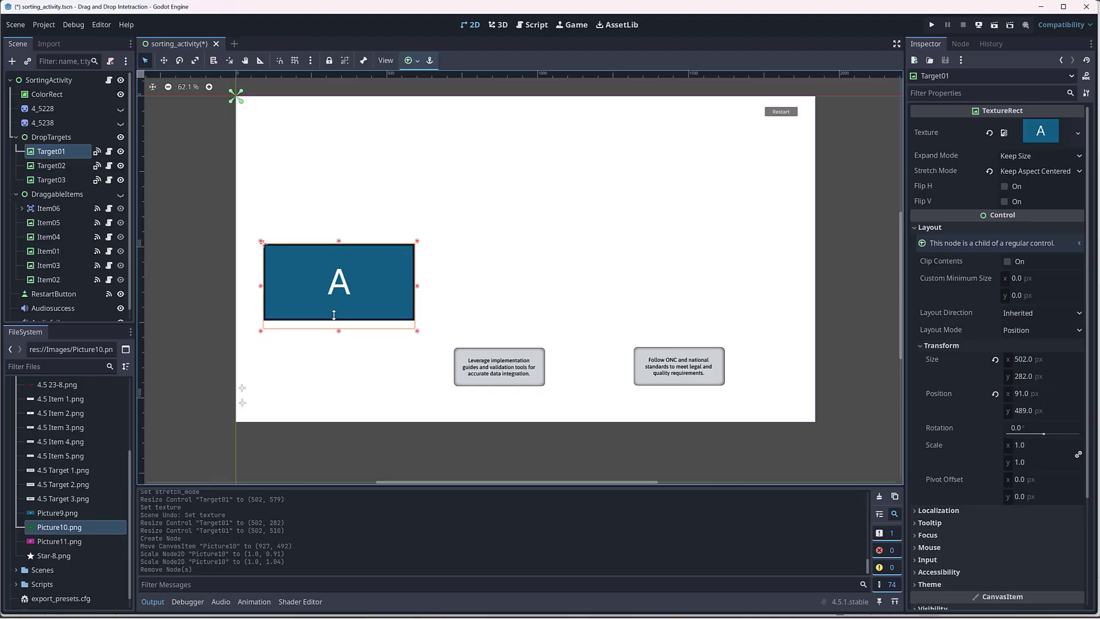
pyautogui.moveTo(369, 271); pyautogui.dragTo(368, 334)
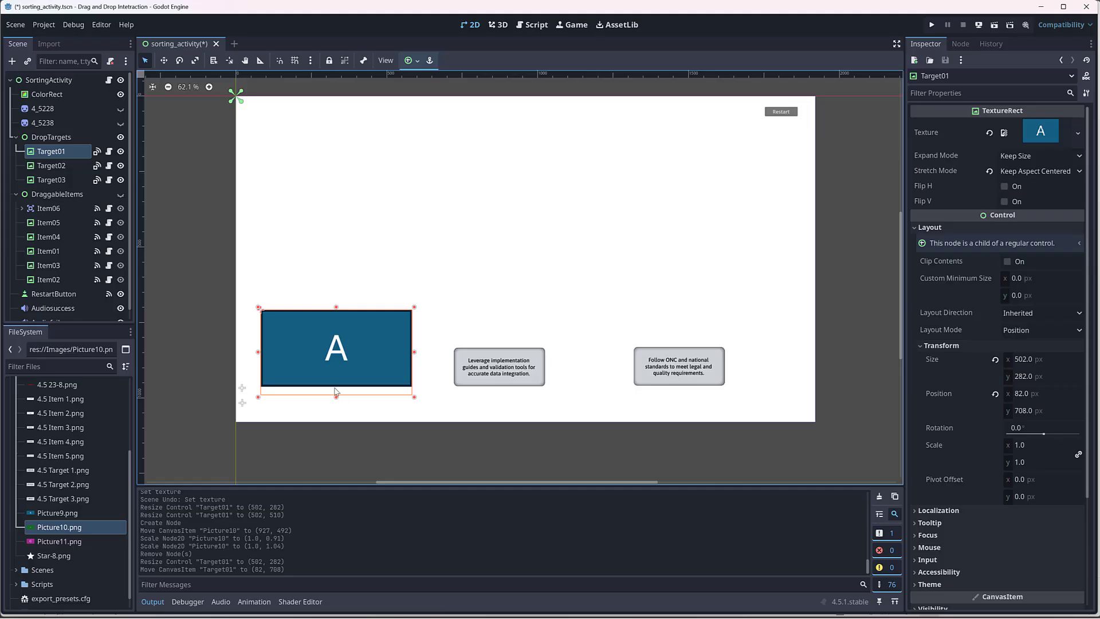
# Step: Try a taller Target01, return it to about 502 × 282 px and move it to about (123, 736)
pyautogui.moveTo(336, 397); pyautogui.dragTo(365, 317)
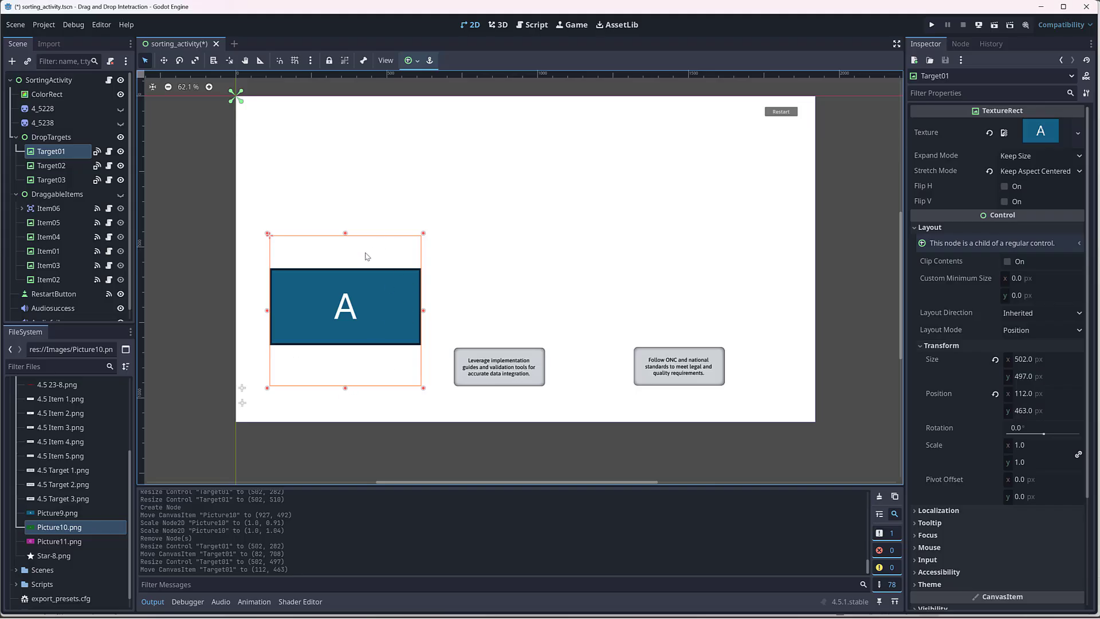
pyautogui.moveTo(345, 389); pyautogui.dragTo(346, 323)
pyautogui.moveTo(383, 260); pyautogui.dragTo(381, 341)
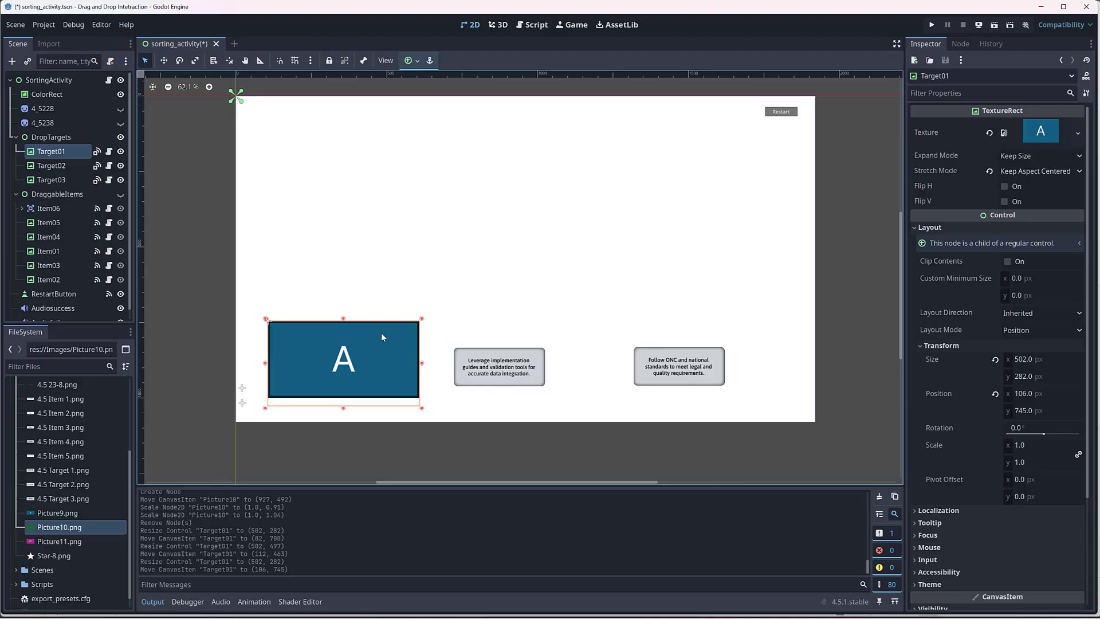
pyautogui.click(385, 298)
pyautogui.click(381, 347)
pyautogui.moveTo(393, 338); pyautogui.dragTo(398, 335)
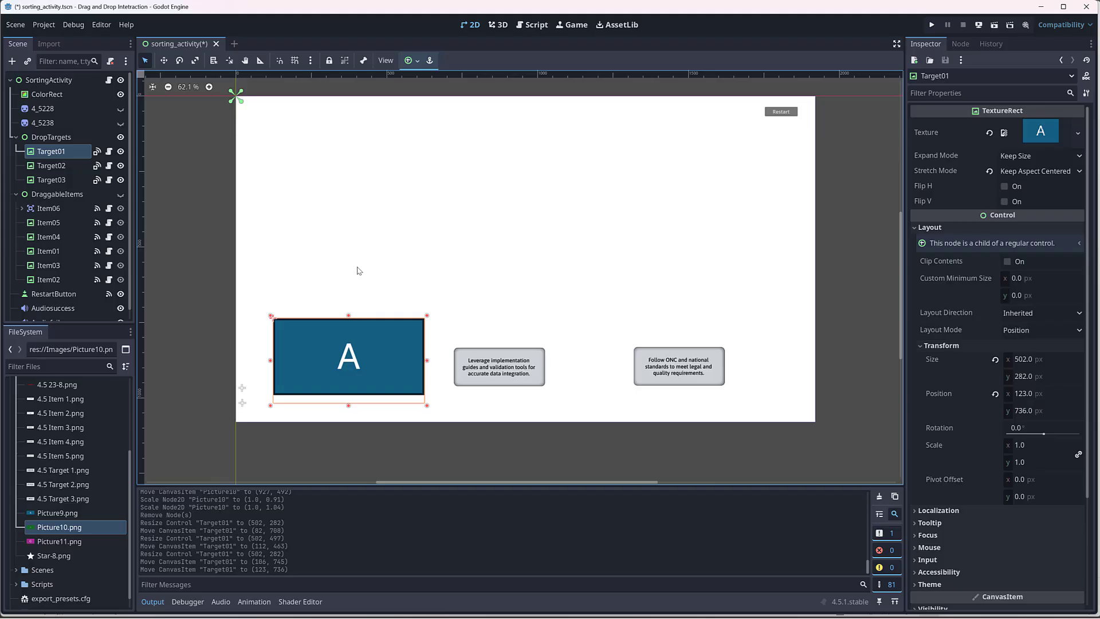
# Step: Open Target01's droptarget.gd script, add the comment #TEST below the extends TextureRect line, and save
pyautogui.click(109, 152)
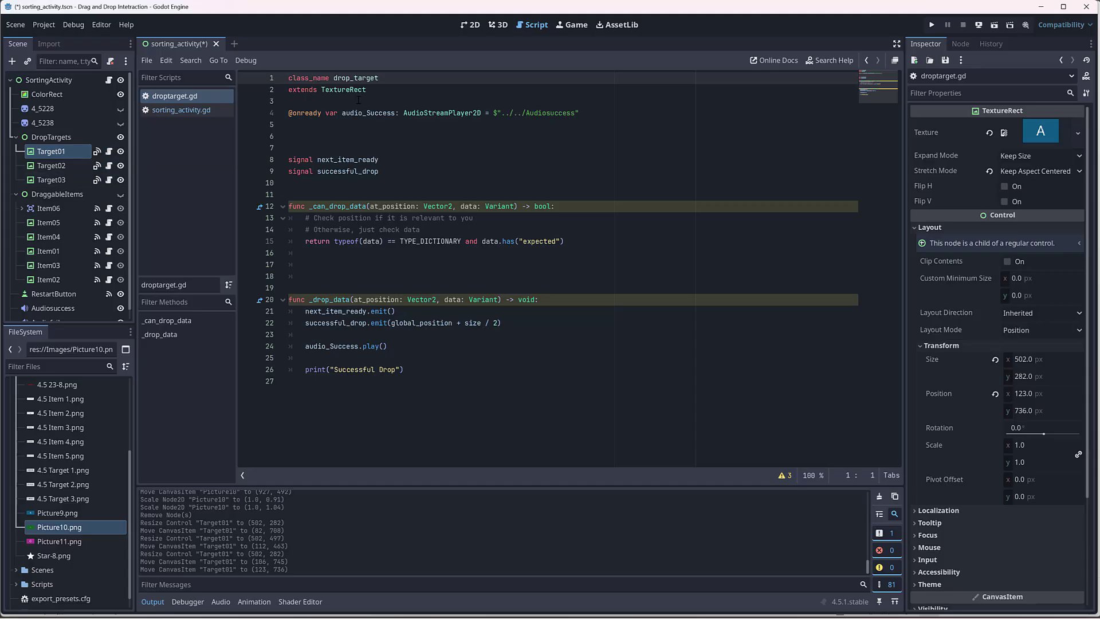
pyautogui.click(376, 91)
pyautogui.press('Return')
pyautogui.press('Return')
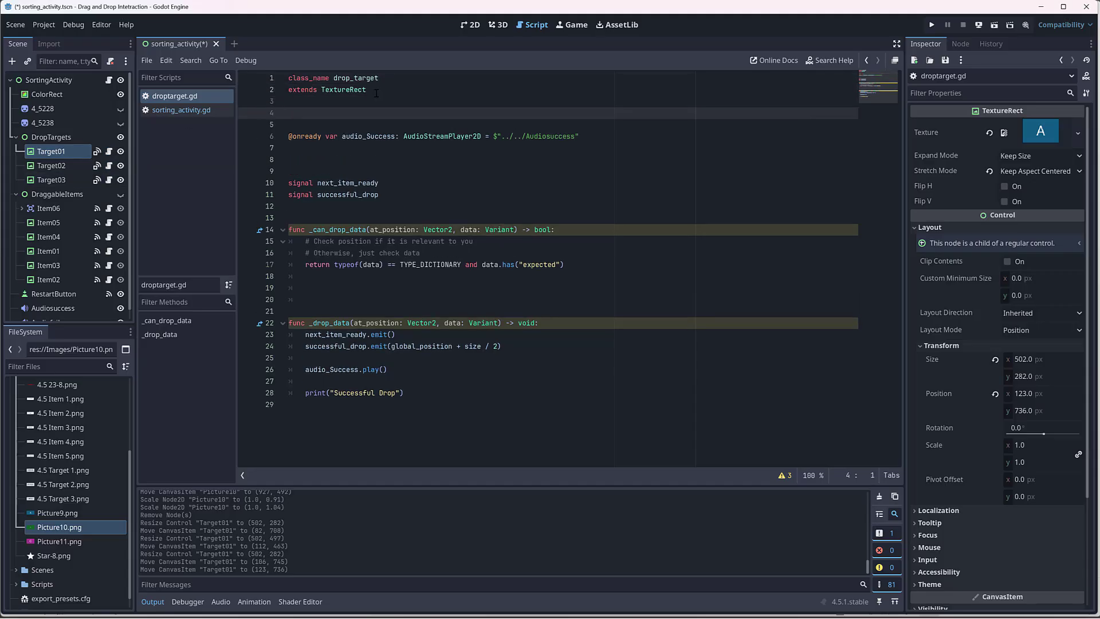
pyautogui.write('#TEST')
pyautogui.hotkey('ctrl', 's')
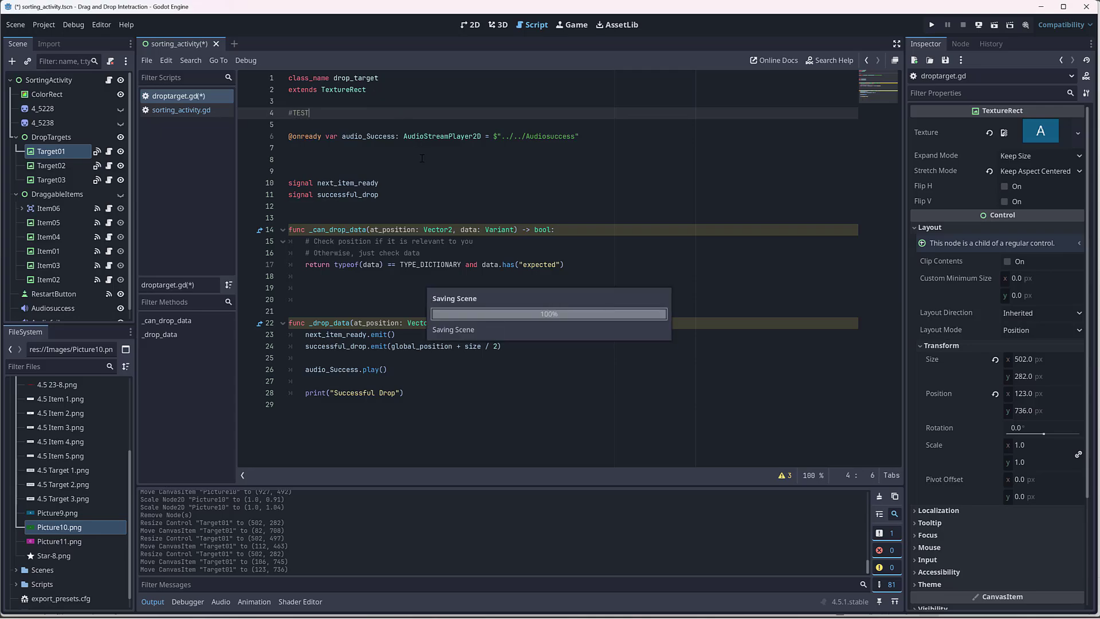
# Step: Delete the #TEST comment from the droptarget.gd script
pyautogui.press('Down')
pyautogui.press('Down')
pyautogui.press('Down')
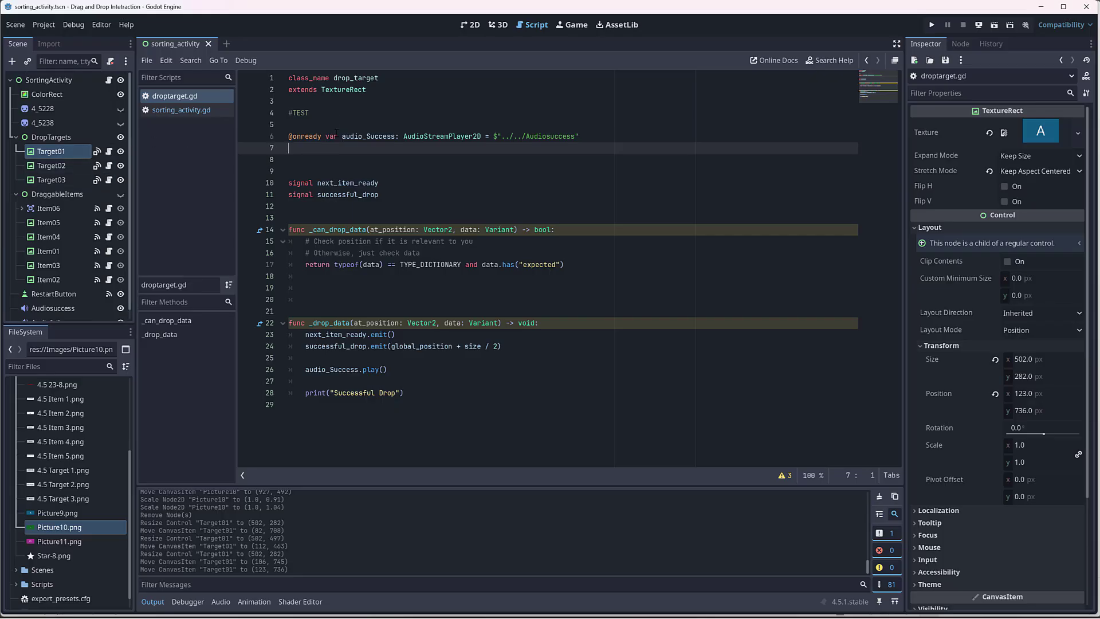
pyautogui.moveTo(313, 114); pyautogui.dragTo(259, 111)
pyautogui.press('BackSpace')
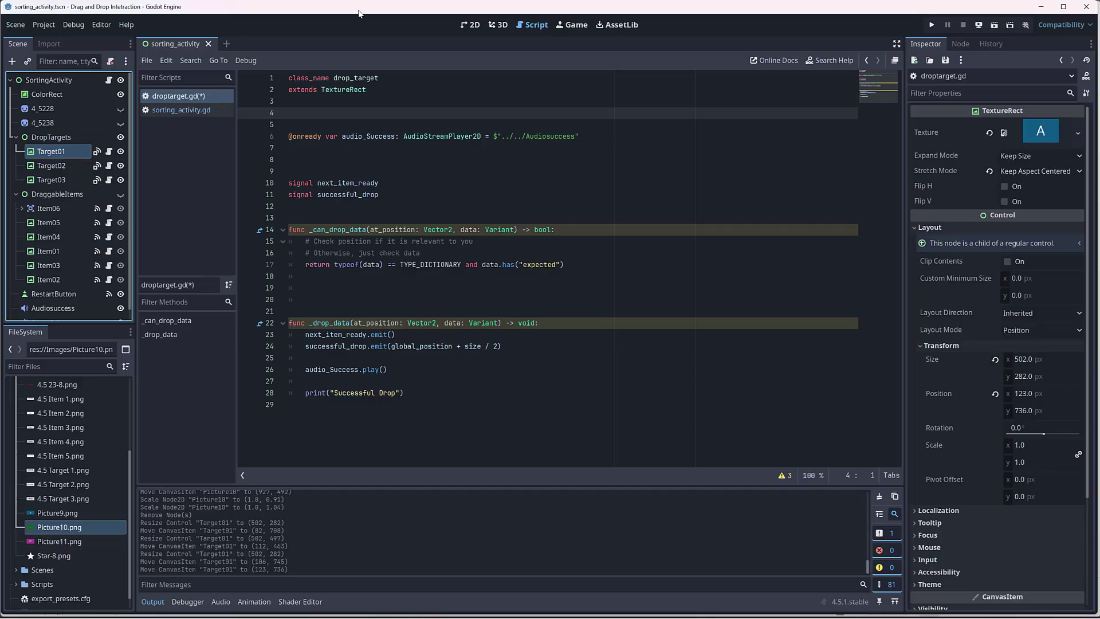
# Step: Return to the 2D view and replace Target02's texture with Picture10.png
pyautogui.click(469, 25)
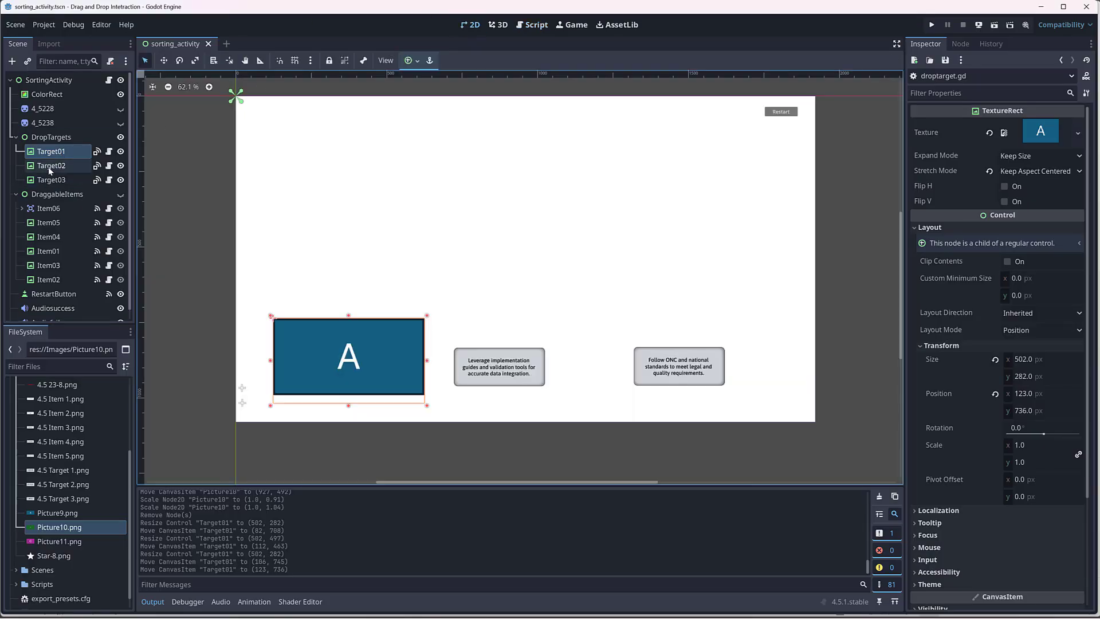
pyautogui.click(51, 181)
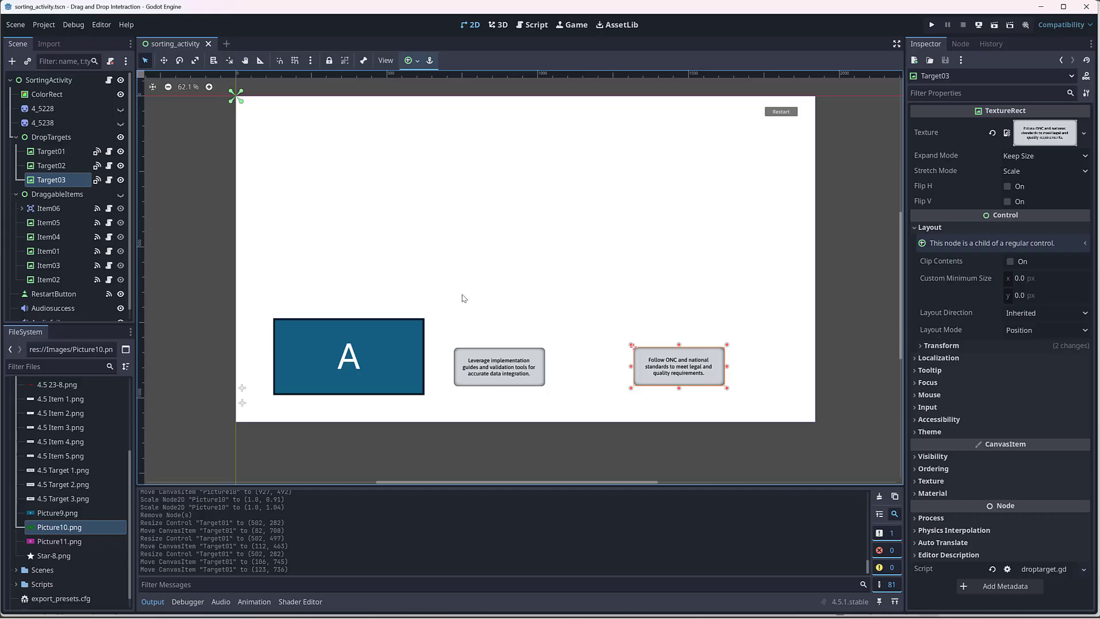
pyautogui.click(64, 151)
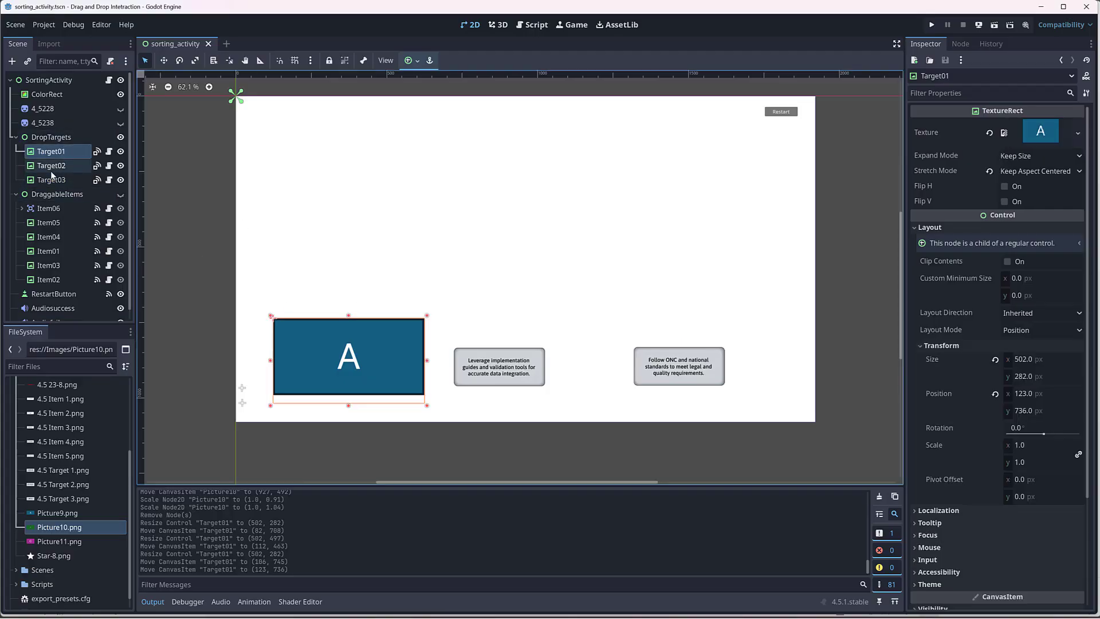
pyautogui.click(51, 166)
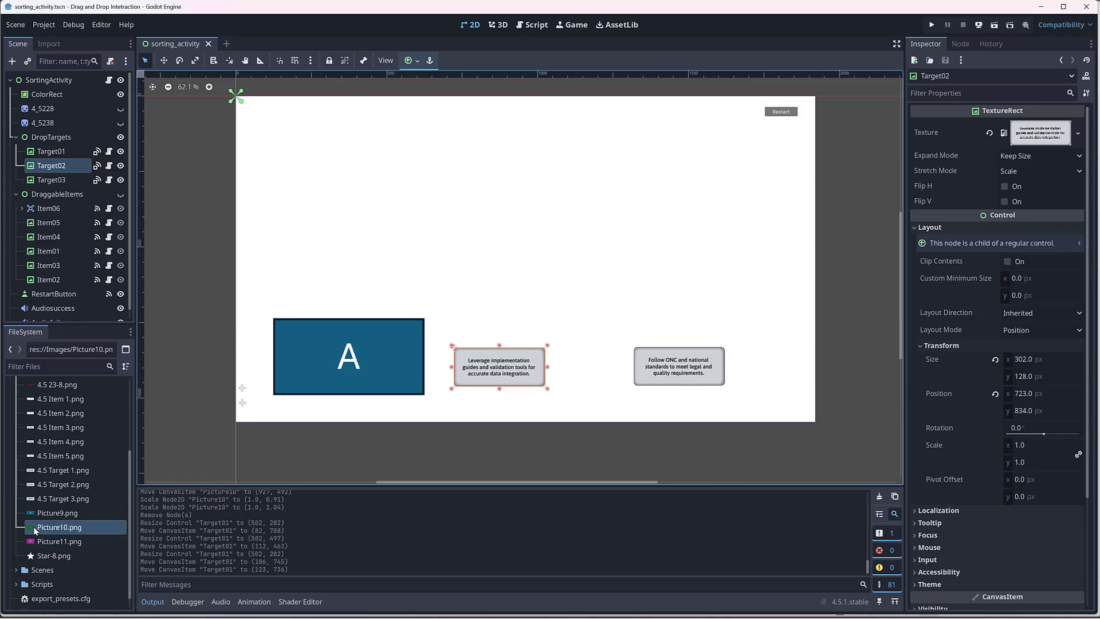
pyautogui.moveTo(35, 530); pyautogui.dragTo(1040, 134)
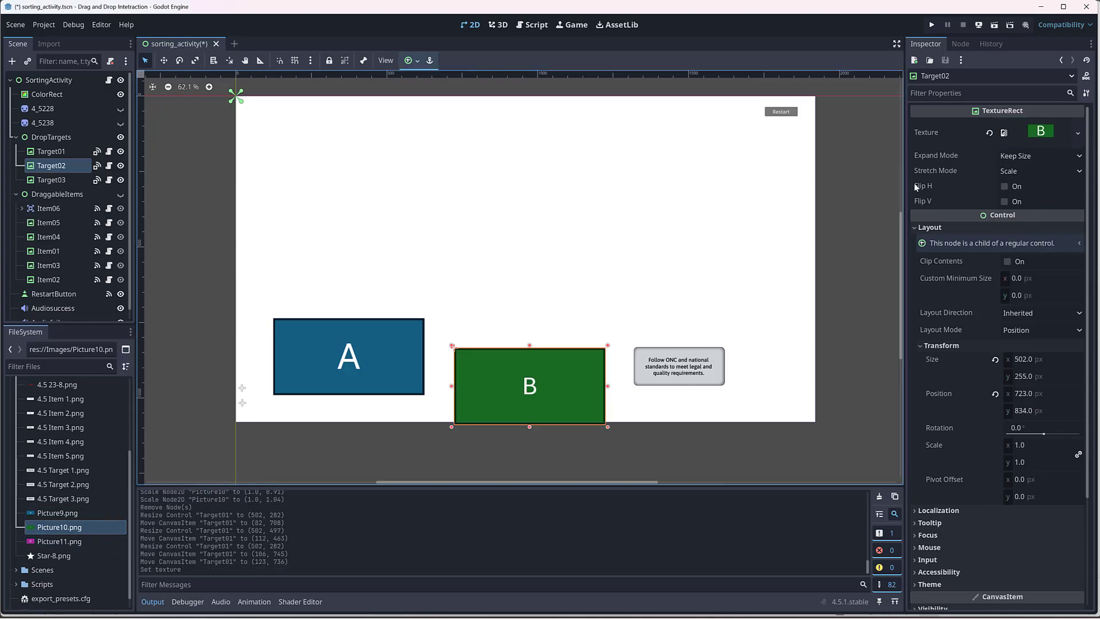
# Step: Line up the first two targets, moving Target02 to about (688, 732) and Target01 to about (88, 733)
pyautogui.moveTo(556, 376); pyautogui.dragTo(564, 344)
pyautogui.moveTo(562, 330); pyautogui.dragTo(575, 335)
pyautogui.moveTo(377, 327); pyautogui.dragTo(365, 326)
pyautogui.click(535, 322)
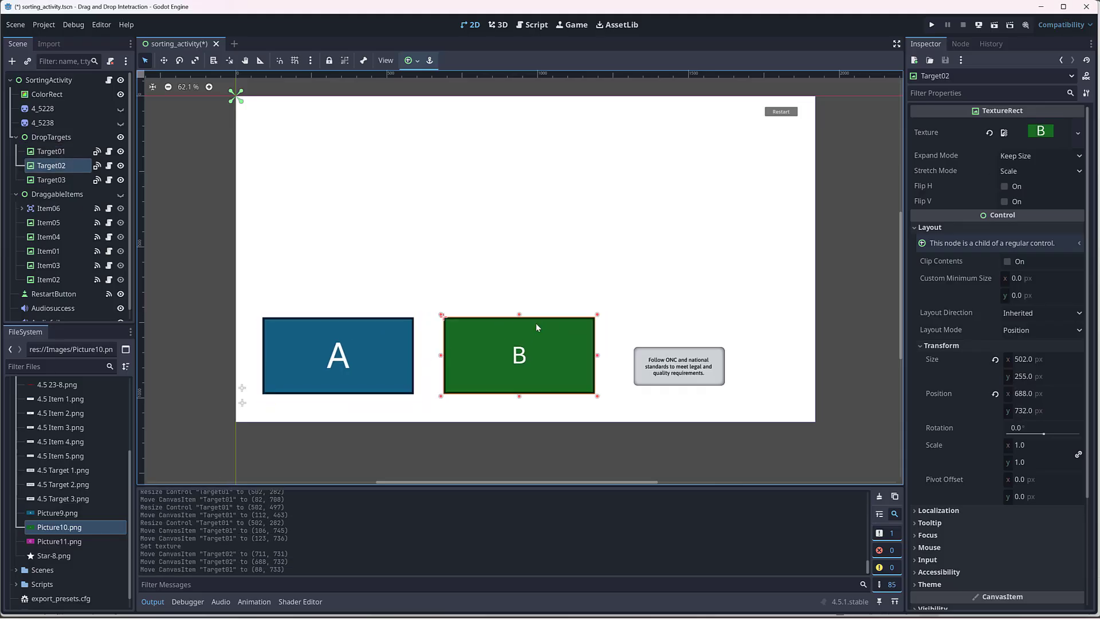
# Step: Clear the texture of Target03
pyautogui.click(72, 180)
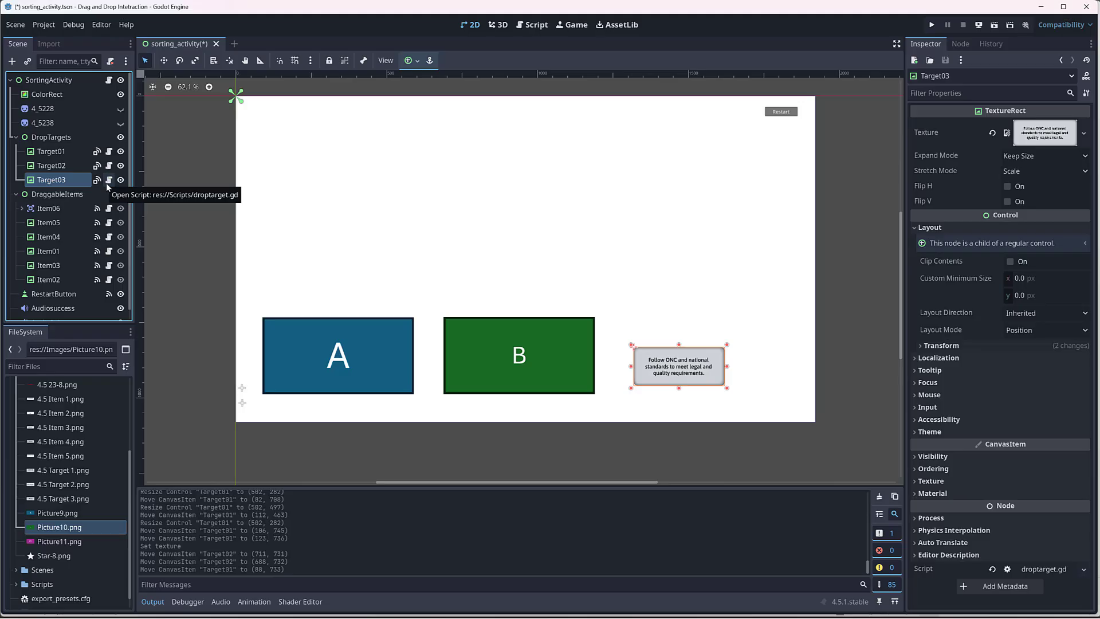
pyautogui.click(57, 166)
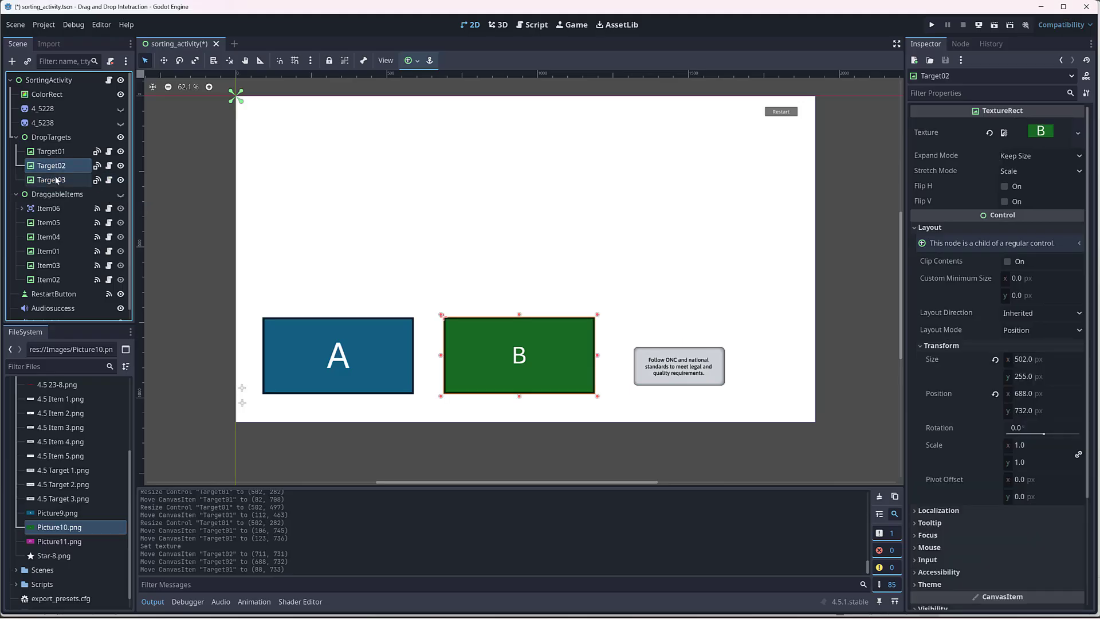
pyautogui.click(62, 181)
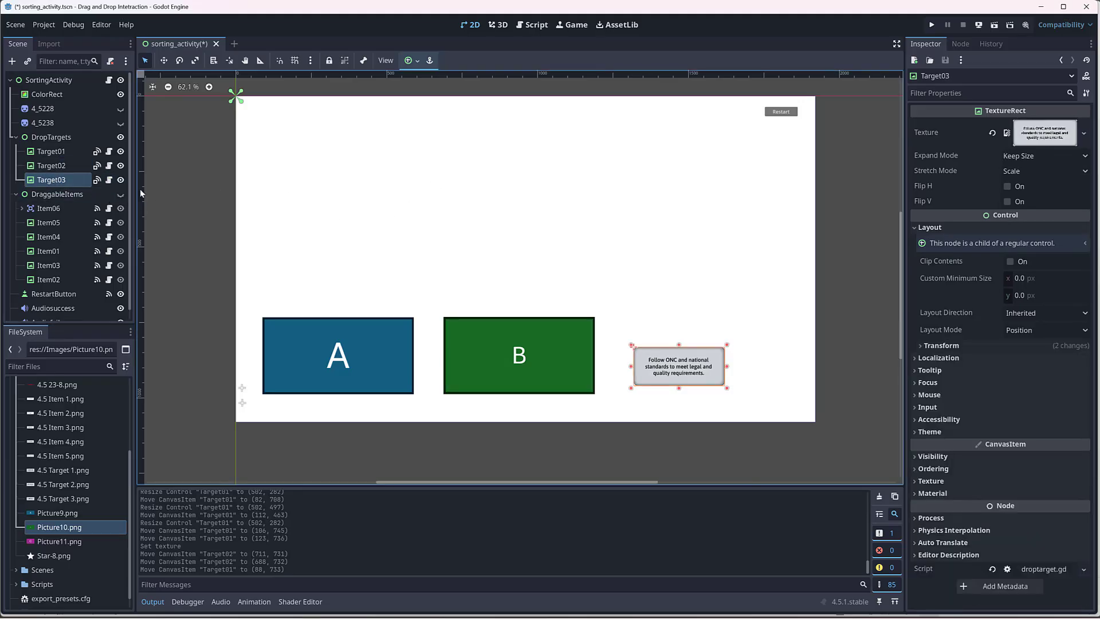
pyautogui.click(992, 133)
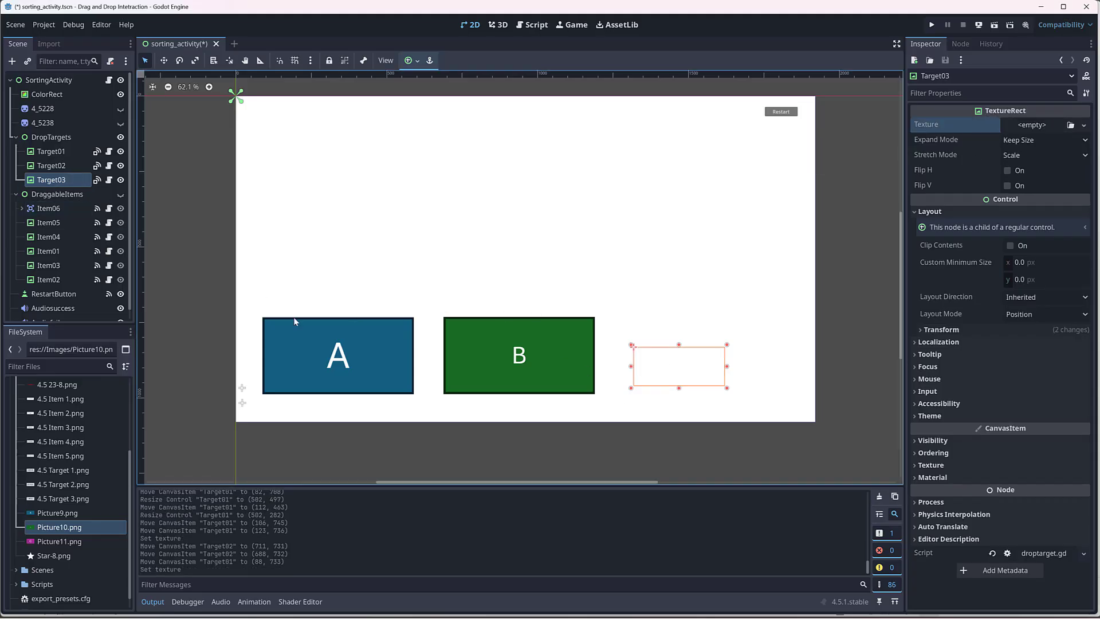
# Step: Add Picture11.png to the canvas as a sprite under DropTargets and move it to about (1334, 399)
pyautogui.click(40, 544)
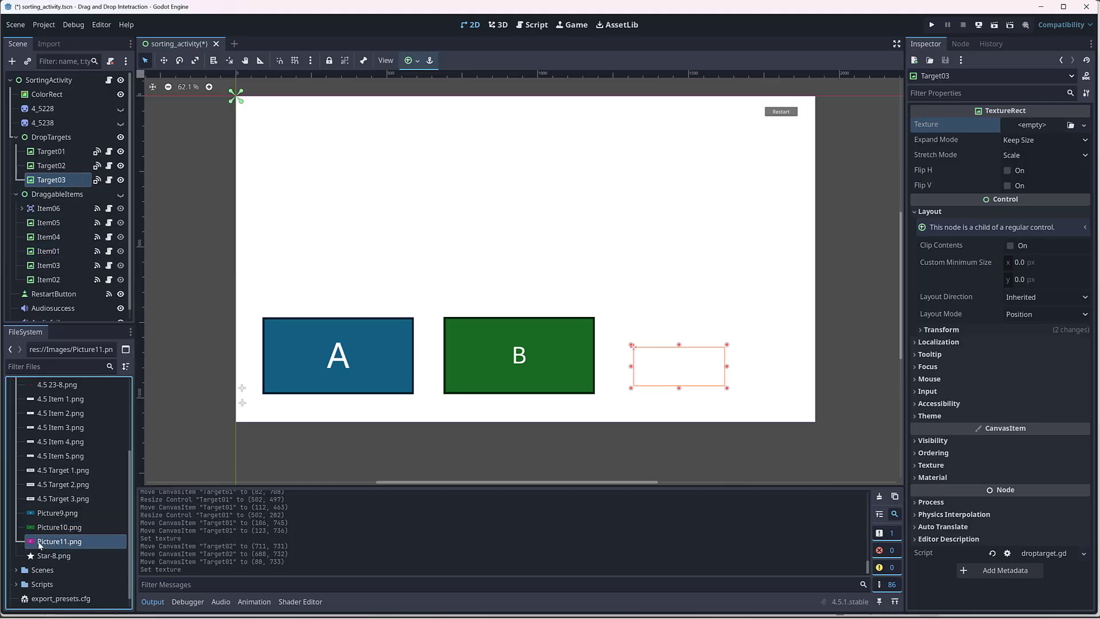
pyautogui.moveTo(33, 542); pyautogui.dragTo(621, 218)
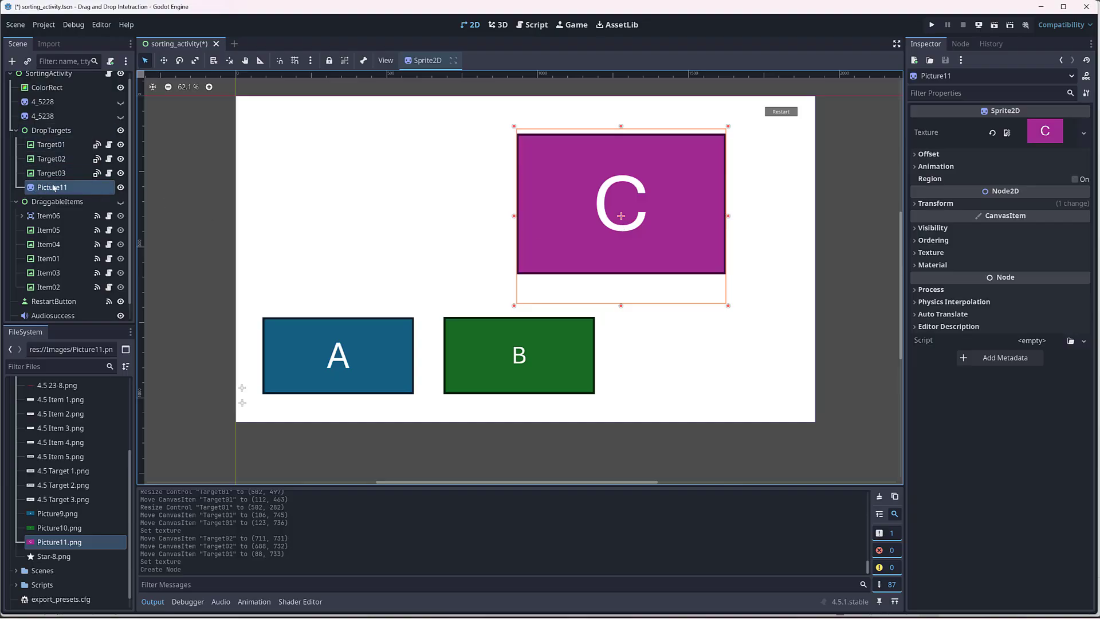
pyautogui.moveTo(568, 204)
pyautogui.mouseDown()
pyautogui.moveTo(636, 213)
pyautogui.moveTo(585, 207)
pyautogui.mouseUp()
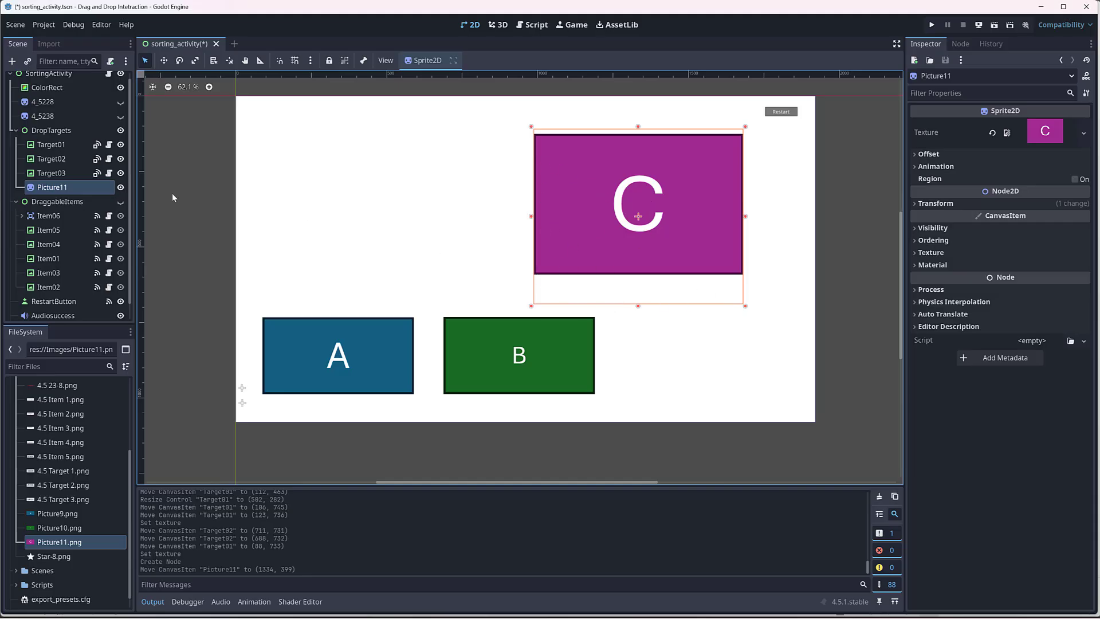
pyautogui.click(665, 343)
pyautogui.click(613, 255)
# Step: Turn off the Centered offset of the Picture11 sprite and move the sprite to about (1354, 352)
pyautogui.click(921, 155)
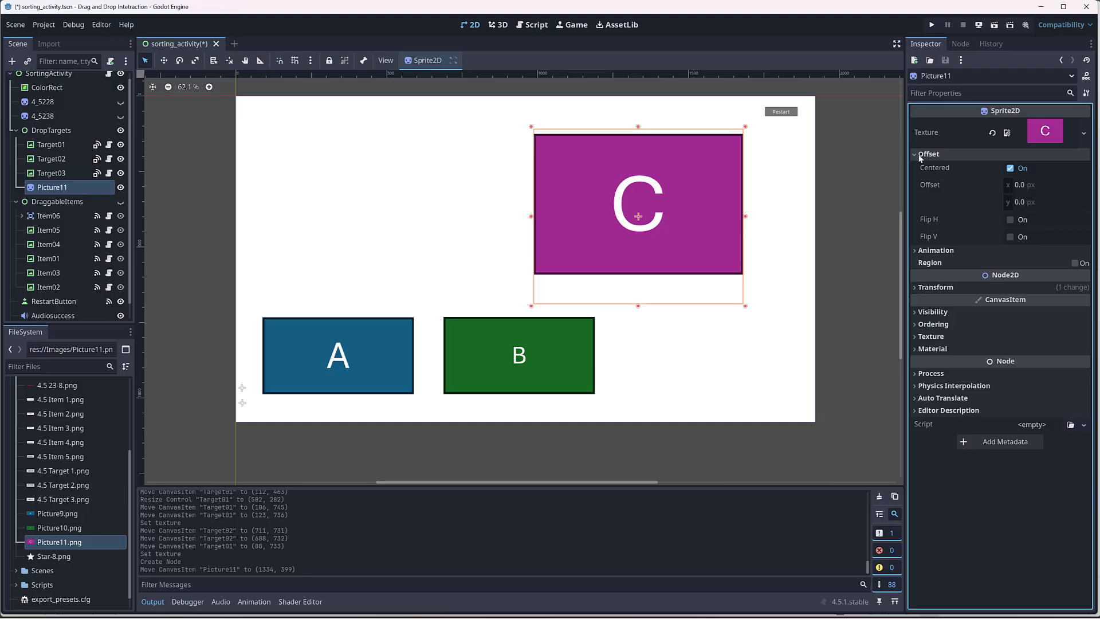
pyautogui.click(1010, 169)
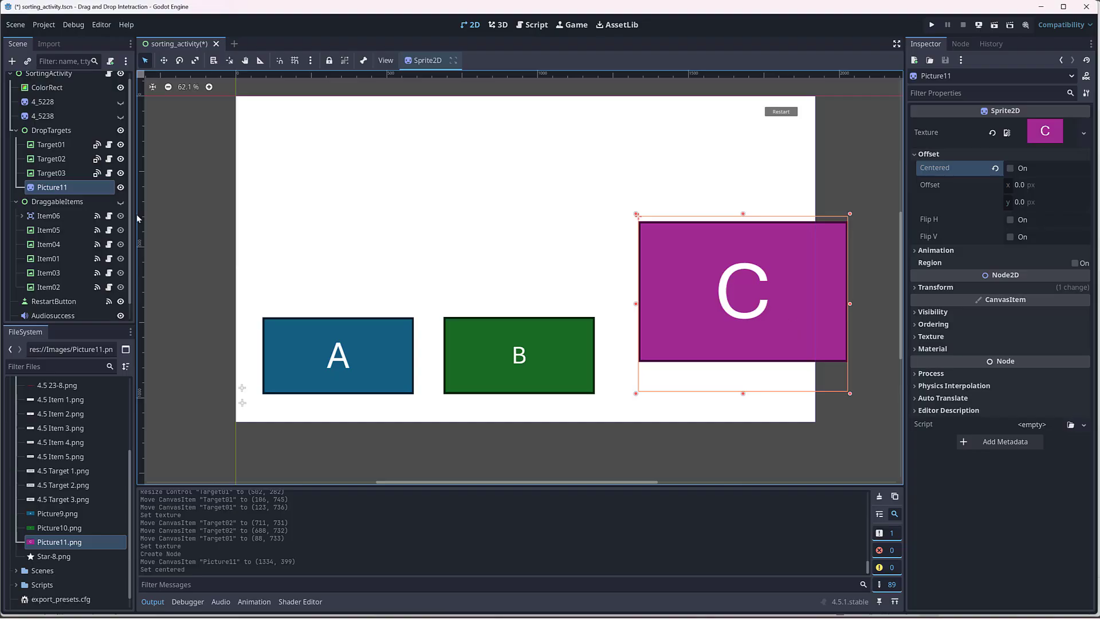
pyautogui.click(55, 173)
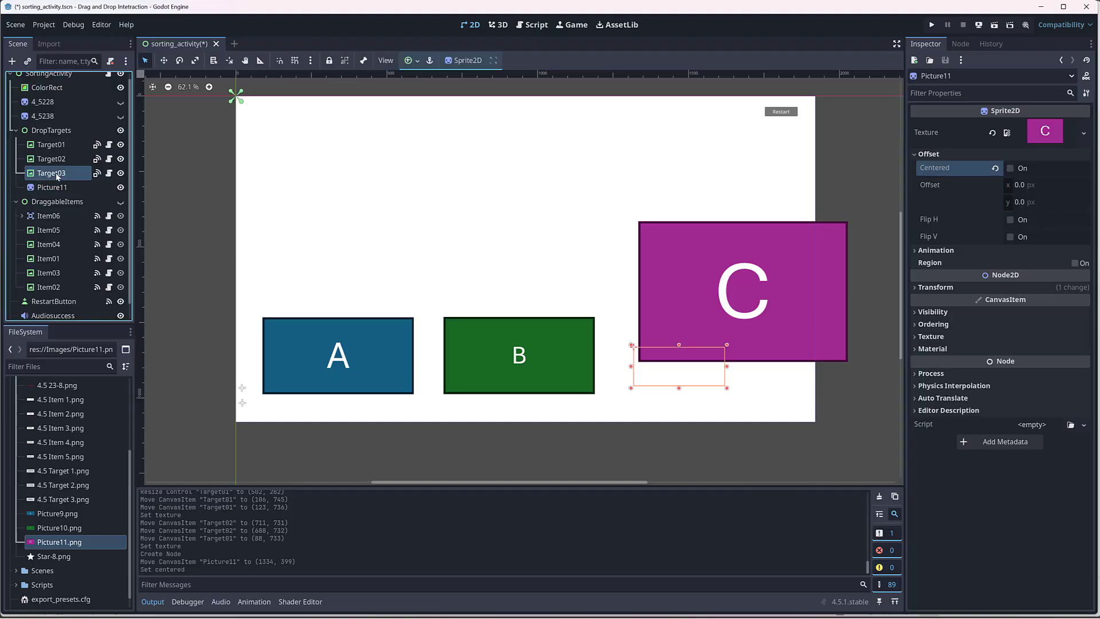
pyautogui.moveTo(658, 345); pyautogui.dragTo(665, 330)
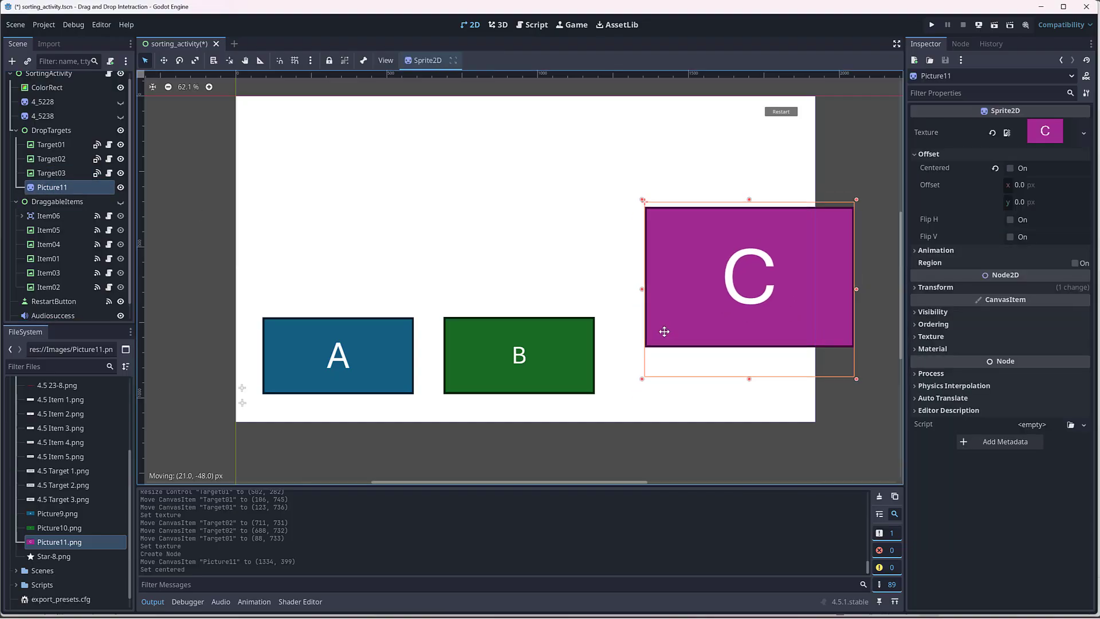
# Step: Separate the empty Target03 from the C picture, moving Picture11 to about (1357, 664) and Target03 to about (793, 520)
pyautogui.click(649, 369)
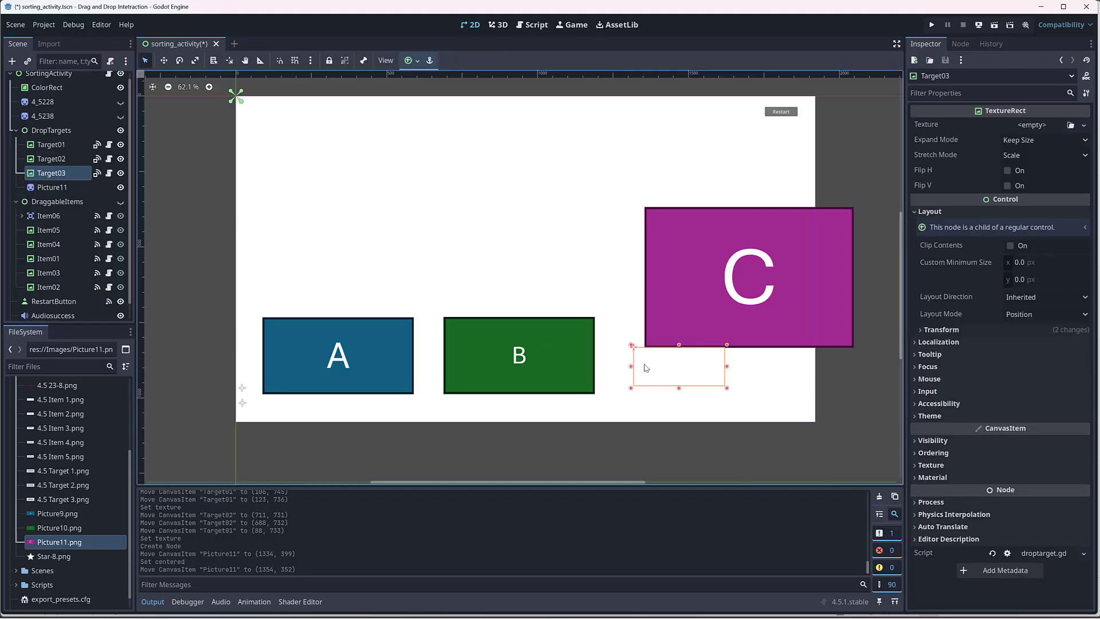
pyautogui.moveTo(648, 385); pyautogui.dragTo(658, 247)
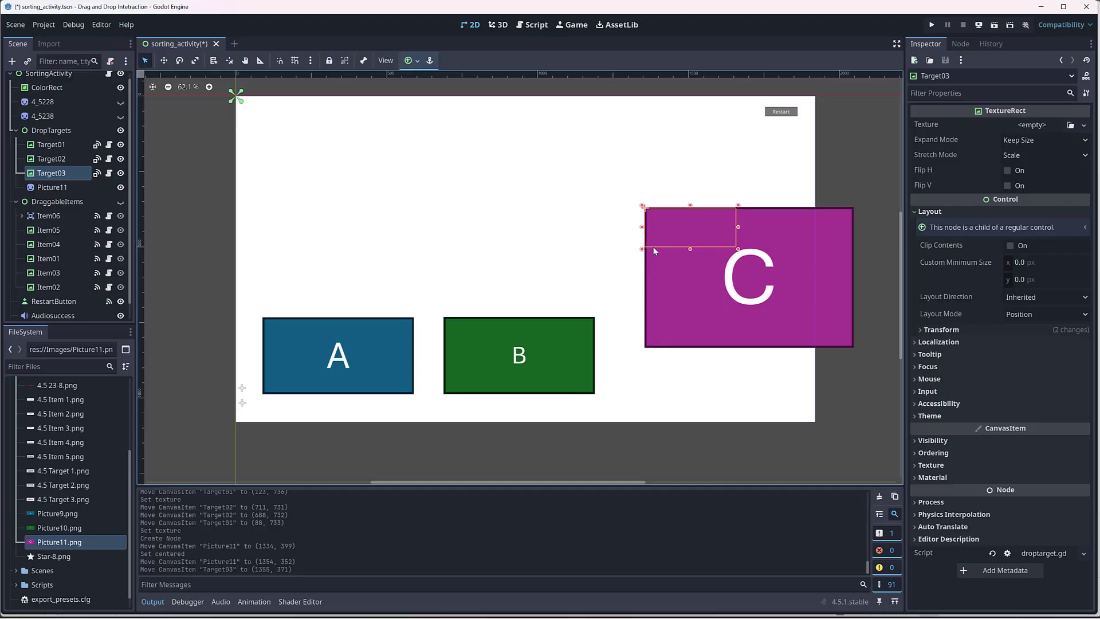
pyautogui.moveTo(654, 250); pyautogui.dragTo(656, 343)
pyautogui.click(52, 178)
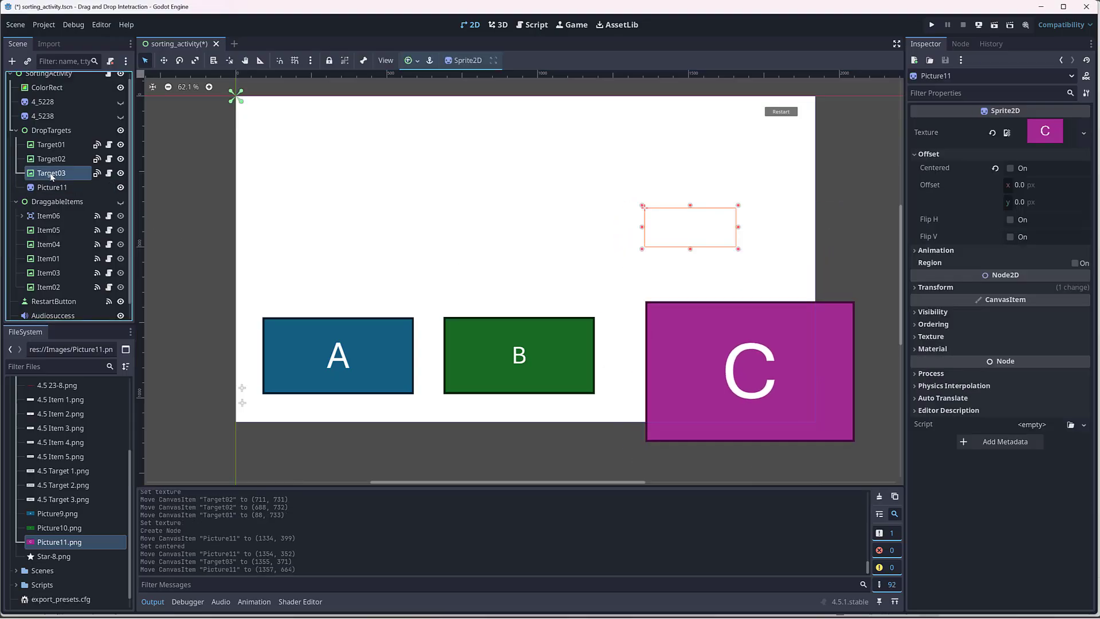
pyautogui.moveTo(703, 246); pyautogui.dragTo(529, 290)
# Step: Set Target03's size to 502 × 255 px like Target02 and move it to about (851, 387)
pyautogui.click(558, 353)
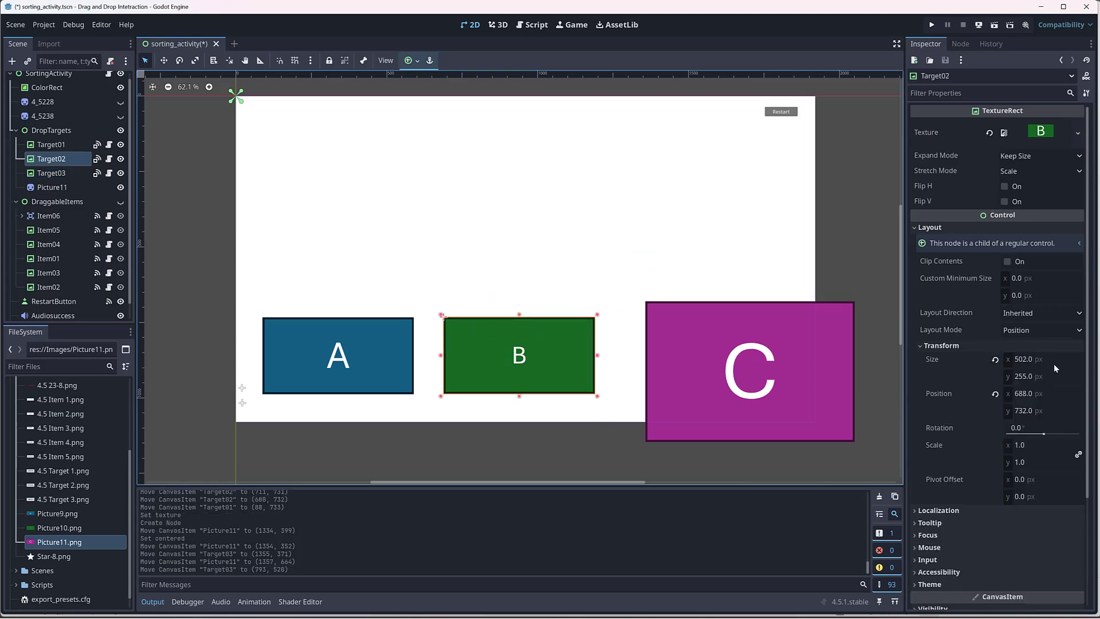
pyautogui.click(559, 283)
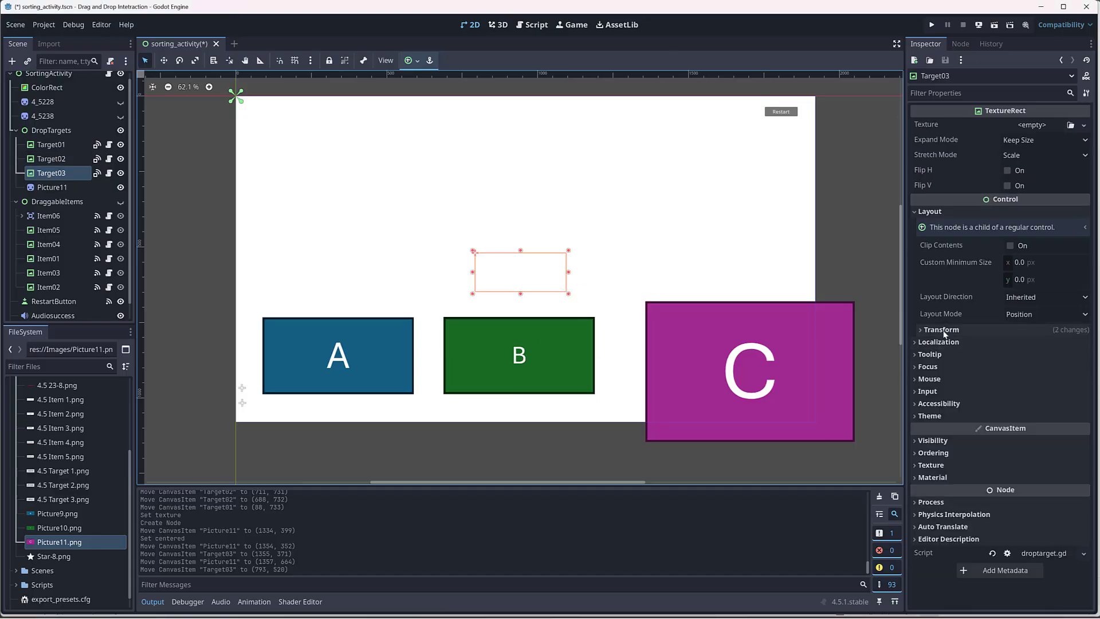
pyautogui.click(940, 330)
pyautogui.click(1054, 345)
pyautogui.write('20')
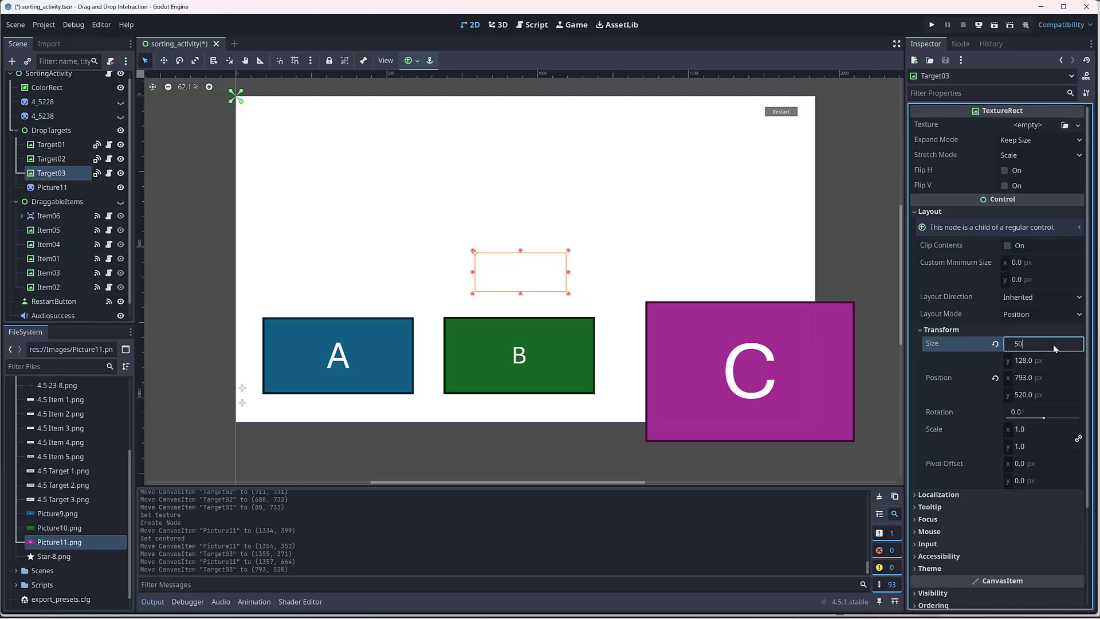
pyautogui.write('2')
pyautogui.press('Tab')
pyautogui.write('255')
pyautogui.press('Return')
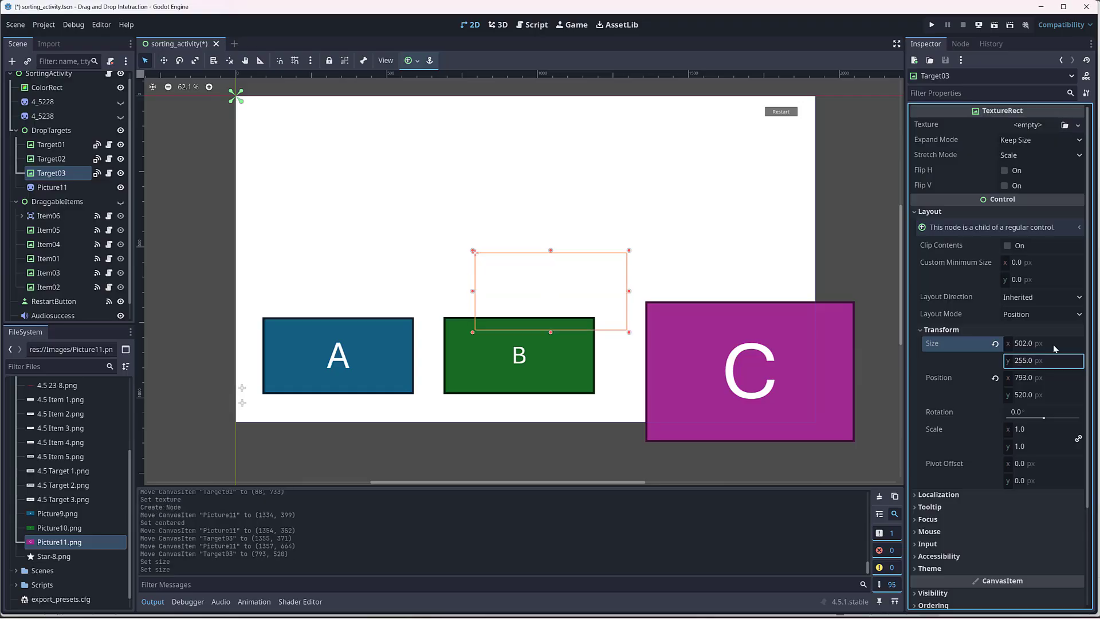
pyautogui.moveTo(590, 255); pyautogui.dragTo(603, 218)
# Step: Scale Picture11 over Target02 to about 0.73 × 0.54 to match its size, and move it beside Target02 to about (1248, 682)
pyautogui.click(699, 325)
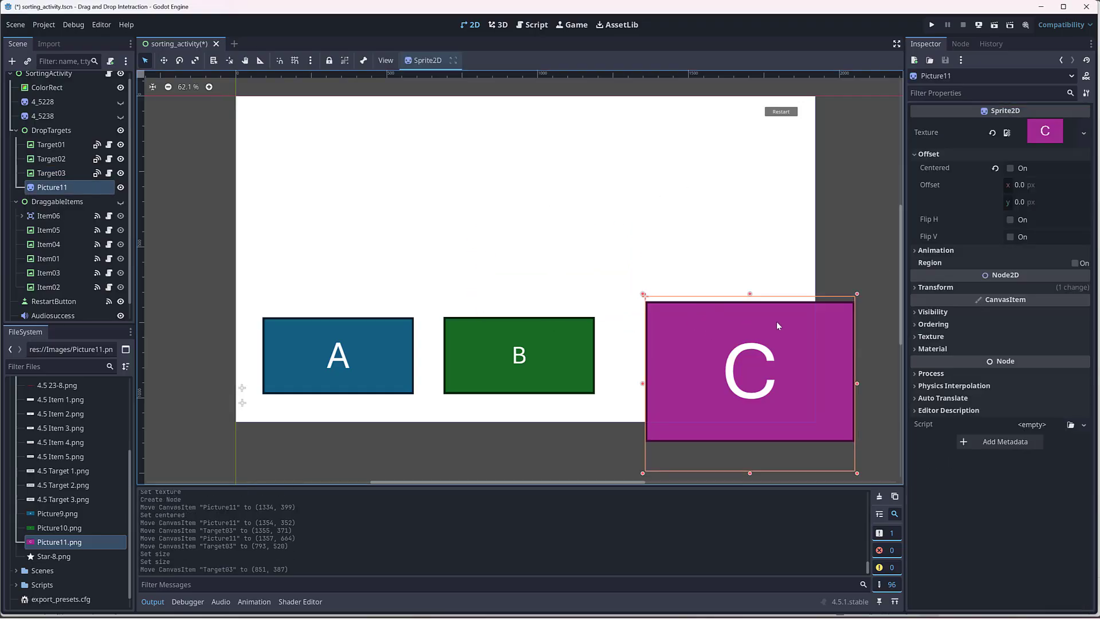
pyautogui.moveTo(778, 373); pyautogui.dragTo(582, 385)
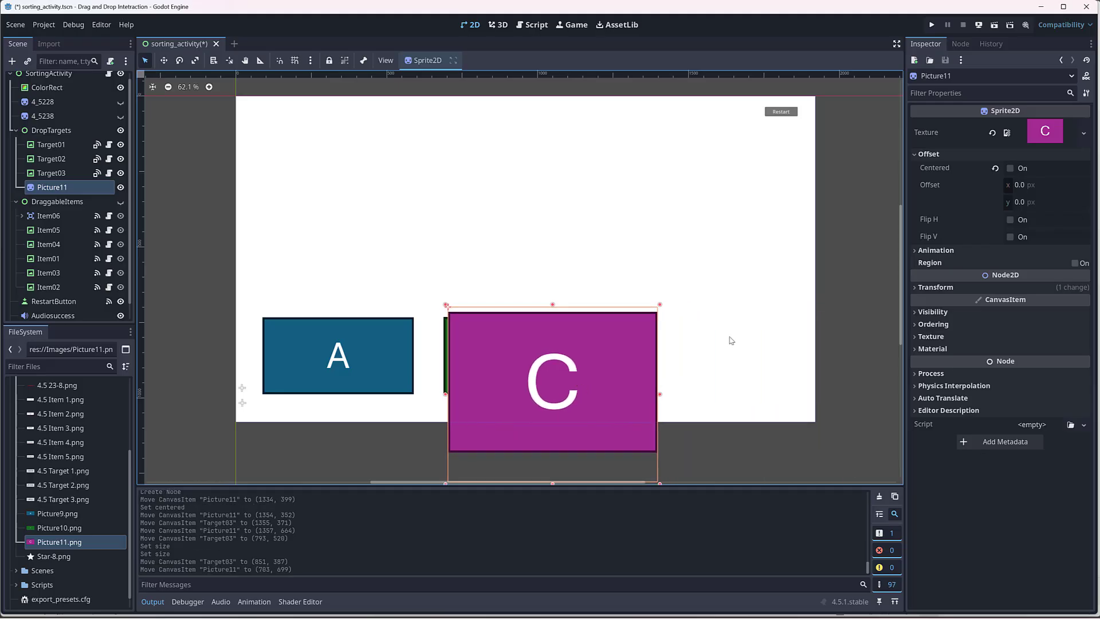
pyautogui.moveTo(761, 332); pyautogui.dragTo(770, 271, button='middle')
pyautogui.moveTo(674, 412); pyautogui.dragTo(614, 338)
pyautogui.moveTo(572, 266); pyautogui.dragTo(568, 306)
pyautogui.moveTo(616, 382); pyautogui.dragTo(608, 365)
pyautogui.moveTo(565, 322); pyautogui.dragTo(563, 290)
pyautogui.moveTo(608, 336); pyautogui.dragTo(610, 338)
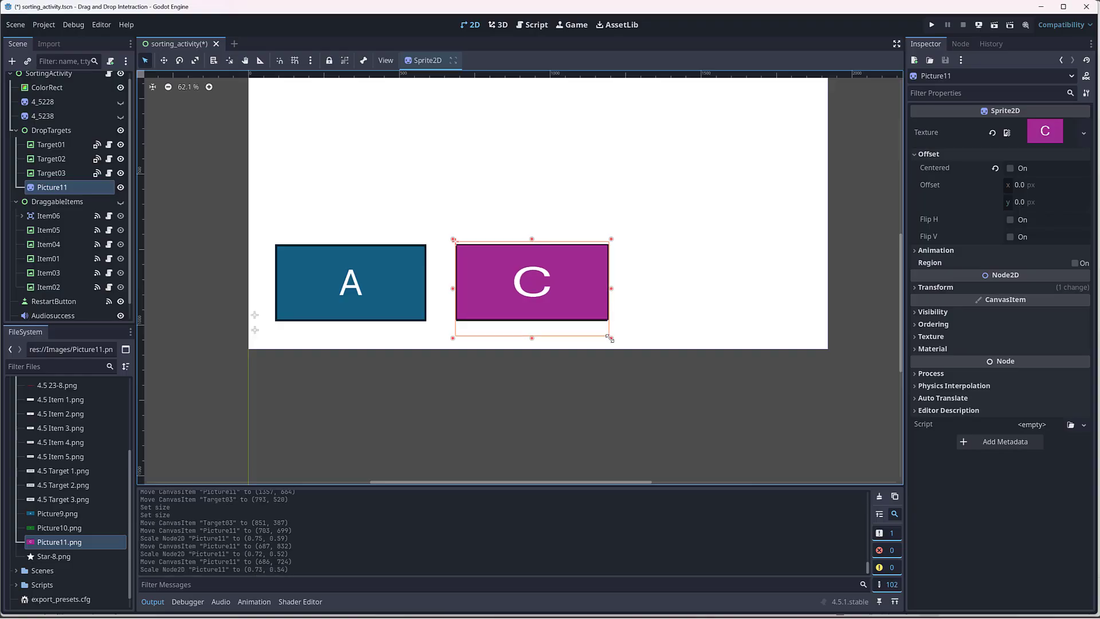
pyautogui.moveTo(585, 291); pyautogui.dragTo(754, 279)
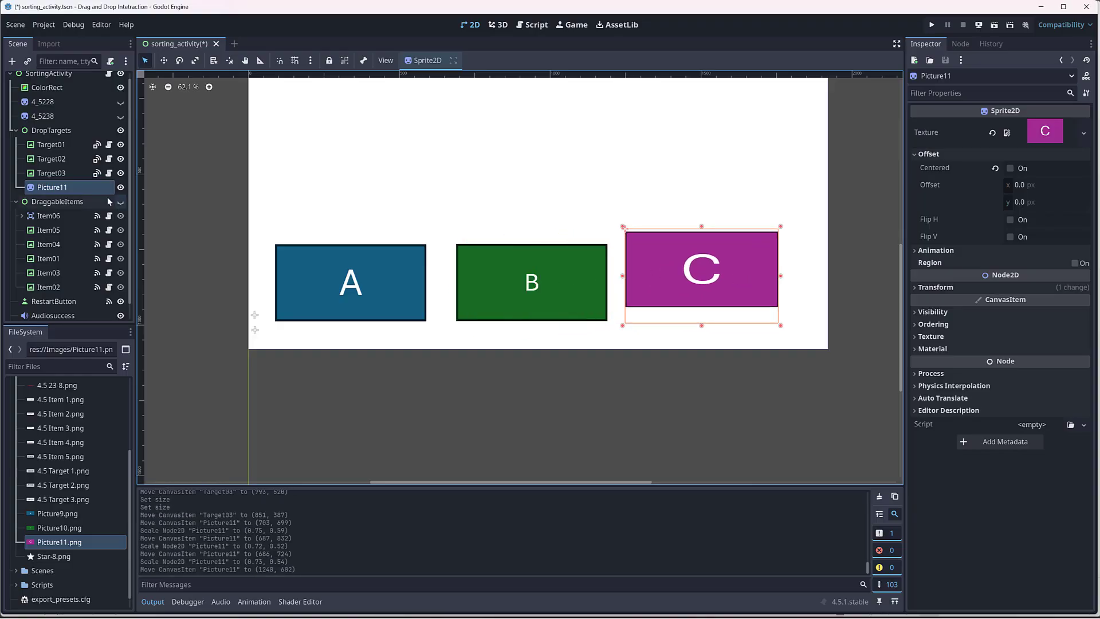
# Step: Make Picture11 a child of Target03 in the scene tree and select it
pyautogui.click(44, 174)
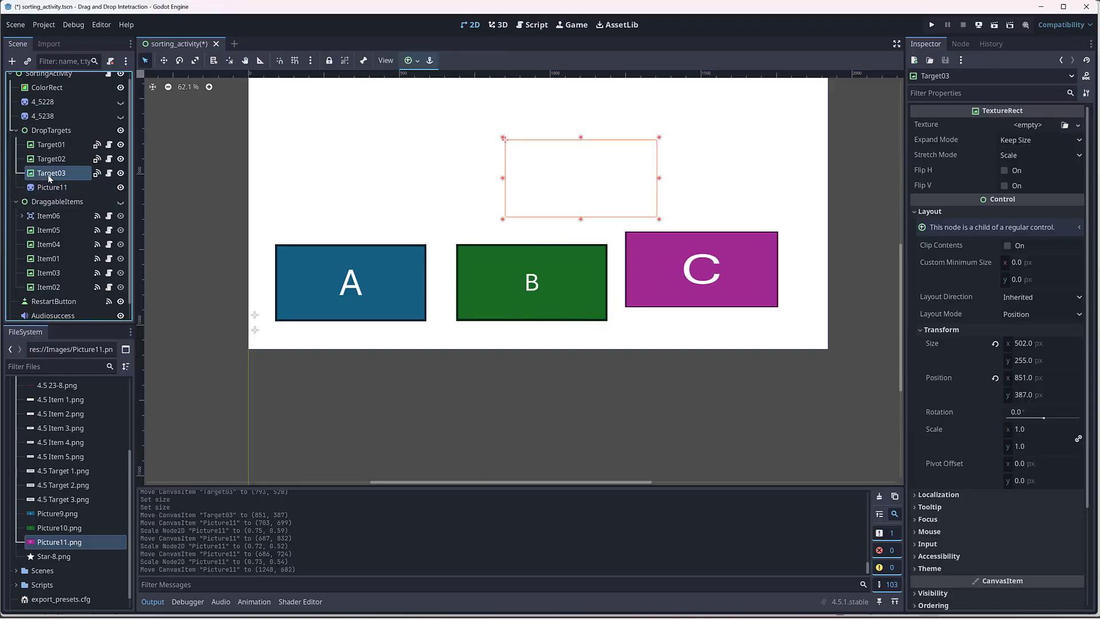
pyautogui.click(55, 189)
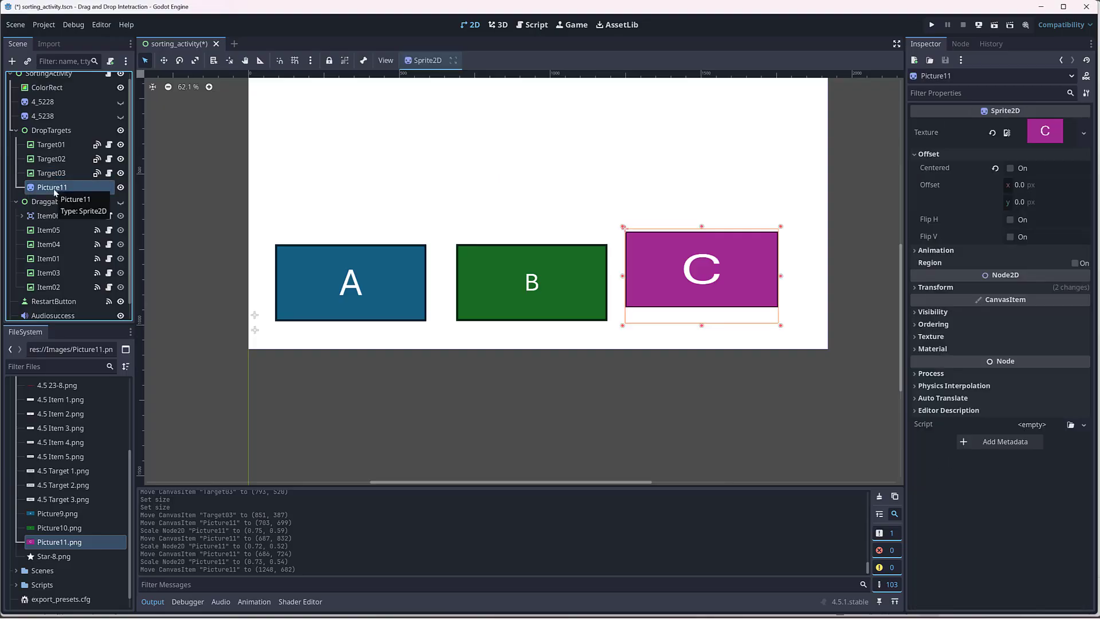
pyautogui.moveTo(47, 189); pyautogui.dragTo(56, 174)
pyautogui.click(55, 173)
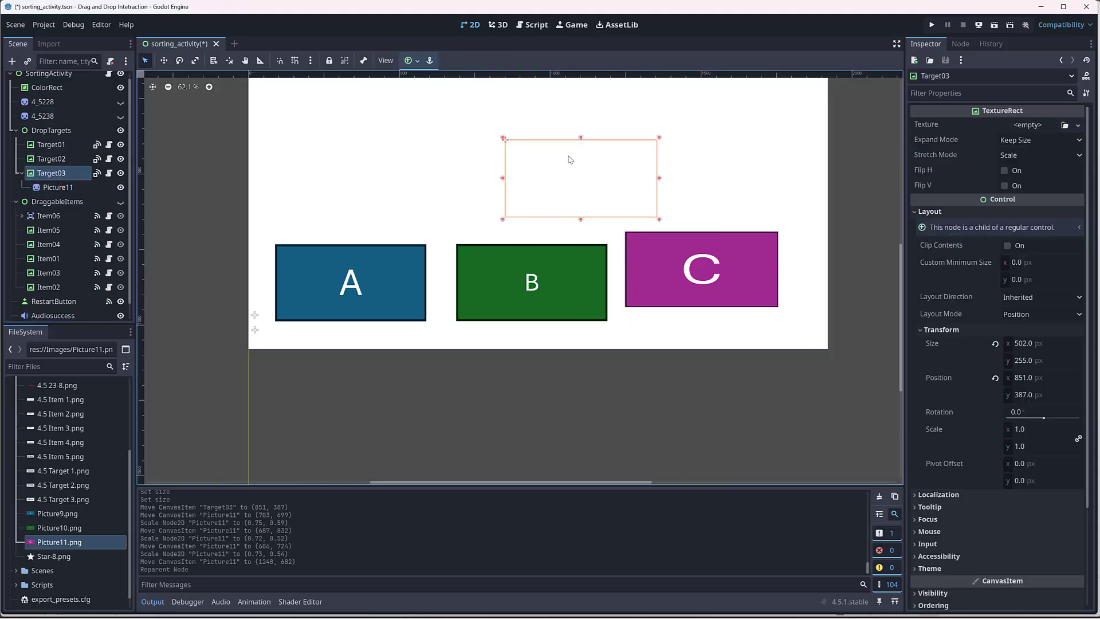
pyautogui.click(65, 188)
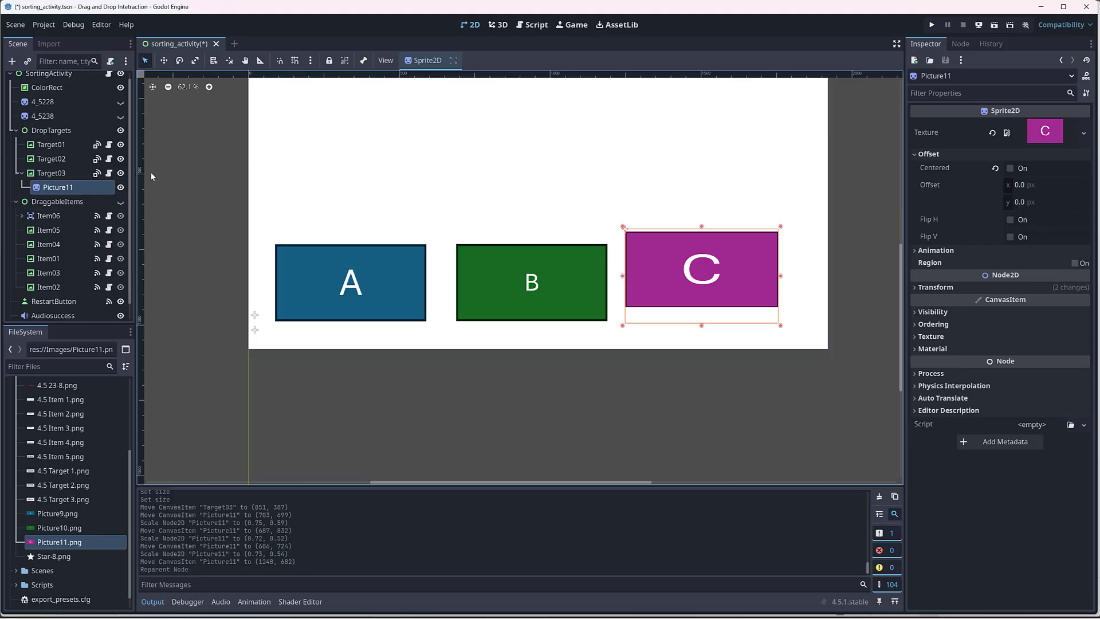
# Step: Reset Picture11's position to (0, 0) inside Target03 and select Target03 in the scene tree
pyautogui.click(916, 287)
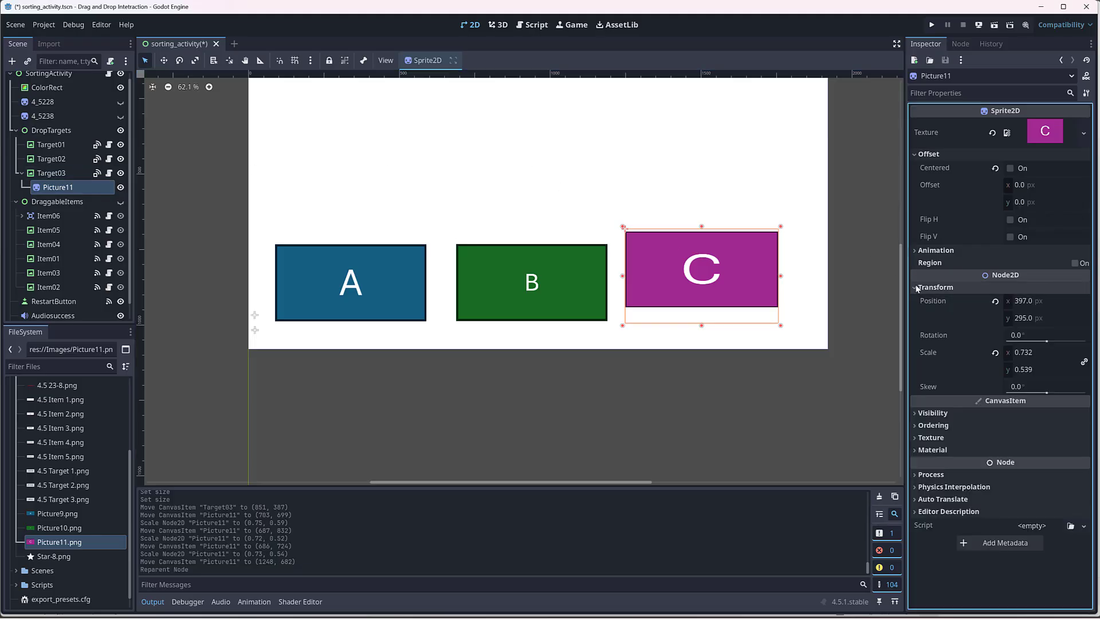
pyautogui.click(996, 301)
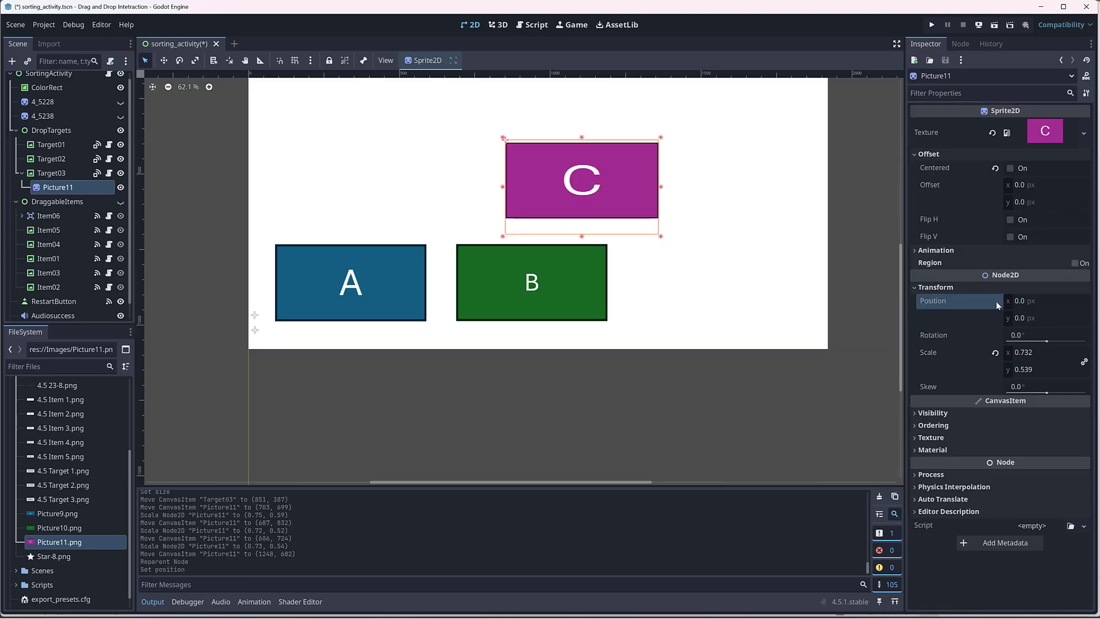
pyautogui.click(49, 173)
pyautogui.click(50, 189)
pyautogui.click(51, 179)
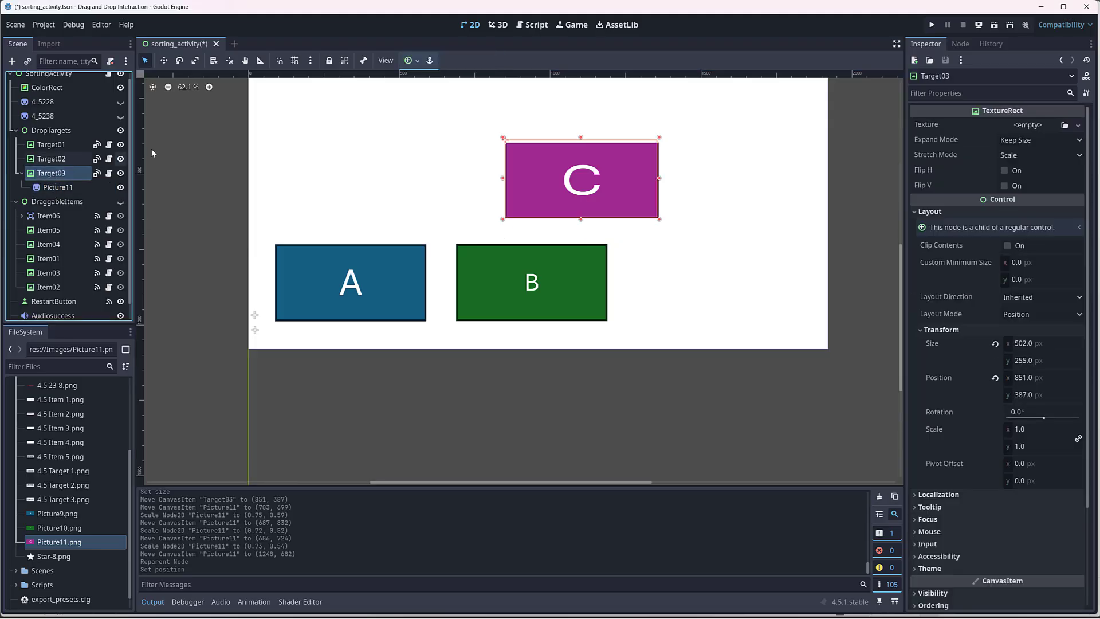
pyautogui.click(515, 148)
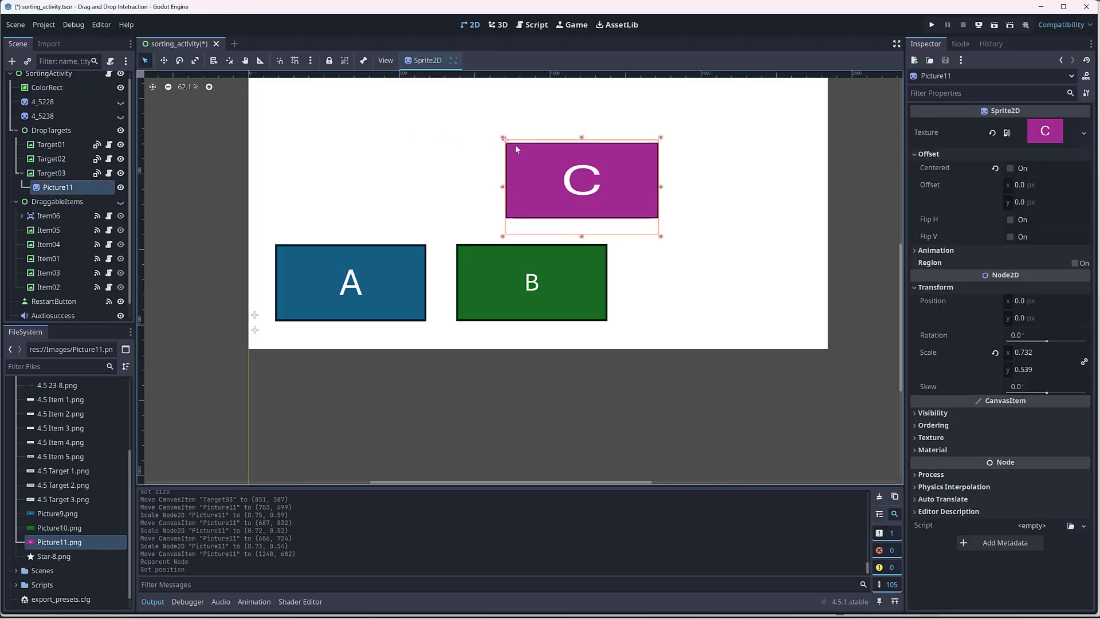
pyautogui.click(518, 145)
pyautogui.click(520, 149)
pyautogui.click(52, 173)
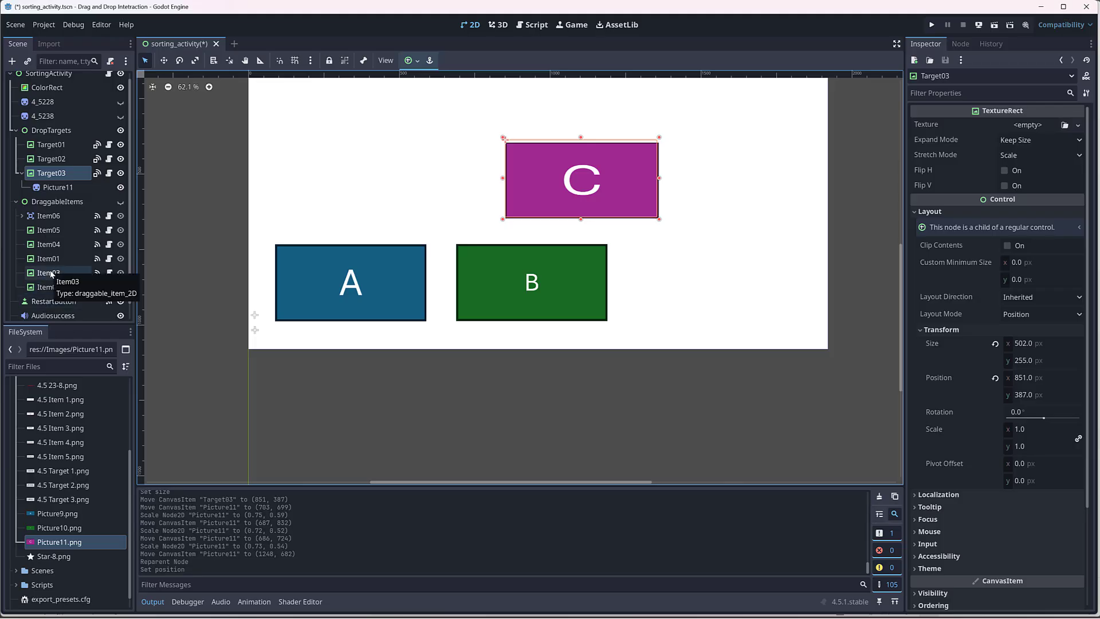
pyautogui.click(121, 201)
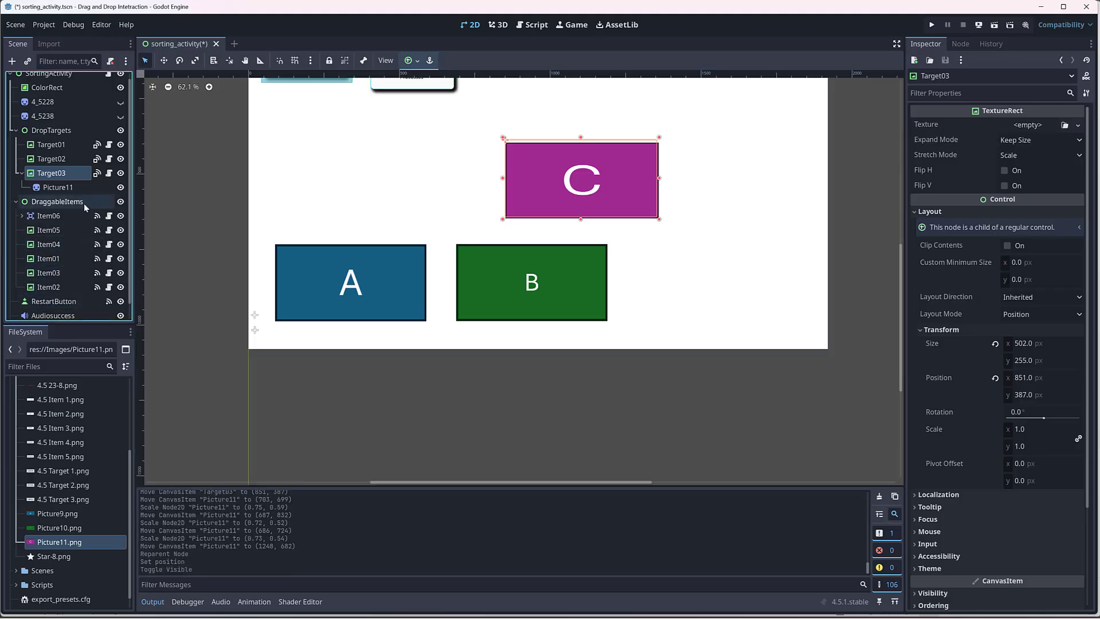
pyautogui.click(324, 170)
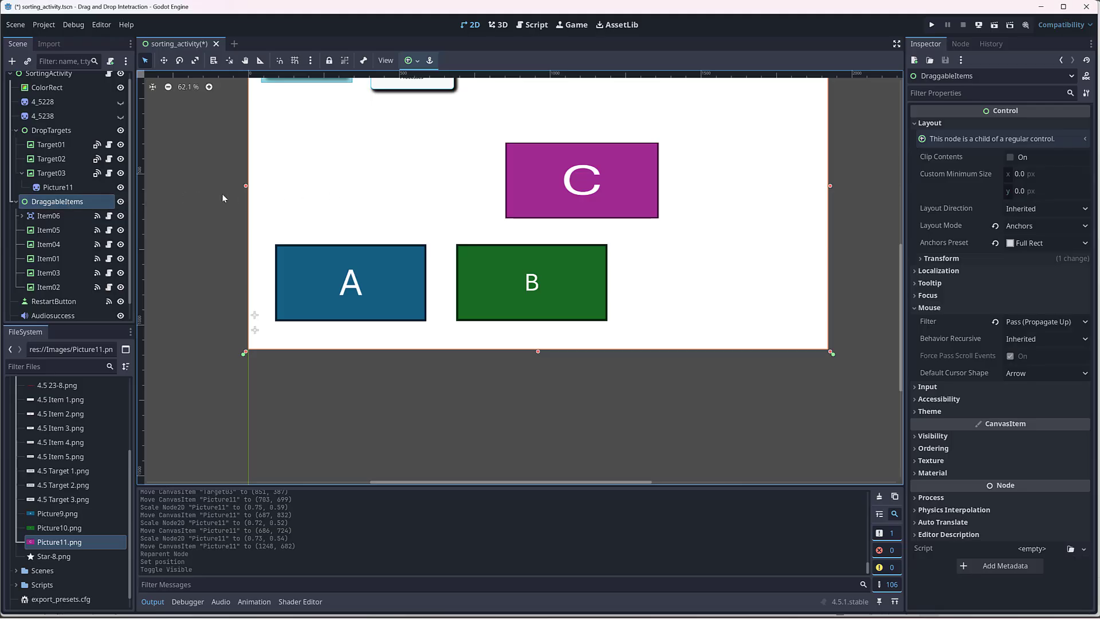
pyautogui.click(120, 201)
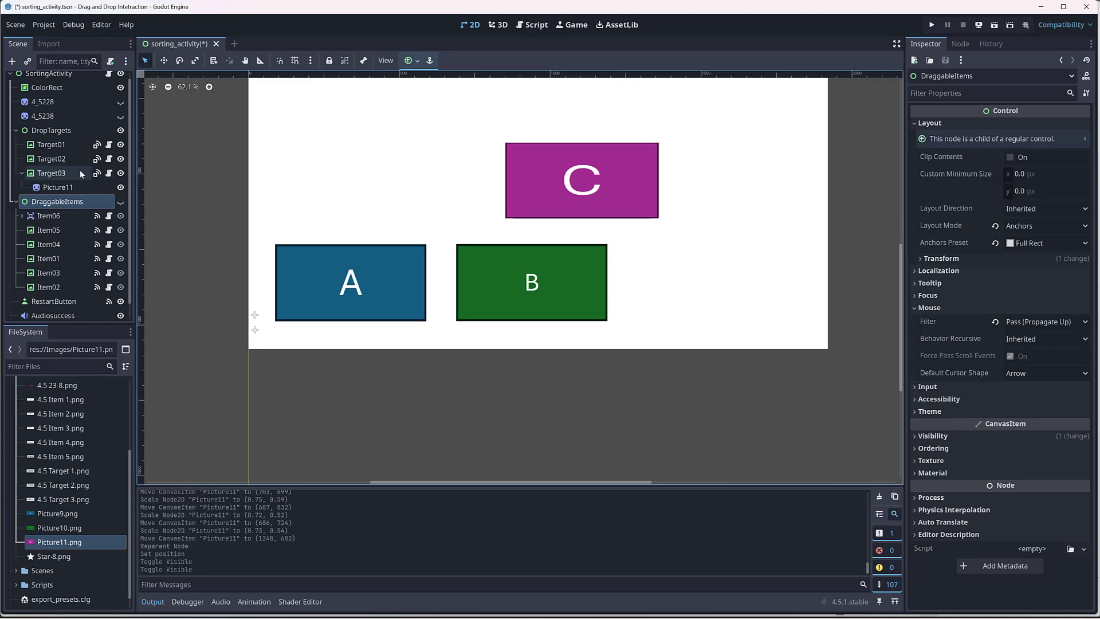
# Step: Move Target03 with its C picture beside Target02, to about (1292, 731)
pyautogui.click(58, 174)
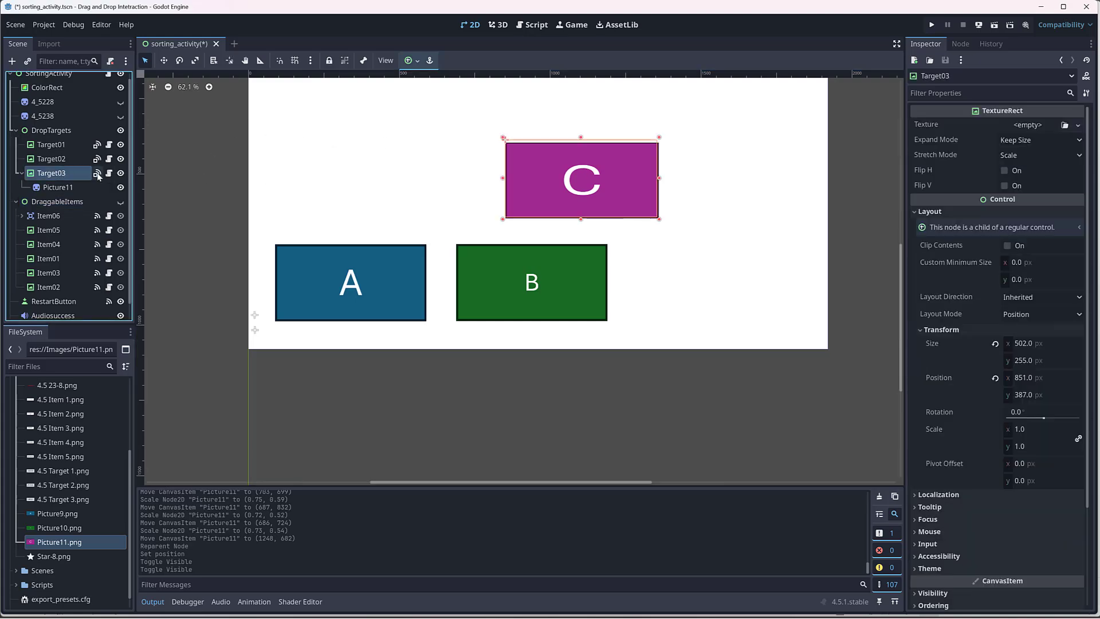
pyautogui.click(165, 63)
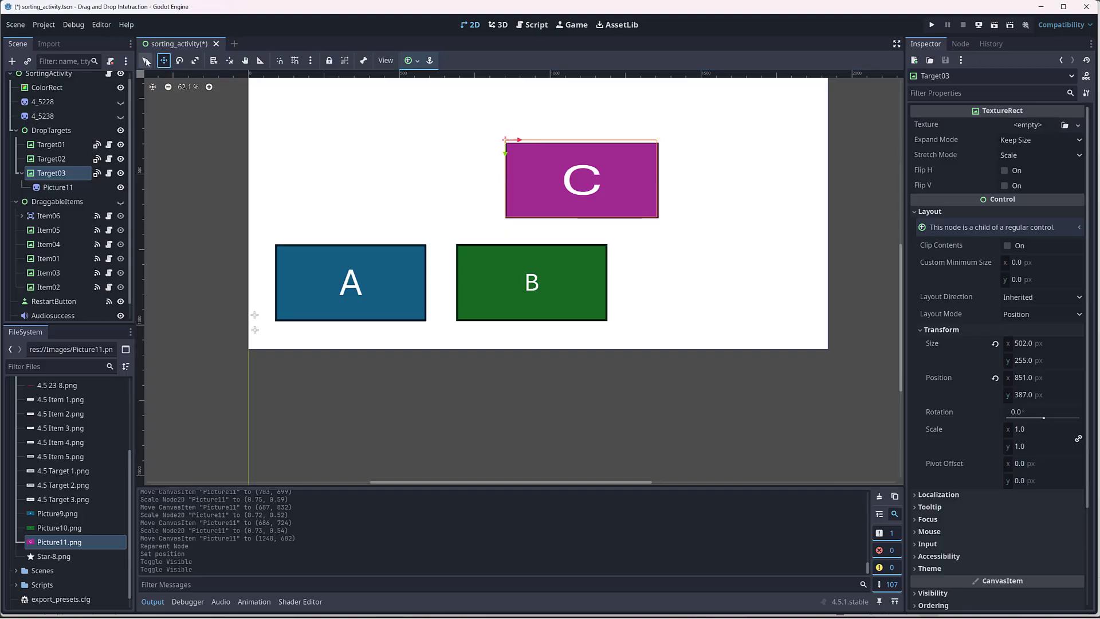
pyautogui.moveTo(526, 153); pyautogui.dragTo(656, 256)
pyautogui.click(58, 176)
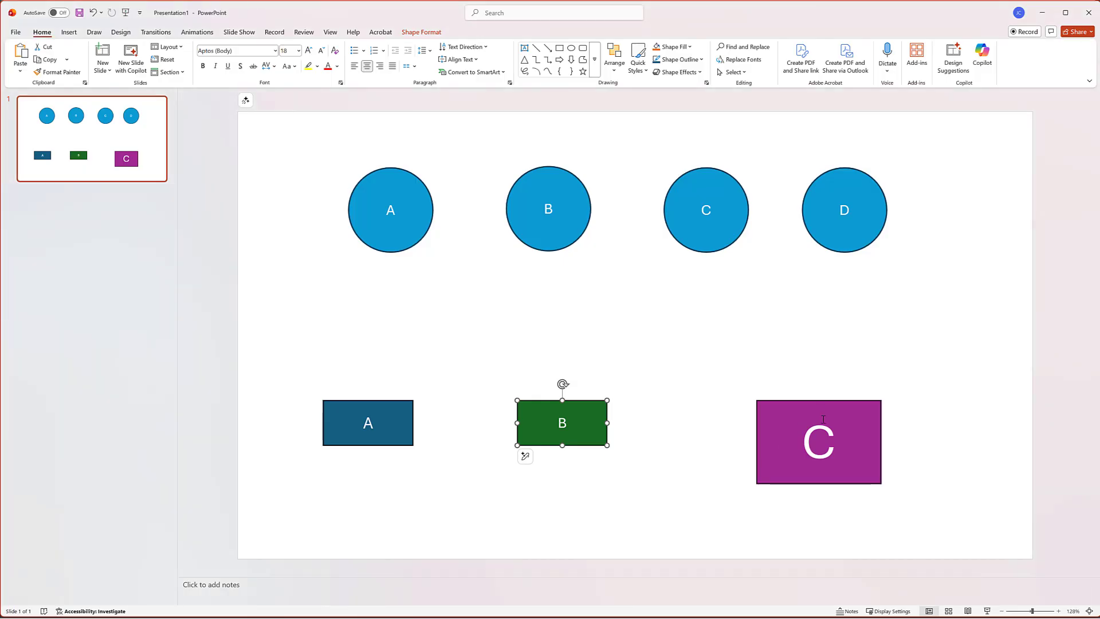
# Step: Switch to PowerPoint, move the C rectangle aside, and duplicate the B rectangle with the copy's label changed to D
pyautogui.click(810, 407)
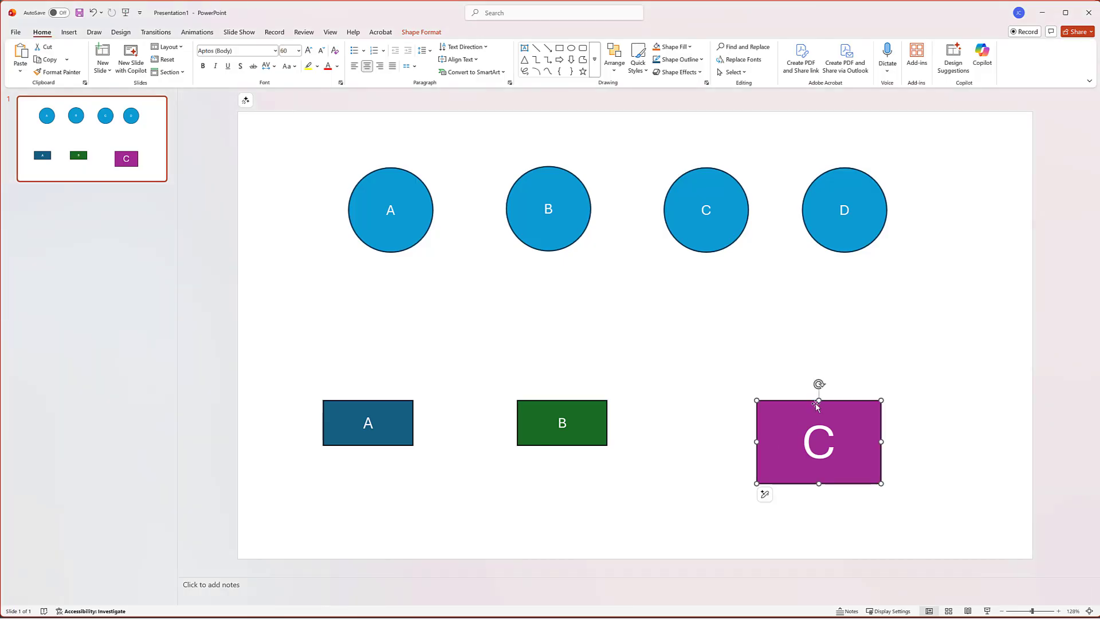
pyautogui.moveTo(781, 407); pyautogui.dragTo(625, 436)
pyautogui.click(583, 402)
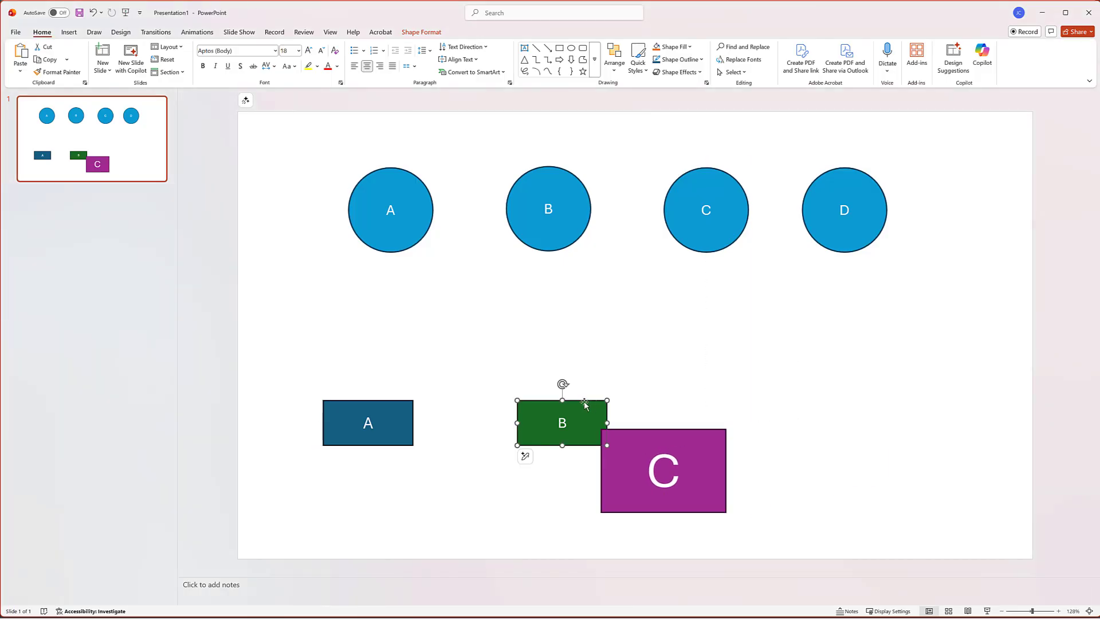
pyautogui.moveTo(584, 402); pyautogui.dragTo(888, 353)
pyautogui.doubleClick(867, 374)
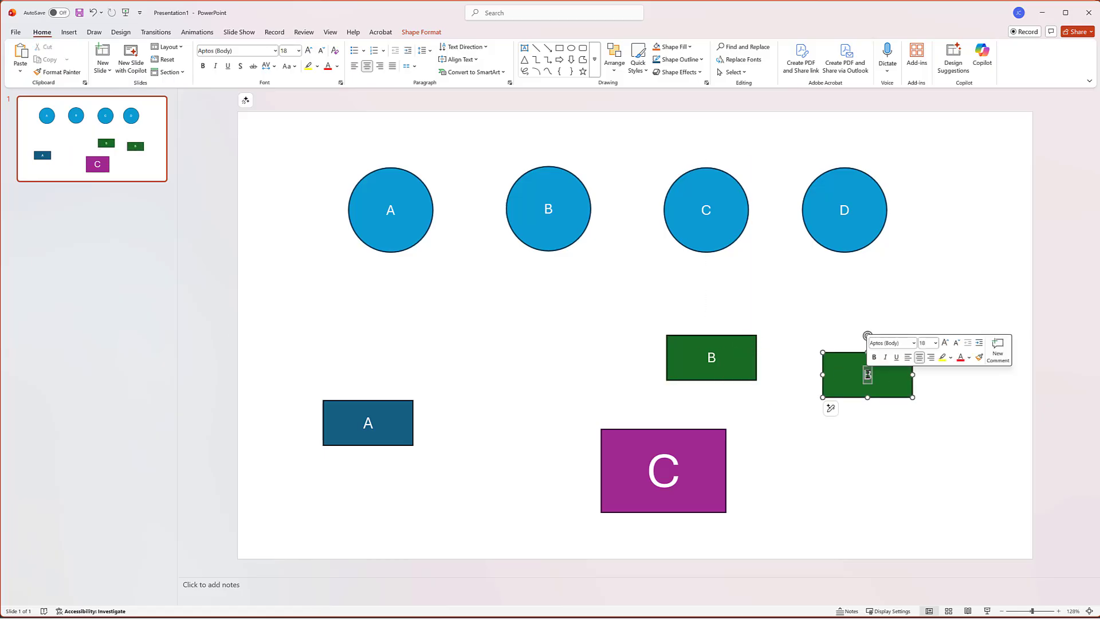
pyautogui.write('d')
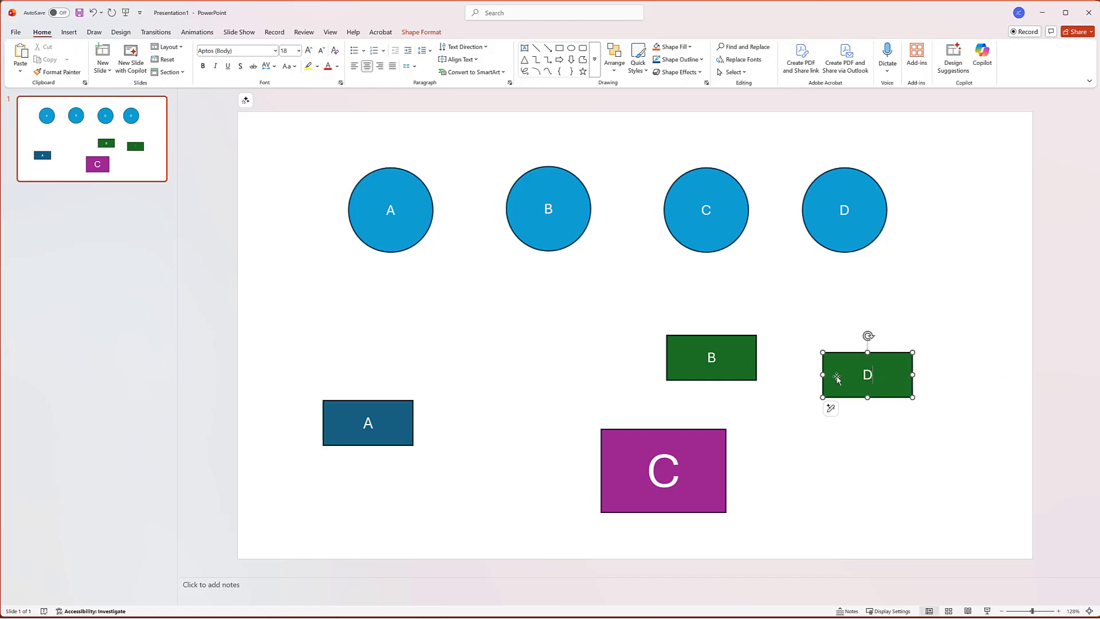
# Step: Save the green D rectangle as the PNG picture Picture17.png in the project's Images folder
pyautogui.click(832, 322)
pyautogui.click(846, 356)
pyautogui.rightClick(846, 357)
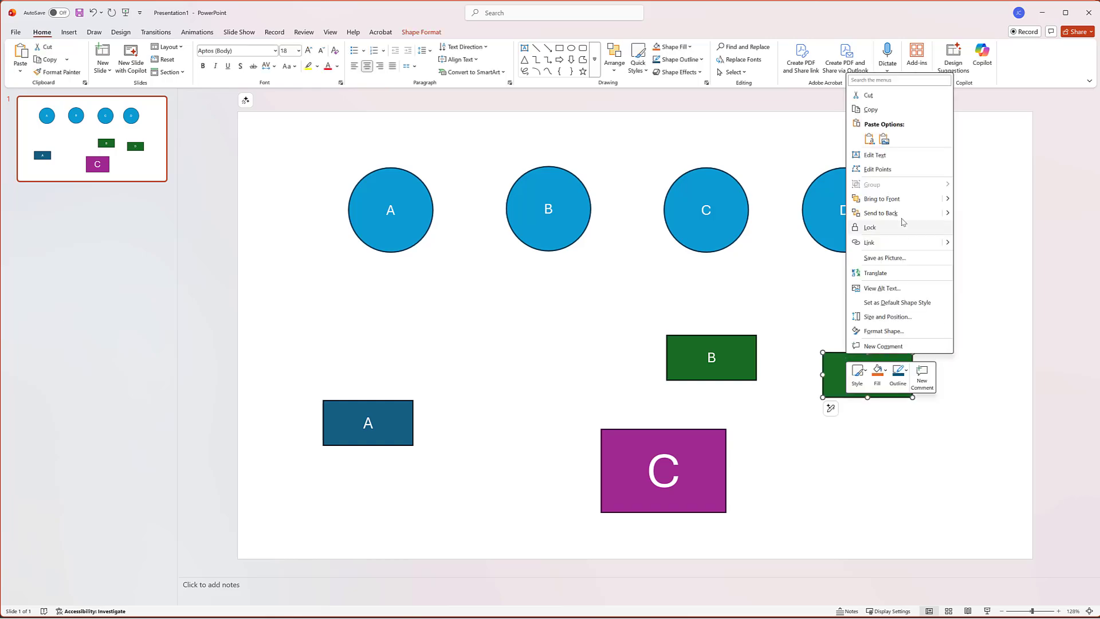
pyautogui.click(884, 257)
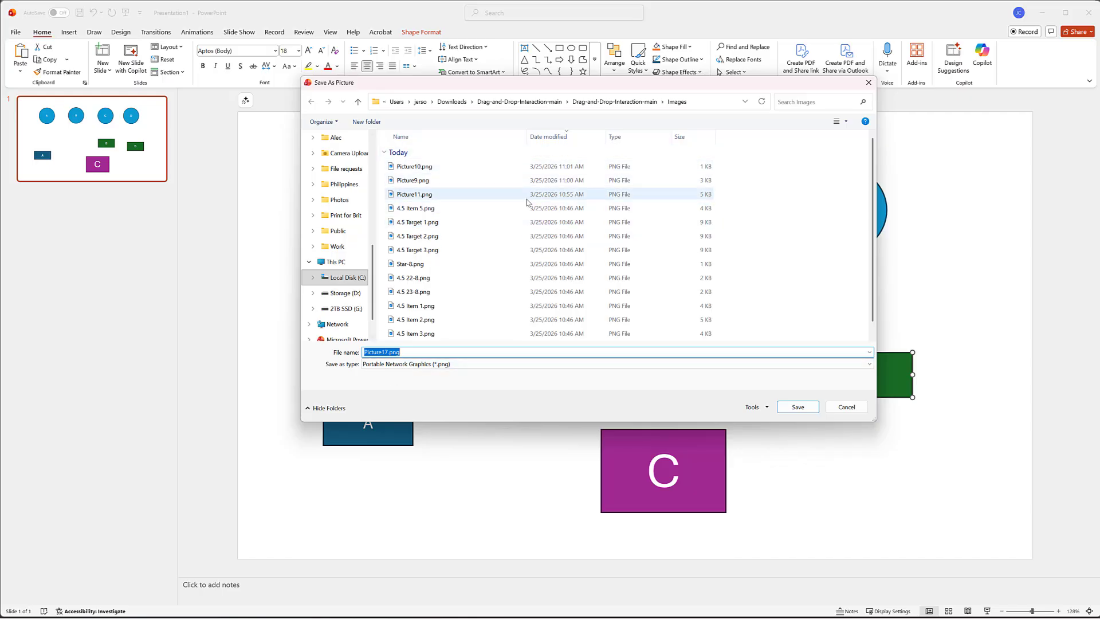
pyautogui.click(808, 409)
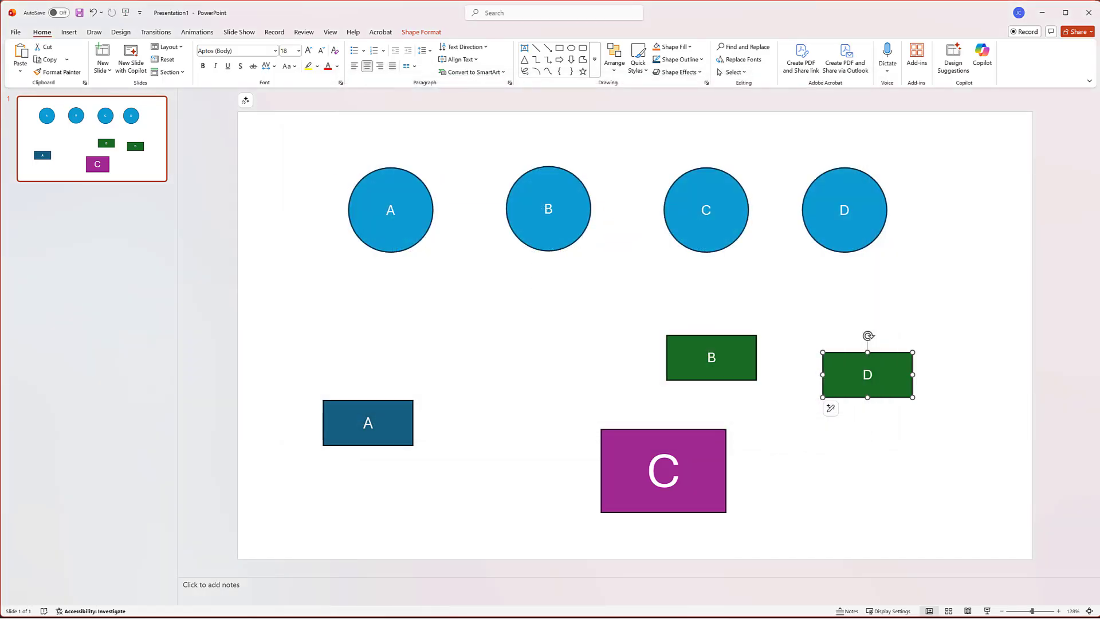
# Step: Switch back to Godot and duplicate Target03 together with its child picture
pyautogui.click(836, 615)
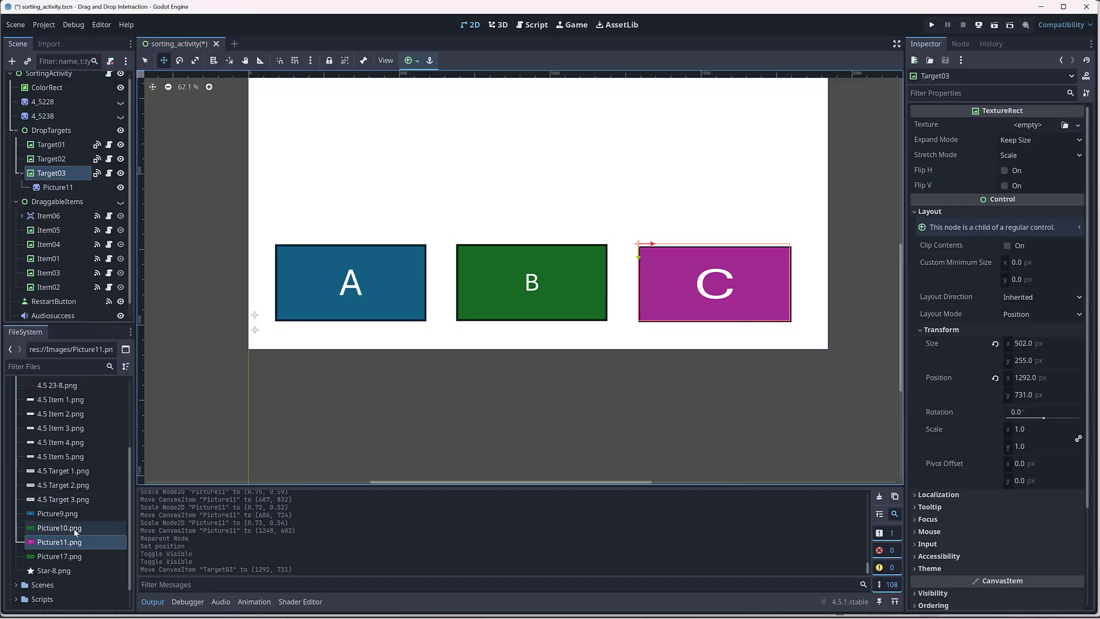
pyautogui.moveTo(59, 556); pyautogui.dragTo(50, 159)
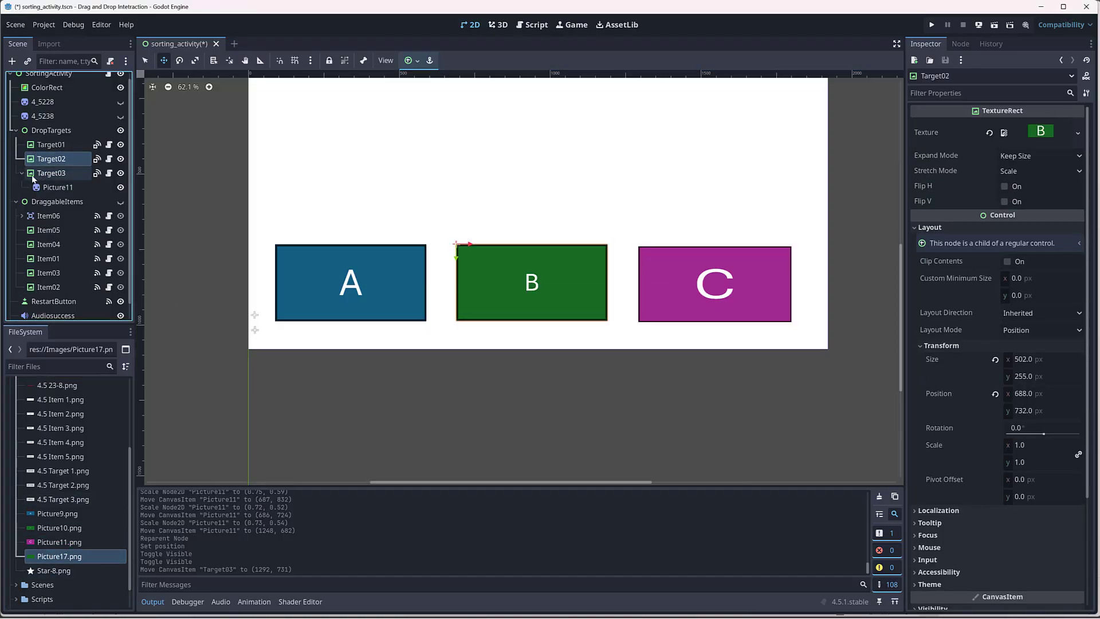
pyautogui.click(22, 173)
pyautogui.click(33, 174)
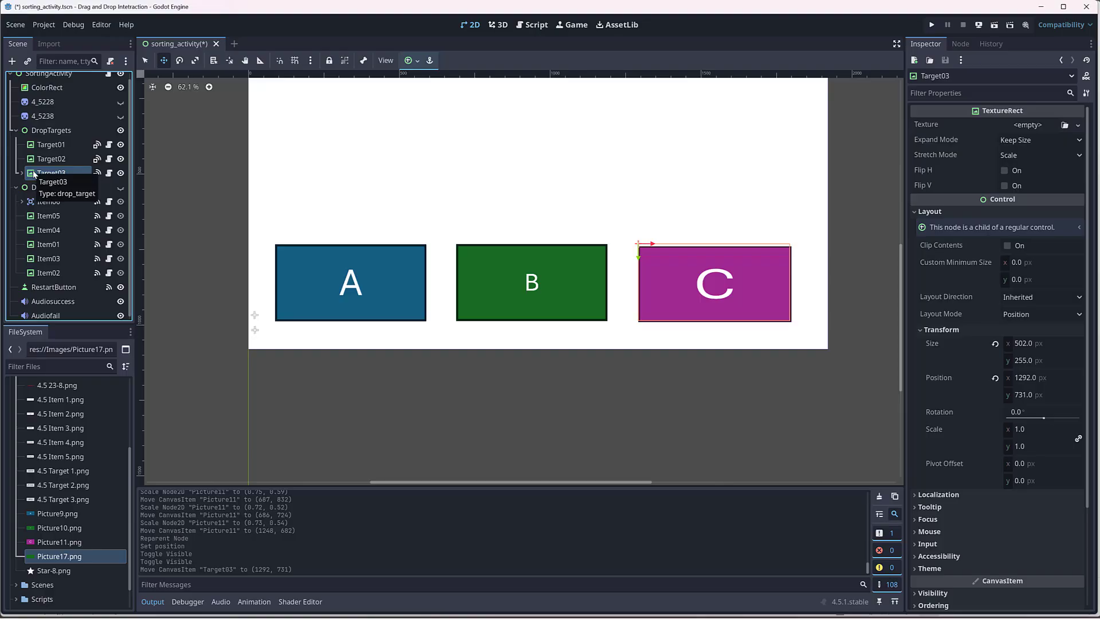
pyautogui.rightClick(33, 174)
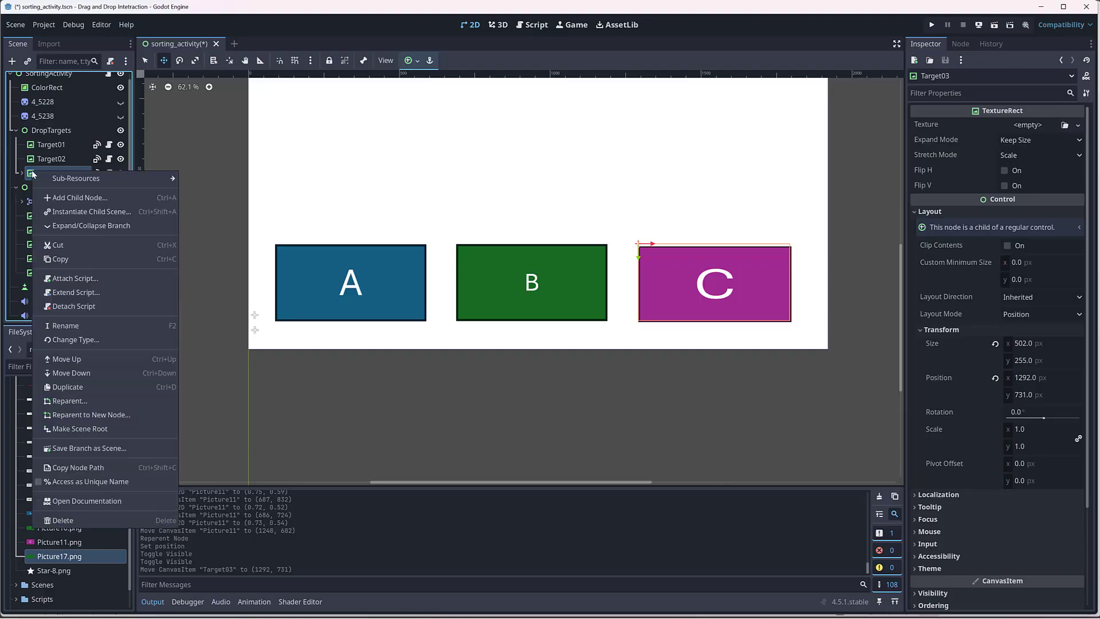
pyautogui.click(87, 387)
pyautogui.click(57, 201)
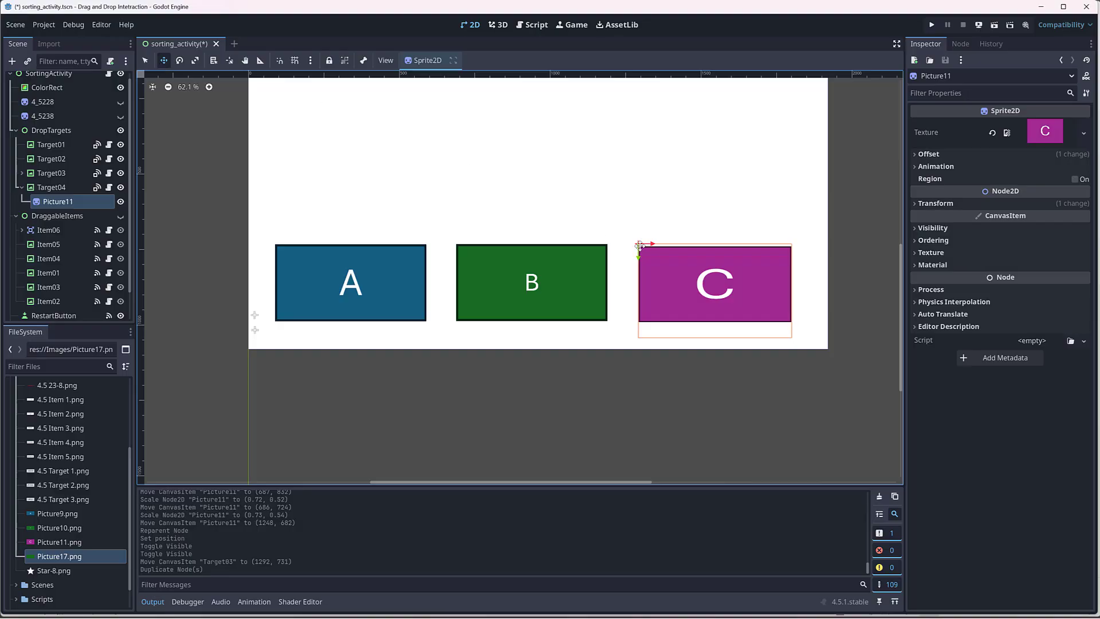
pyautogui.moveTo(679, 273); pyautogui.dragTo(696, 180)
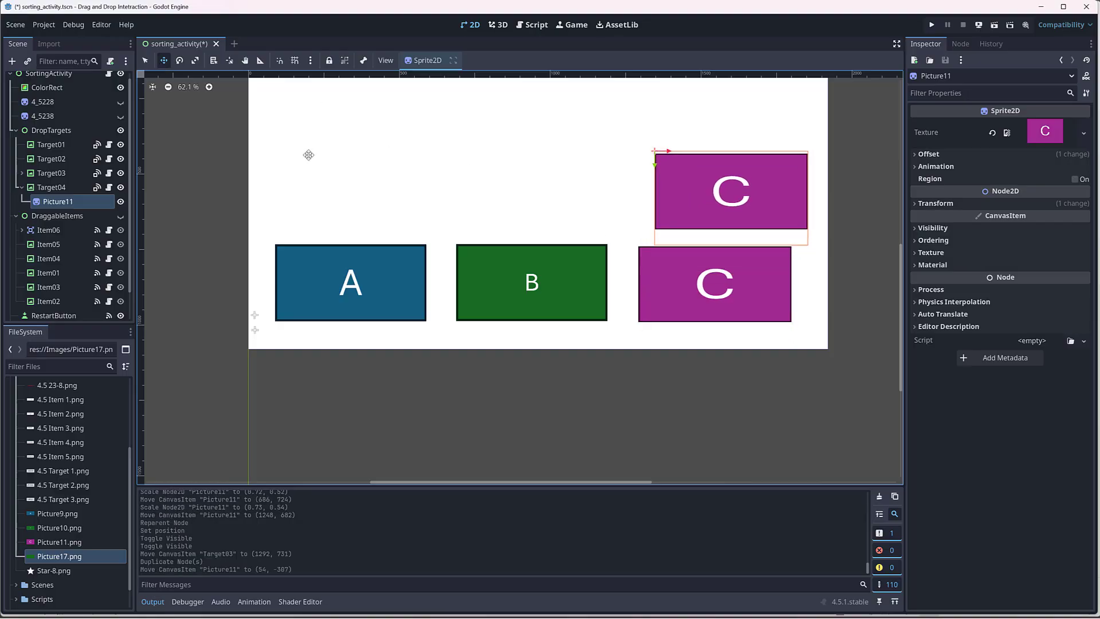
pyautogui.hotkey('ctrl', 'z')
# Step: Move Target04 above Target03 to about (1322, 428) and replace its child Picture11's texture with Picture17.png
pyautogui.click(50, 189)
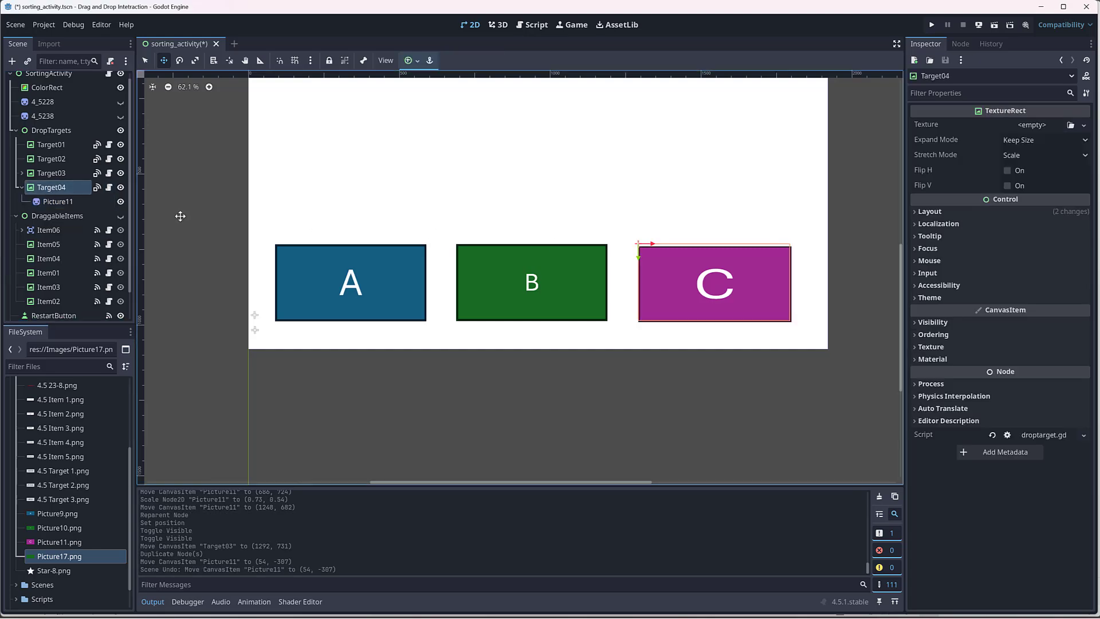
pyautogui.moveTo(670, 264); pyautogui.dragTo(684, 170)
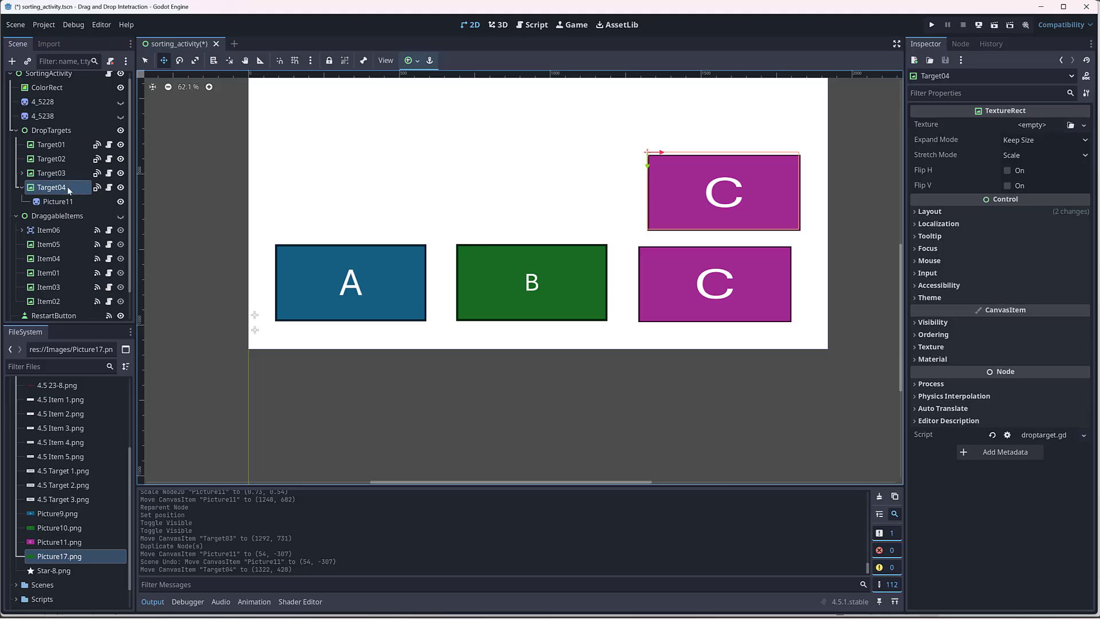
pyautogui.click(58, 202)
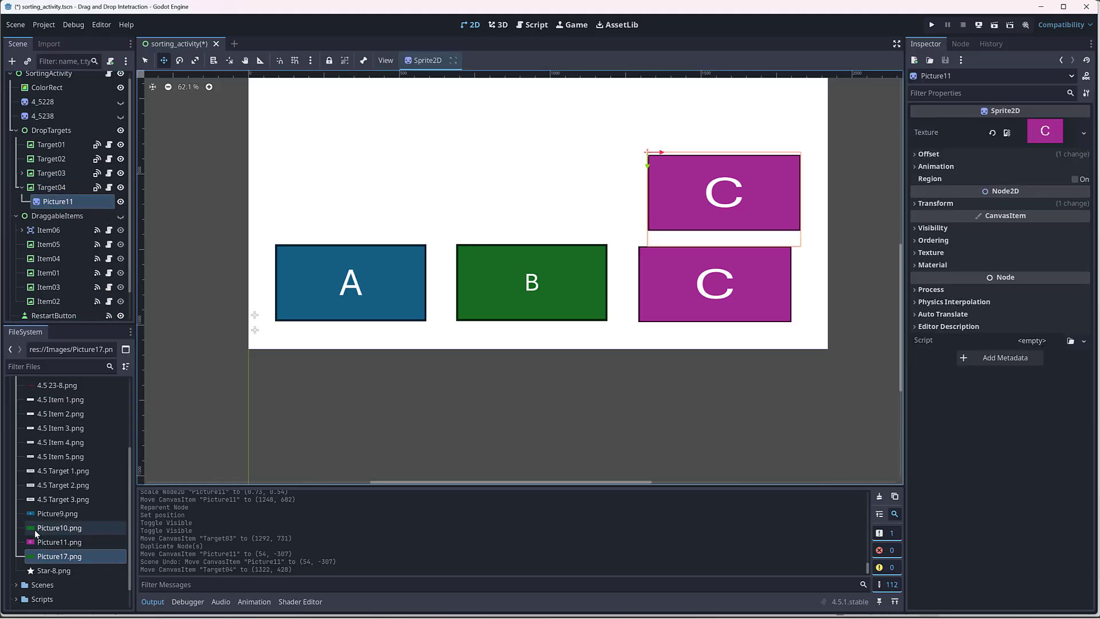
pyautogui.moveTo(35, 557); pyautogui.dragTo(1037, 135)
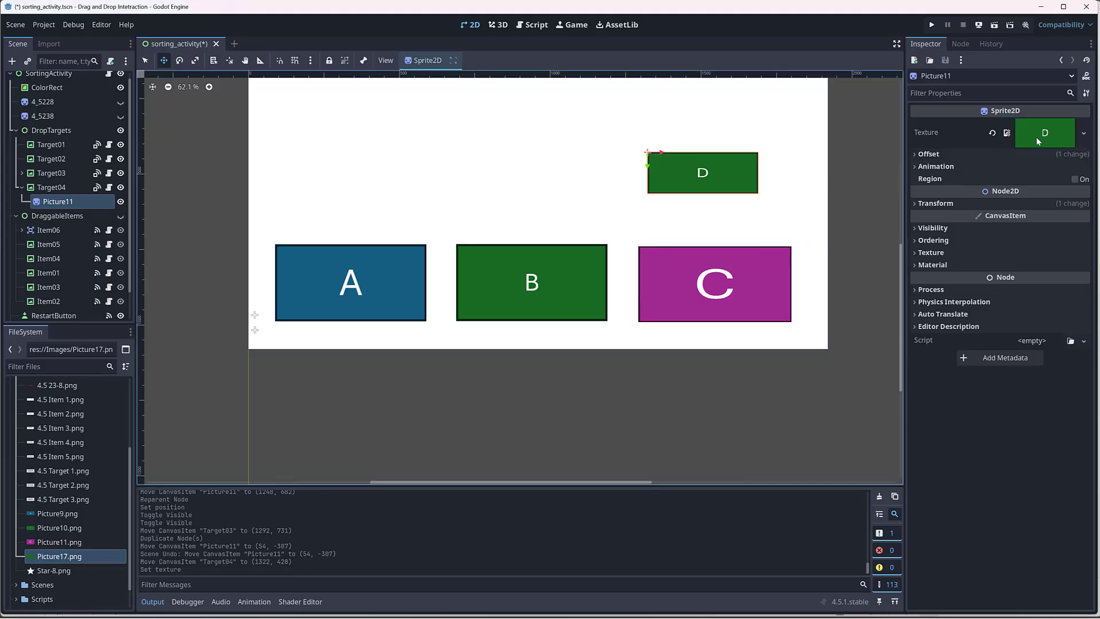
# Step: Resize Target04 to about 367 × 138 px to fit the D picture
pyautogui.click(62, 191)
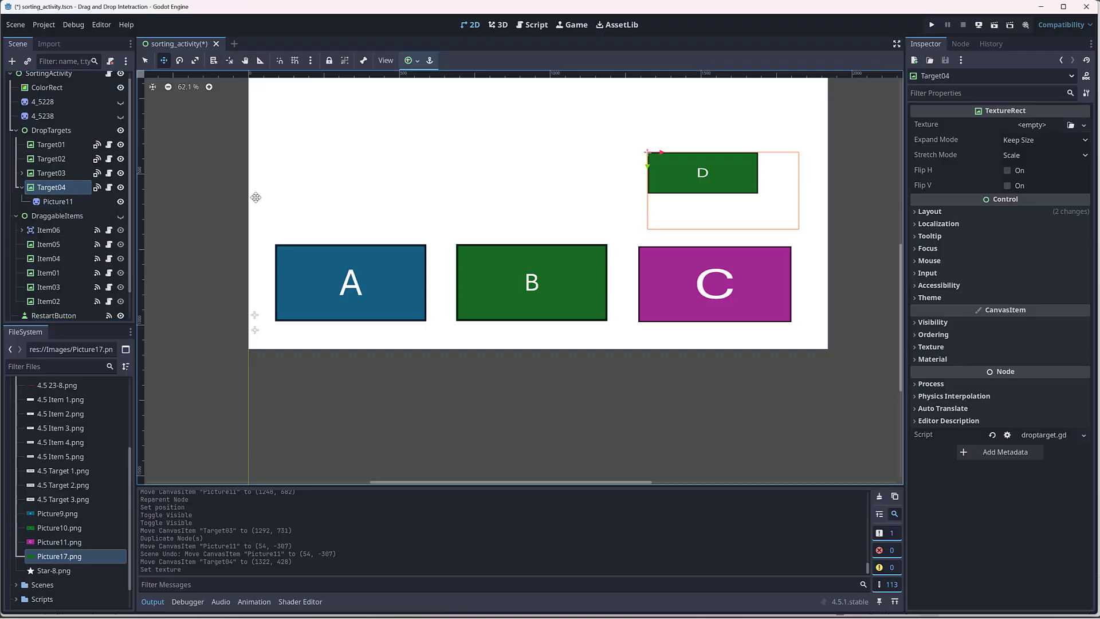
pyautogui.press('q')
pyautogui.moveTo(801, 232); pyautogui.dragTo(760, 196)
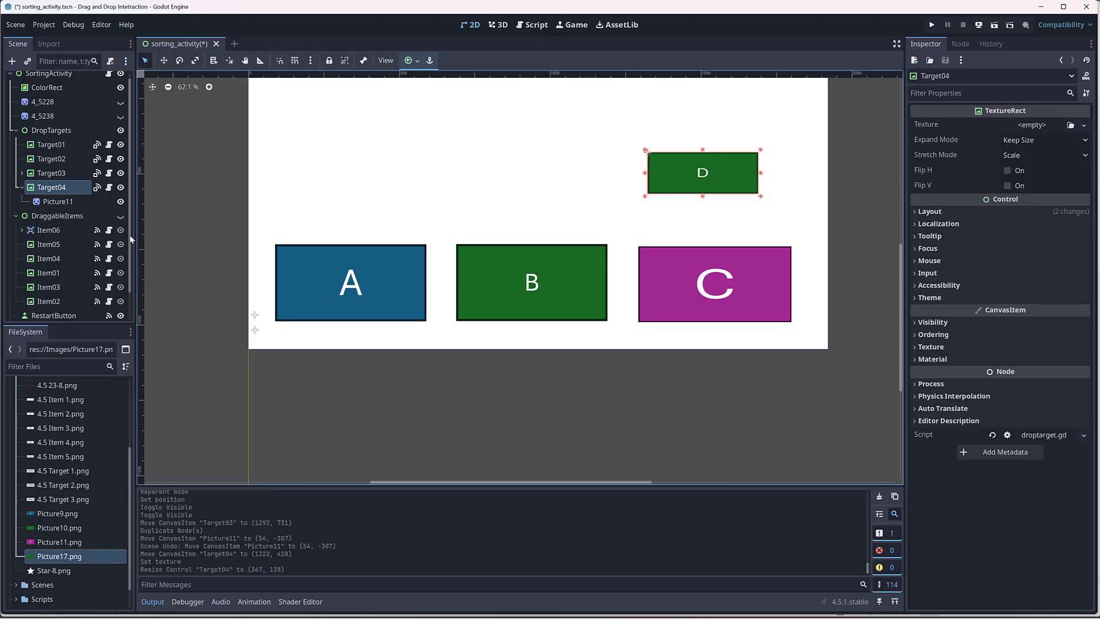
# Step: Reset the D picture's scale to 1.0, resize Target04 to about 503 × 252 px to match, and collapse its branch
pyautogui.click(57, 201)
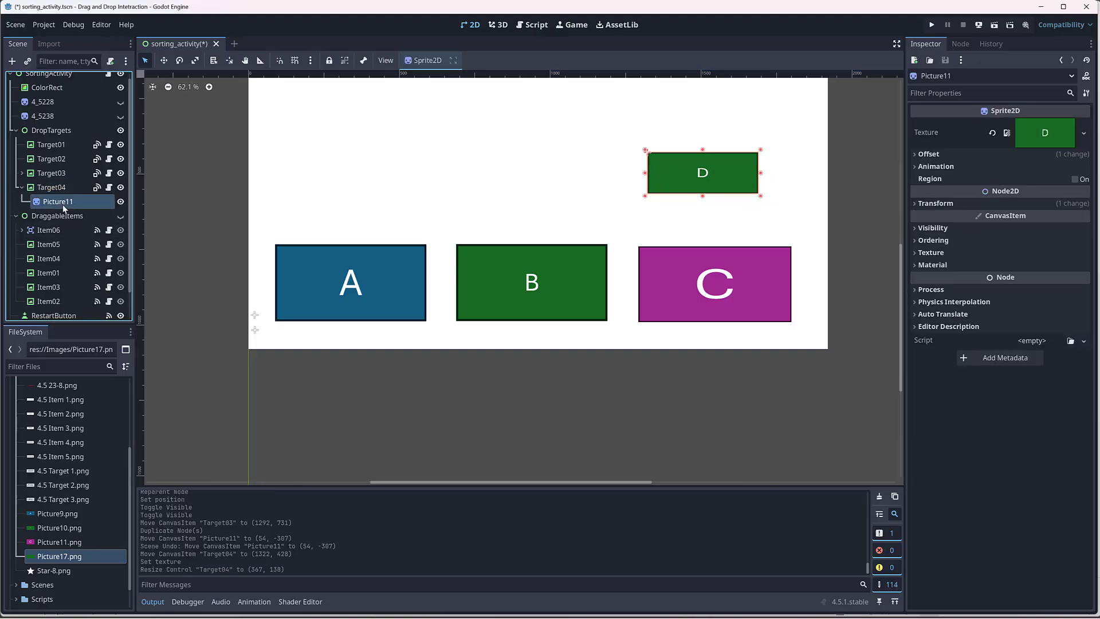
pyautogui.click(914, 205)
pyautogui.click(994, 269)
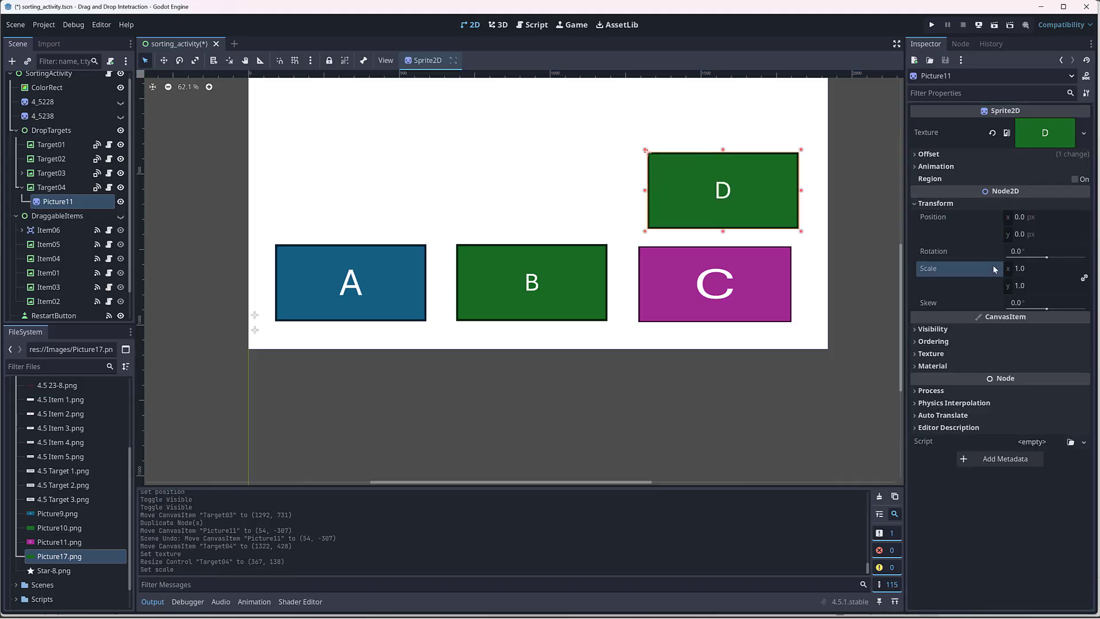
pyautogui.click(56, 188)
pyautogui.moveTo(761, 199); pyautogui.dragTo(803, 233)
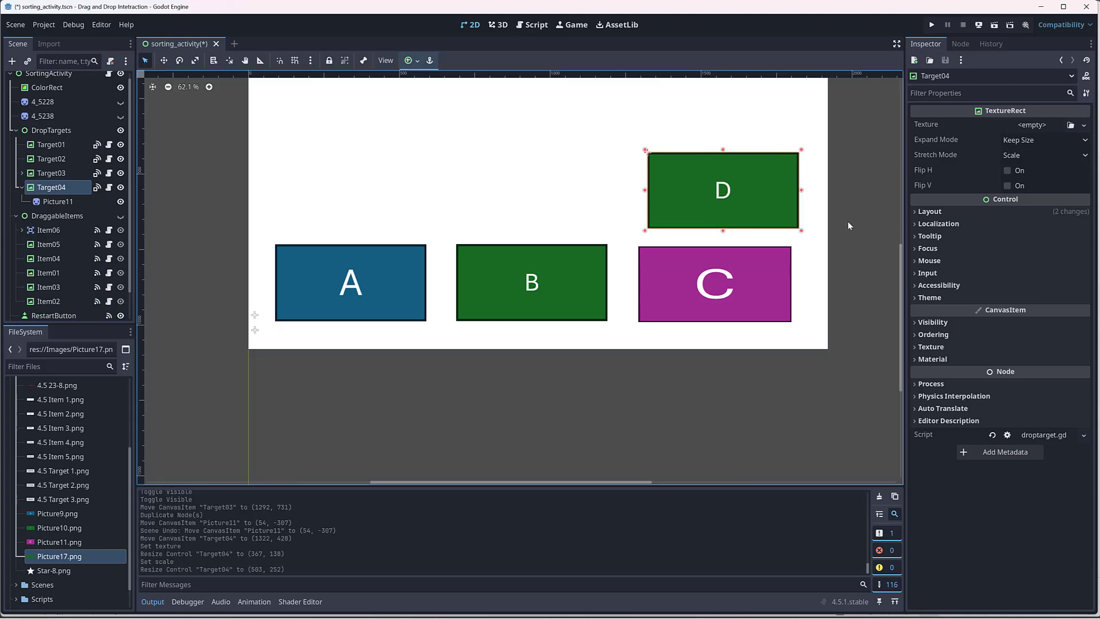
pyautogui.click(21, 188)
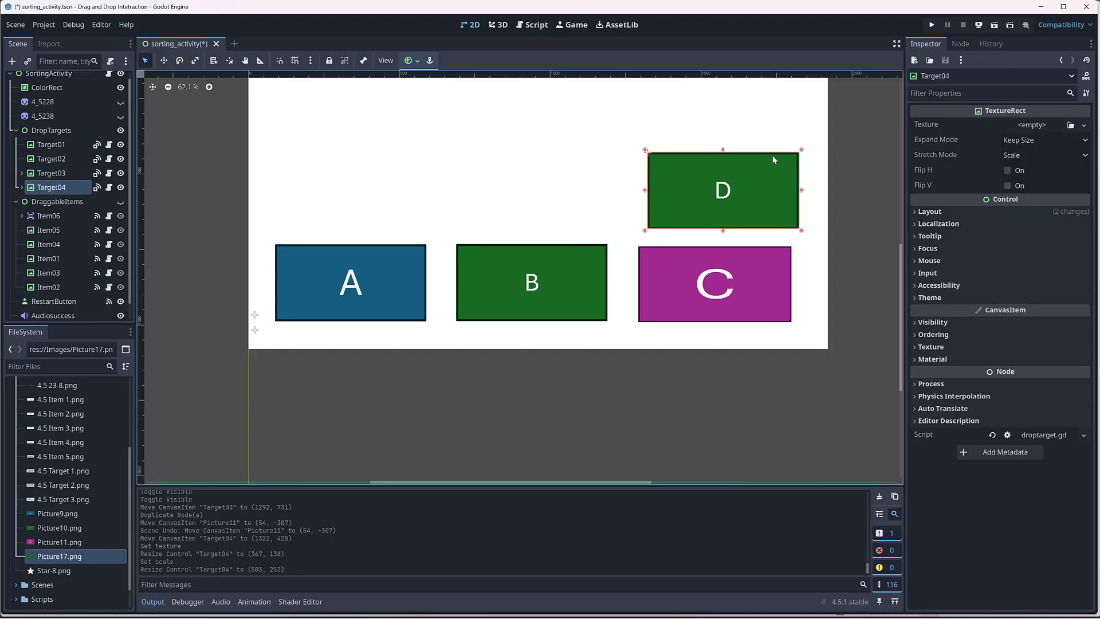
pyautogui.scroll(2, 862, 201)
pyautogui.moveTo(860, 201); pyautogui.dragTo(849, 288, button='middle')
pyautogui.scroll(1, 830, 249)
pyautogui.scroll(-1, 829, 249)
pyautogui.scroll(2, 836, 245)
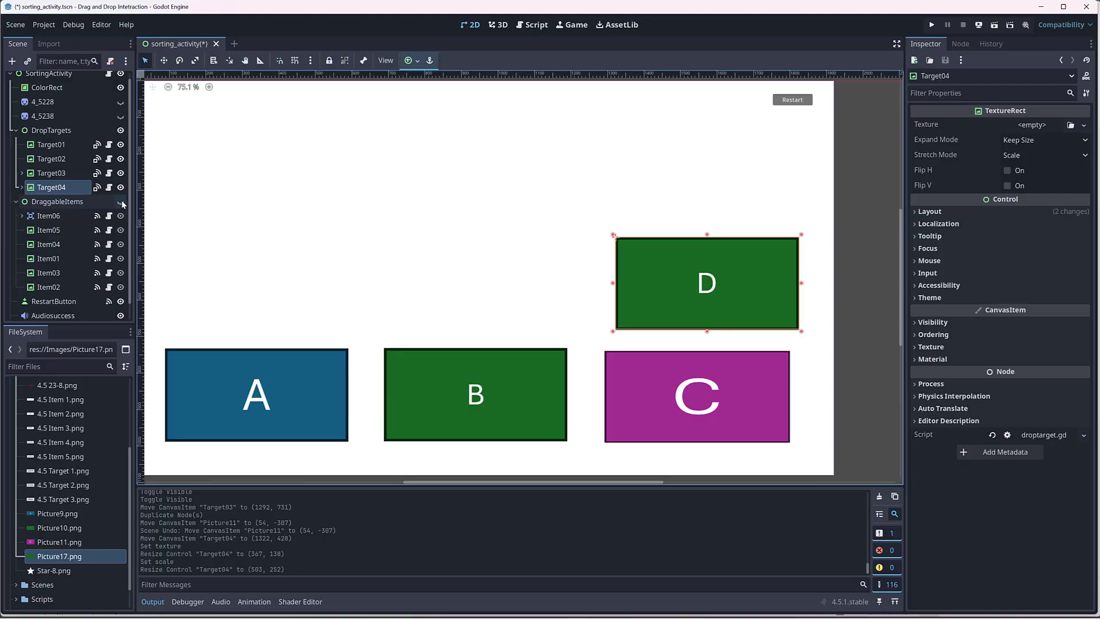
# Step: Make the DraggableItems group visible in the scene again
pyautogui.click(120, 202)
pyautogui.scroll(2, 400, 221)
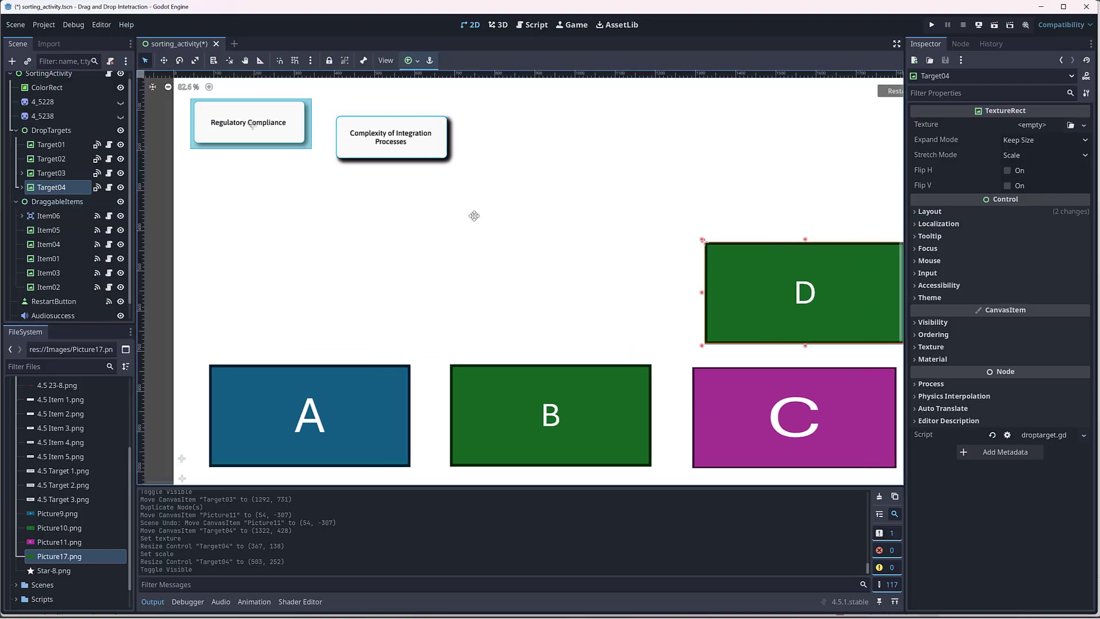
pyautogui.moveTo(475, 216); pyautogui.dragTo(502, 226, button='middle')
pyautogui.scroll(-2, 491, 224)
pyautogui.scroll(1, 499, 224)
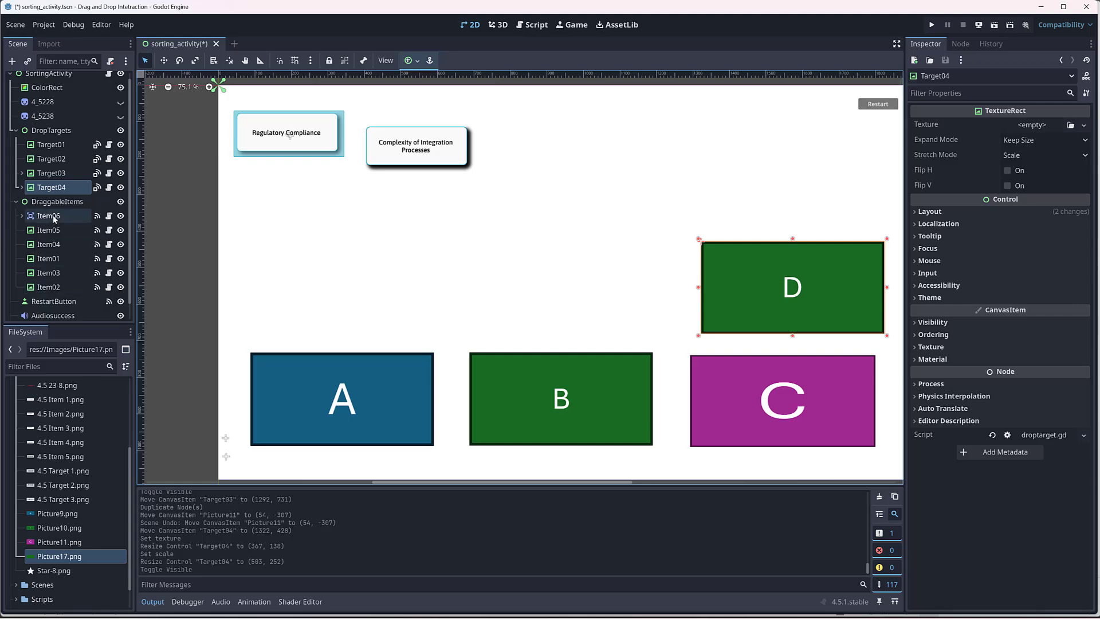
# Step: Examine the drop target assignments of Item02 and Item06 and the properties of the DraggableItems group
pyautogui.click(50, 287)
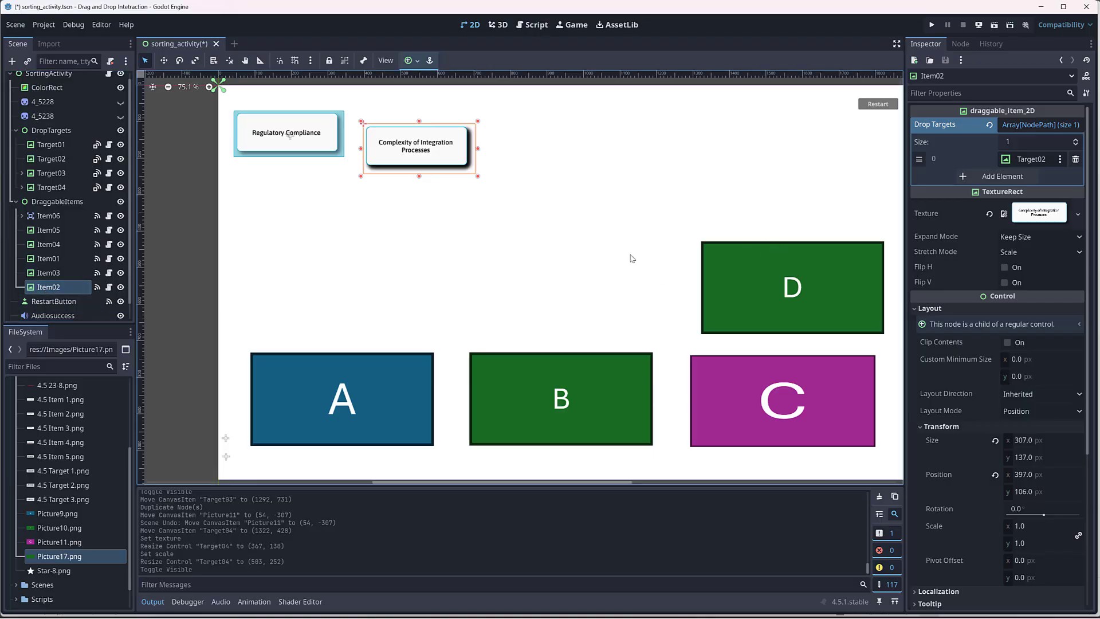
pyautogui.click(51, 216)
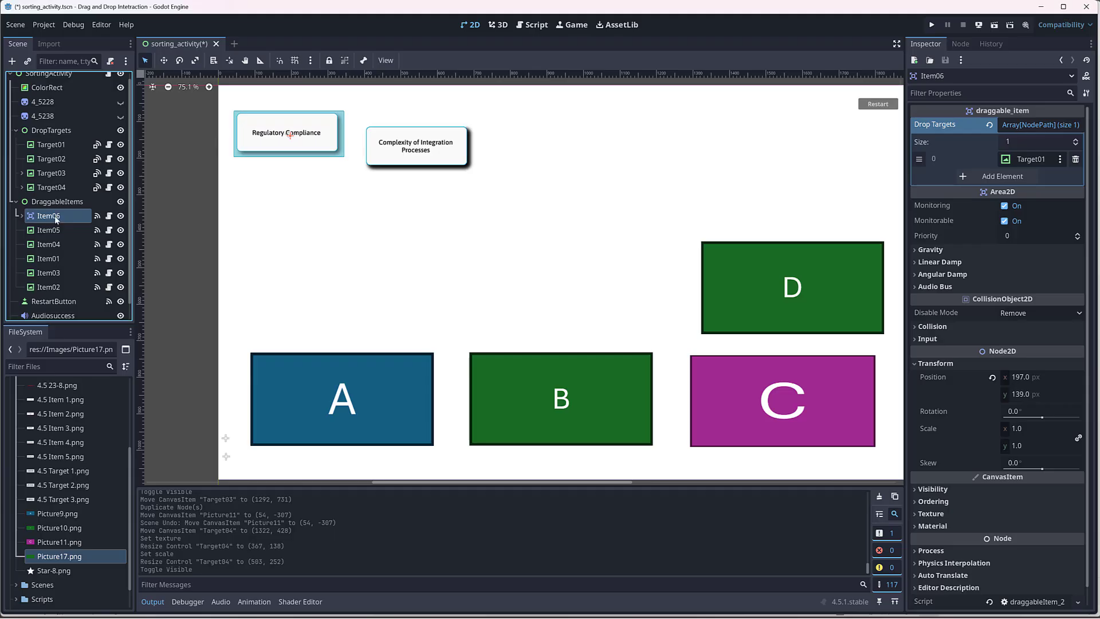
pyautogui.moveTo(55, 217)
pyautogui.mouseDown()
pyautogui.moveTo(48, 299)
pyautogui.moveTo(54, 217)
pyautogui.mouseUp()
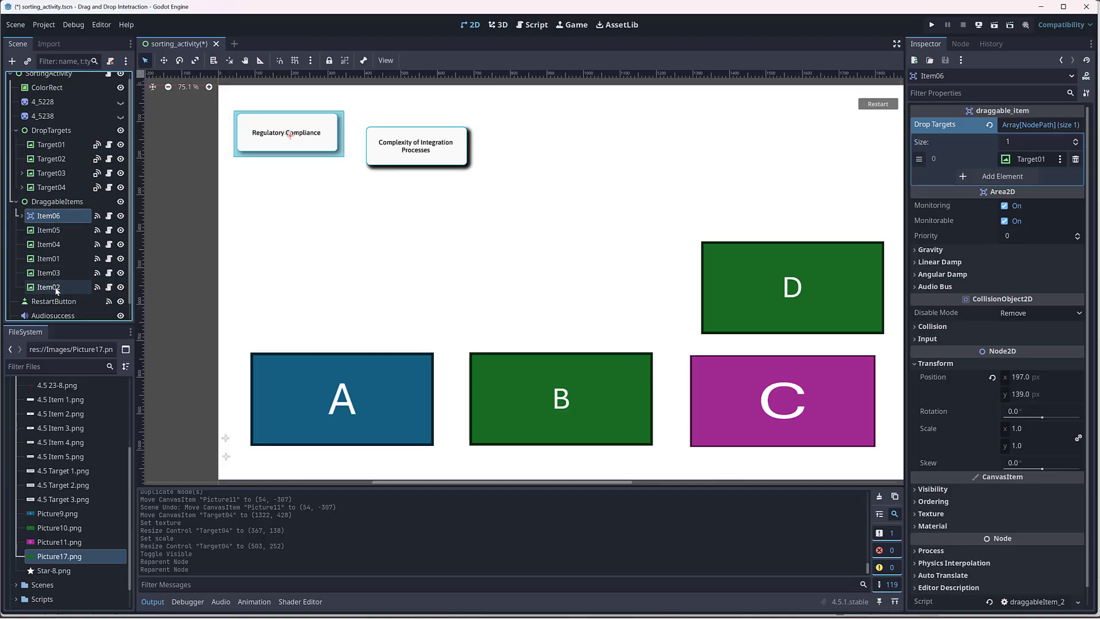
pyautogui.click(69, 201)
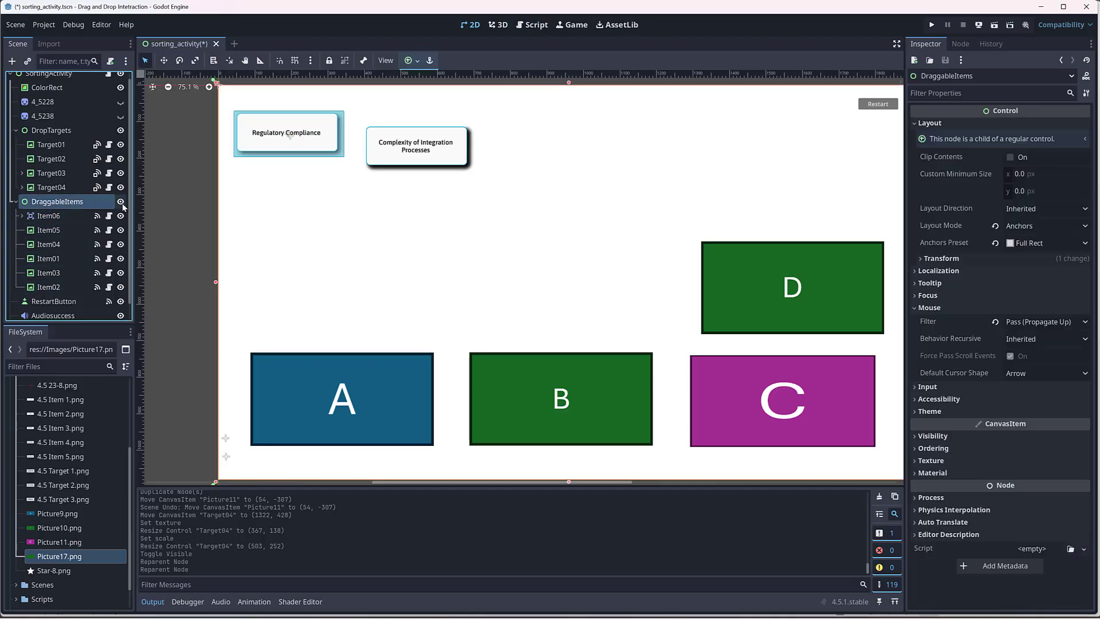
pyautogui.scroll(-2, 632, 237)
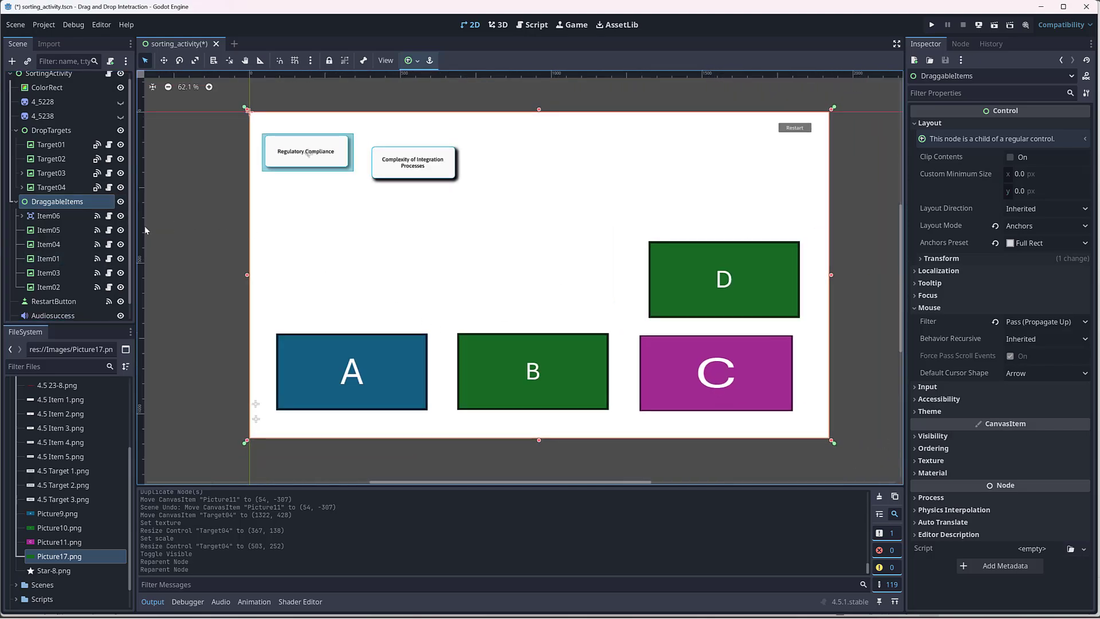
pyautogui.scroll(1, 80, 86)
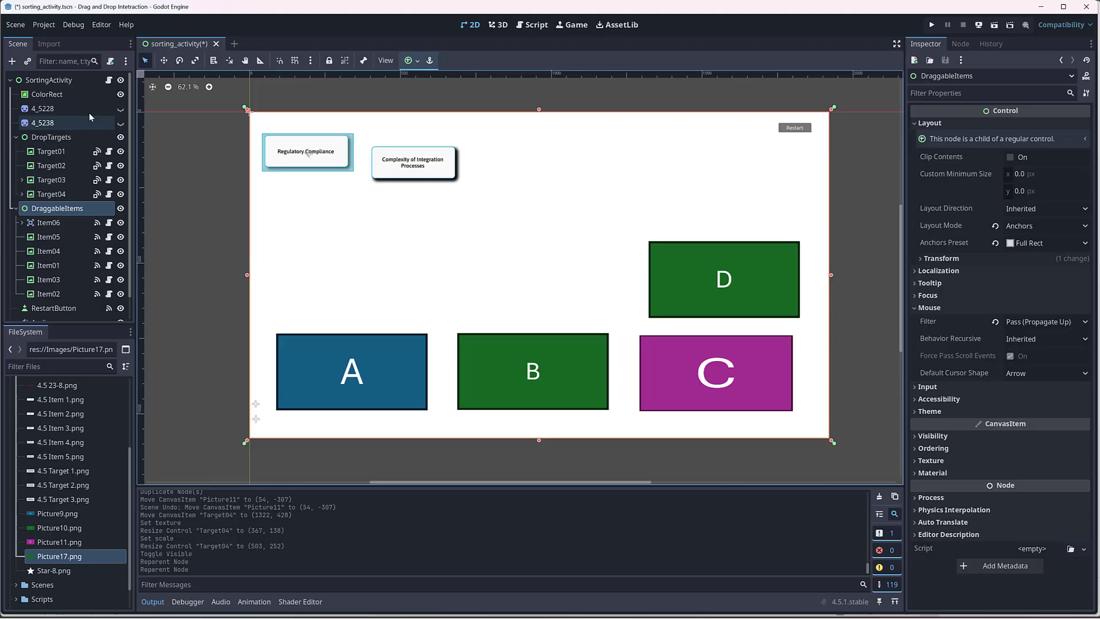
# Step: Look through the sorting_activity.gd script on SortingActivity and the draggableItem.gd script on Item05
pyautogui.click(110, 81)
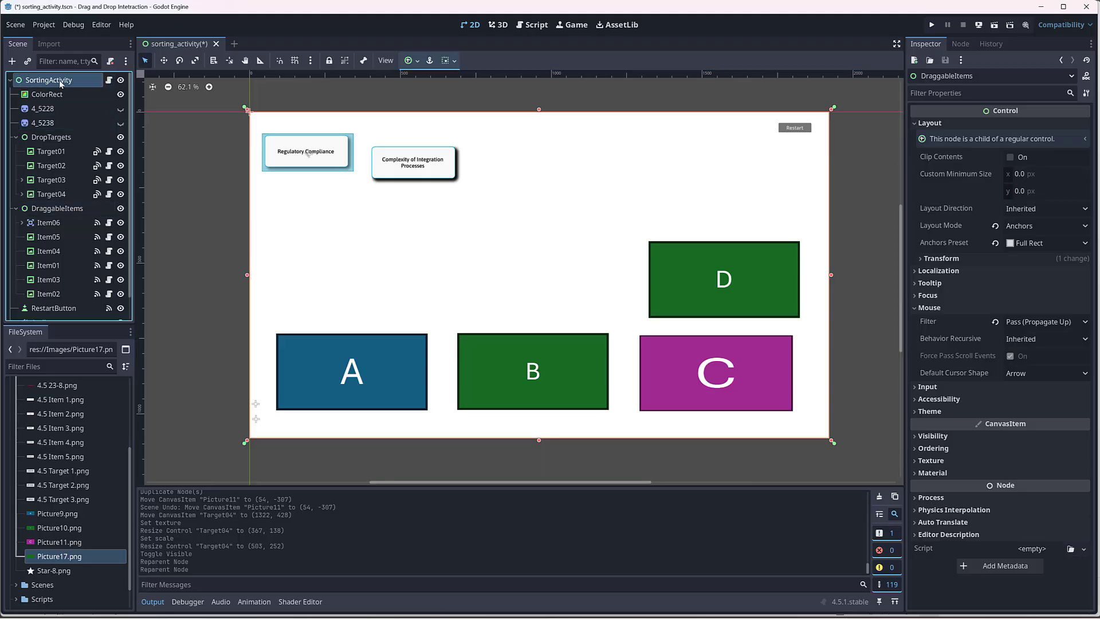
pyautogui.click(109, 80)
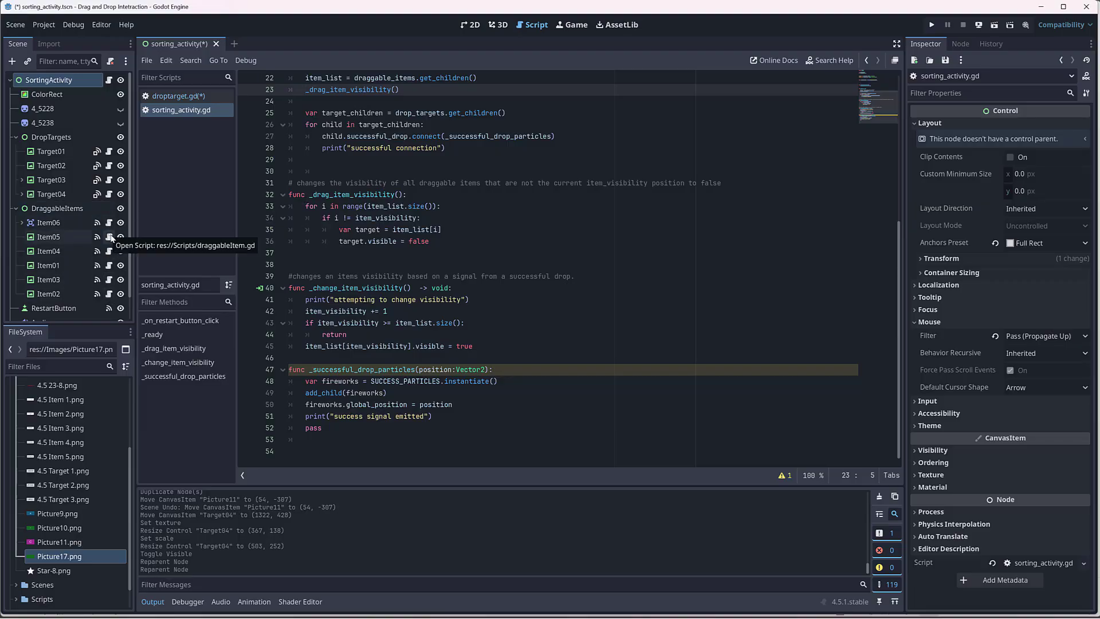
pyautogui.click(110, 237)
# Step: Hide Item05, Item04, Item01, Item03 and Item02, and return to the 2D view
pyautogui.click(120, 237)
pyautogui.click(120, 251)
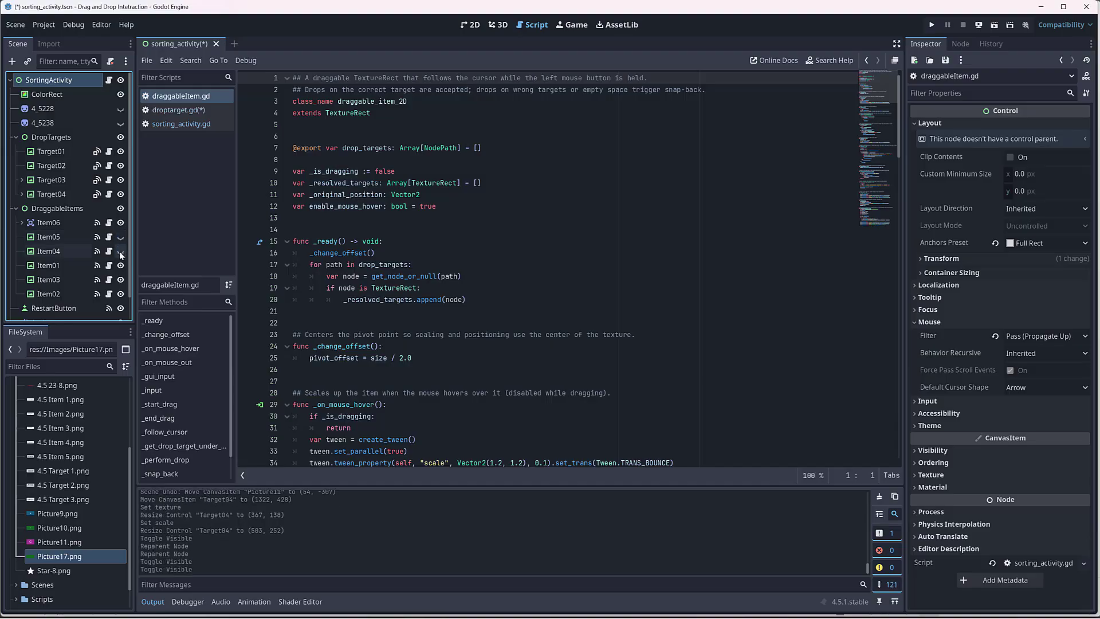
pyautogui.click(120, 266)
pyautogui.click(120, 280)
pyautogui.click(121, 294)
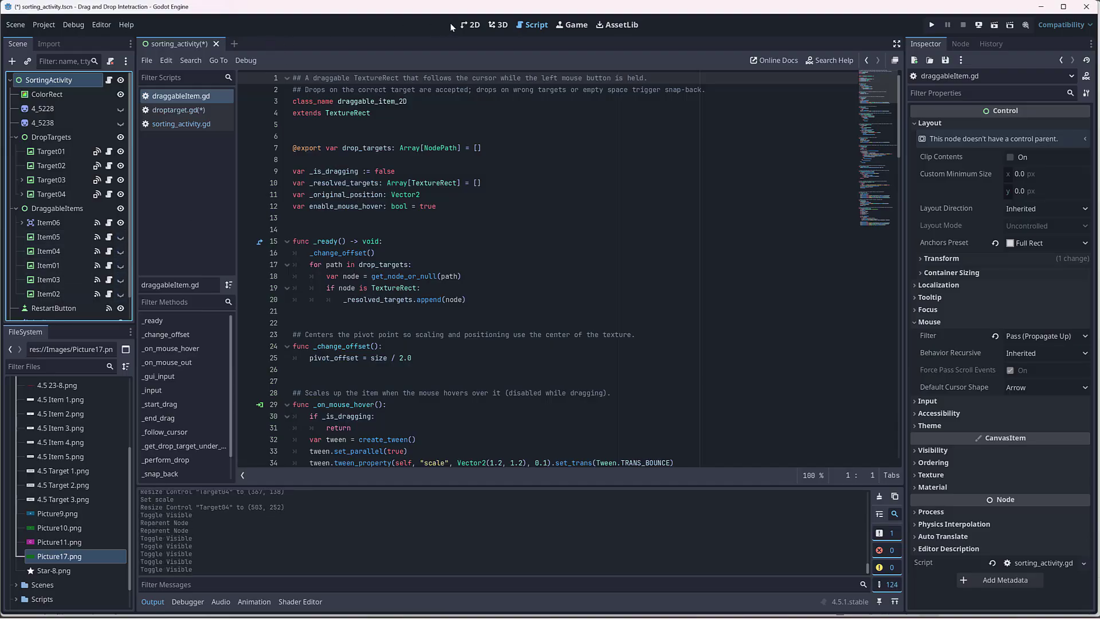
pyautogui.click(470, 25)
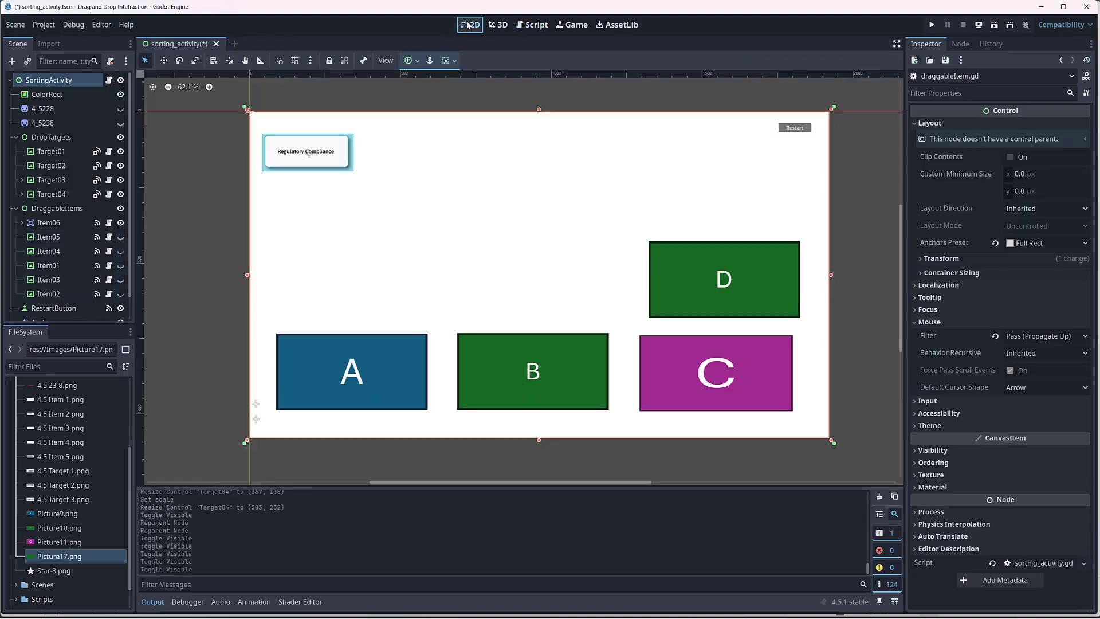
# Step: Toggle the visibility of Item06, Item05, Item04 and Item01 to preview the order in which items appear
pyautogui.click(120, 223)
pyautogui.click(121, 237)
pyautogui.click(121, 240)
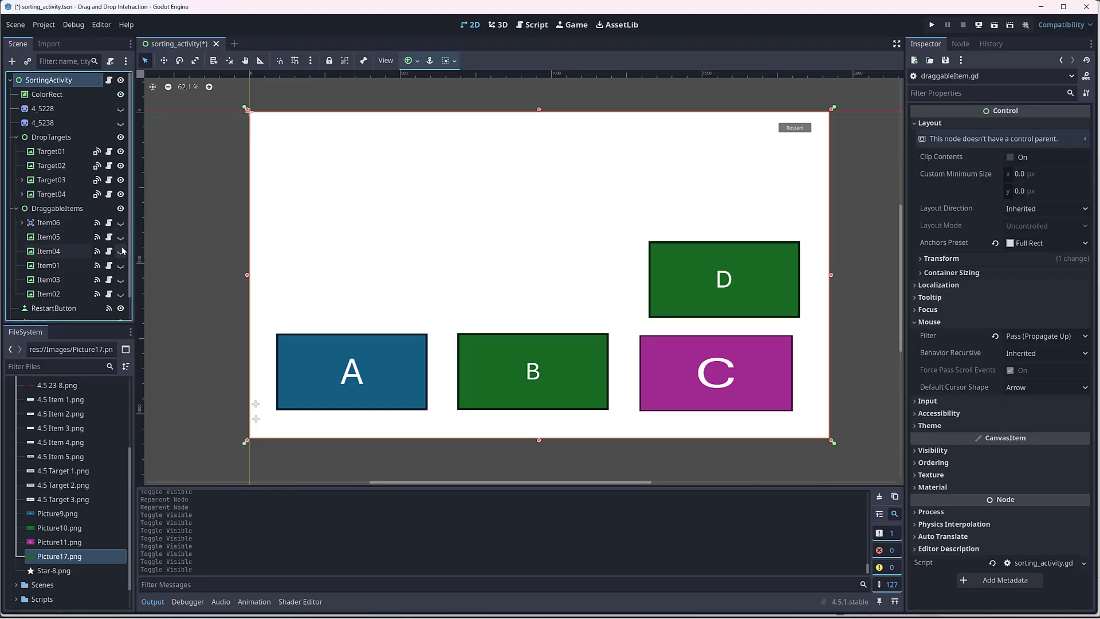
pyautogui.click(121, 252)
pyautogui.click(121, 252)
pyautogui.click(121, 266)
pyautogui.click(121, 266)
pyautogui.click(121, 223)
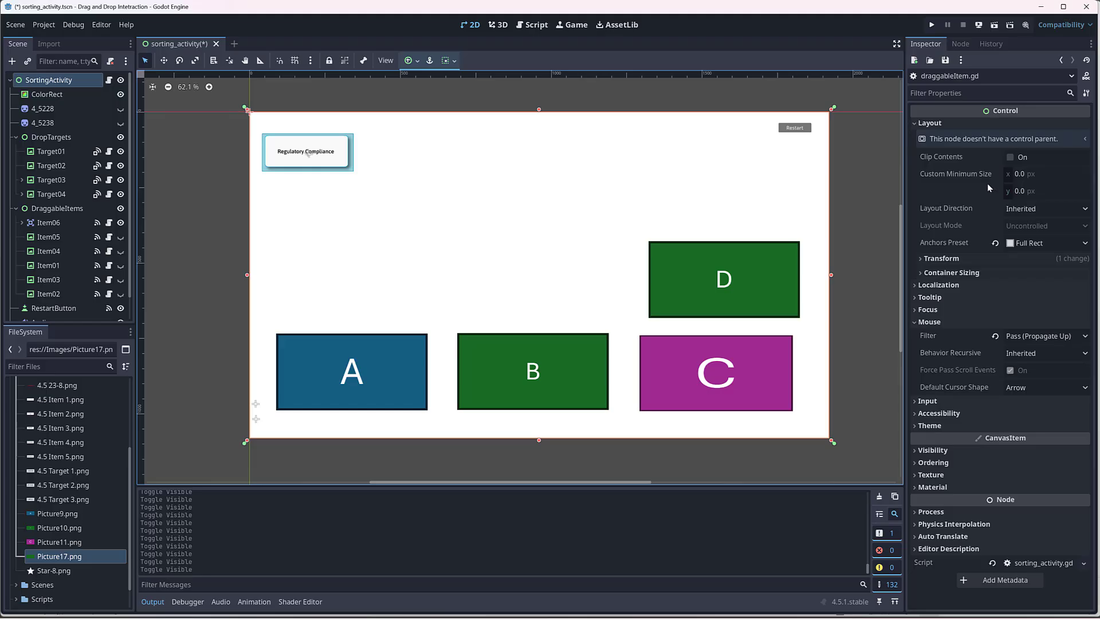
# Step: Delete Item03 and Item02 from the DraggableItems group
pyautogui.click(64, 224)
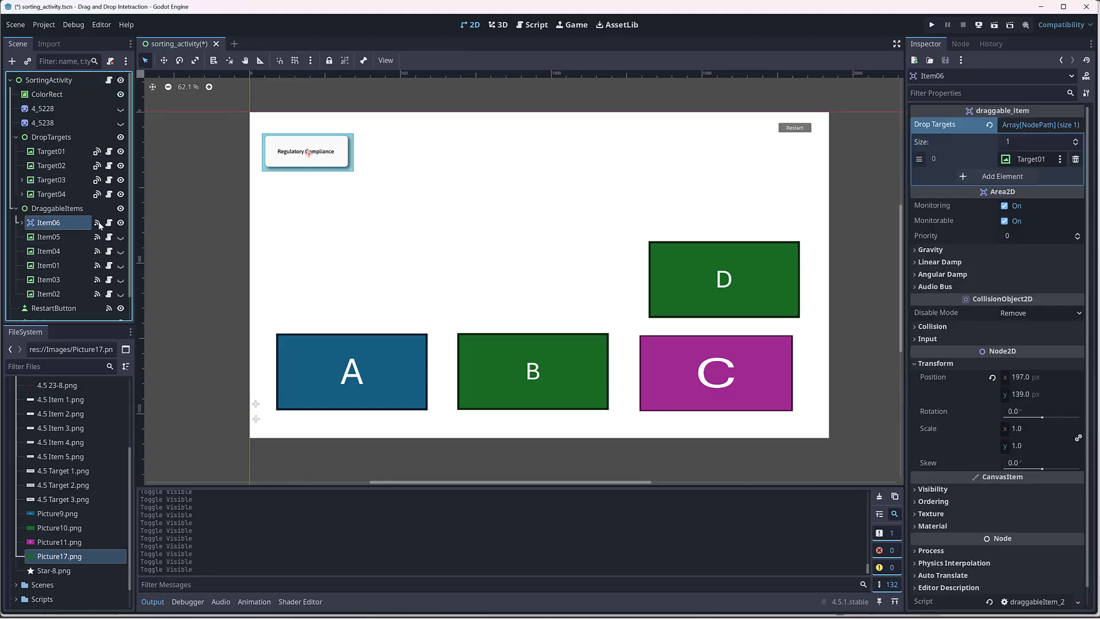
pyautogui.click(62, 236)
pyautogui.click(60, 229)
pyautogui.click(48, 264)
pyautogui.click(52, 279)
pyautogui.keyDown('shift'); pyautogui.click(47, 291); pyautogui.keyUp('shift')
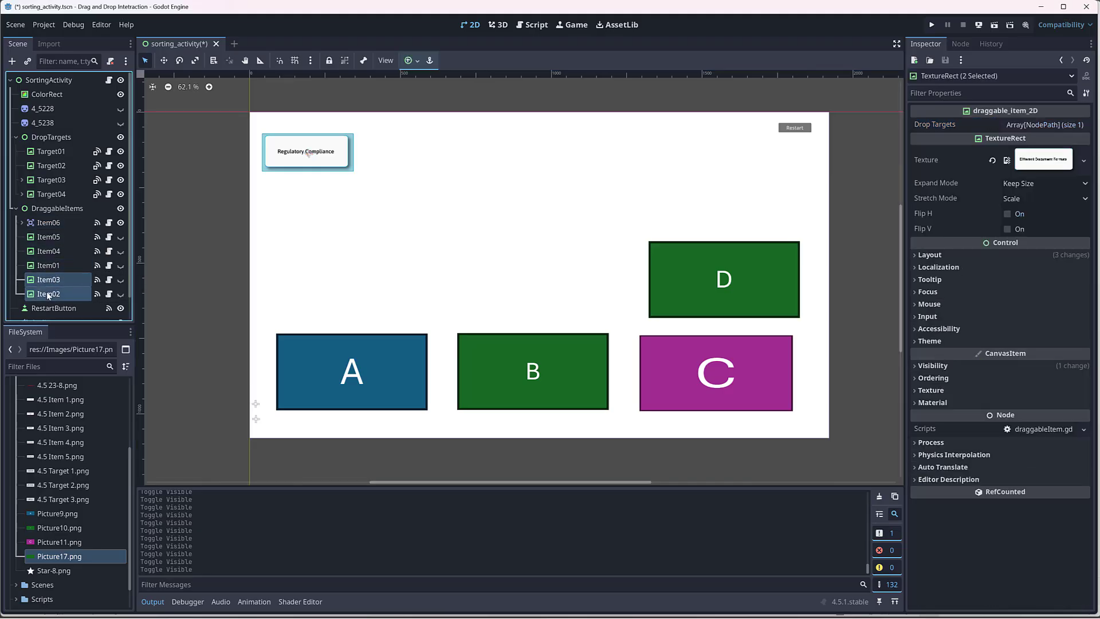
pyautogui.press('Delete')
pyautogui.click(594, 300)
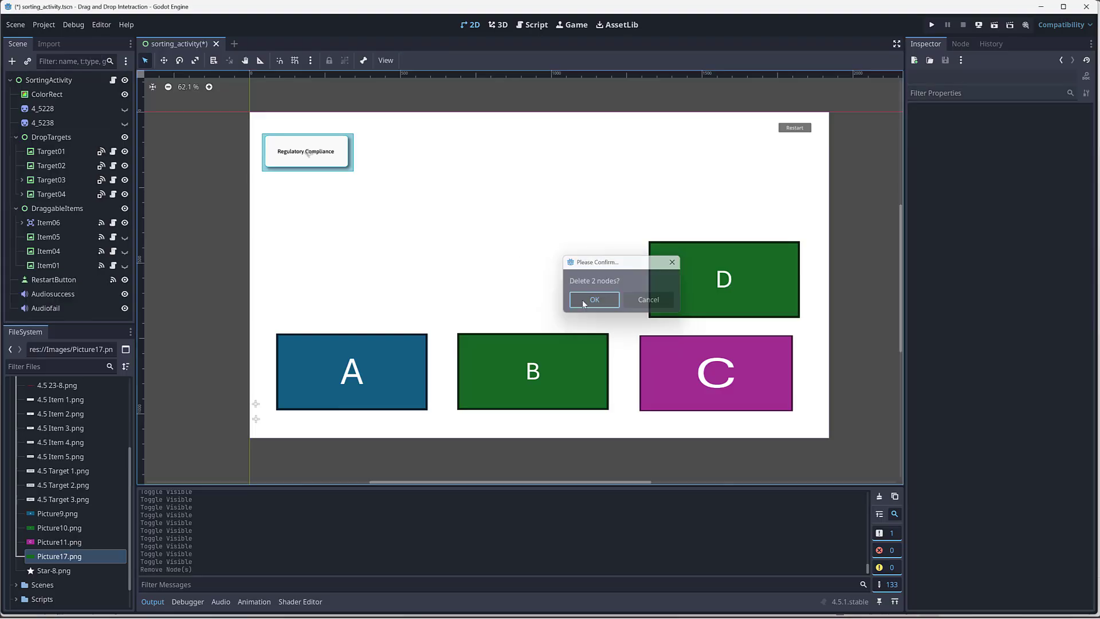
# Step: Duplicate Item06 twice within DraggableItems and collapse the branches of the copies
pyautogui.click(62, 223)
pyautogui.hotkey('ctrl', 'd')
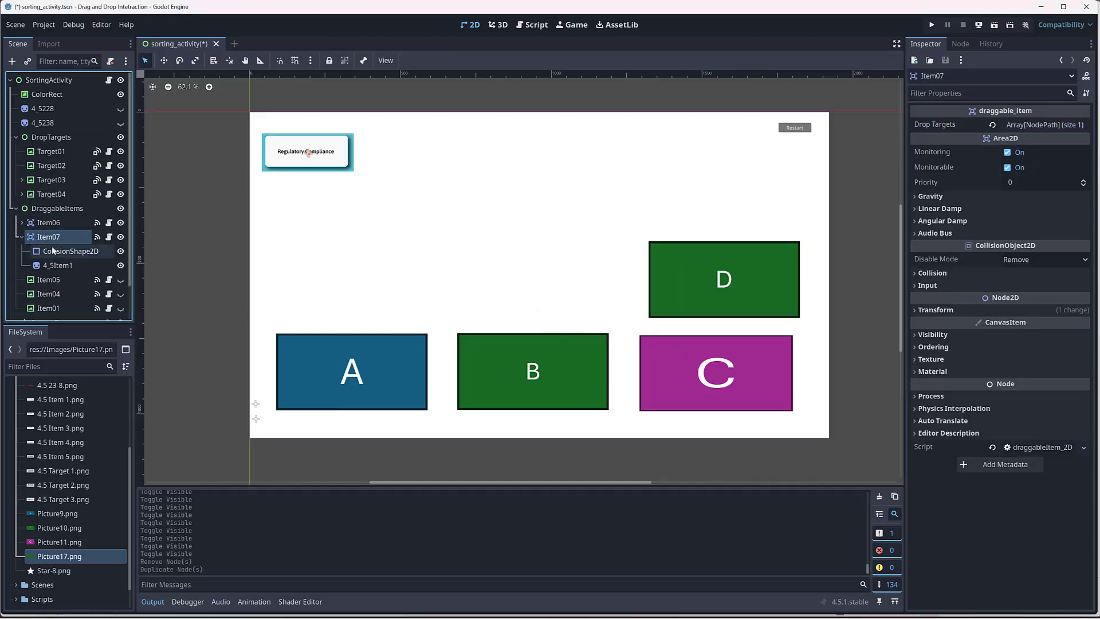
pyautogui.hotkey('ctrl', 'd')
pyautogui.click(22, 250)
pyautogui.click(22, 249)
pyautogui.scroll(-1, 67, 253)
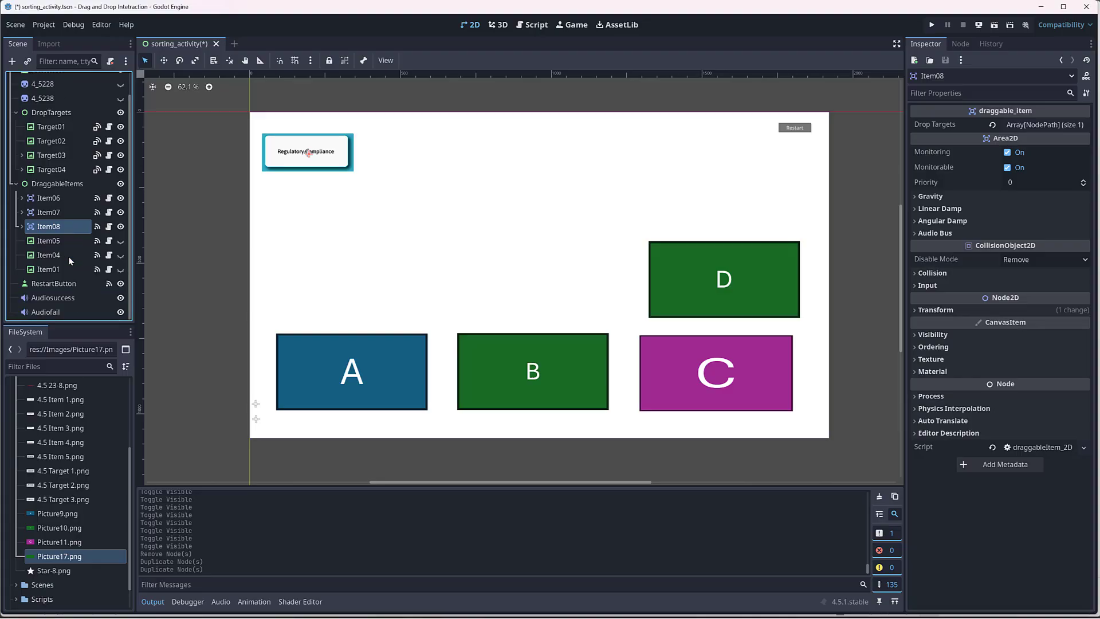
# Step: Switch to PowerPoint and shift circles A, B, C and D toward the slide's upper-left corner, keeping them in one row
pyautogui.click(57, 199)
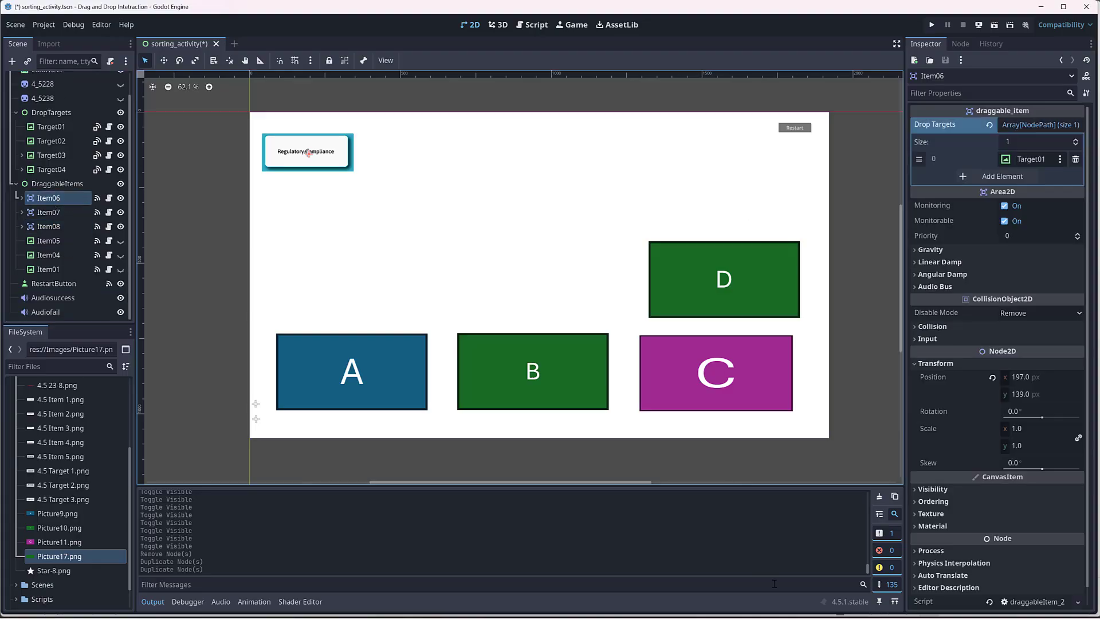
pyautogui.click(784, 618)
pyautogui.click(793, 617)
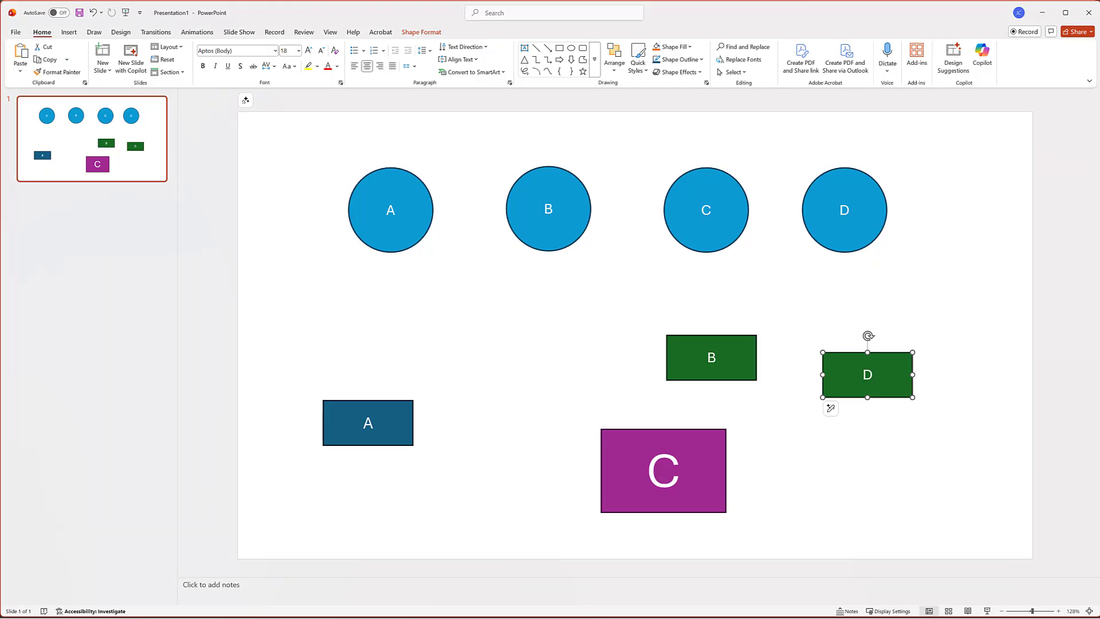
pyautogui.moveTo(308, 153); pyautogui.dragTo(603, 297)
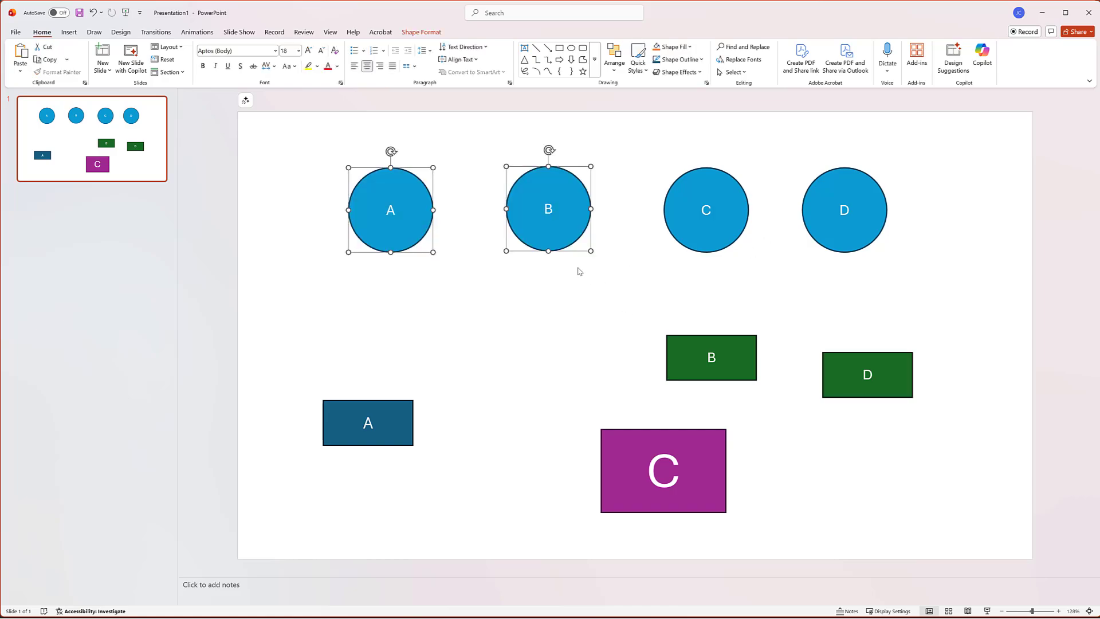
pyautogui.moveTo(561, 236); pyautogui.dragTo(490, 216)
pyautogui.moveTo(643, 162); pyautogui.dragTo(762, 222)
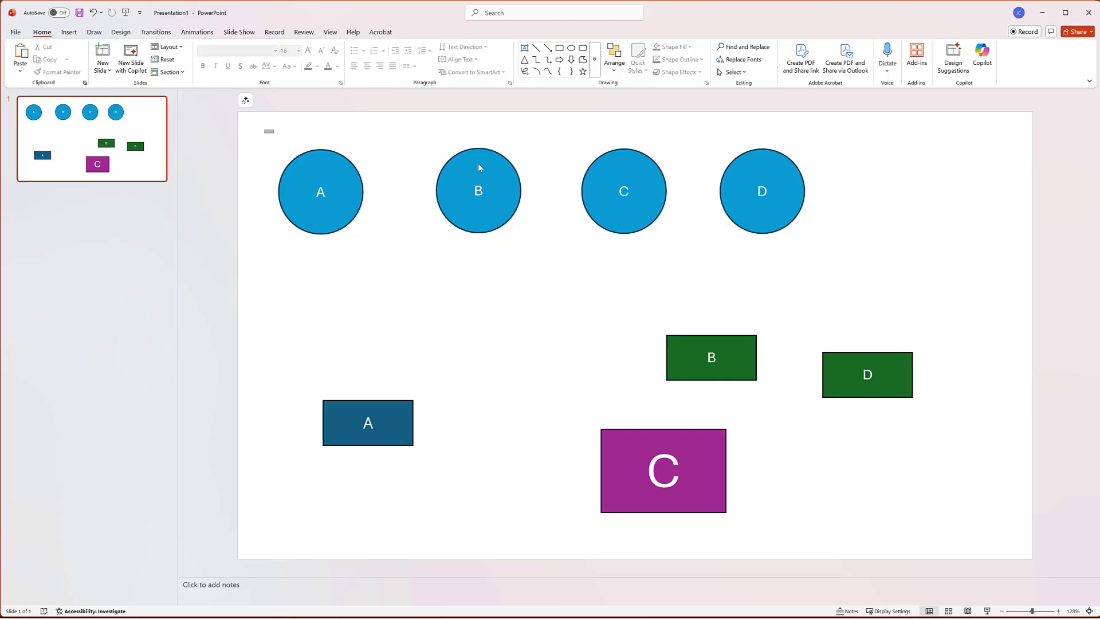
# Step: Duplicate the four circles A to D and place the copies in a second row directly beneath the originals
pyautogui.moveTo(266, 129); pyautogui.dragTo(841, 263)
pyautogui.hotkey('ctrl', 'd')
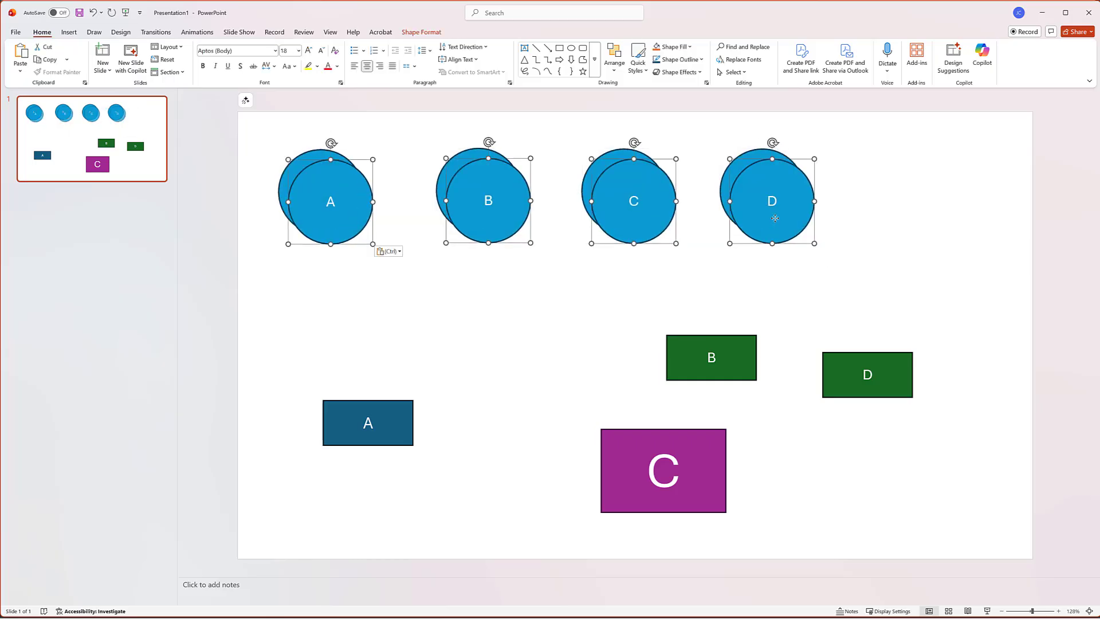
pyautogui.moveTo(769, 215); pyautogui.dragTo(762, 306)
pyautogui.click(599, 381)
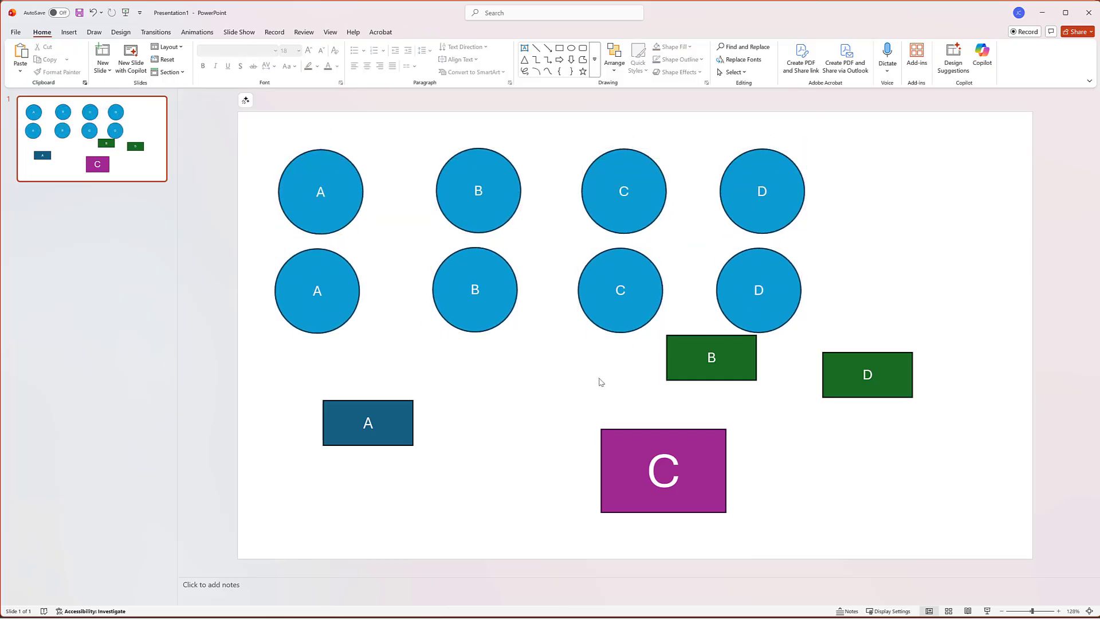
# Step: Delete the duplicate C circle from the second row and select the duplicate B circle
pyautogui.click(640, 326)
pyautogui.press('Delete')
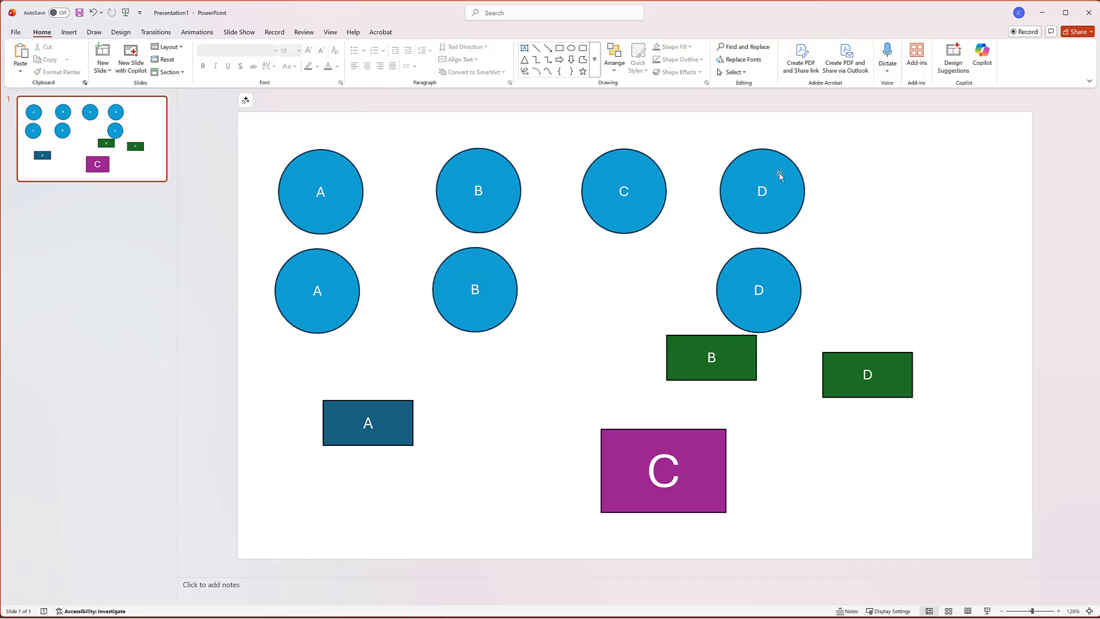
pyautogui.click(783, 166)
pyautogui.click(434, 311)
pyautogui.click(480, 304)
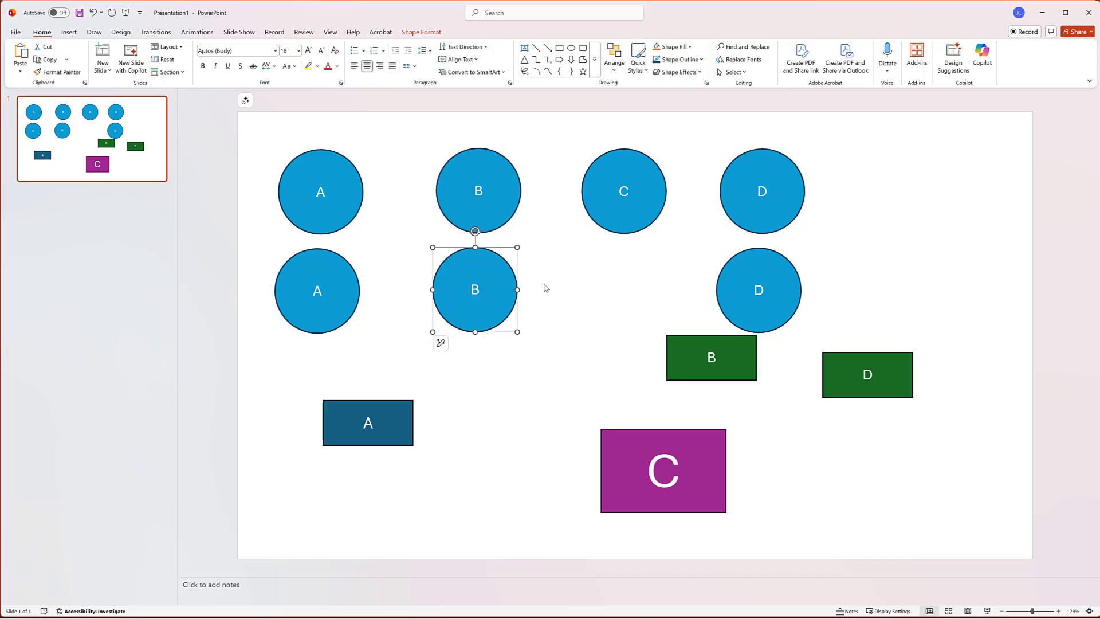
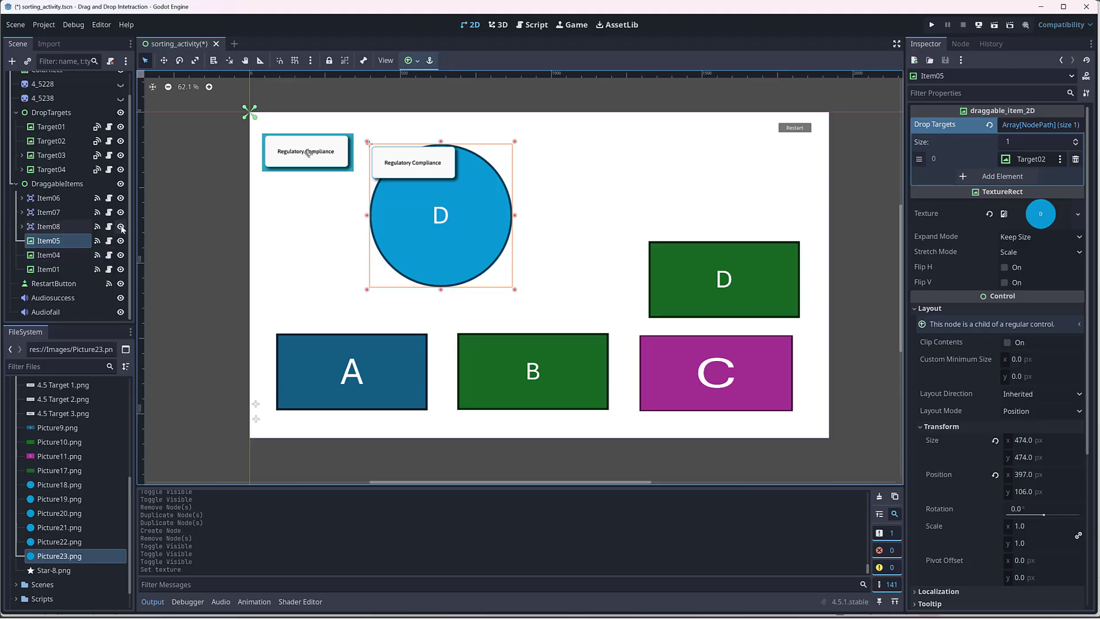
# Step: Hide Item08, Item07, Item06, Item04 and Item01 within DraggableItems, leaving only Item05 shown
pyautogui.click(120, 226)
pyautogui.click(120, 212)
pyautogui.click(121, 198)
pyautogui.click(120, 255)
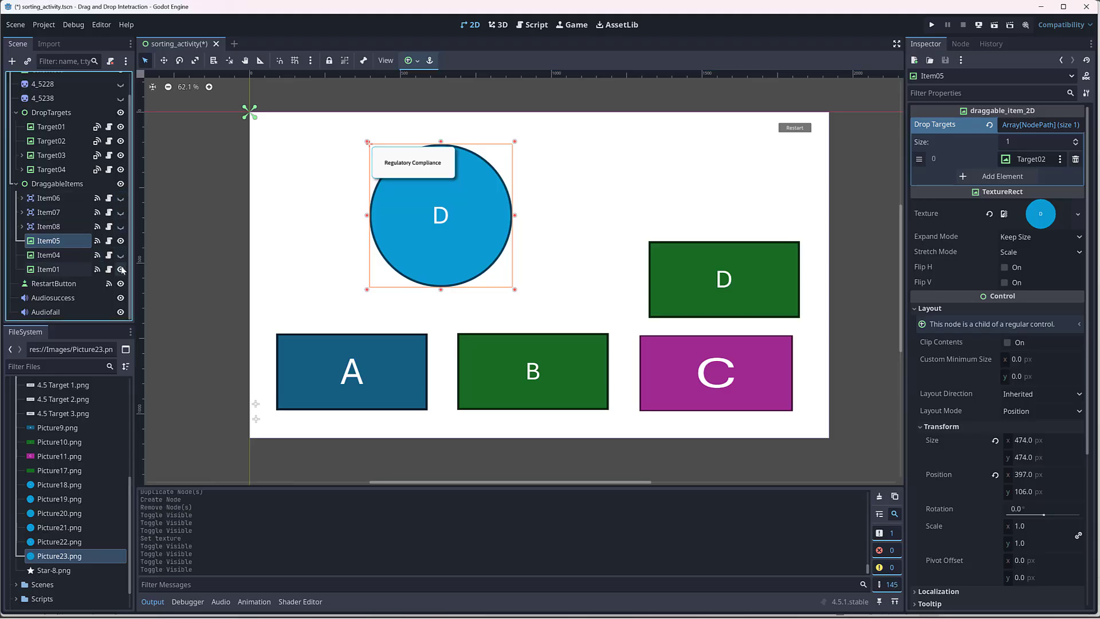
pyautogui.click(121, 269)
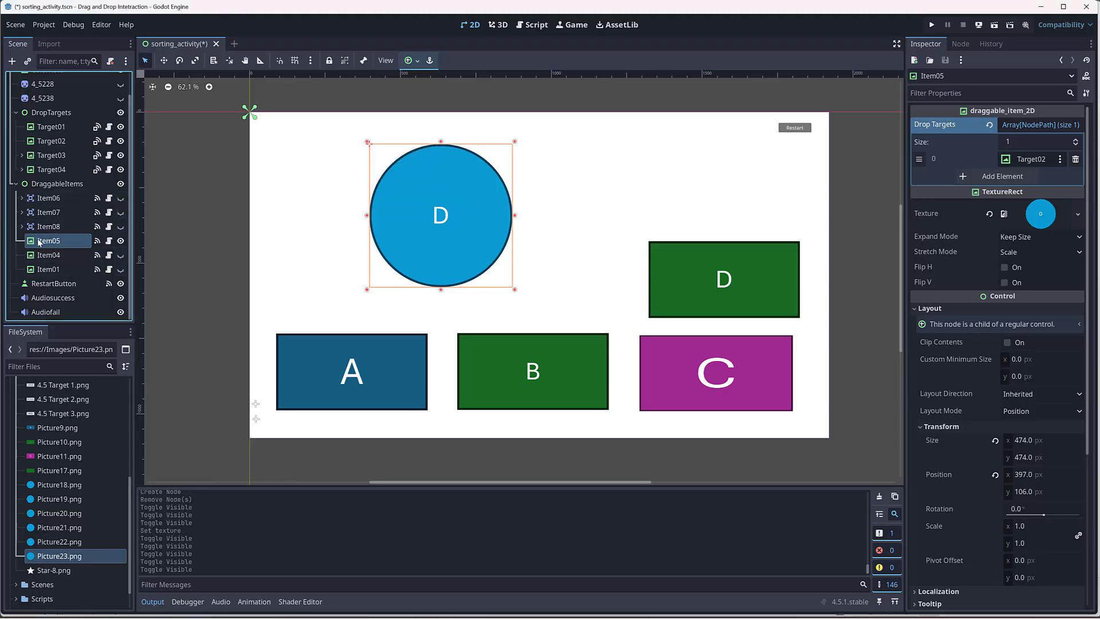
# Step: Try setting Item05's scale to 0.5 on both axes
pyautogui.doubleClick(49, 240)
pyautogui.click(514, 289)
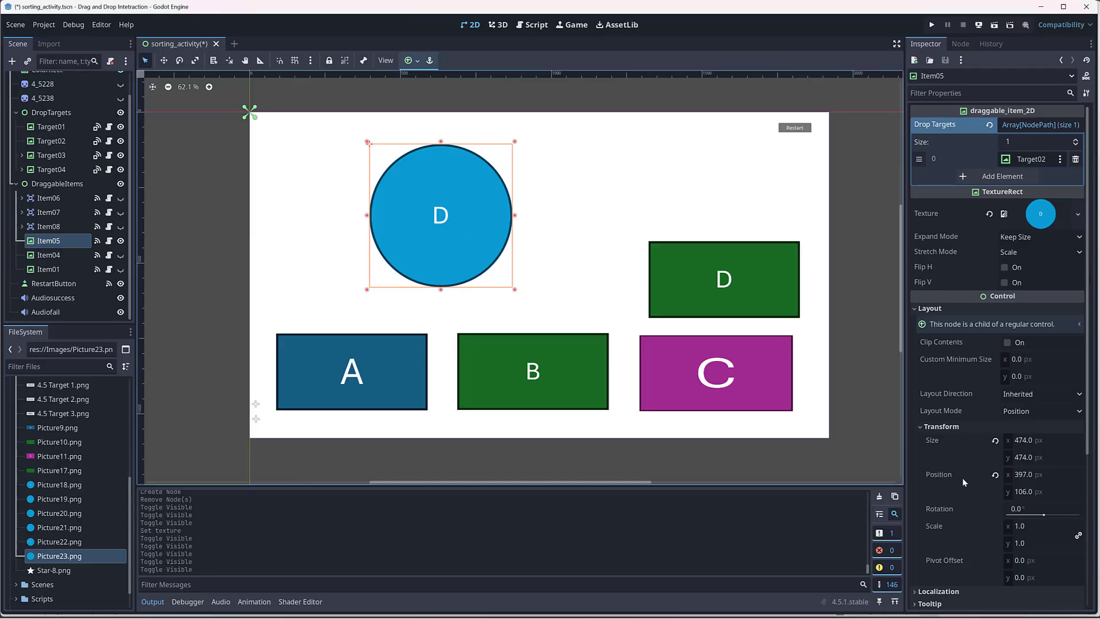
pyautogui.click(1027, 527)
pyautogui.write('.5')
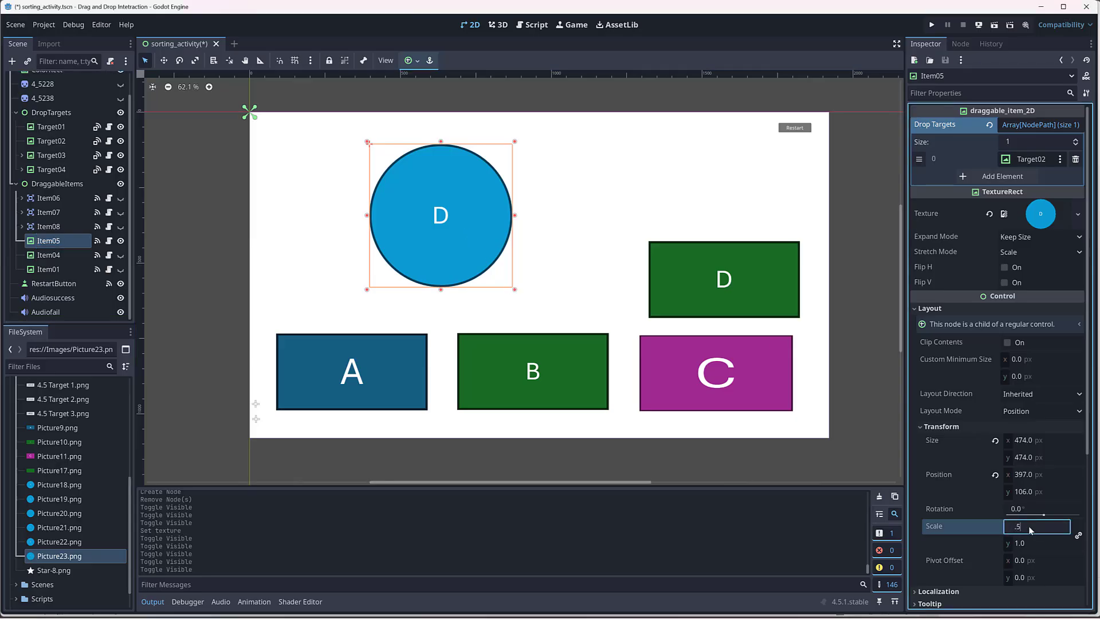
pyautogui.press('Tab')
pyautogui.click(588, 193)
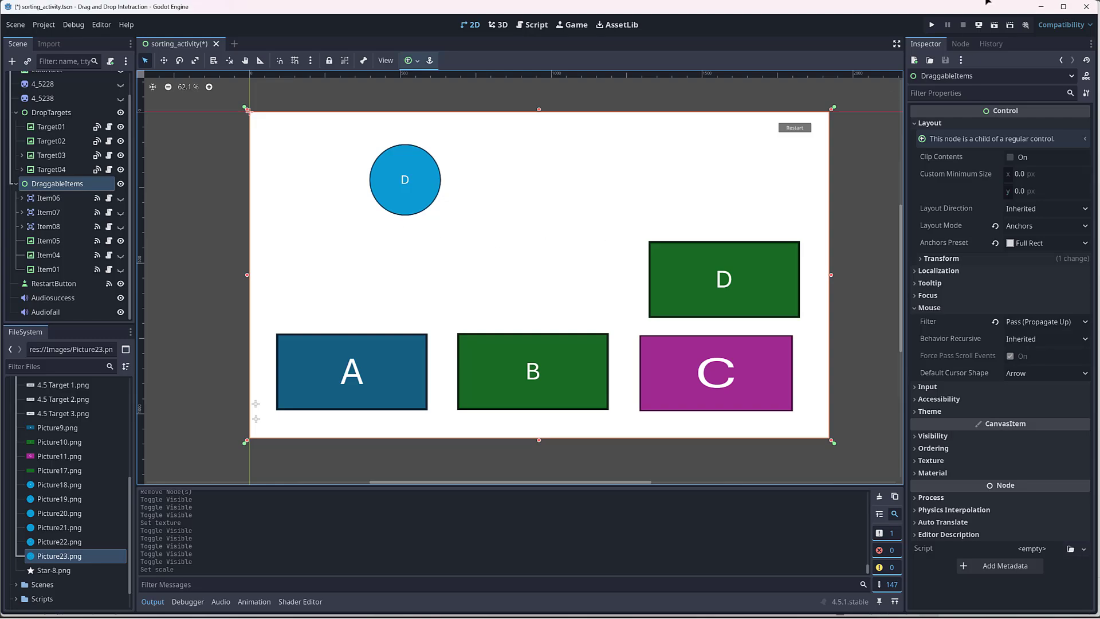
# Step: Run the current scene briefly, close it, and move Item05 above Item06 in DraggableItems
pyautogui.click(993, 25)
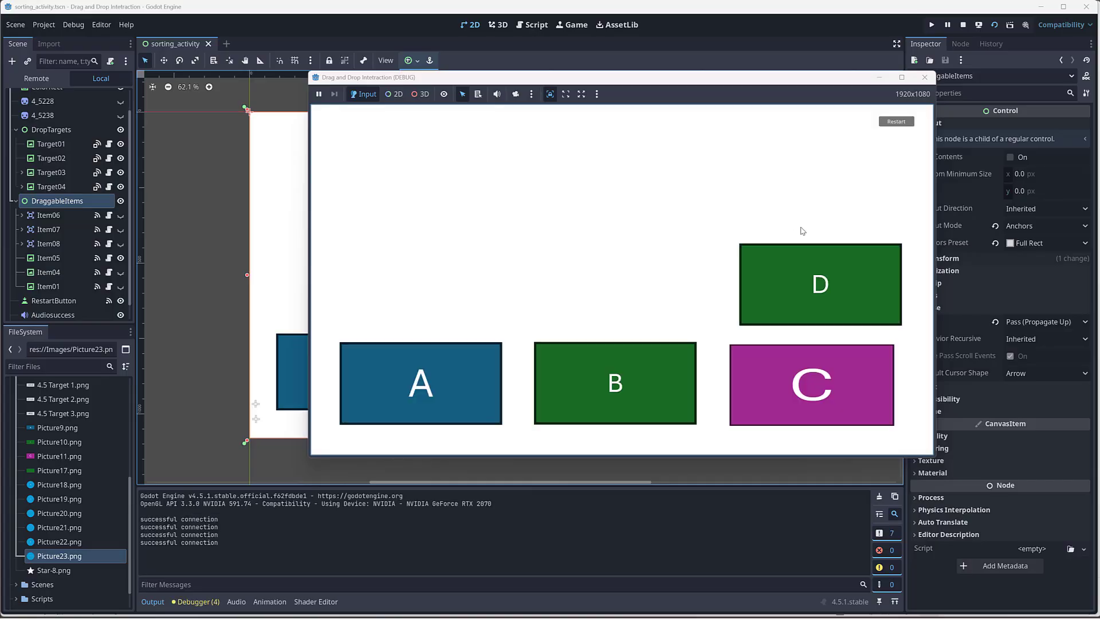
pyautogui.click(925, 78)
pyautogui.scroll(-1, 76, 240)
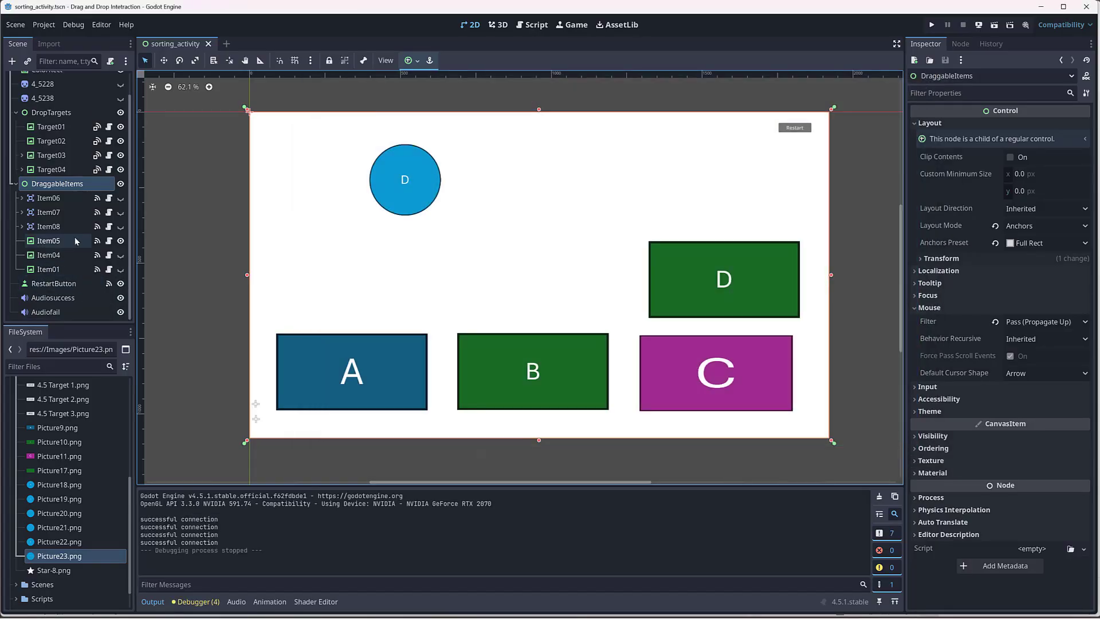
pyautogui.moveTo(52, 242); pyautogui.dragTo(63, 197)
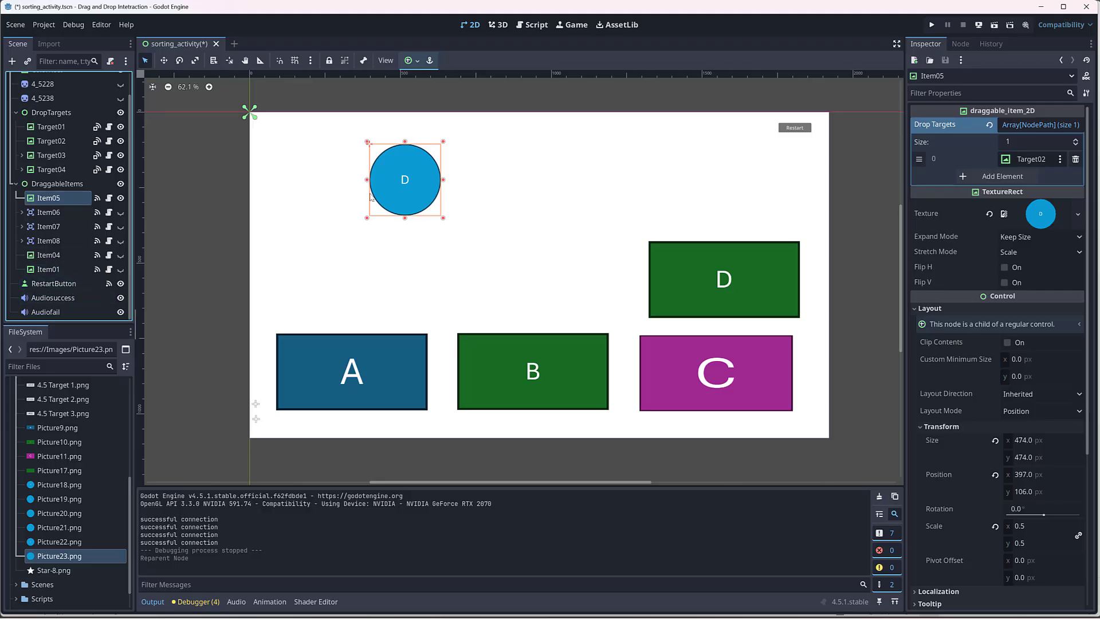
# Step: Run the current scene again, try picking up circle D, and close the game window
pyautogui.click(995, 25)
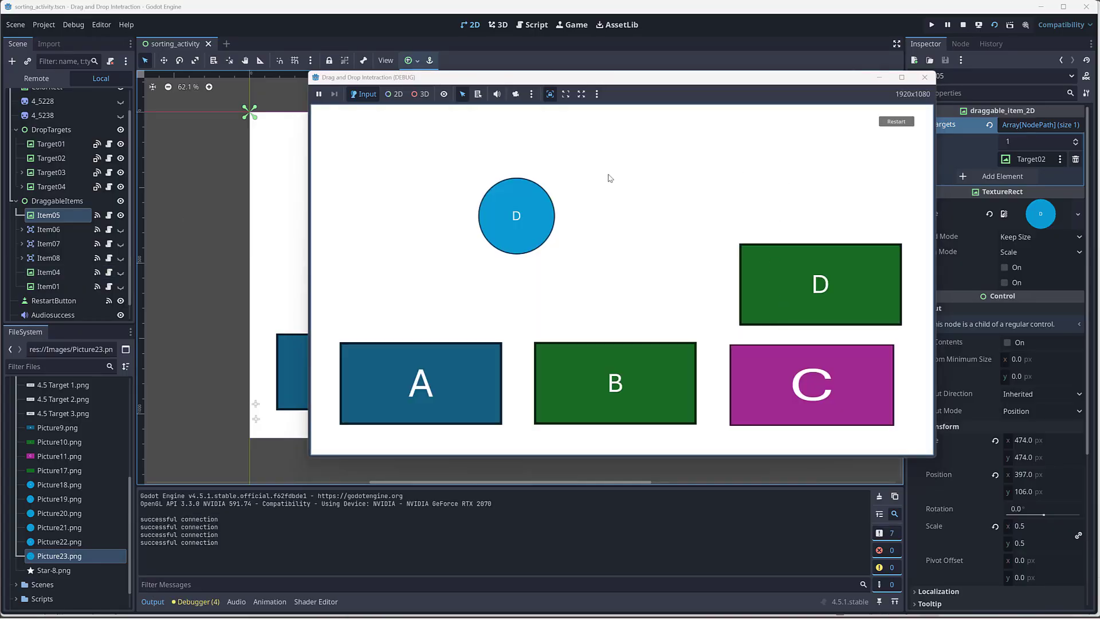
pyautogui.click(548, 210)
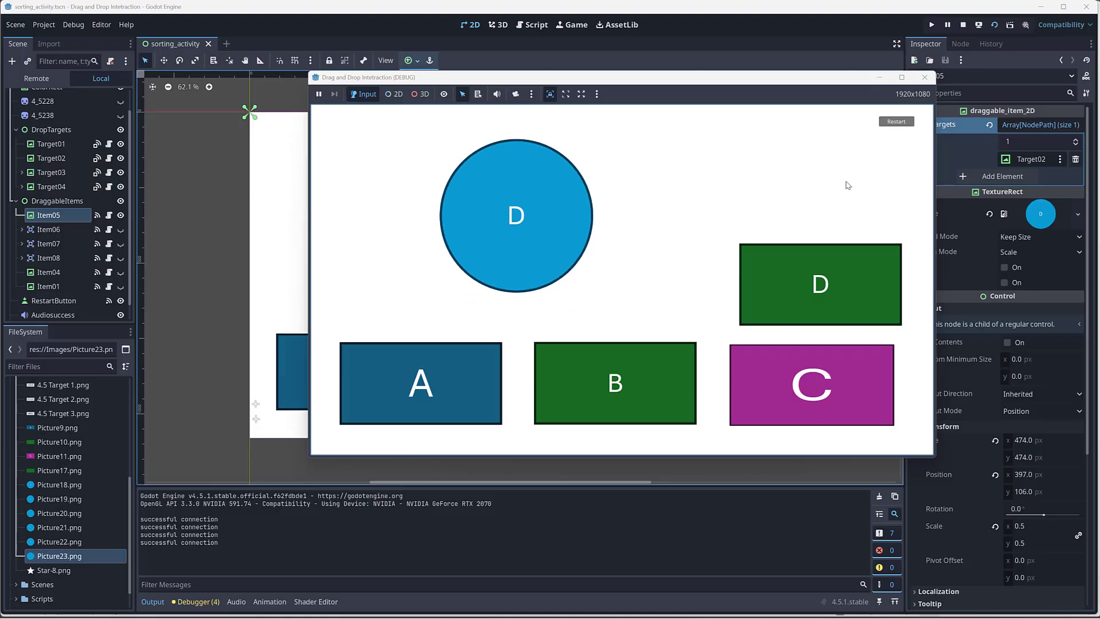
pyautogui.click(926, 79)
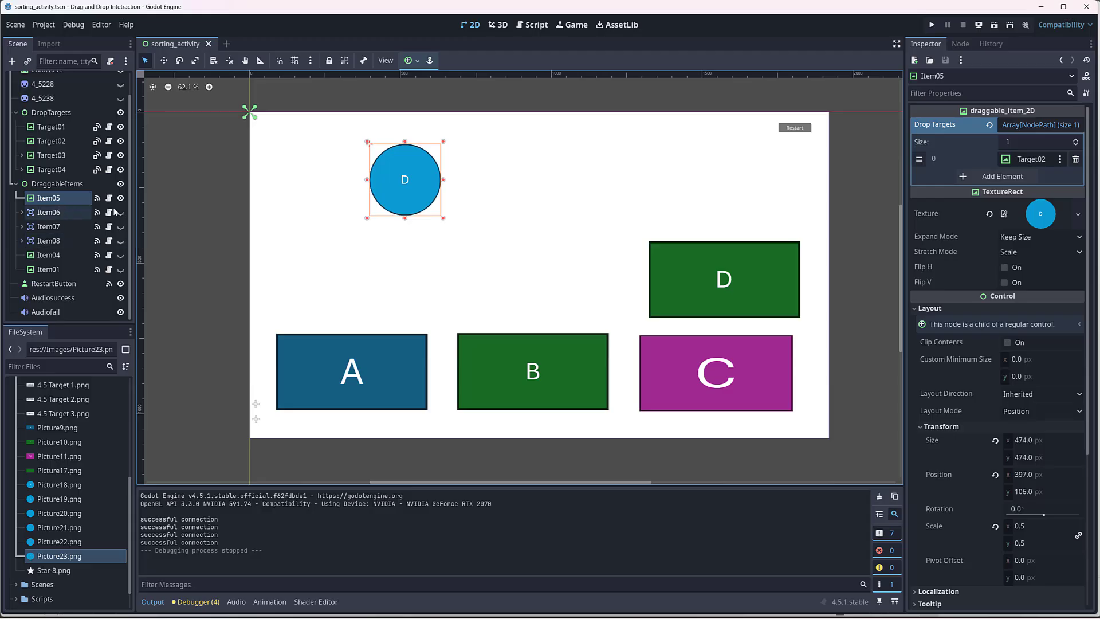
# Step: Reset Item05's scale to its default and clear its texture
pyautogui.click(995, 526)
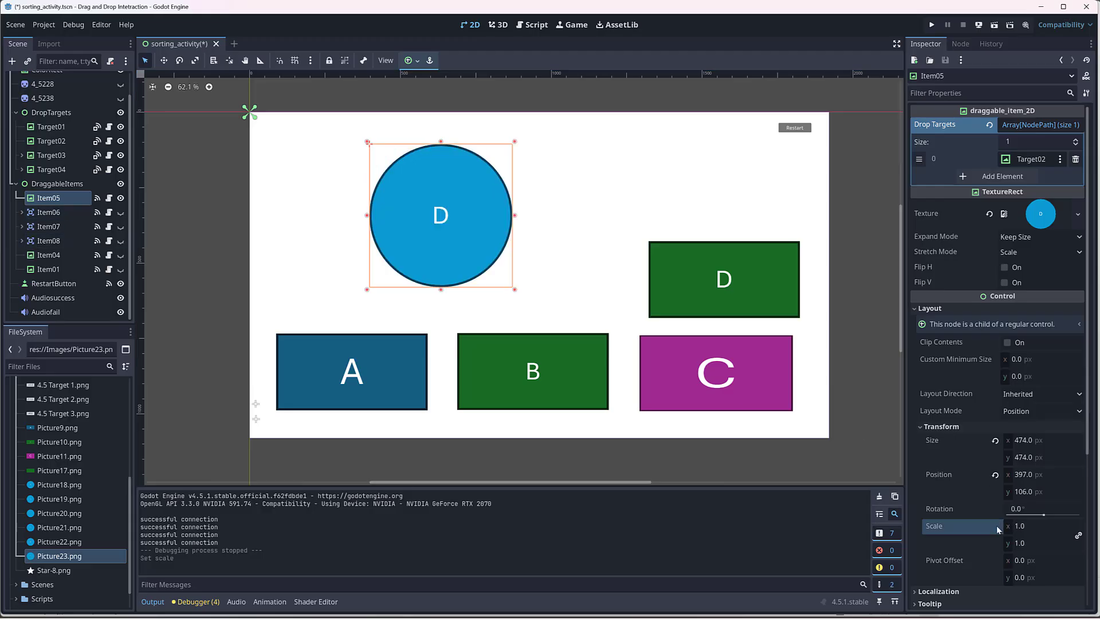
pyautogui.click(591, 223)
pyautogui.click(447, 222)
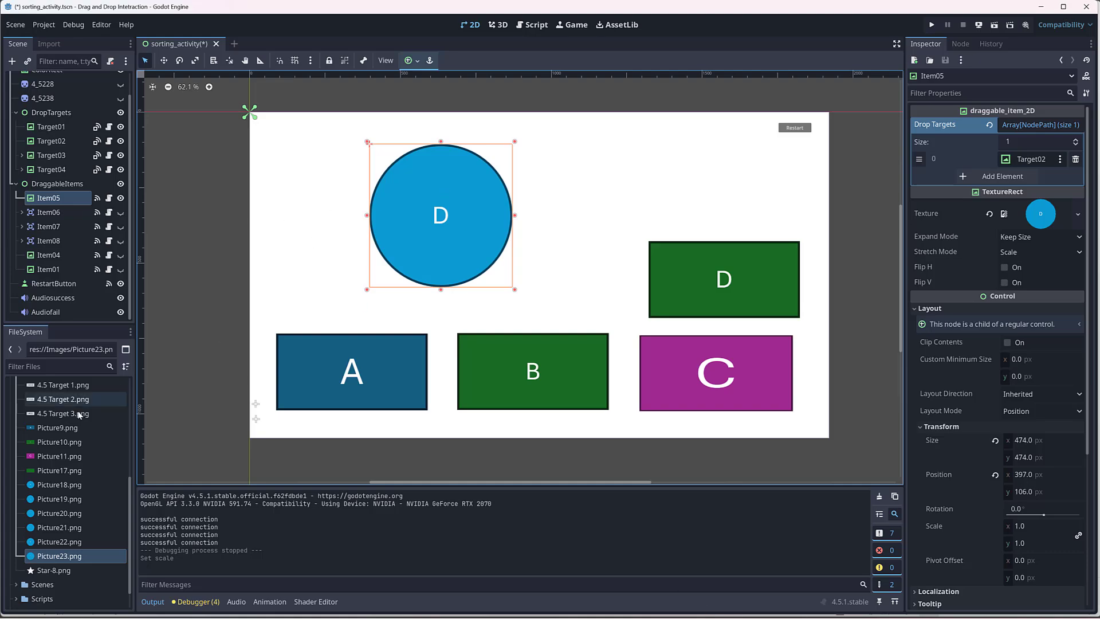
pyautogui.click(989, 214)
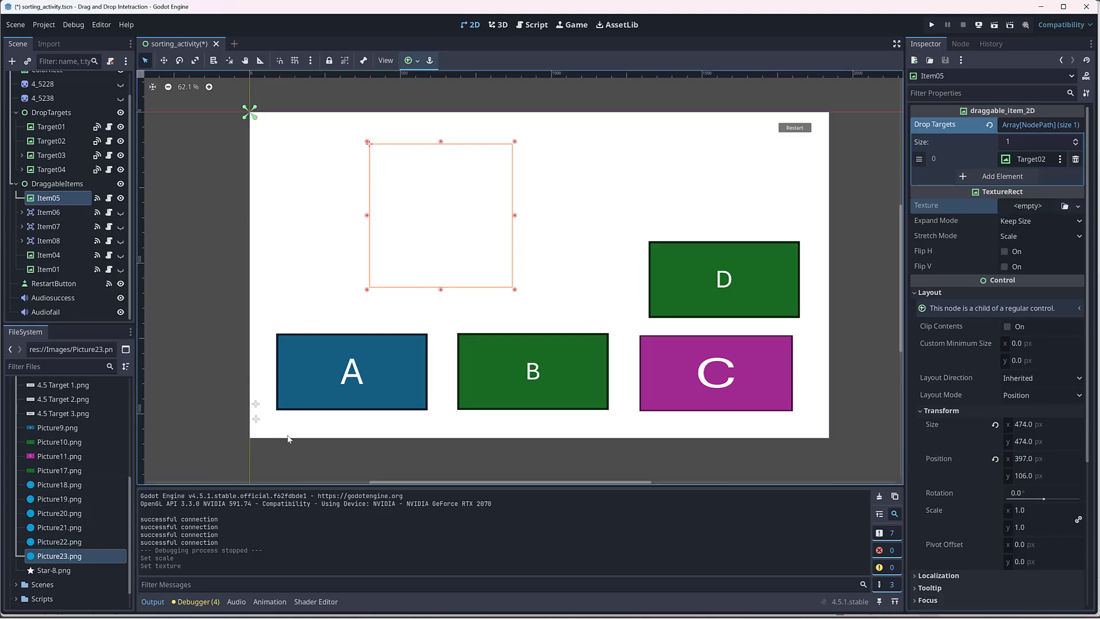
pyautogui.click(57, 485)
pyautogui.moveTo(35, 489); pyautogui.dragTo(557, 197)
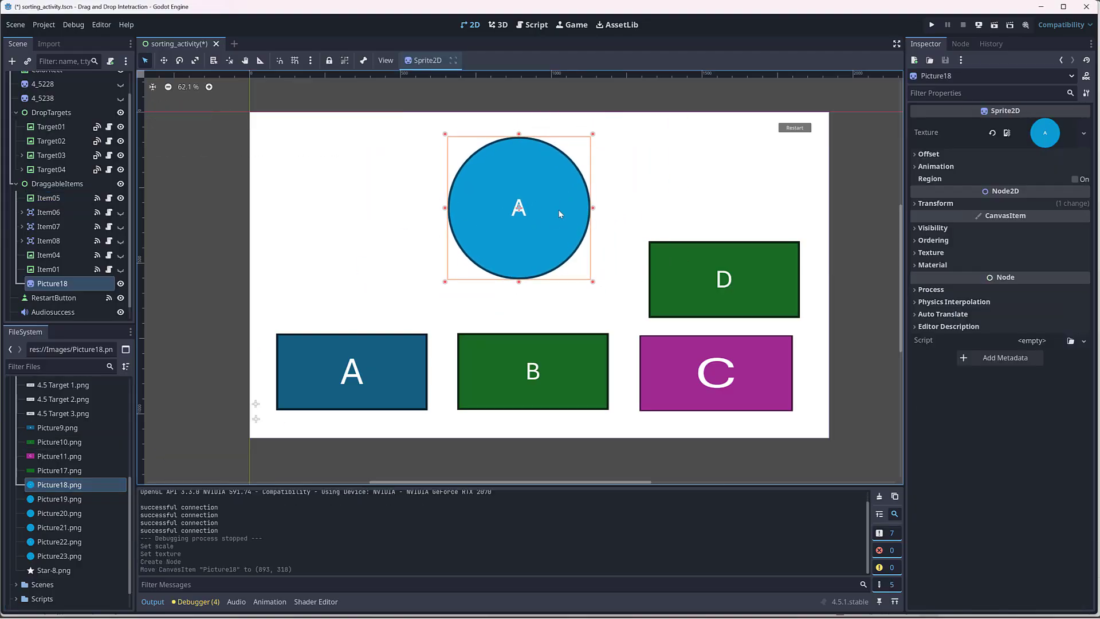
pyautogui.press('Delete')
pyautogui.click(594, 298)
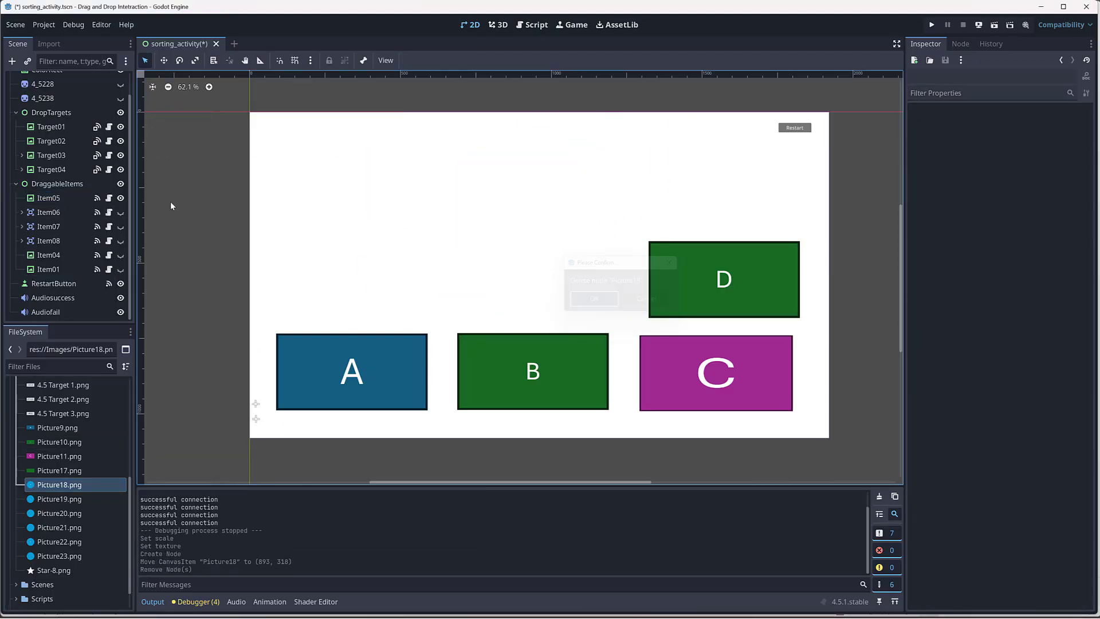
# Step: Assign Picture18.png as Item05's texture
pyautogui.click(87, 199)
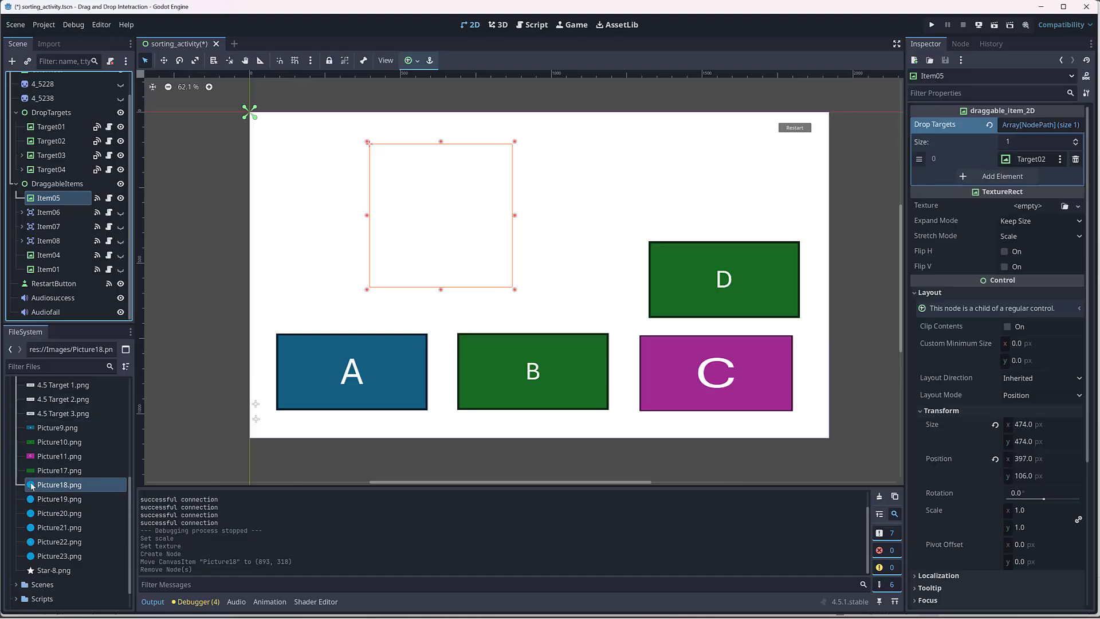
pyautogui.moveTo(31, 486); pyautogui.dragTo(1037, 208)
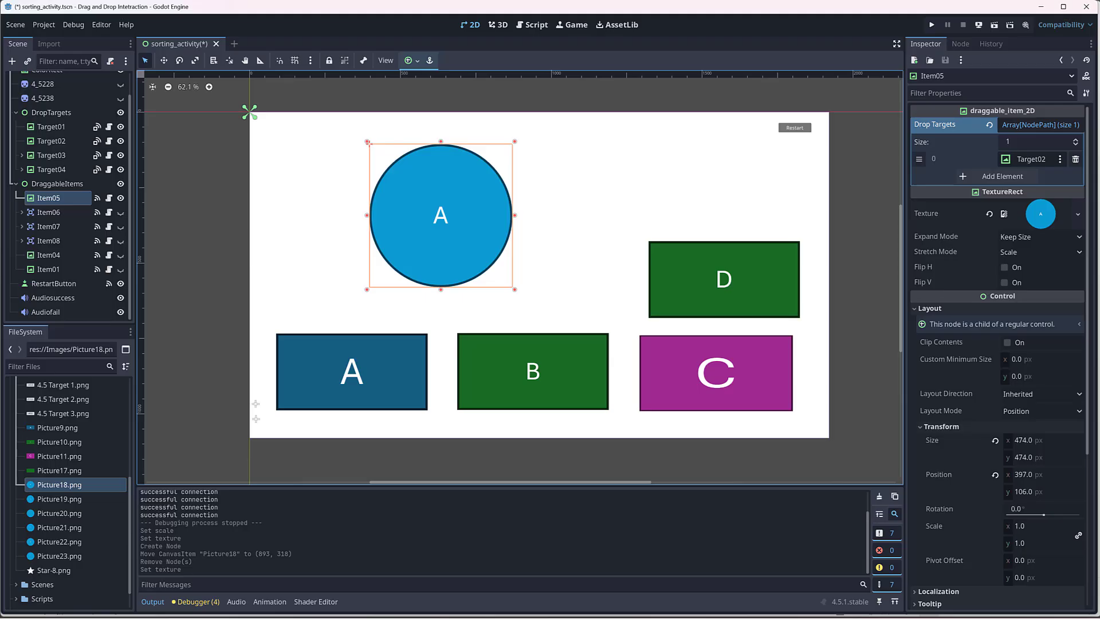
# Step: Switch to PowerPoint and set the upper-row A circle's height and width to 0.5"
pyautogui.moveTo(837, 618)
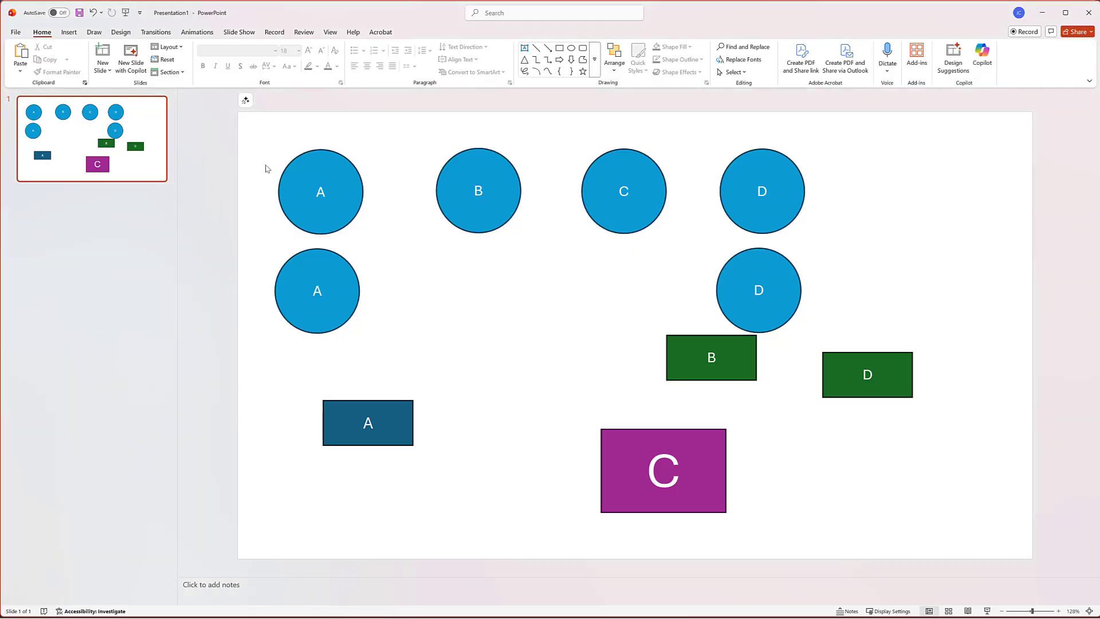
pyautogui.click(327, 184)
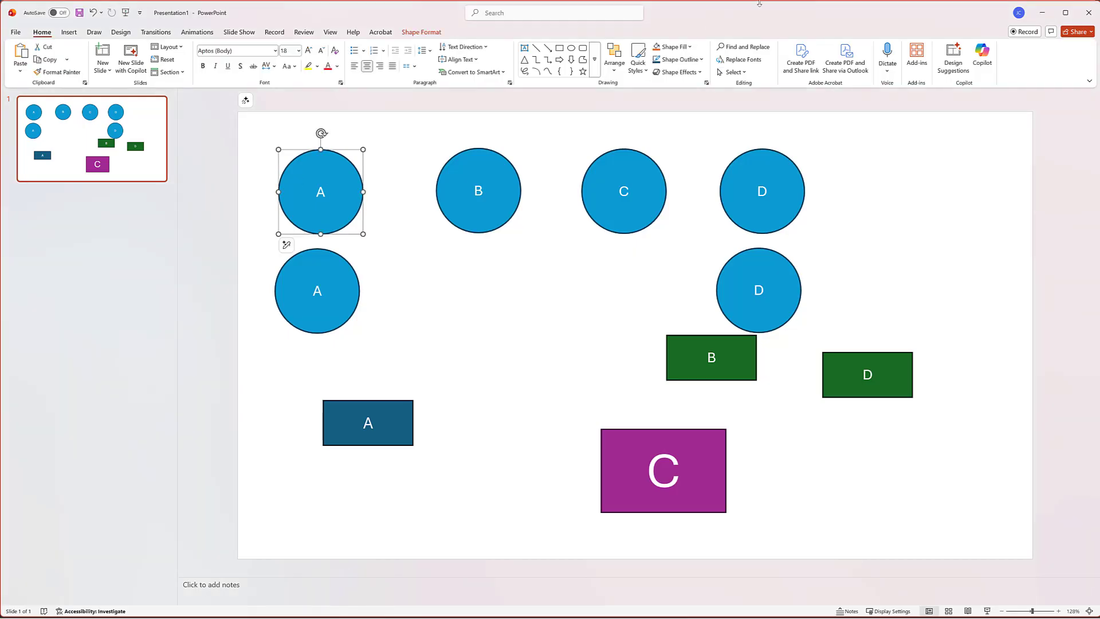
pyautogui.click(423, 32)
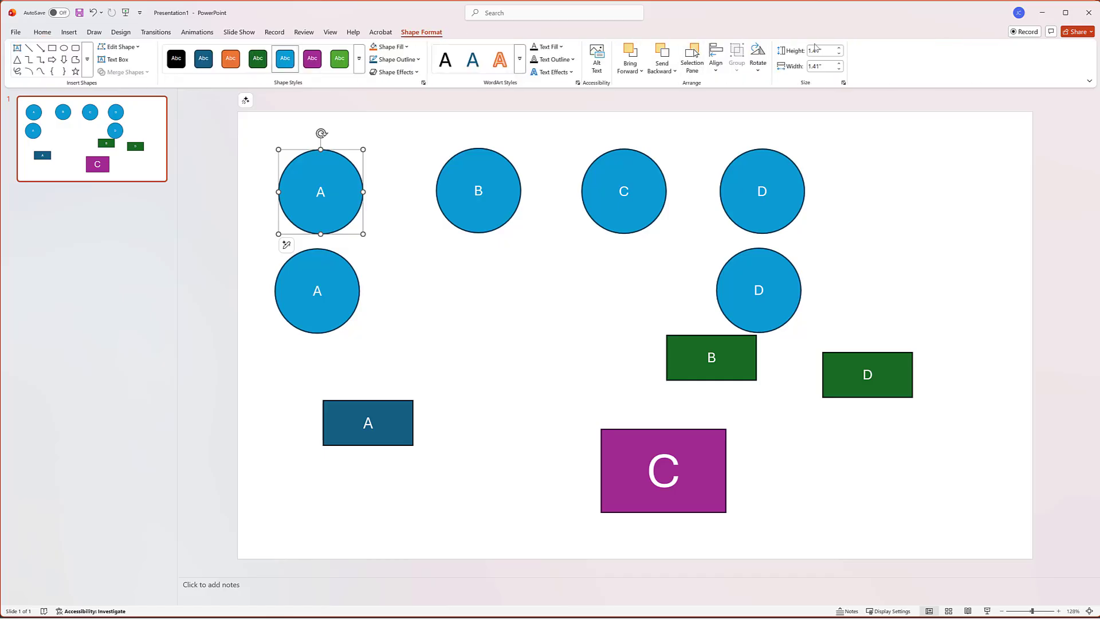
pyautogui.click(830, 52)
pyautogui.press('BackSpace')
pyautogui.write('0.5')
pyautogui.press('Tab')
pyautogui.write('0.5')
pyautogui.press('Return')
pyautogui.click(367, 157)
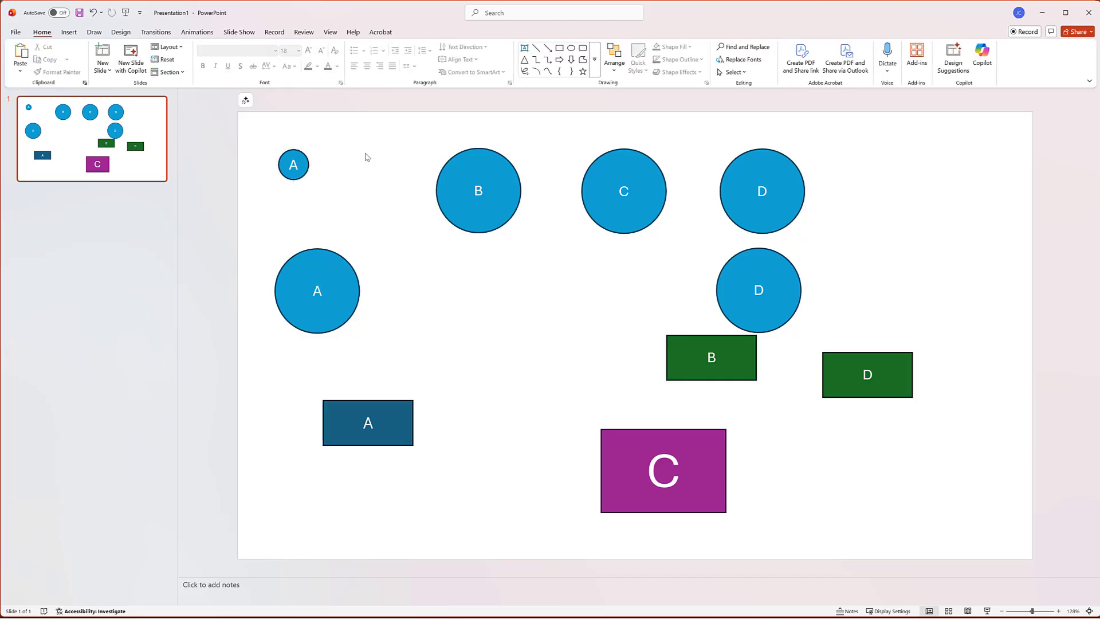
# Step: Nudge the small A circle slightly right and save it as a picture in the Images folder, replacing Picture18.png
pyautogui.click(302, 161)
pyautogui.moveTo(302, 161); pyautogui.dragTo(322, 162)
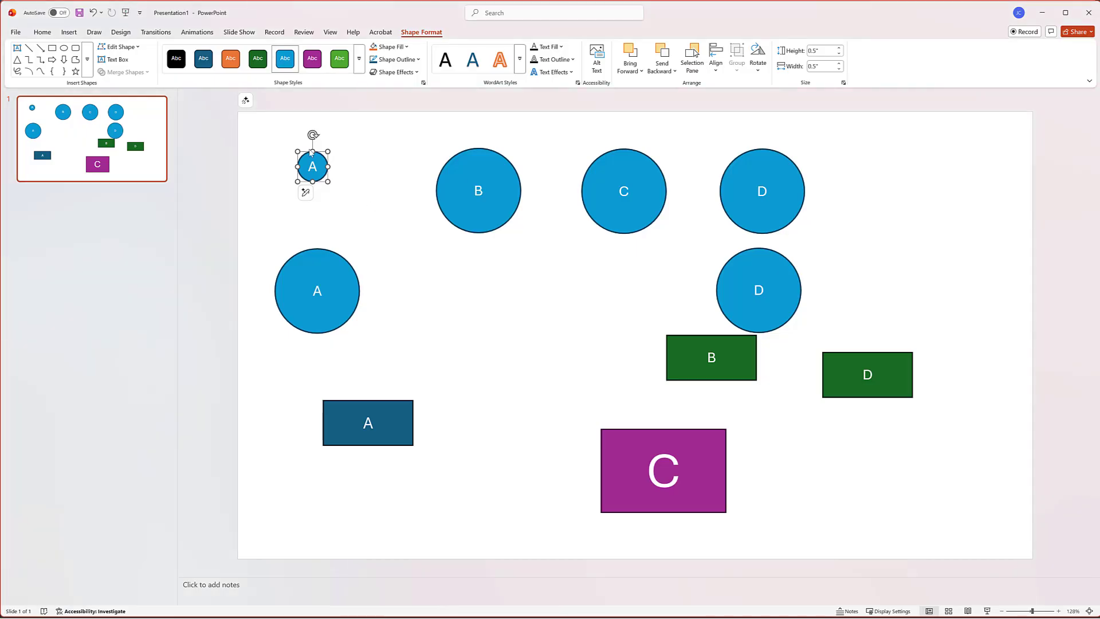
pyautogui.rightClick(318, 165)
pyautogui.click(366, 350)
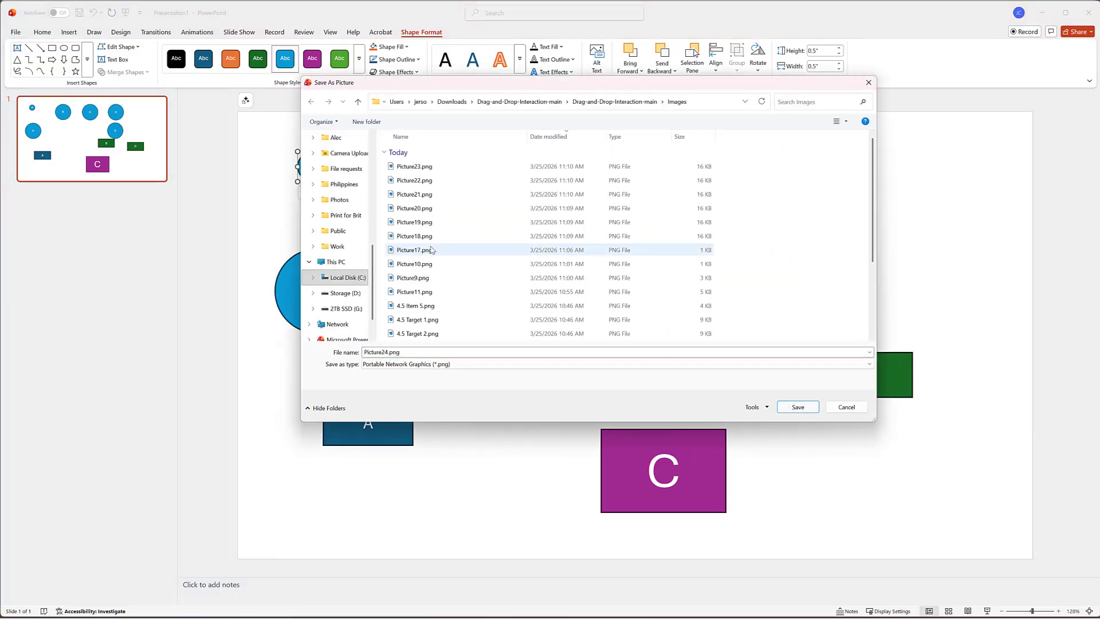
pyautogui.click(421, 237)
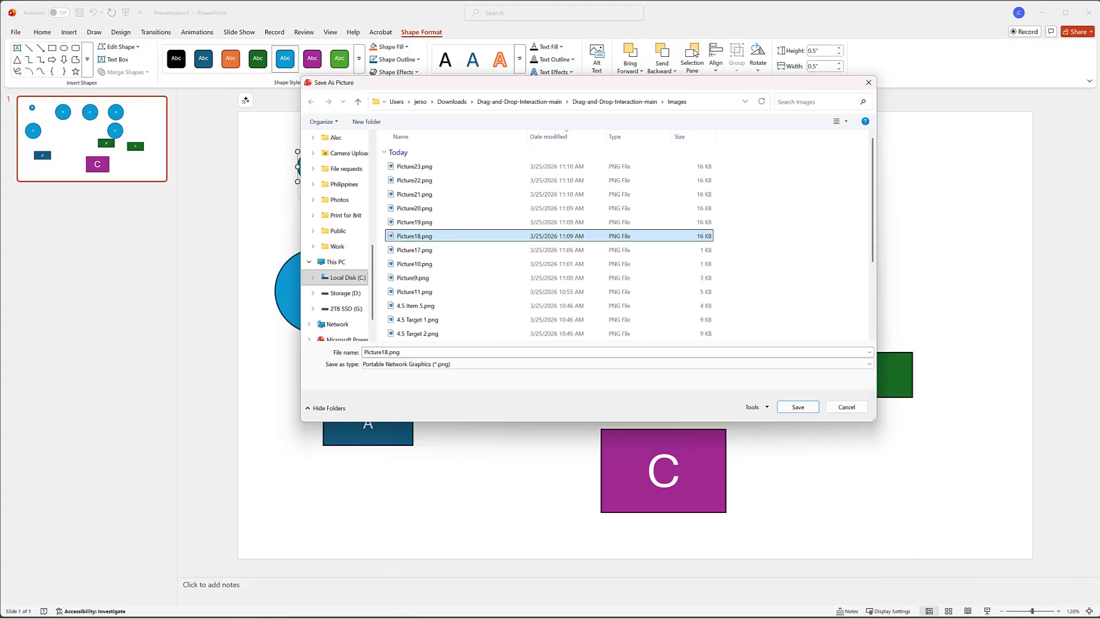
pyautogui.click(798, 407)
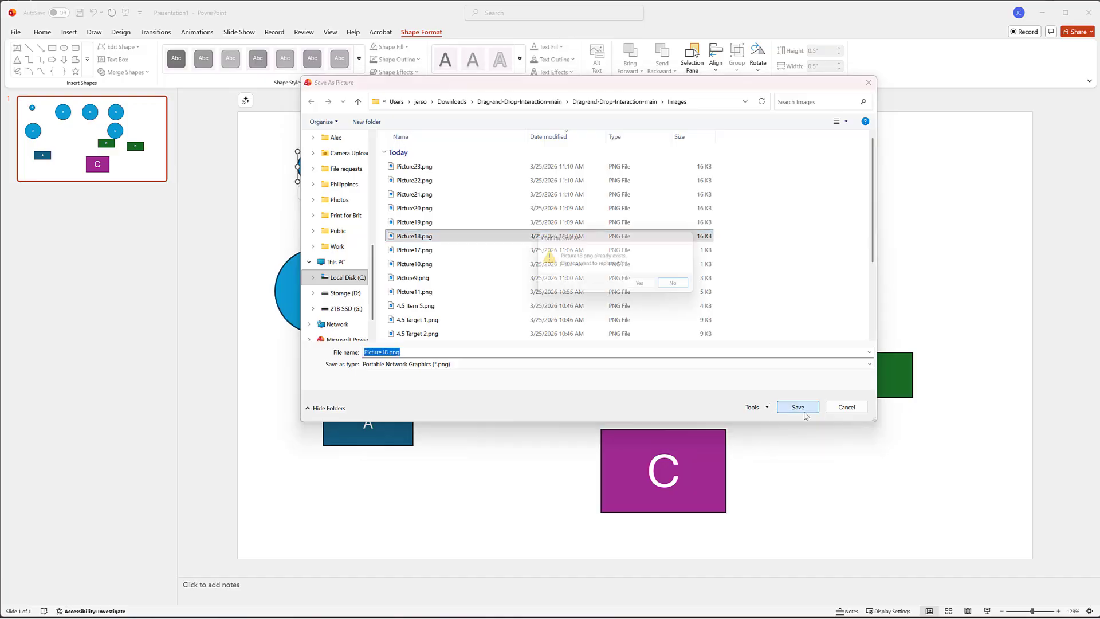
pyautogui.click(647, 286)
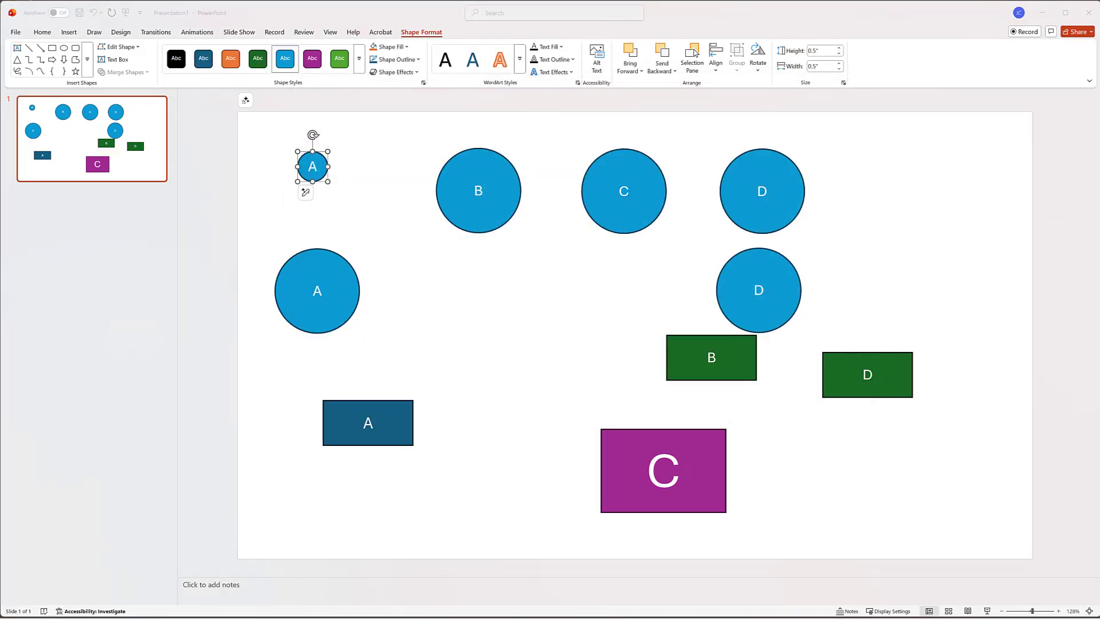
# Step: Switch to Godot, shrink Item05 to about 172 × 185 px, and move it to about (178, 79)
pyautogui.hotkey('alt', 'Tab')
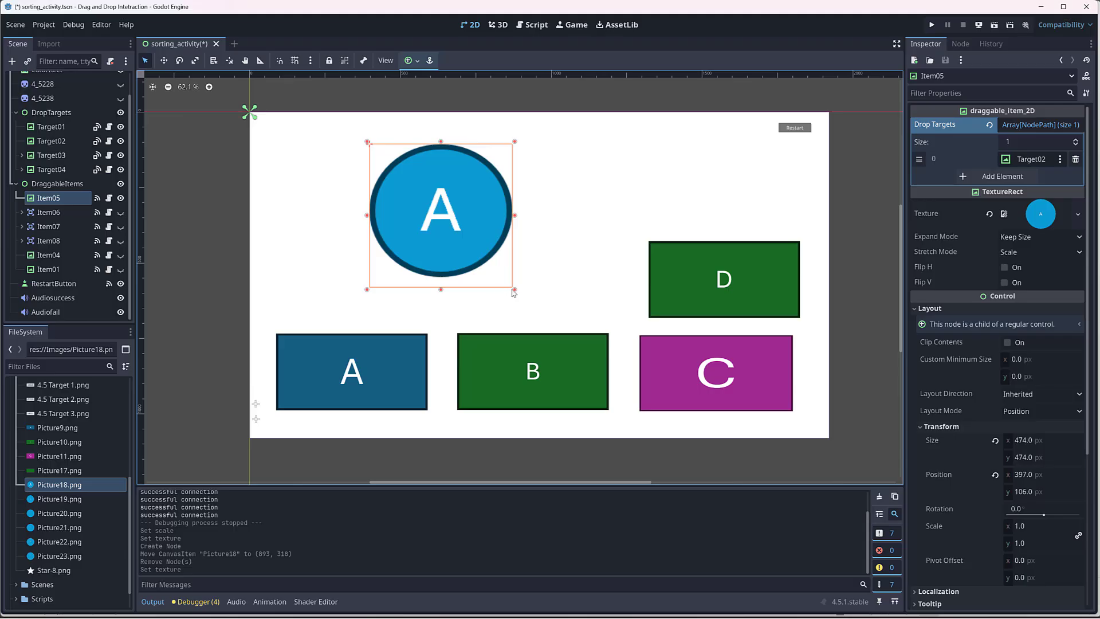
pyautogui.moveTo(514, 290); pyautogui.dragTo(424, 201)
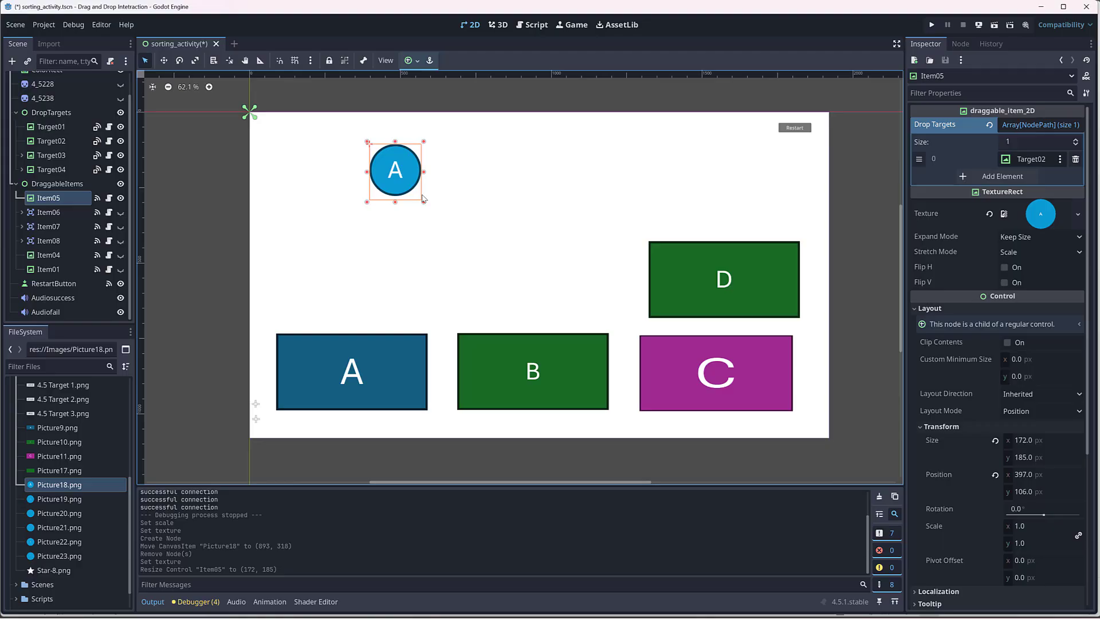
pyautogui.moveTo(404, 162); pyautogui.dragTo(339, 158)
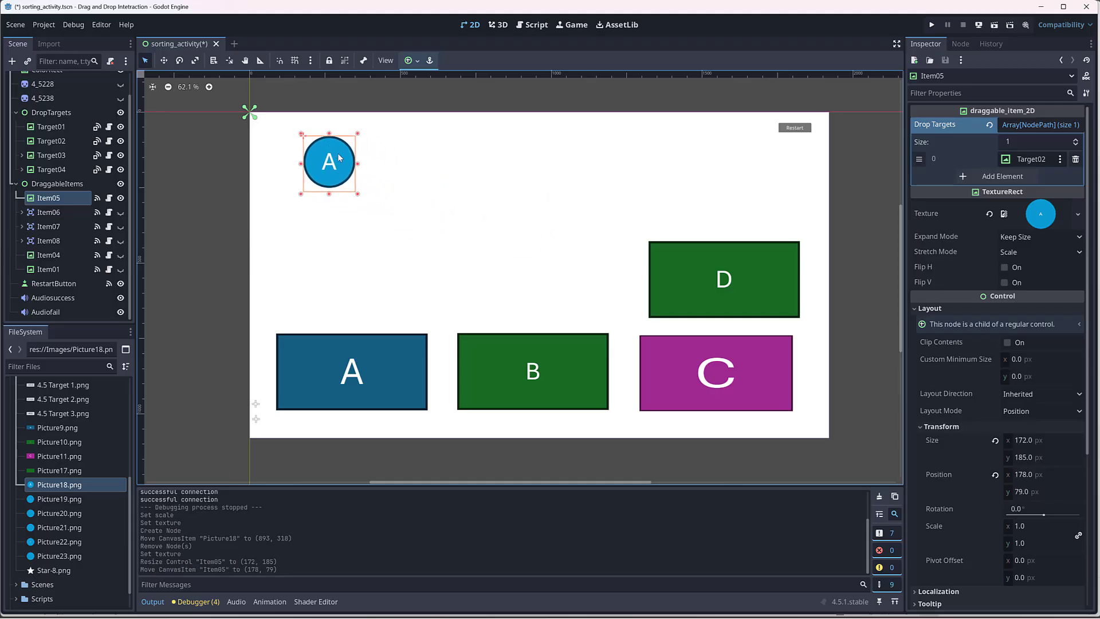
# Step: Move Item04 directly beneath Item05 in the DraggableItems branch
pyautogui.scroll(1, 631, 177)
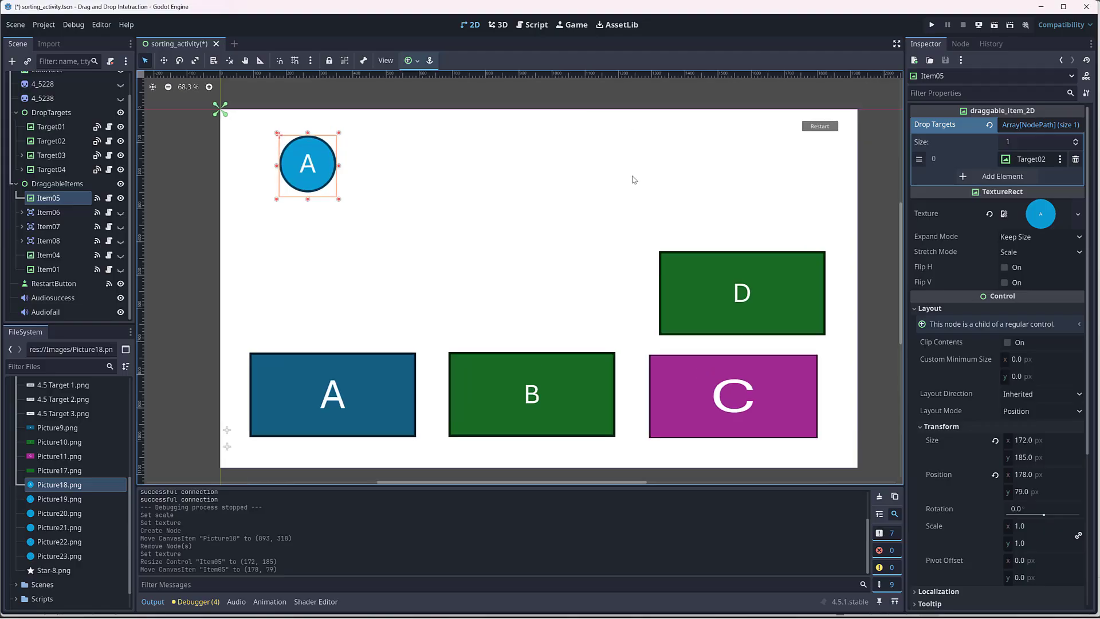
pyautogui.scroll(-1, 503, 231)
pyautogui.scroll(2, 503, 230)
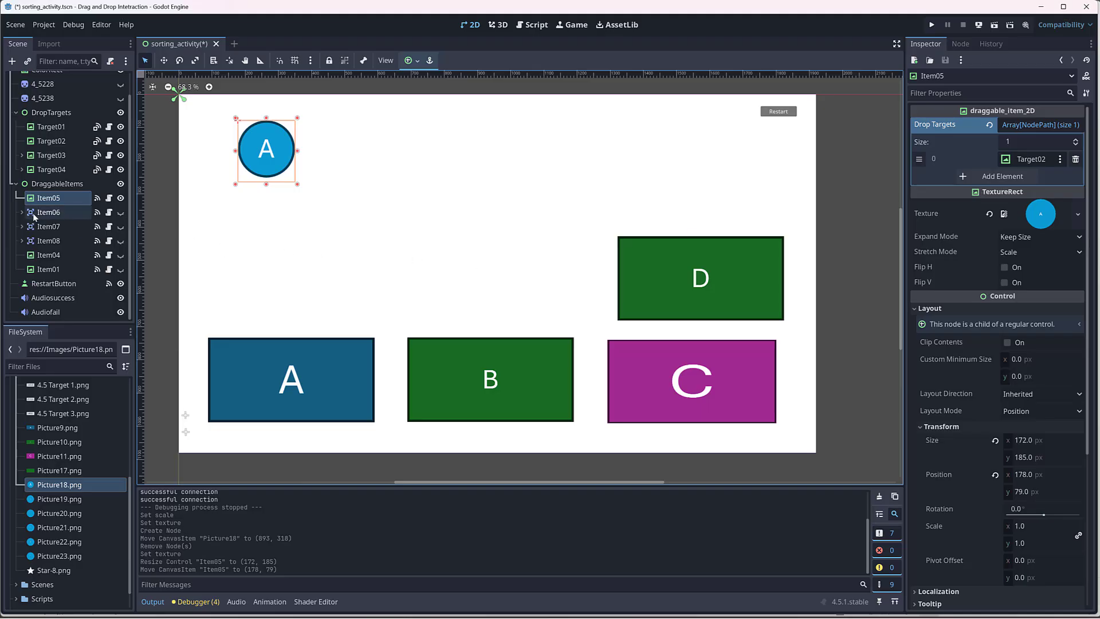
pyautogui.click(51, 256)
pyautogui.moveTo(50, 256); pyautogui.dragTo(63, 213)
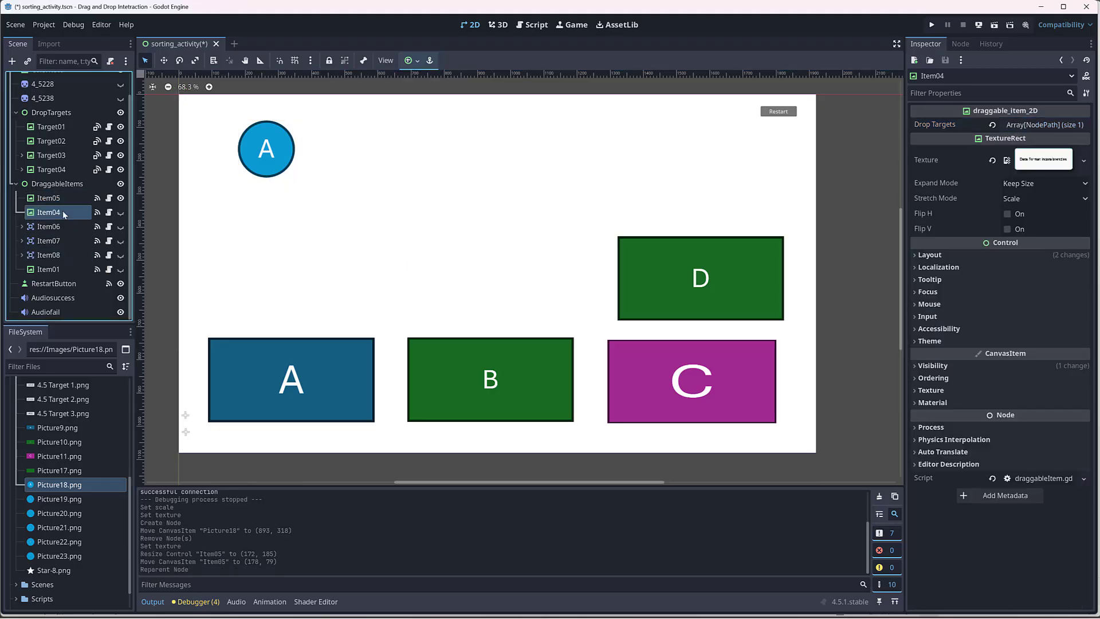
# Step: Make Item04 visible and clear its existing texture
pyautogui.click(120, 213)
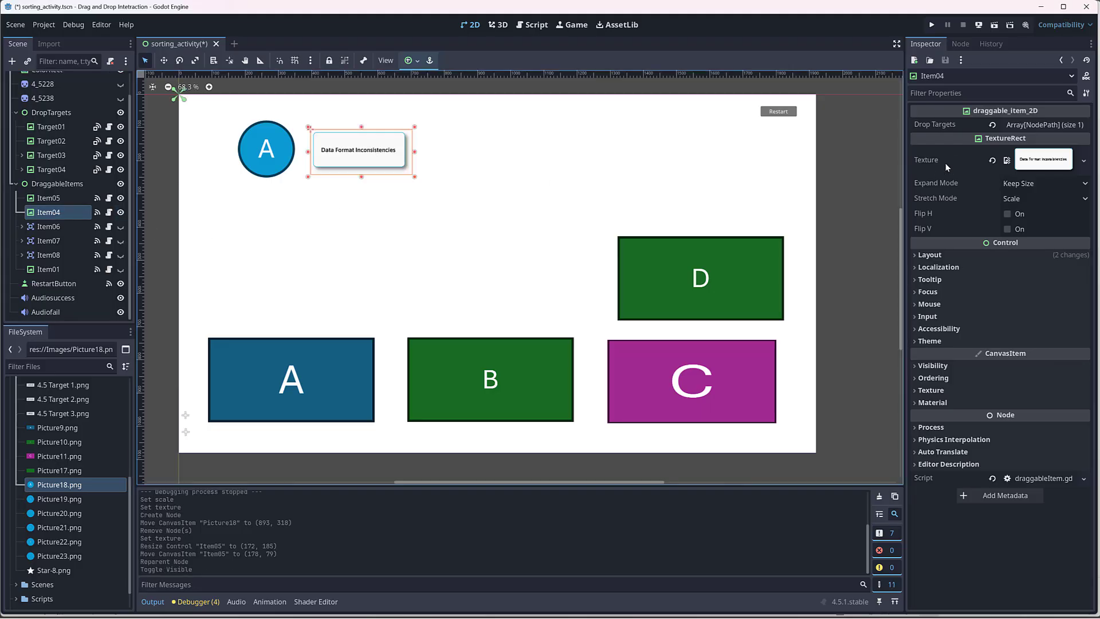
pyautogui.click(993, 161)
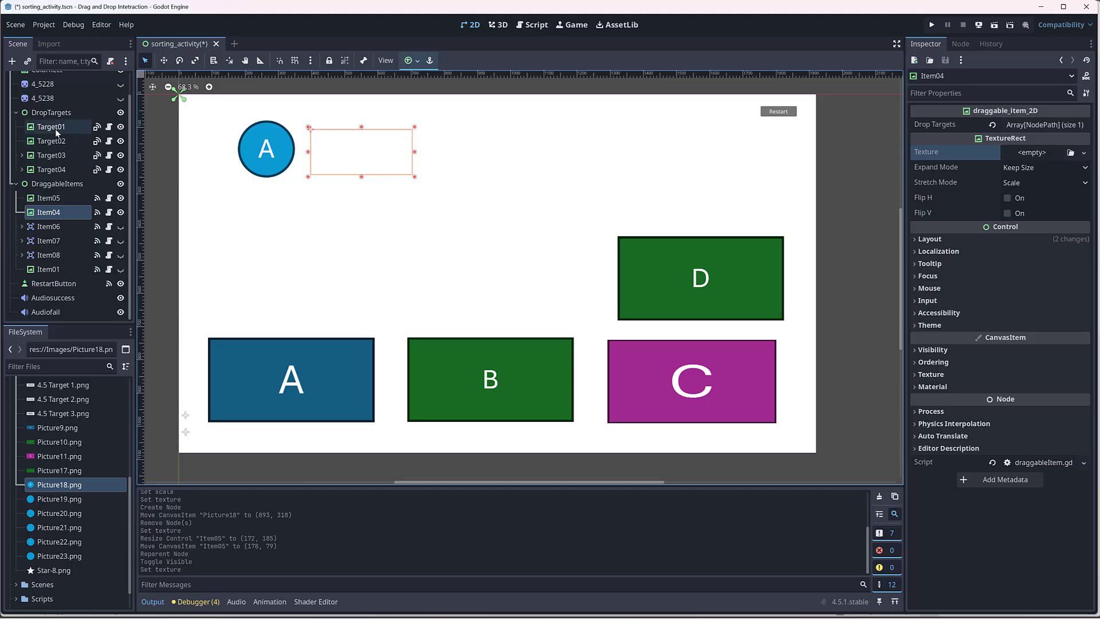
# Step: Place Picture19.png on the canvas as a Sprite2D under DraggableItems, at about (1011, 359)
pyautogui.moveTo(36, 498); pyautogui.dragTo(514, 214)
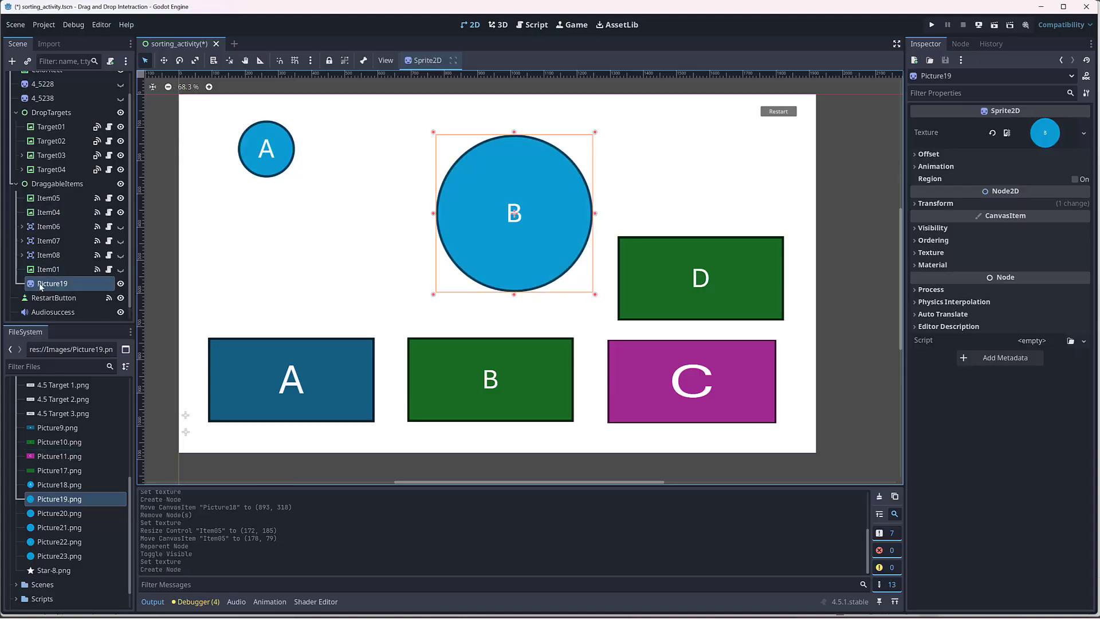
pyautogui.click(55, 216)
pyautogui.click(121, 198)
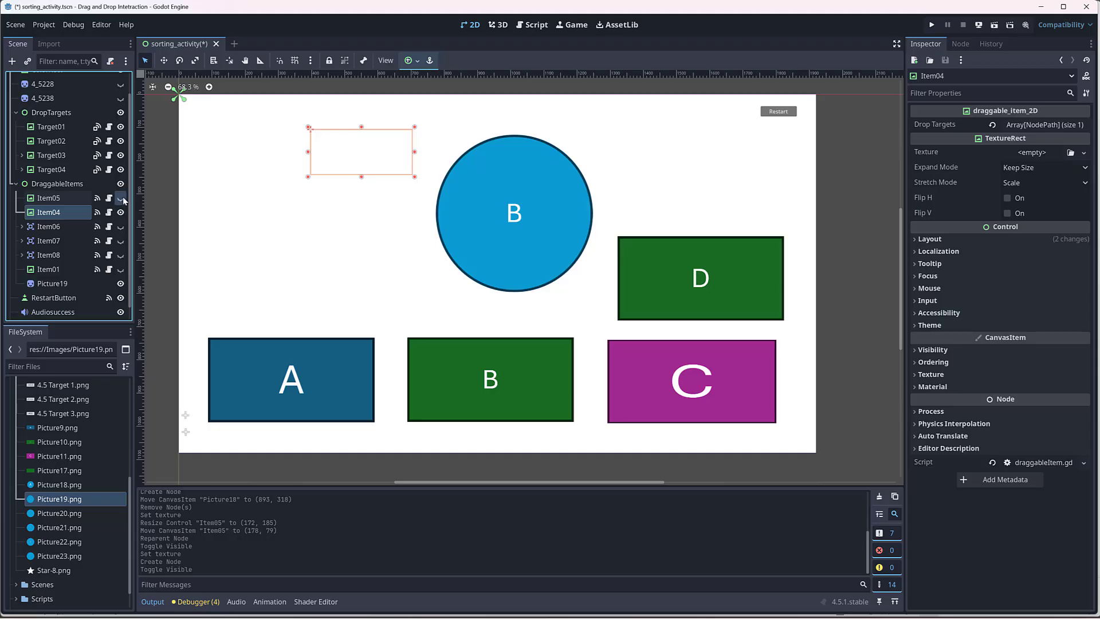
pyautogui.click(120, 197)
# Step: Scale the Picture19 sprite to about 0.36 to match the A circle and move it to about (742, 192)
pyautogui.click(51, 283)
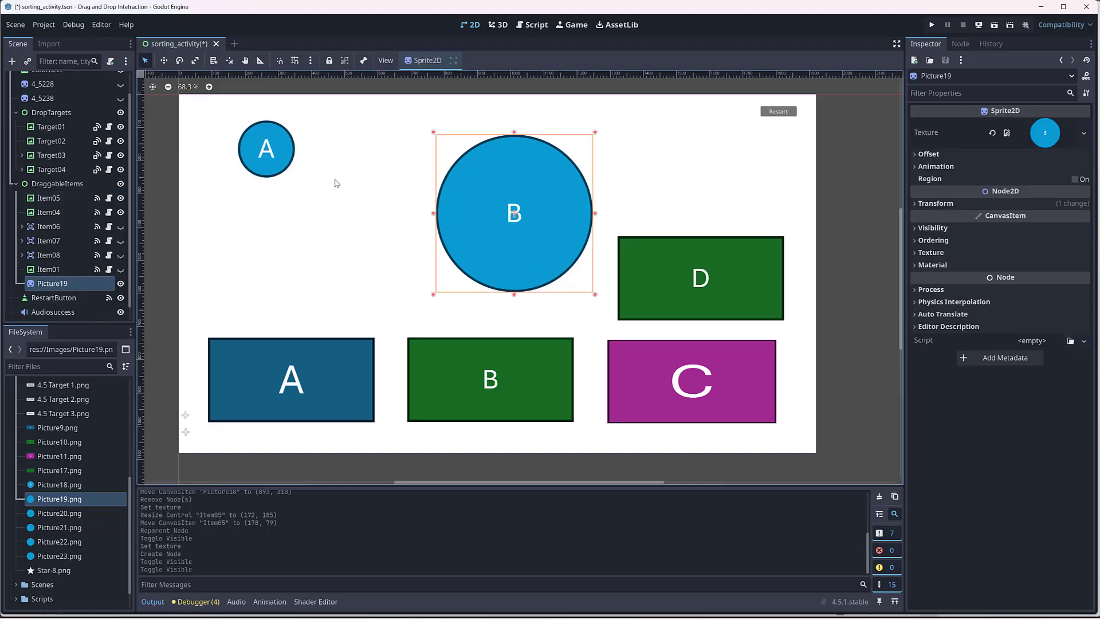
pyautogui.click(267, 148)
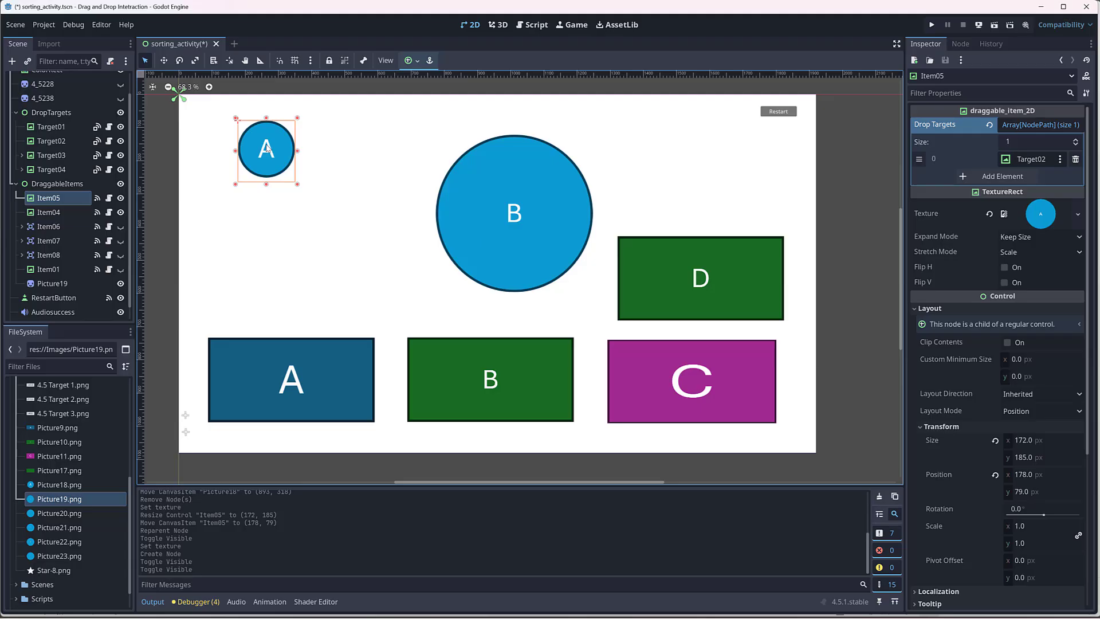
pyautogui.click(591, 212)
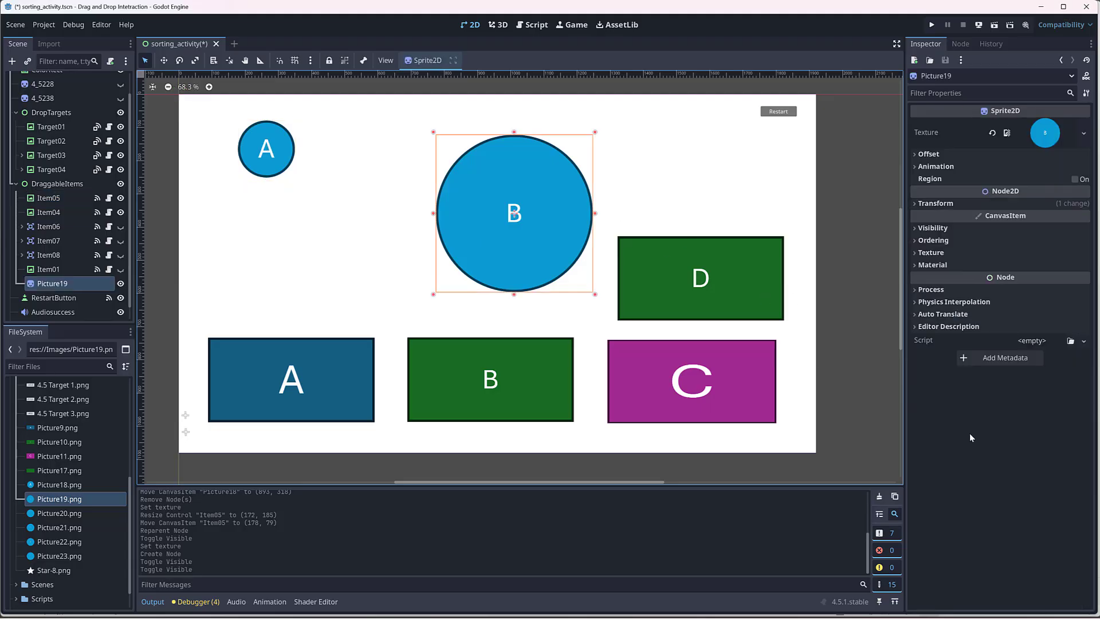
pyautogui.click(932, 203)
pyautogui.click(1060, 217)
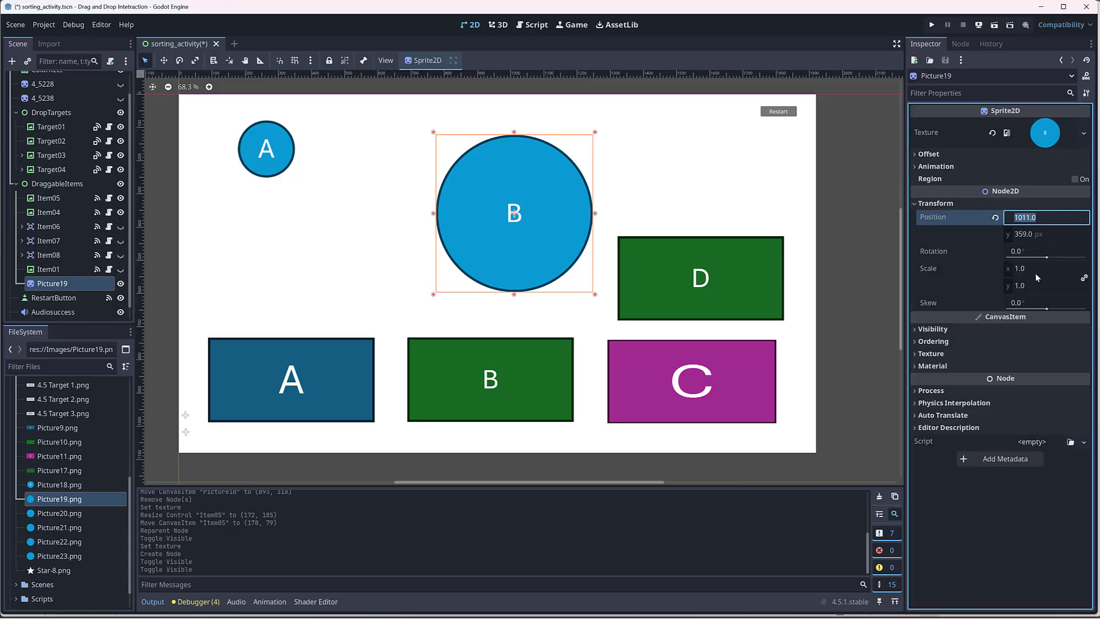
pyautogui.click(285, 152)
pyautogui.click(559, 219)
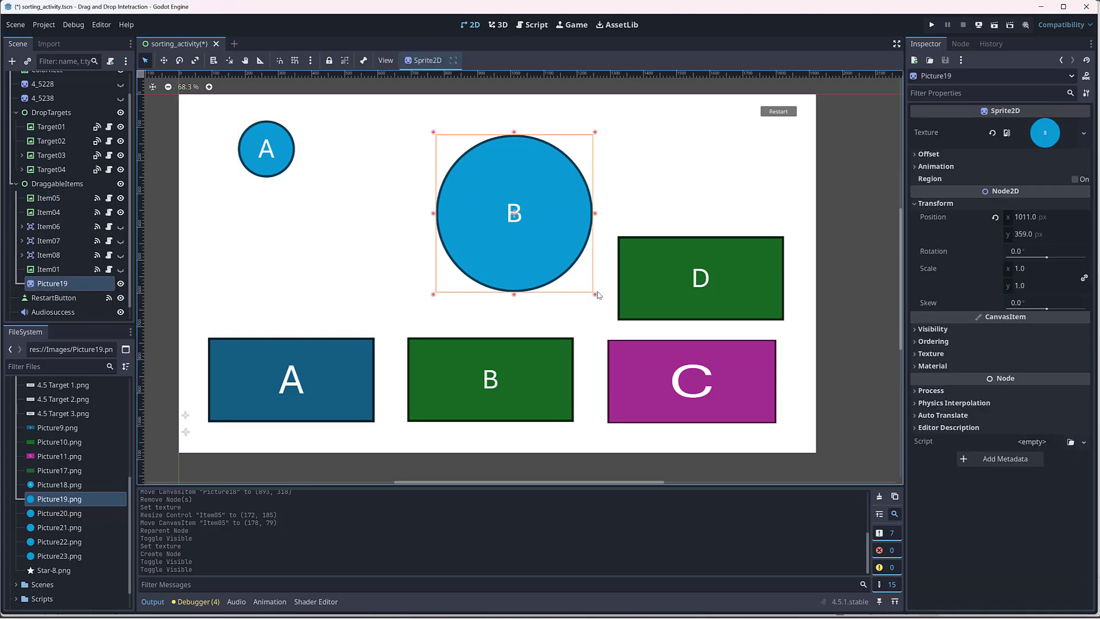
pyautogui.moveTo(596, 297); pyautogui.dragTo(494, 193)
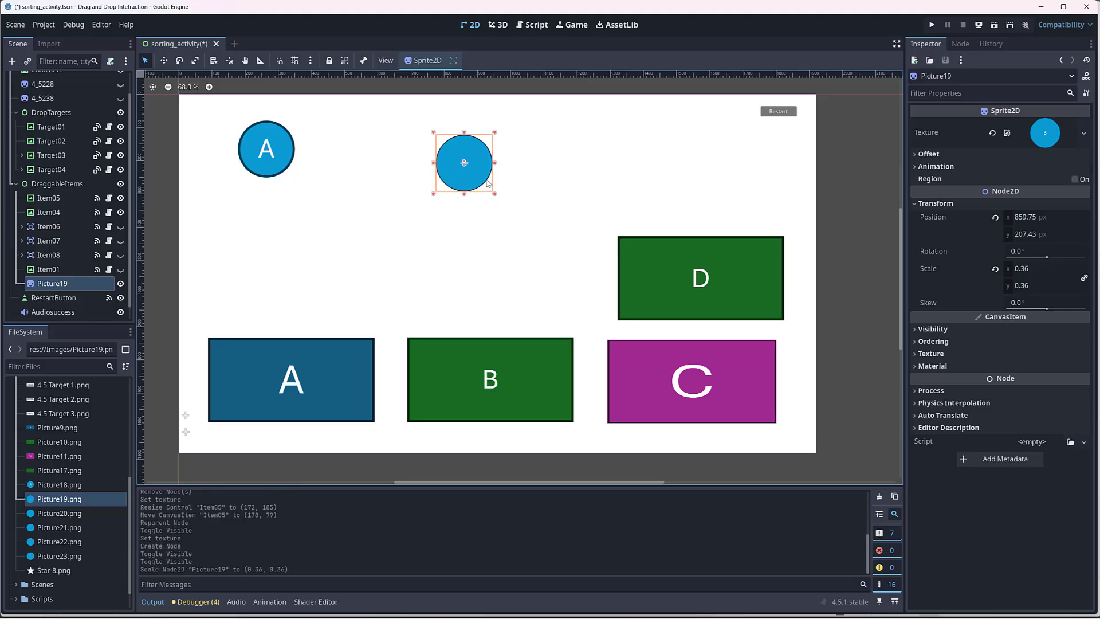
pyautogui.moveTo(479, 182); pyautogui.dragTo(448, 170)
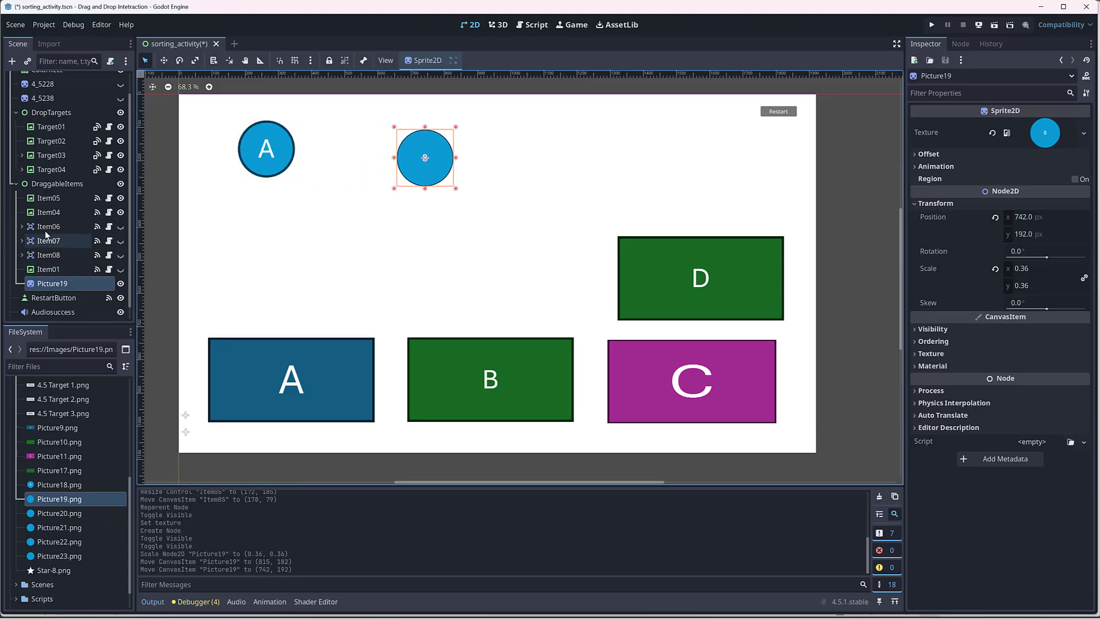
# Step: Set Item04's layout size to 172 × 178 px
pyautogui.click(44, 214)
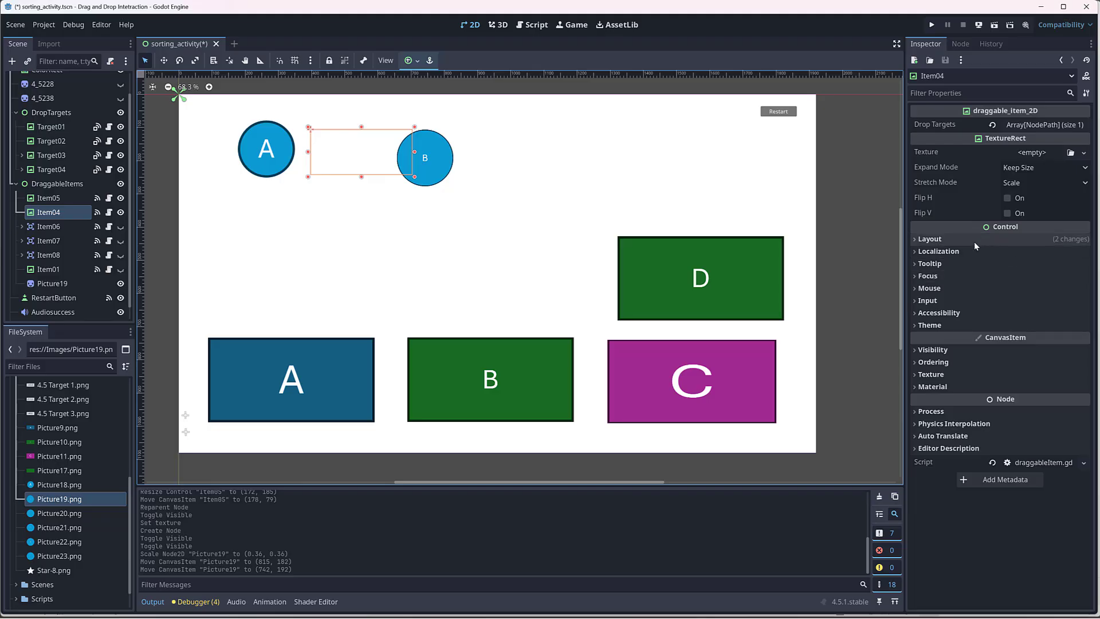
pyautogui.click(940, 239)
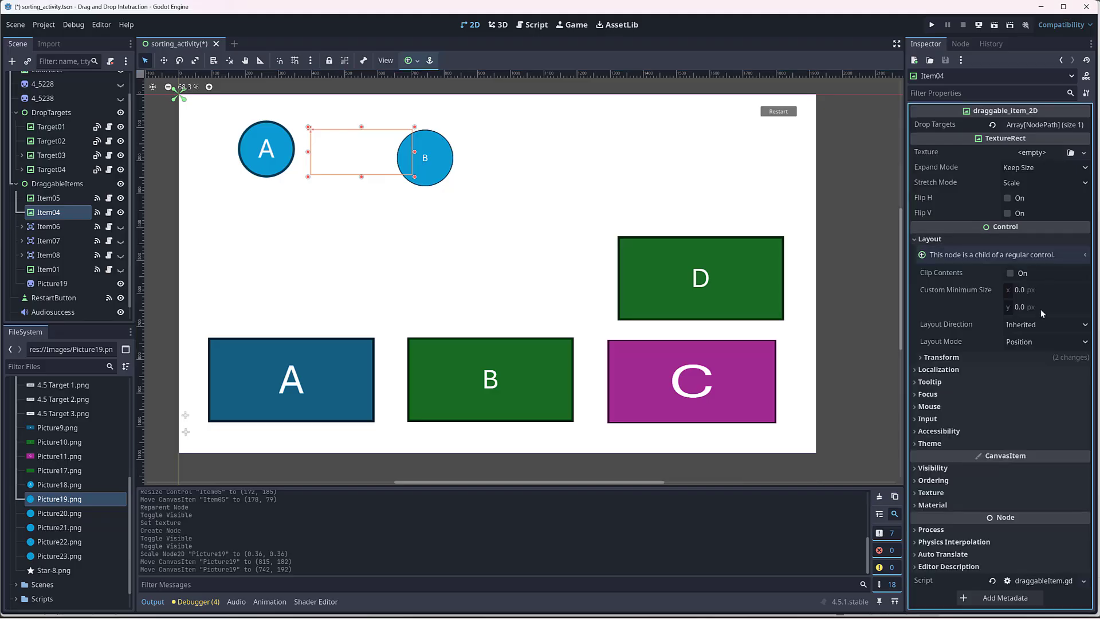
pyautogui.click(1035, 357)
pyautogui.click(1043, 374)
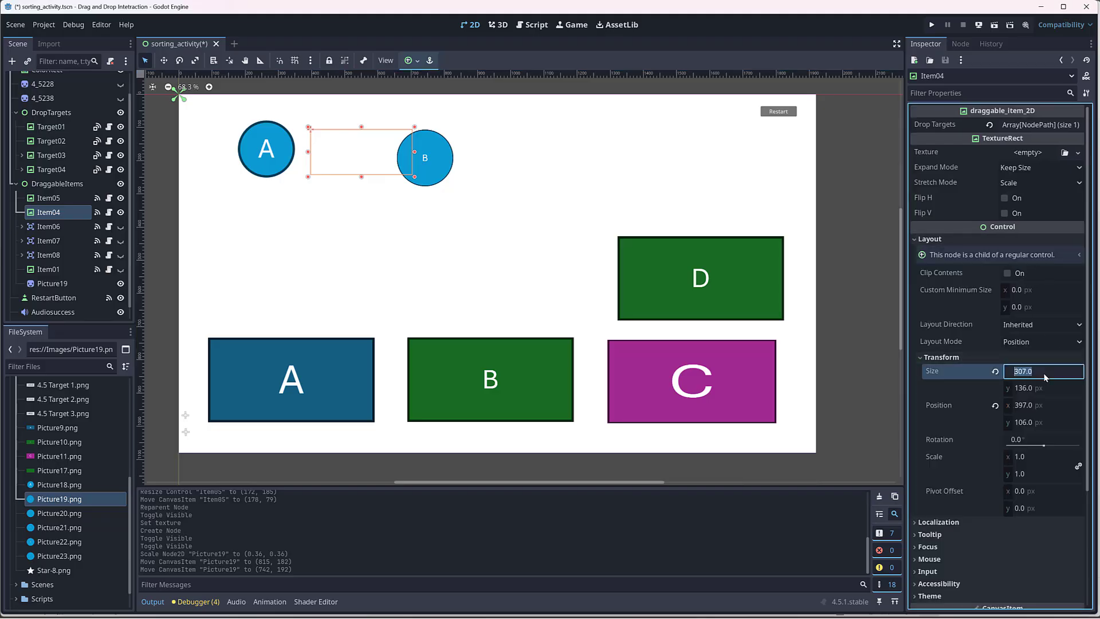
pyautogui.click(284, 152)
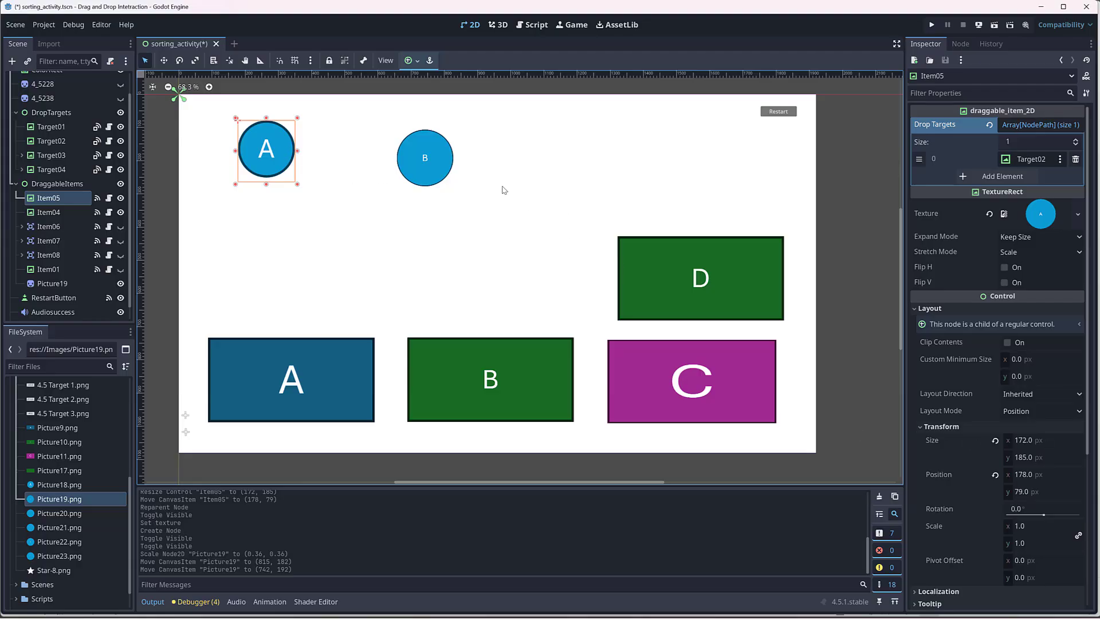
pyautogui.click(54, 213)
pyautogui.click(1058, 373)
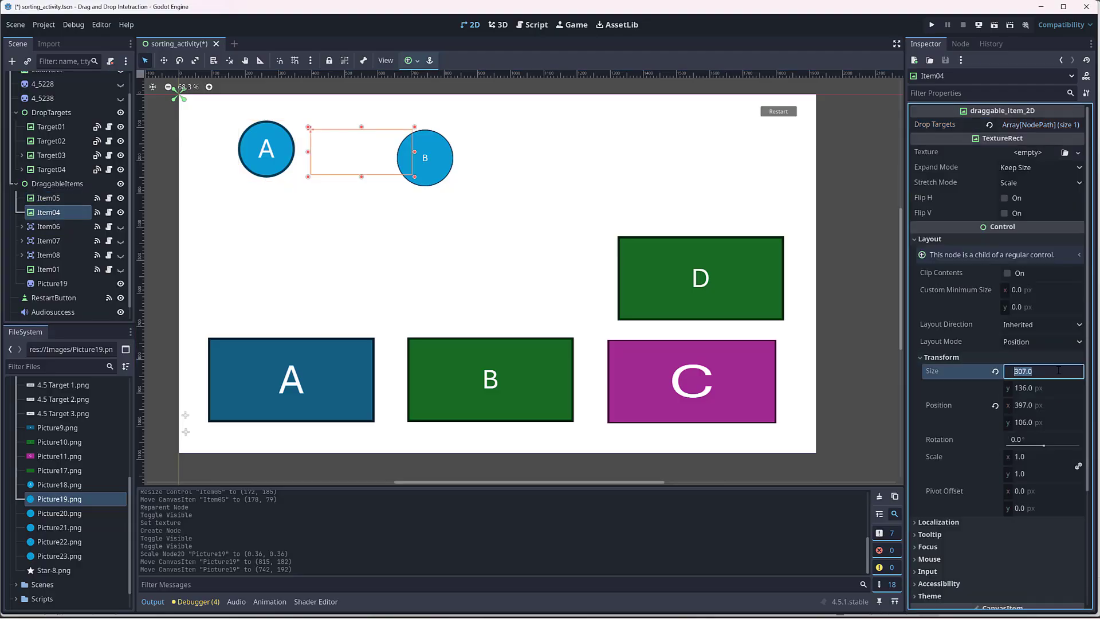
pyautogui.write('172')
pyautogui.press('Tab')
pyautogui.write('1')
pyautogui.press('Return')
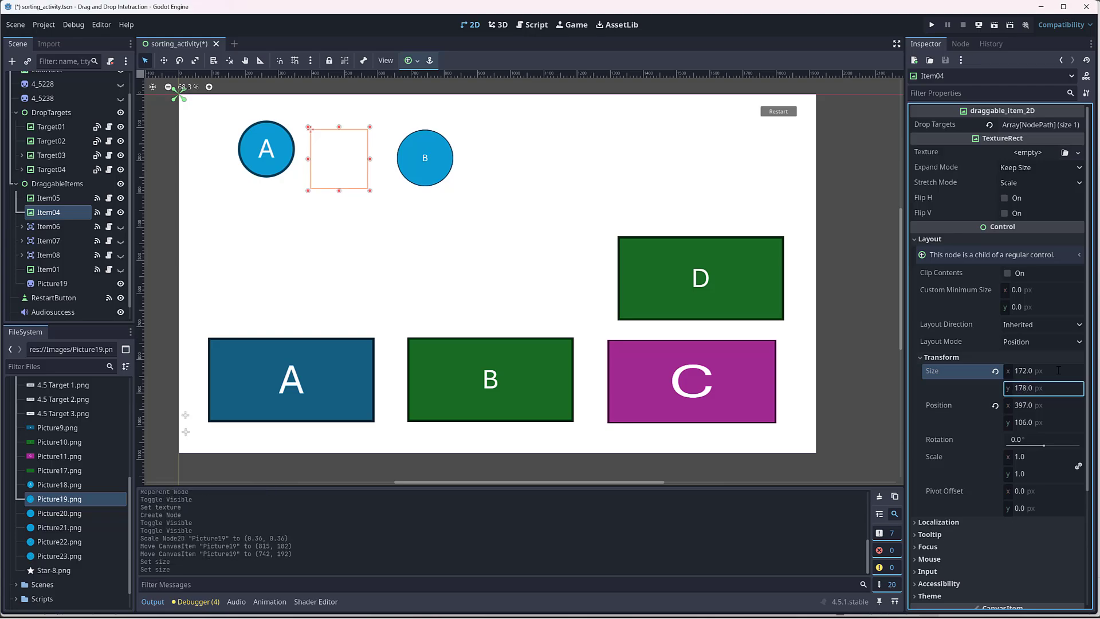
# Step: Turn off the Centered offset option for the Picture19 sprite
pyautogui.click(55, 287)
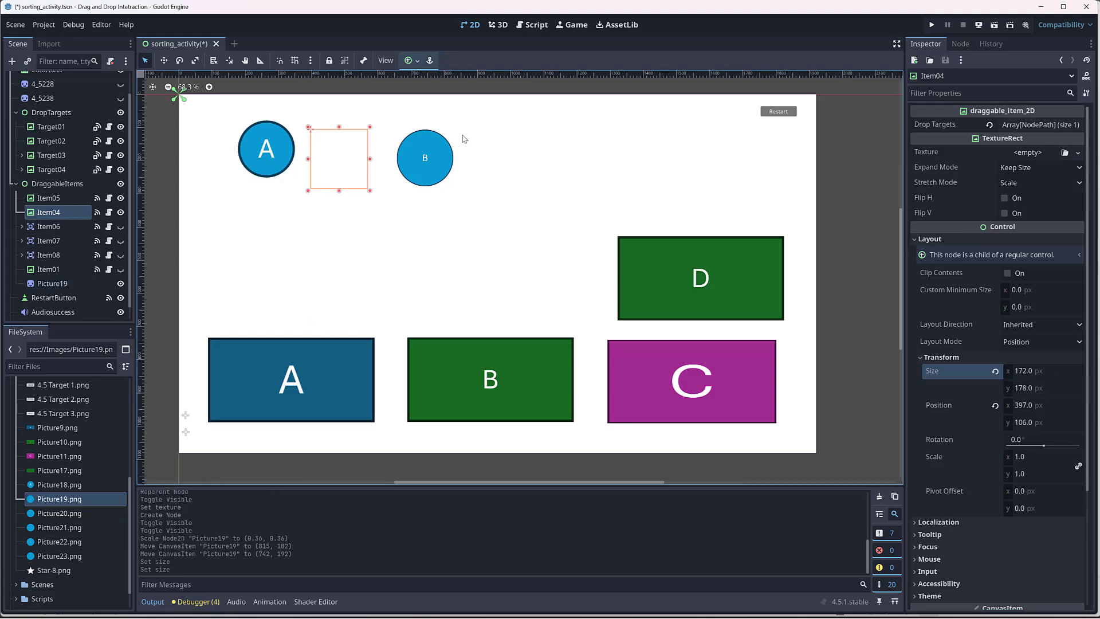
pyautogui.click(928, 153)
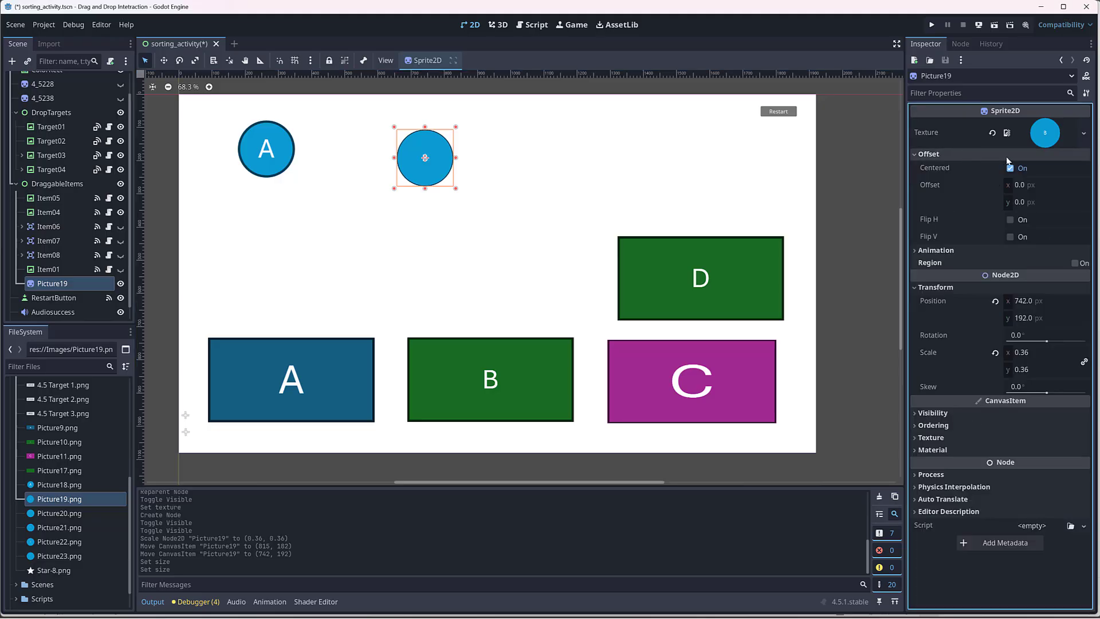
pyautogui.click(1010, 169)
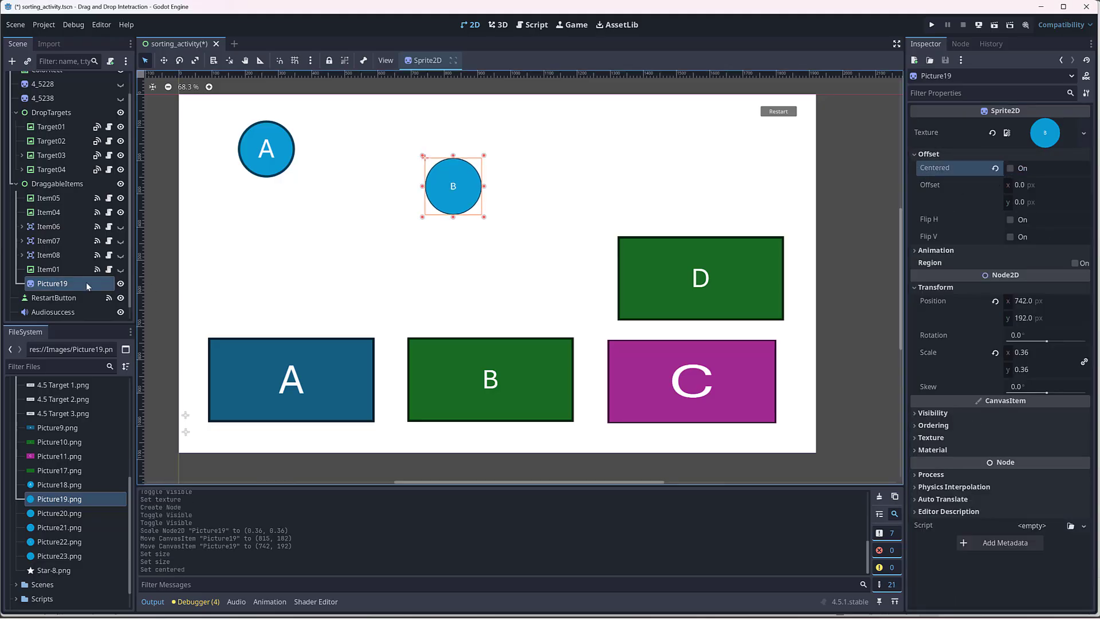
# Step: Make the Picture19 sprite a child of Item04 and reset its position to (0, 0)
pyautogui.moveTo(55, 286); pyautogui.dragTo(66, 213)
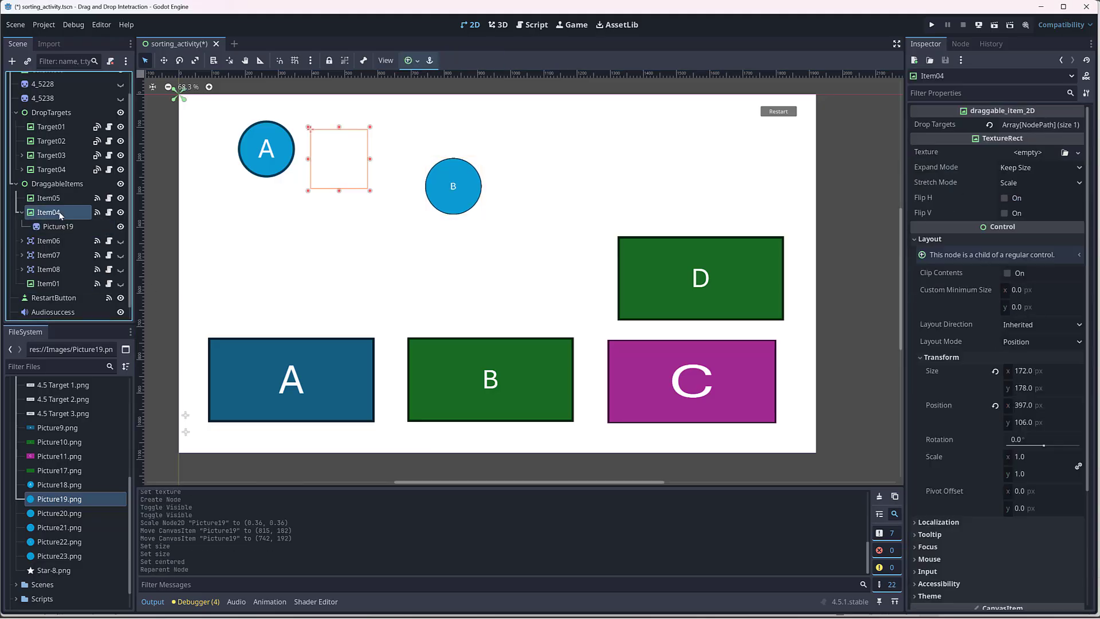
pyautogui.click(67, 226)
pyautogui.click(995, 302)
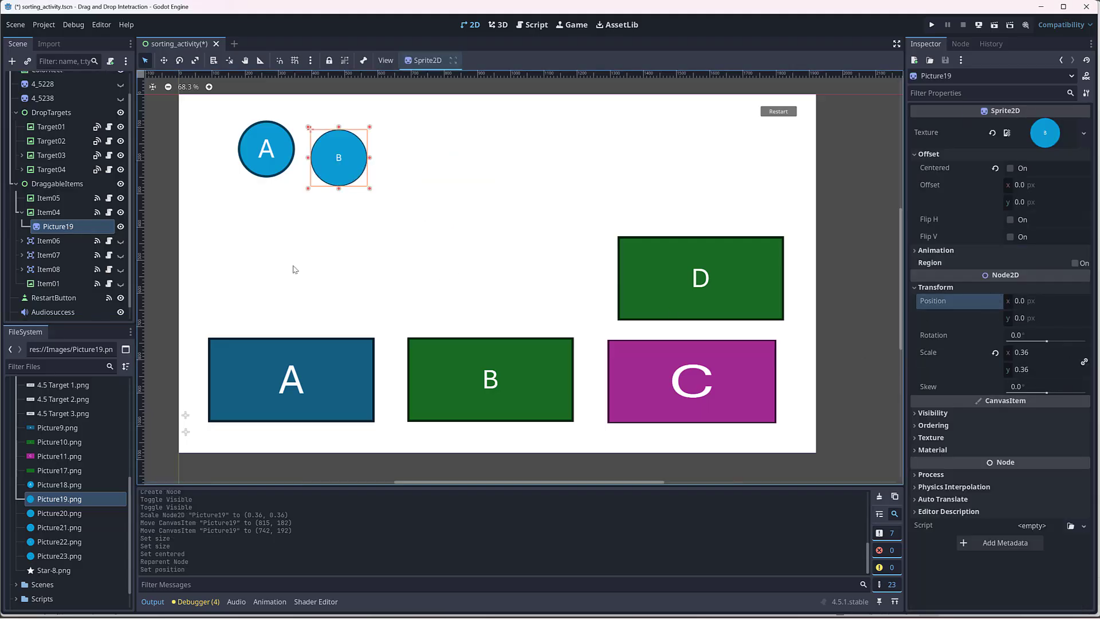
# Step: Compare the bounds of Item04 with those of its Picture19 child sprite, and collapse the Item04 branch
pyautogui.click(53, 212)
pyautogui.click(55, 226)
pyautogui.click(49, 212)
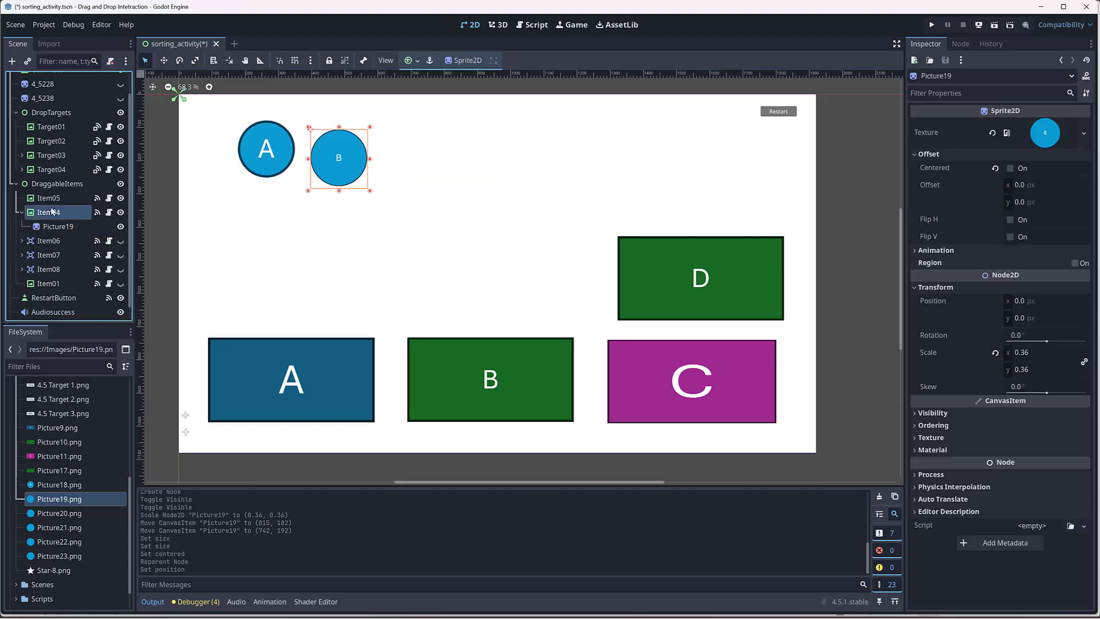
pyautogui.click(55, 226)
pyautogui.click(50, 209)
pyautogui.click(55, 227)
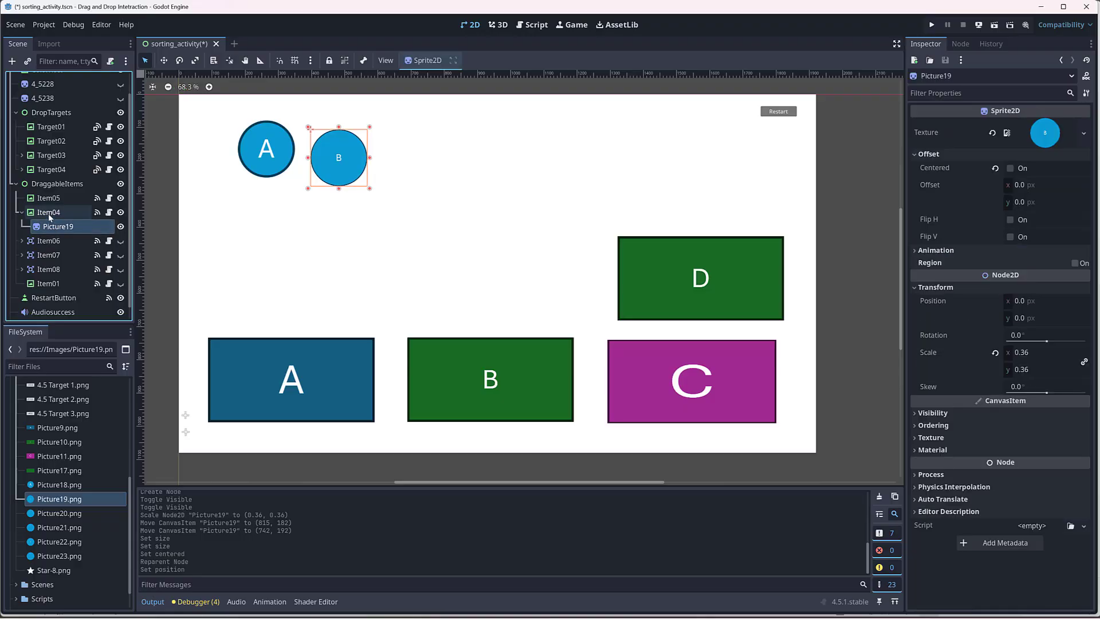
pyautogui.click(49, 212)
pyautogui.click(21, 212)
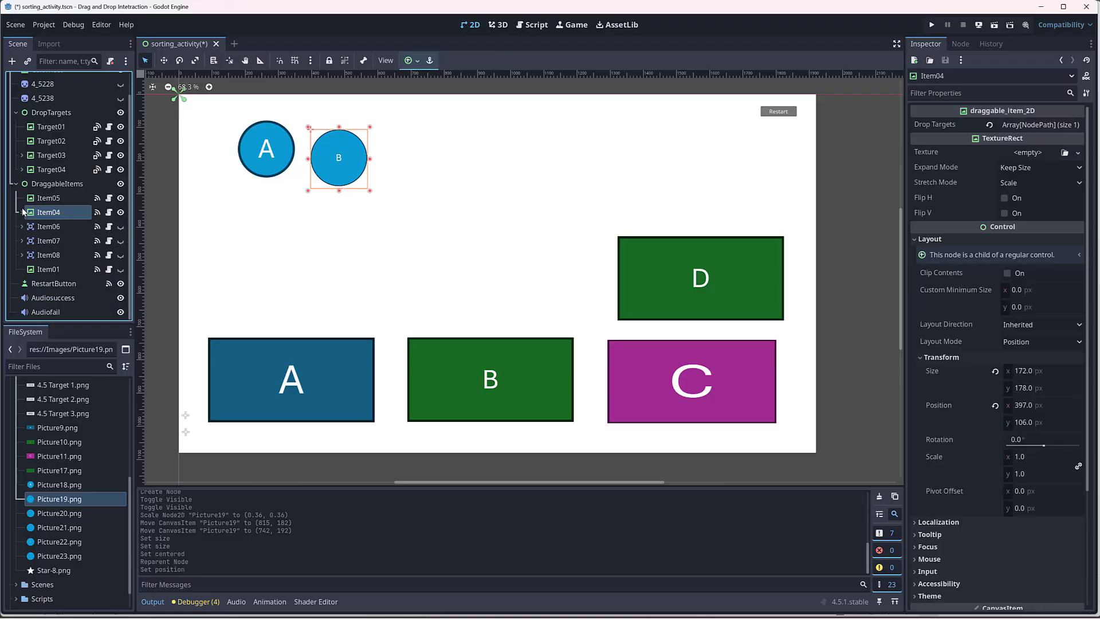
# Step: Delete the Item01 node from DraggableItems
pyautogui.click(53, 270)
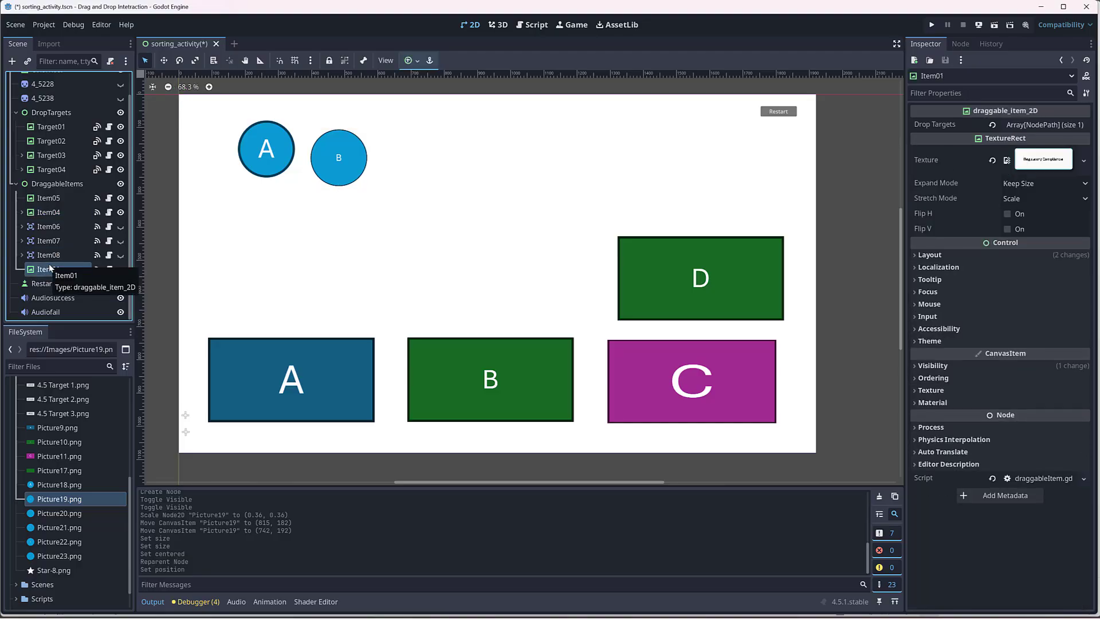
pyautogui.press('Delete')
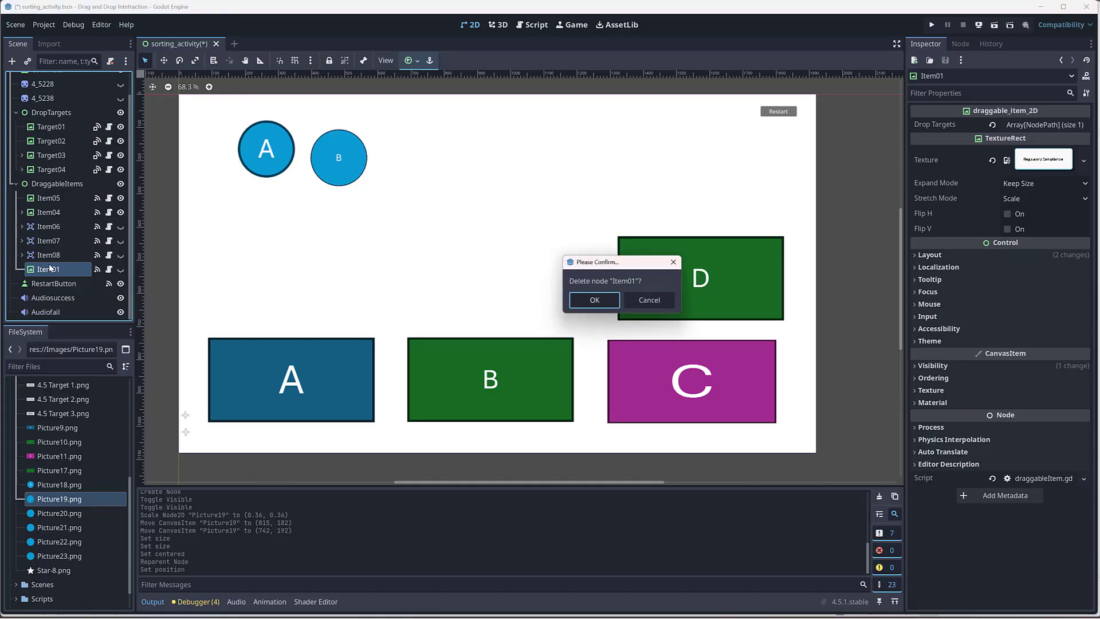
pyautogui.click(600, 297)
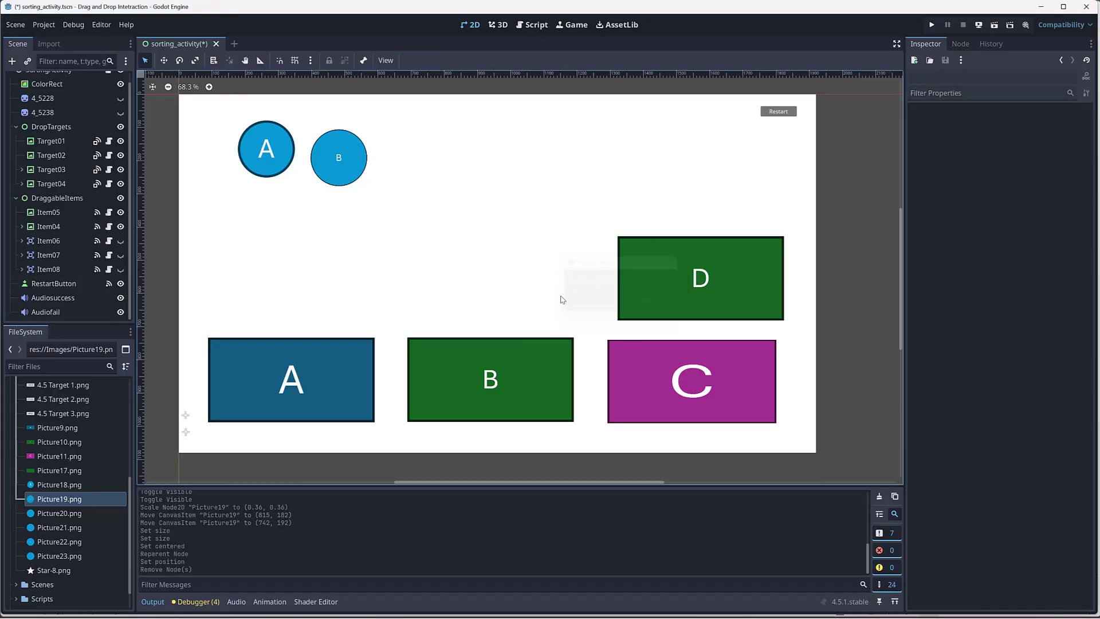
# Step: Duplicate Item04 and replace the texture of the copy's child sprite with Picture20.png
pyautogui.click(64, 225)
pyautogui.hotkey('ctrl', 'd')
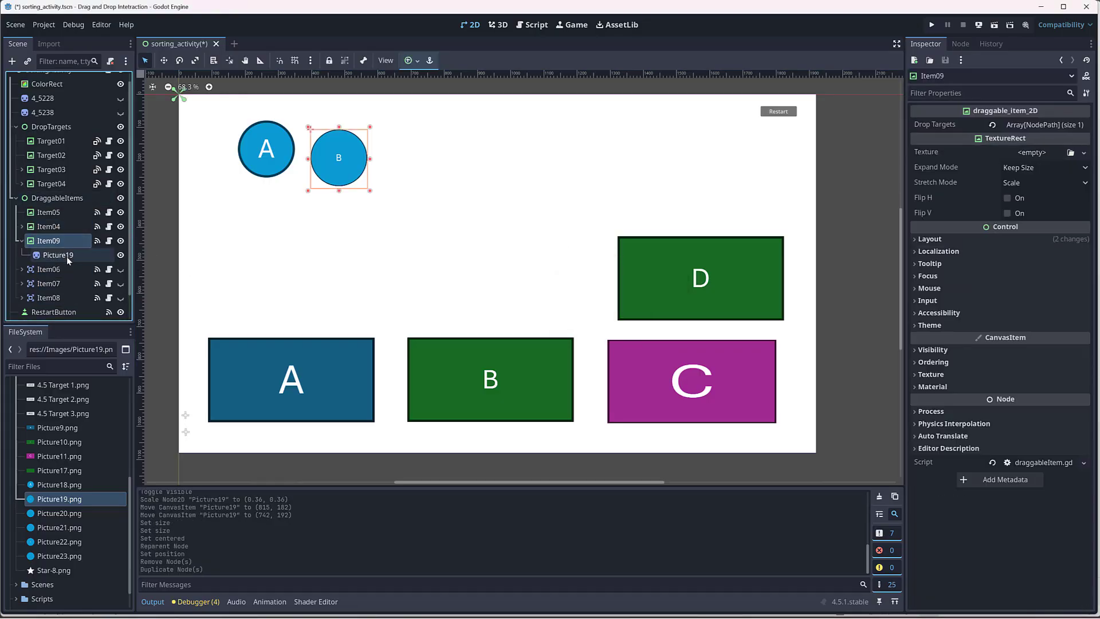
pyautogui.click(53, 254)
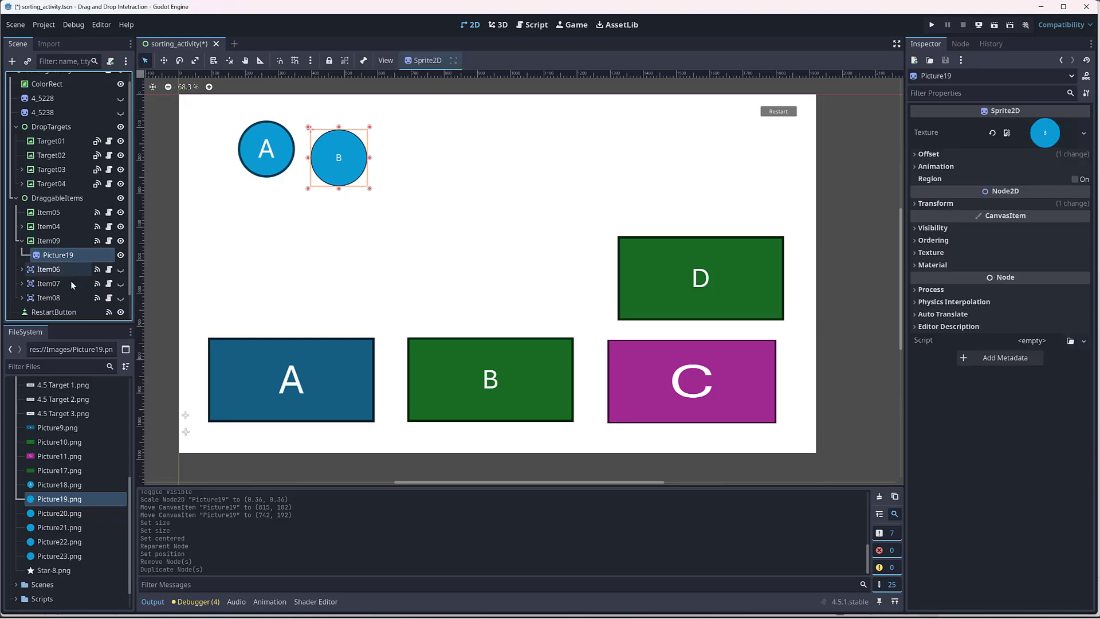
pyautogui.click(47, 513)
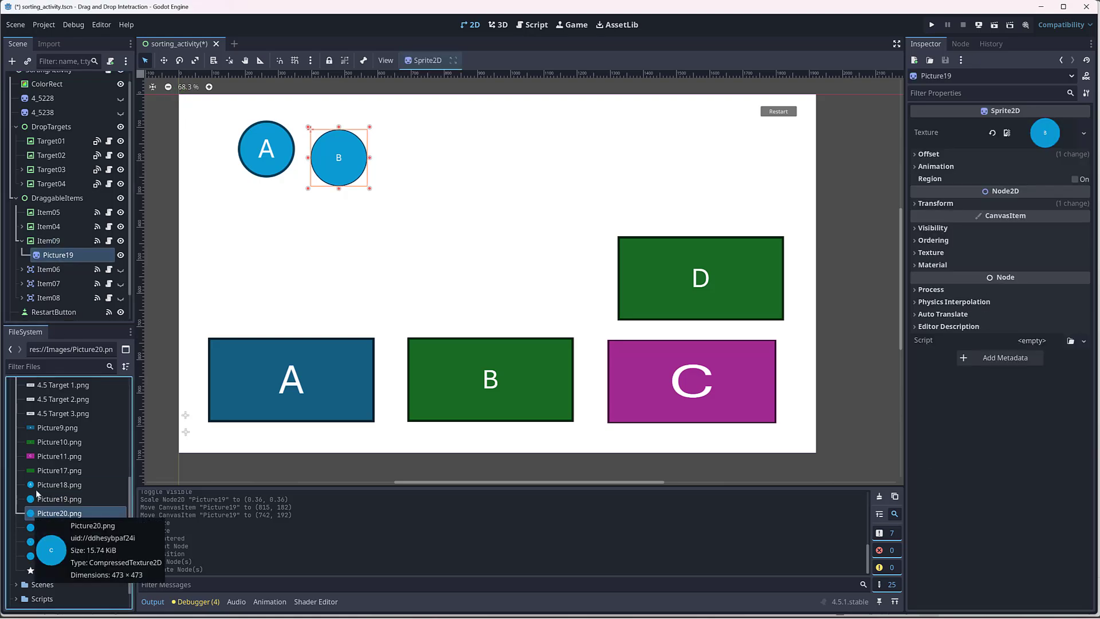
pyautogui.click(42, 244)
pyautogui.click(44, 254)
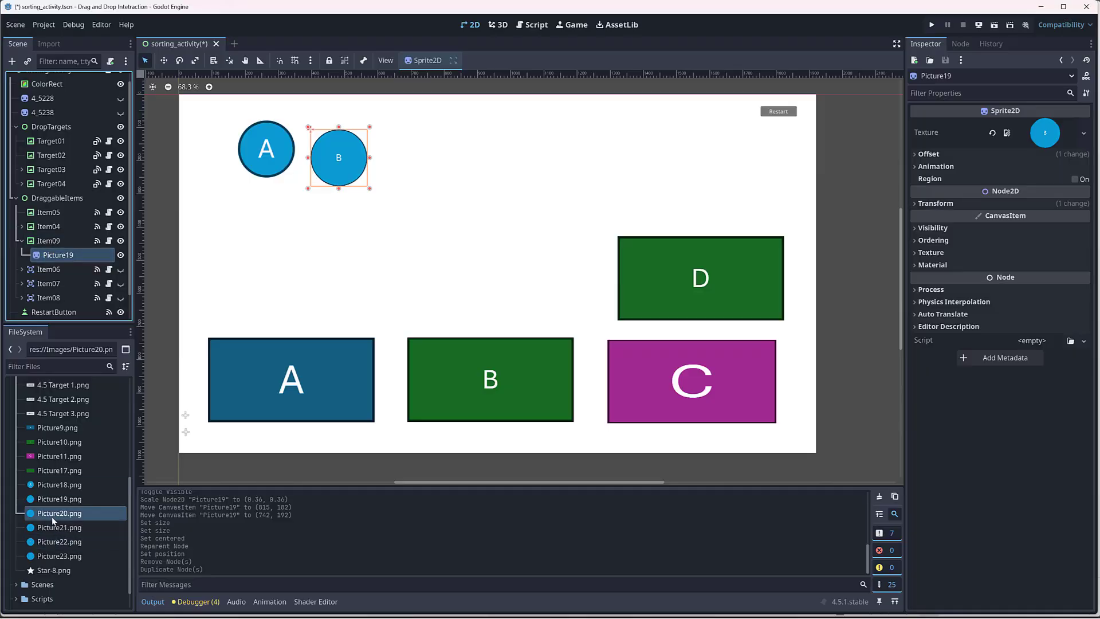
pyautogui.click(37, 515)
pyautogui.moveTo(37, 516); pyautogui.dragTo(1047, 138)
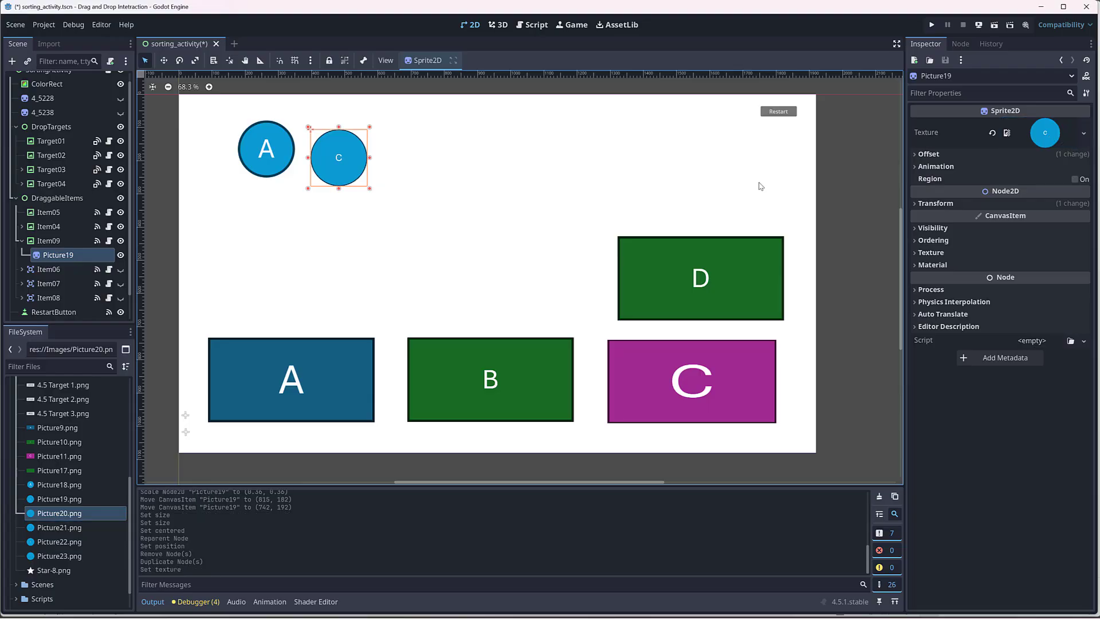
# Step: Rename the child sprite of Item09 to Picture20
pyautogui.click(76, 256)
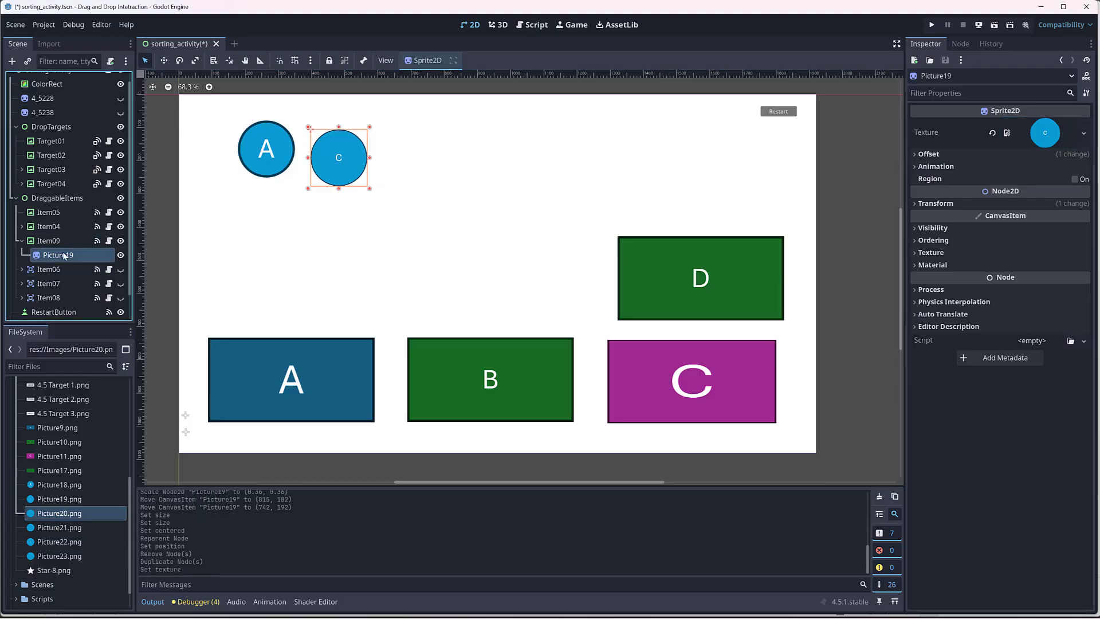
pyautogui.click(76, 256)
pyautogui.click(82, 255)
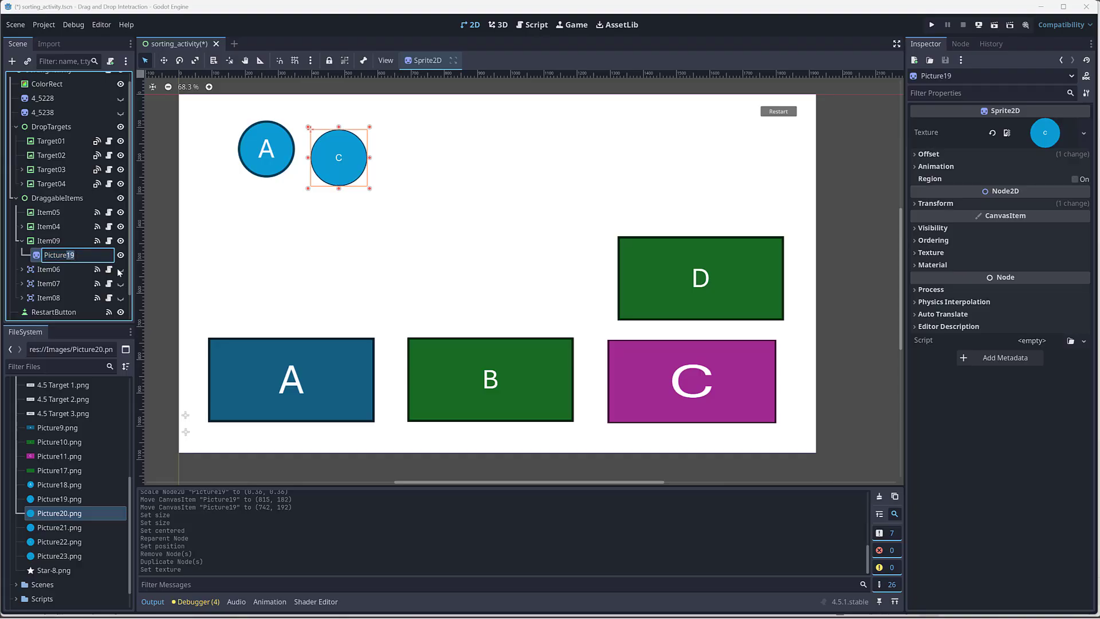
pyautogui.write('20')
pyautogui.press('Return')
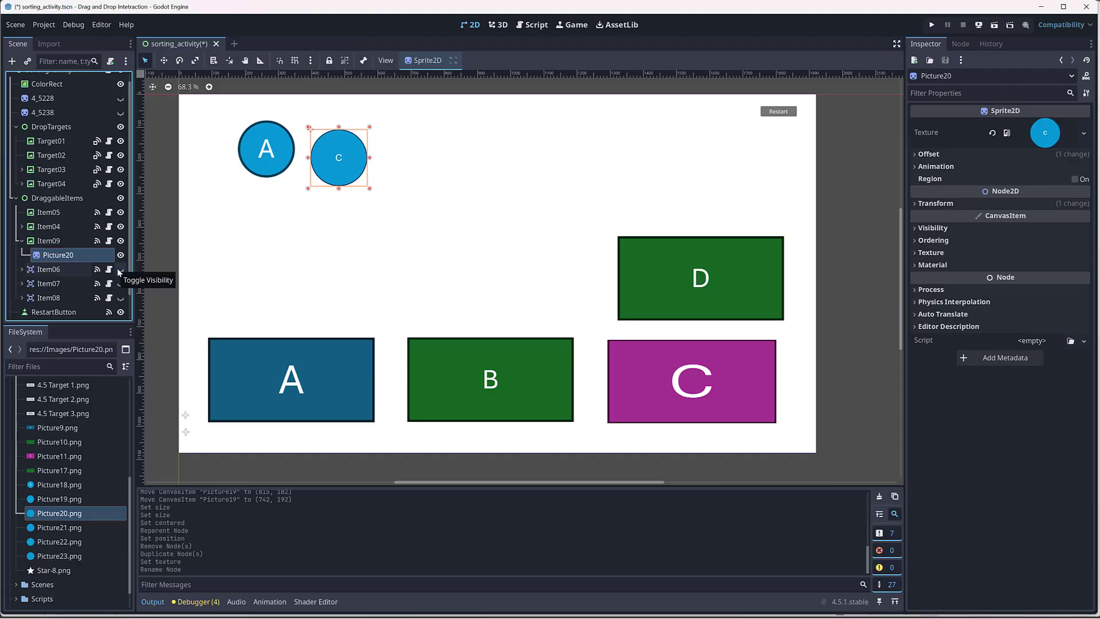
# Step: Move Item09 beside the B circle to about (626, 108) and collapse its branch
pyautogui.click(49, 241)
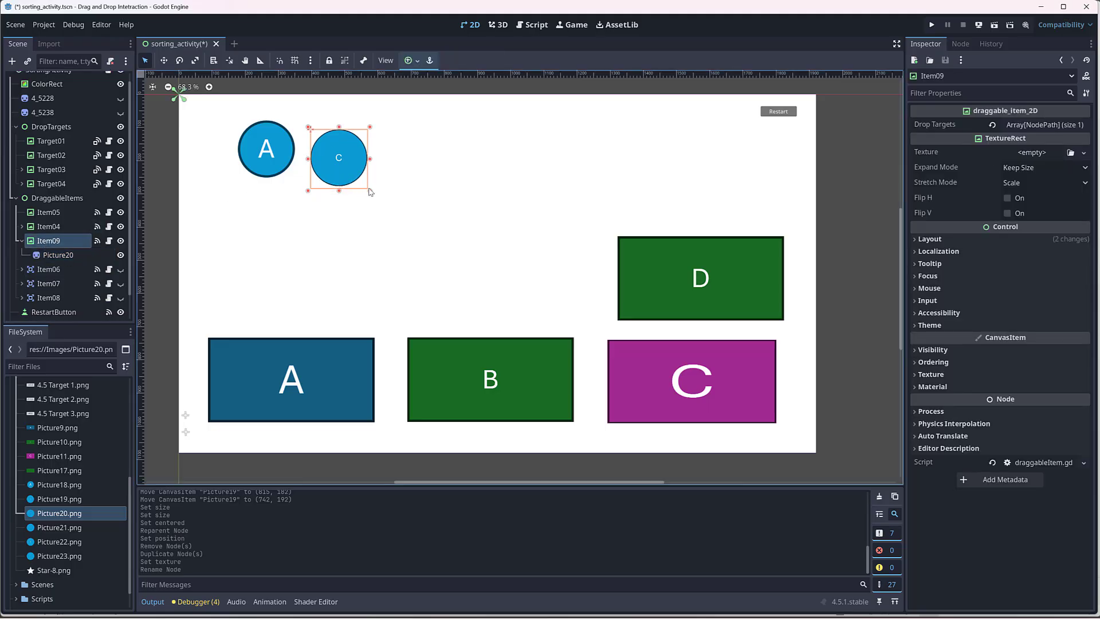
pyautogui.moveTo(350, 172); pyautogui.dragTo(426, 172)
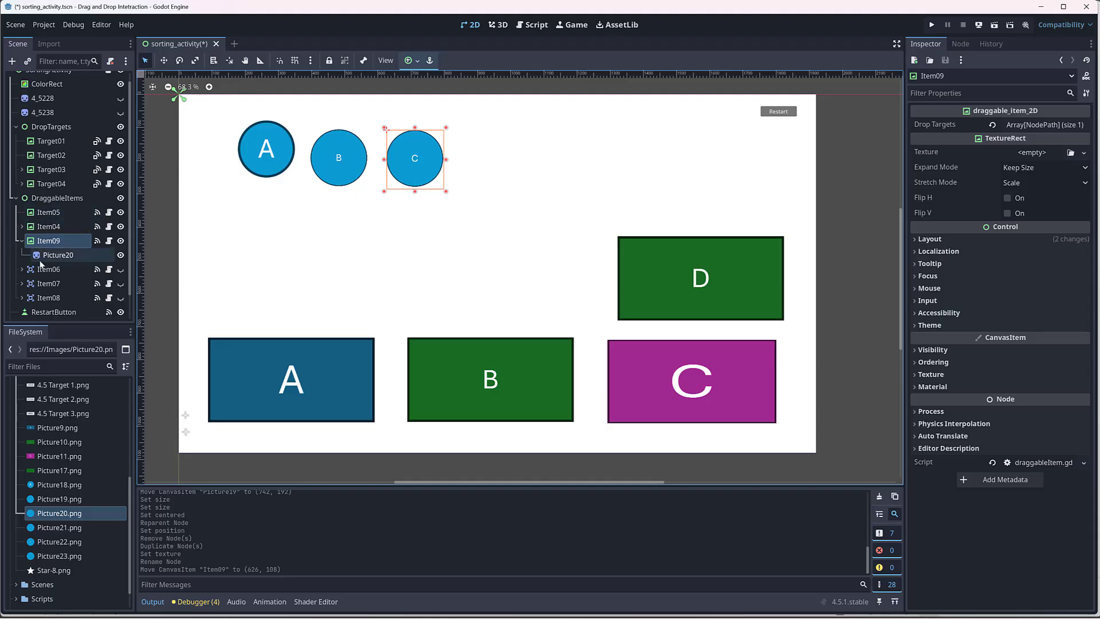
pyautogui.click(22, 241)
# Step: Make Item06 visible and move it to about (1082, 174), beyond the C circle
pyautogui.click(28, 255)
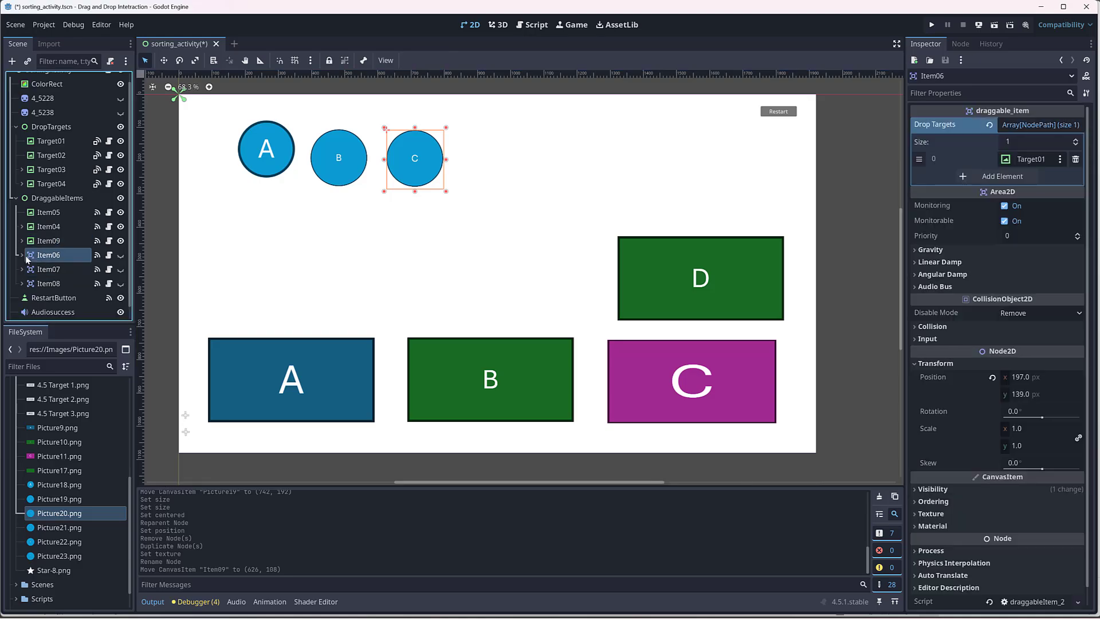
pyautogui.click(23, 255)
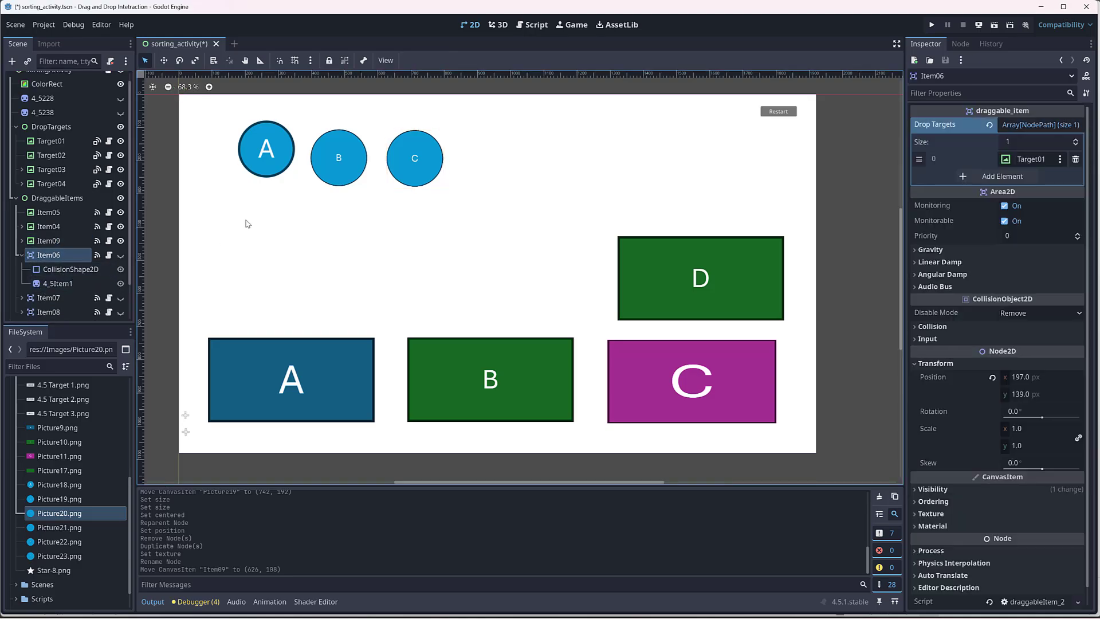
pyautogui.click(120, 255)
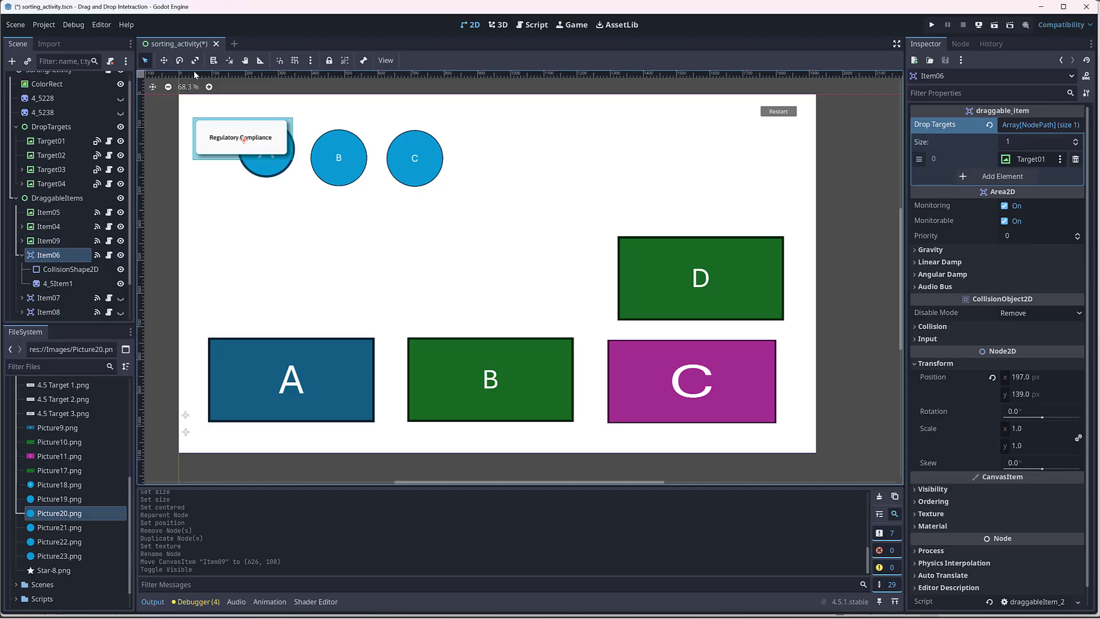
pyautogui.click(163, 60)
pyautogui.moveTo(238, 142); pyautogui.dragTo(541, 151)
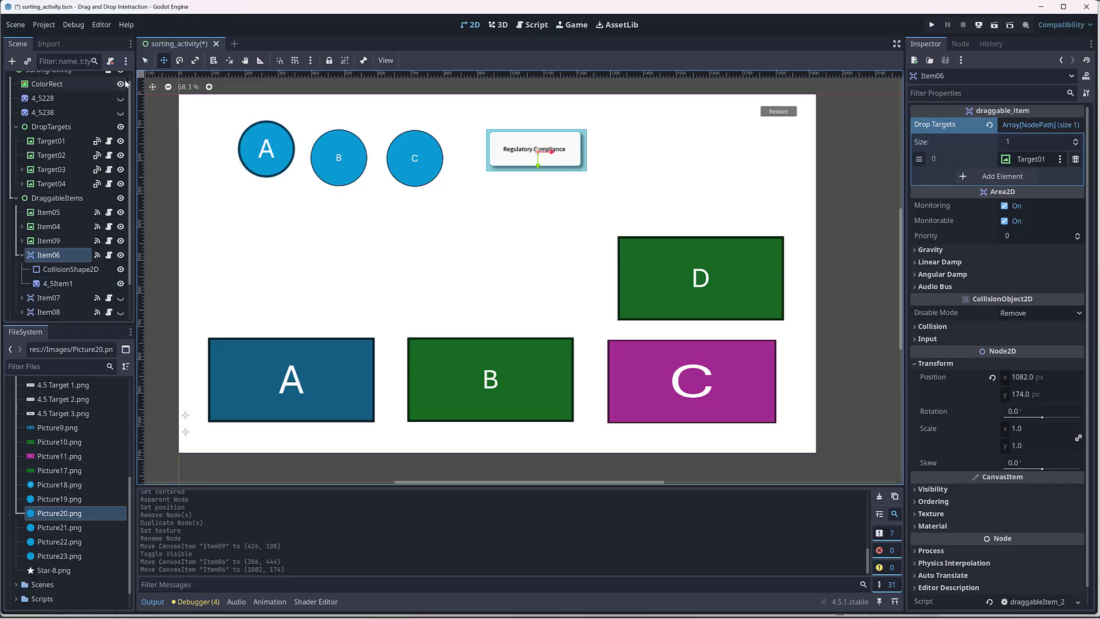
pyautogui.click(145, 61)
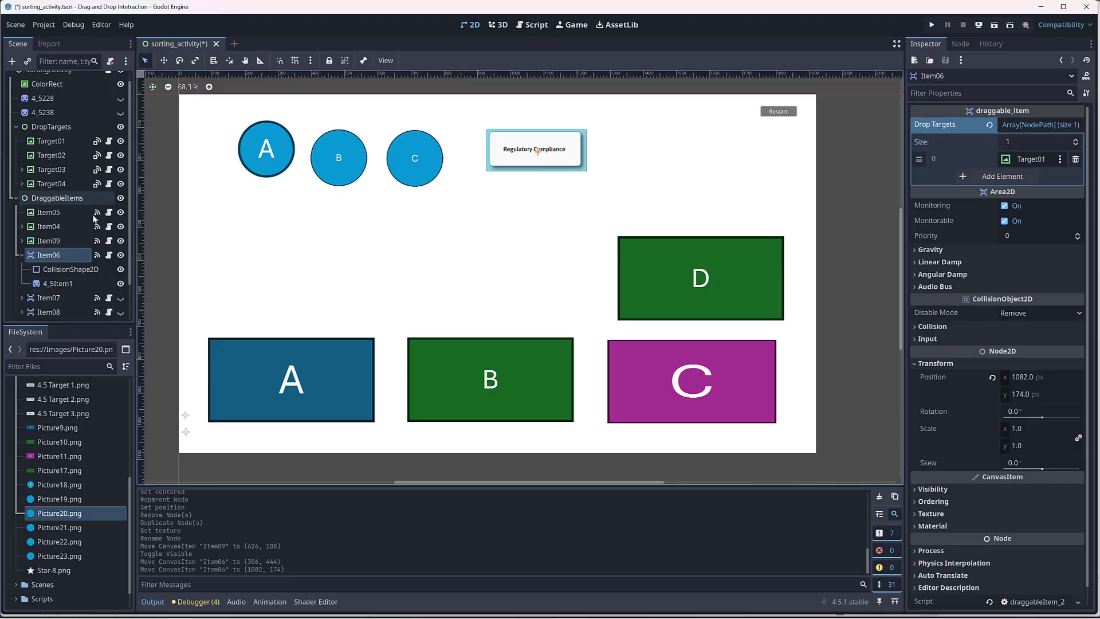
# Step: Replace the texture of Item06's child sprite 4_5Item1 with Picture21.png
pyautogui.click(57, 284)
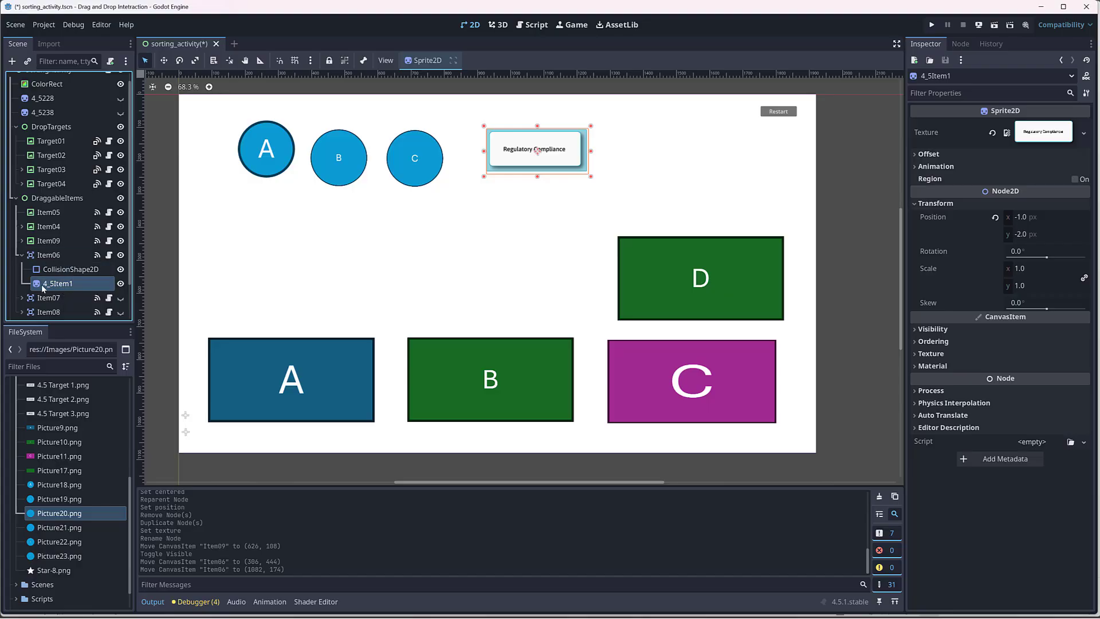
pyautogui.click(35, 530)
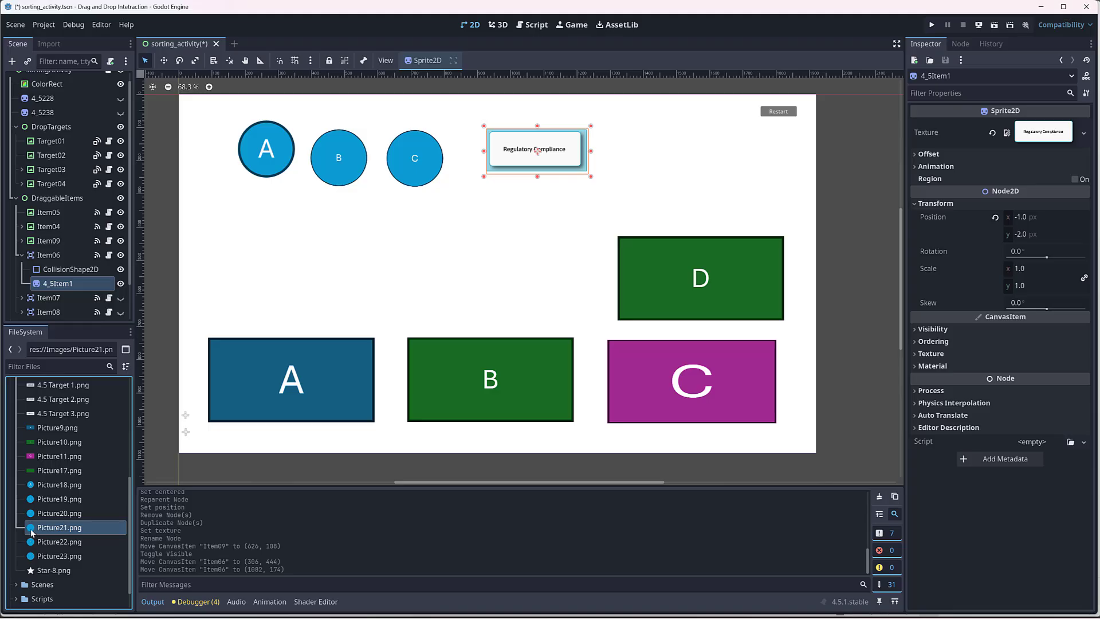
pyautogui.moveTo(32, 533); pyautogui.dragTo(1043, 133)
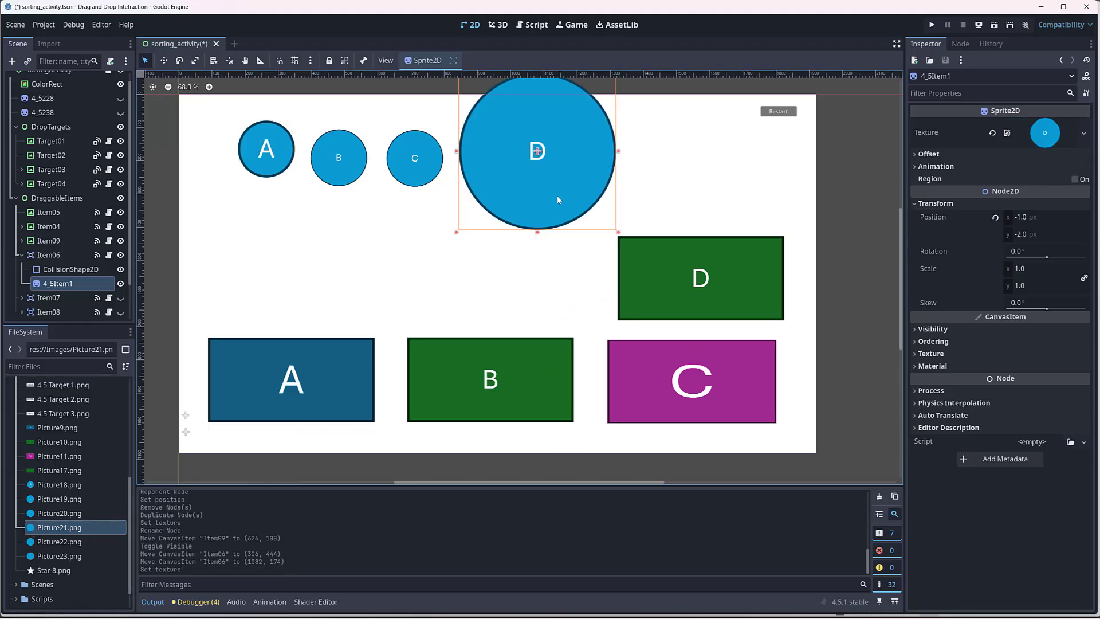
# Step: Scale the 4_5Item1 sprite down to about 0.48 and place it over the collision area at about (-33, 38)
pyautogui.moveTo(620, 233); pyautogui.dragTo(538, 152)
pyautogui.moveTo(524, 109); pyautogui.dragTo(552, 152)
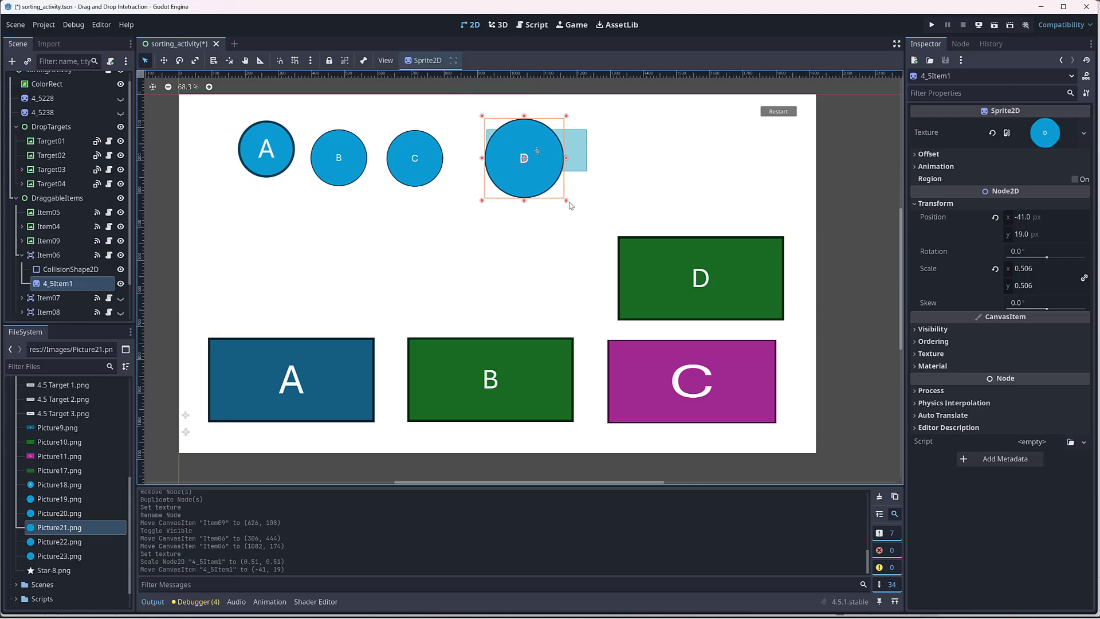
pyautogui.moveTo(568, 201); pyautogui.dragTo(544, 187)
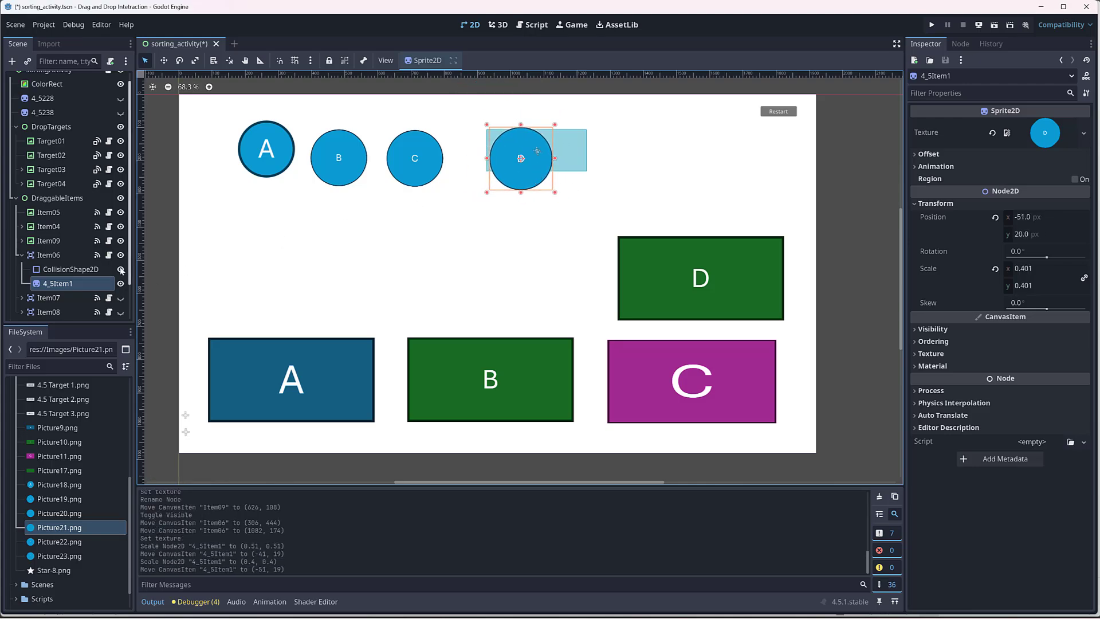
pyautogui.click(66, 255)
pyautogui.click(71, 283)
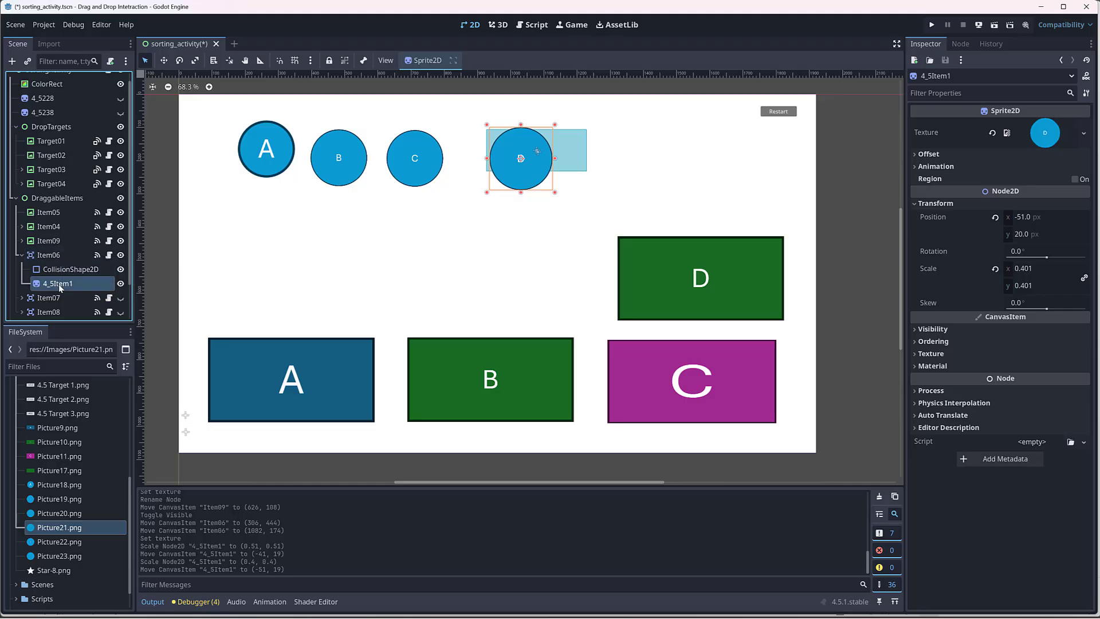
pyautogui.moveTo(554, 193)
pyautogui.mouseDown()
pyautogui.moveTo(514, 153)
pyautogui.moveTo(566, 204)
pyautogui.mouseUp()
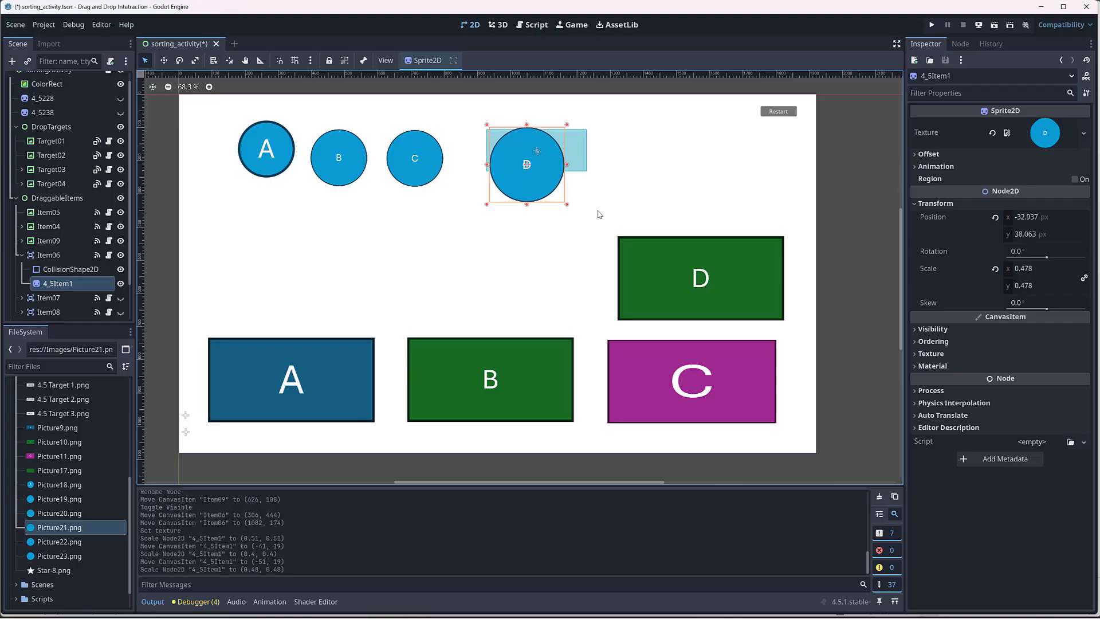
# Step: Shift Item06's CollisionShape2D to about (1, -12) and reshape its rectangle to enclose the D circle
pyautogui.scroll(1, 66, 270)
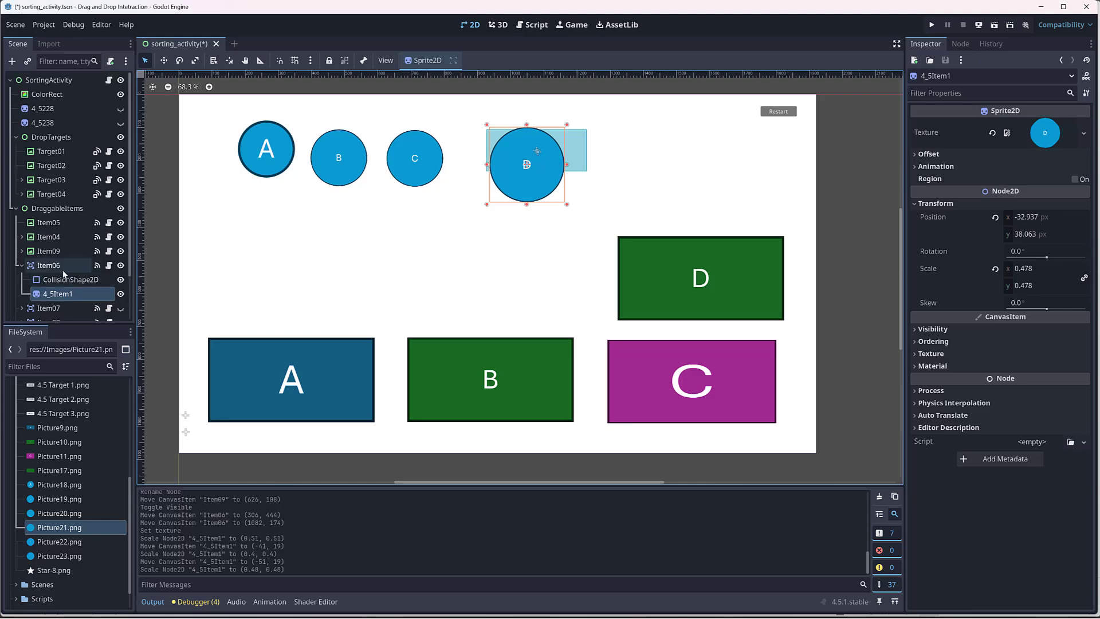
pyautogui.click(63, 279)
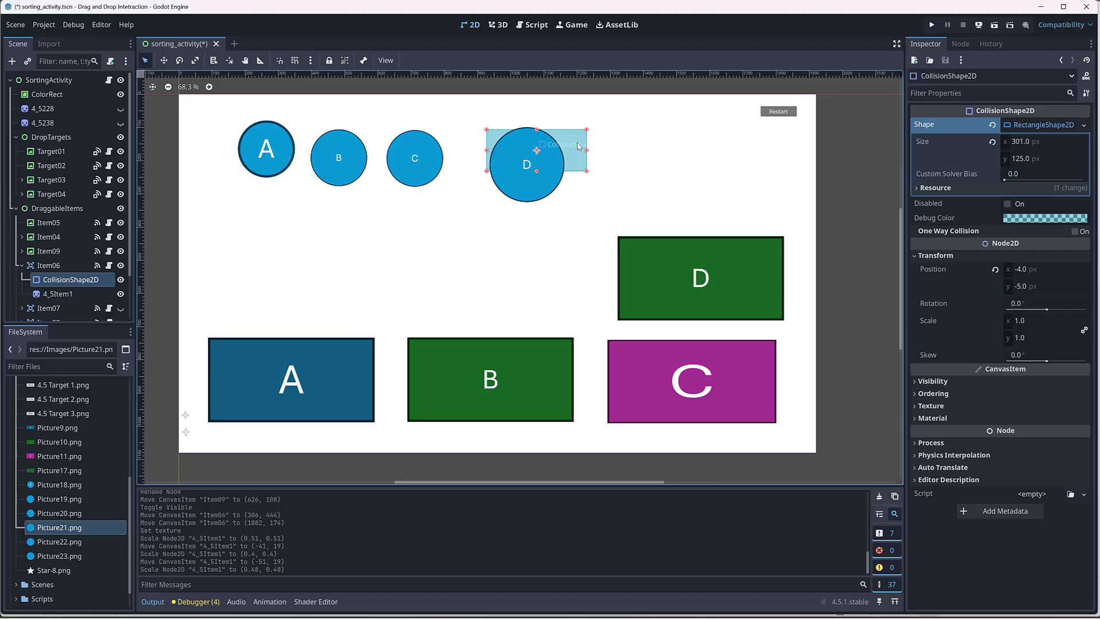
pyautogui.moveTo(578, 143); pyautogui.dragTo(580, 141)
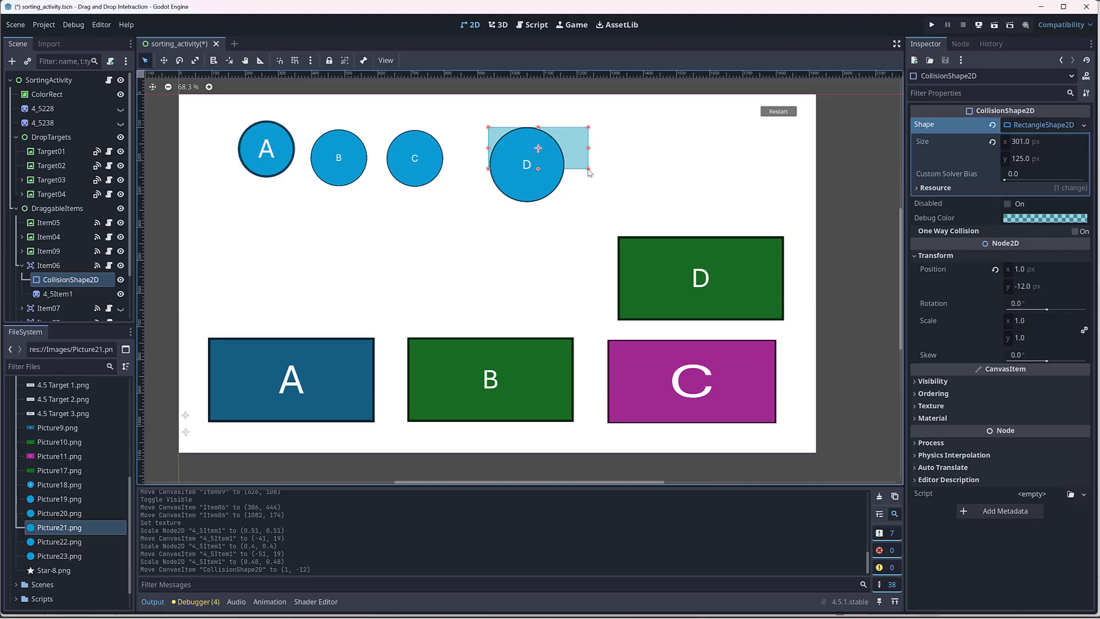
pyautogui.moveTo(589, 169); pyautogui.dragTo(566, 207)
# Step: Shrink the 4_5Item1 sprite to about 0.41 scale and refit the collision rectangle to about 201.5 × 192.5 px
pyautogui.click(62, 266)
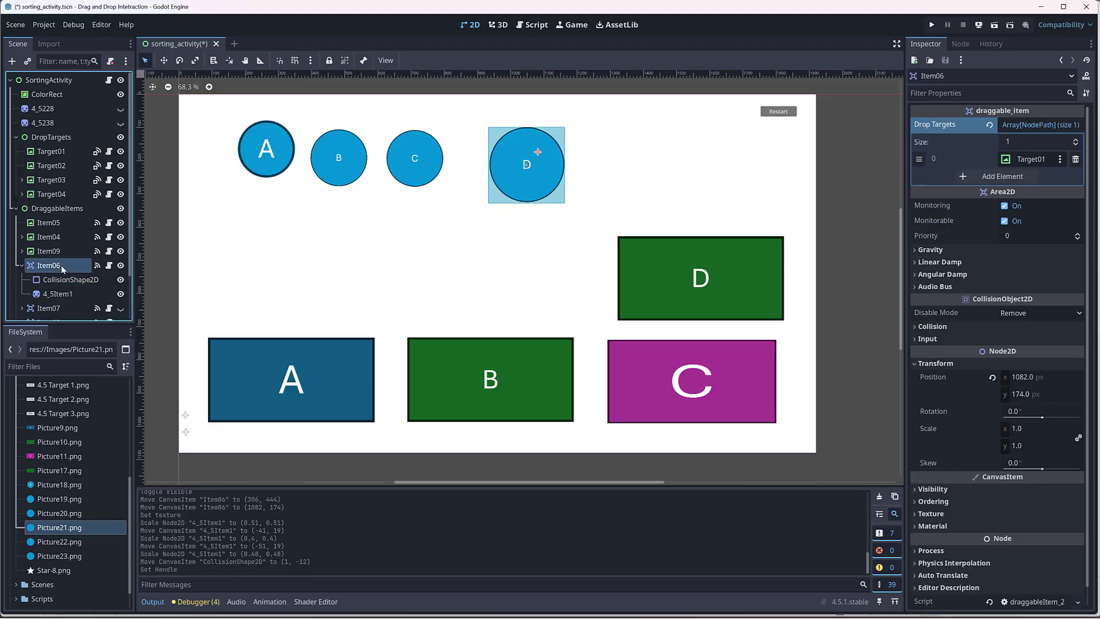
pyautogui.click(63, 279)
pyautogui.click(60, 293)
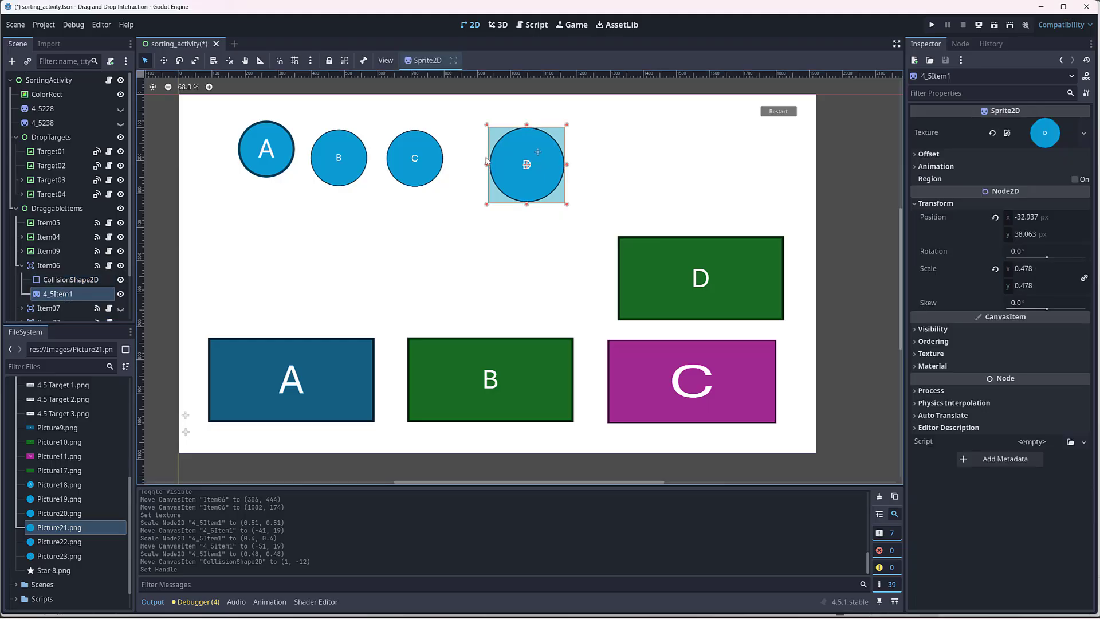
pyautogui.moveTo(567, 205); pyautogui.dragTo(556, 195)
pyautogui.click(564, 201)
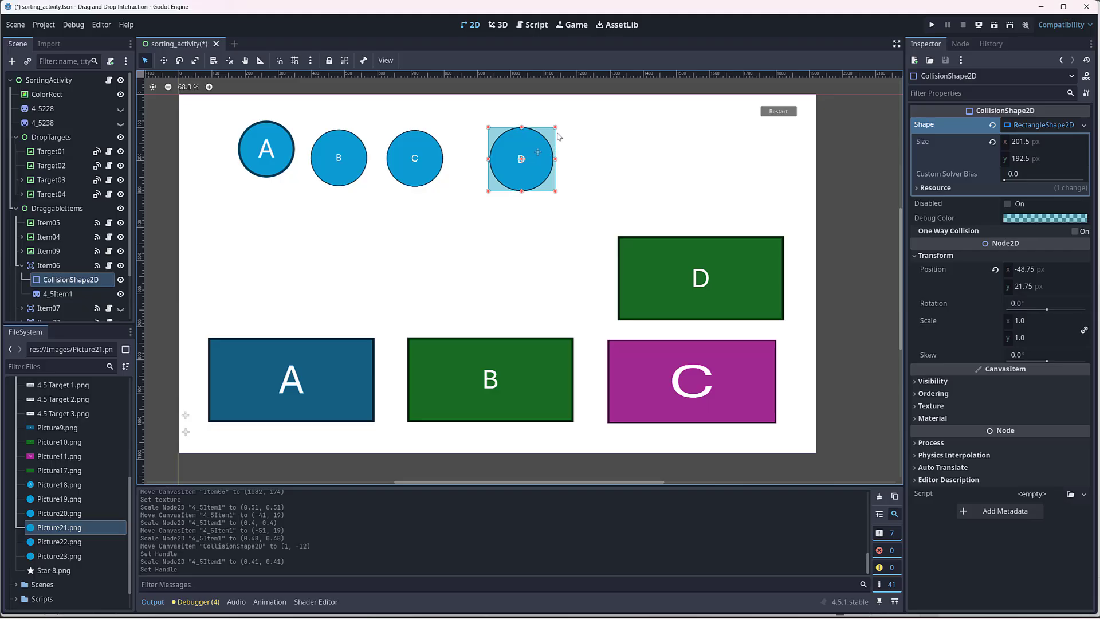
# Step: Run the current scene, test dragging the visible circle, and close the game window
pyautogui.click(995, 25)
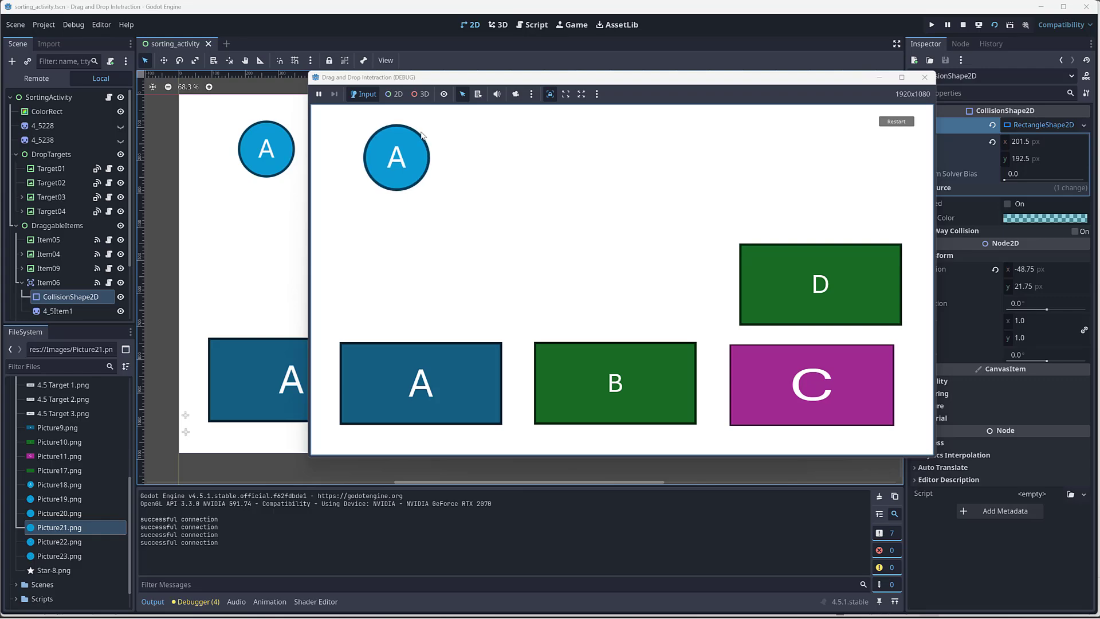
pyautogui.moveTo(422, 133); pyautogui.dragTo(403, 172)
pyautogui.moveTo(420, 183); pyautogui.dragTo(410, 229)
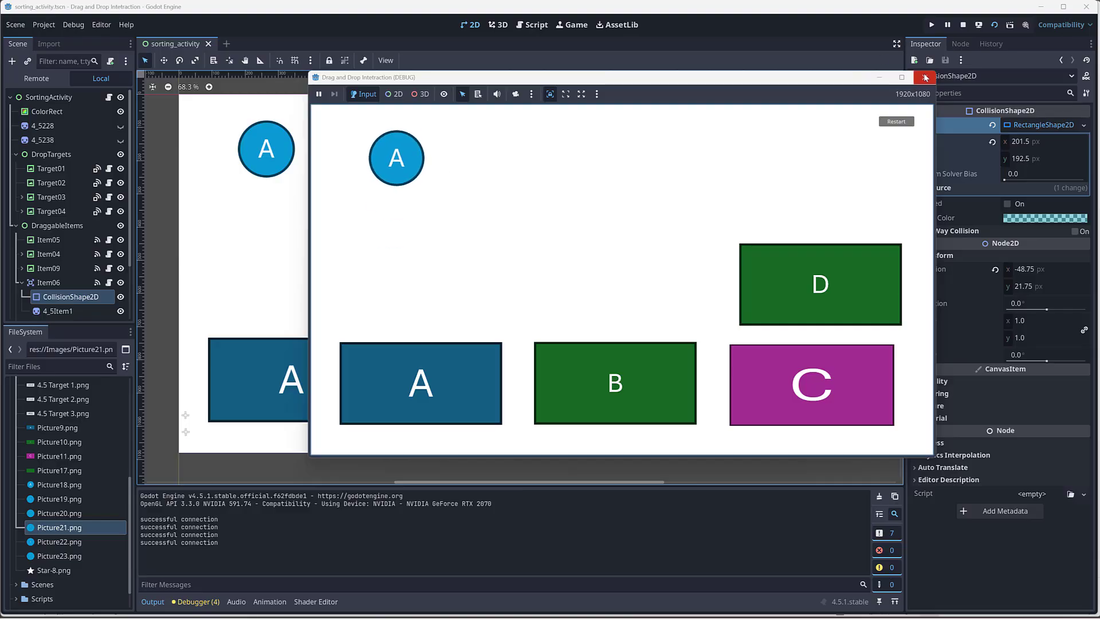
pyautogui.click(928, 78)
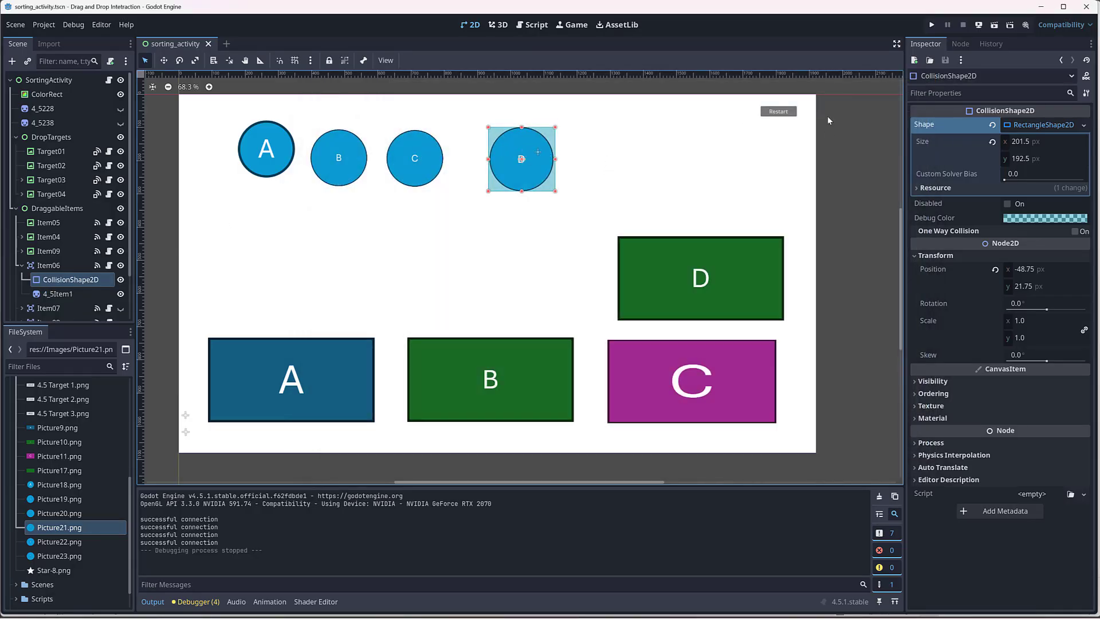
# Step: Change Item06's collision shape to a CircleShape2D and enlarge its radius to about 103.76 px around the D circle
pyautogui.click(1084, 126)
pyautogui.click(1025, 196)
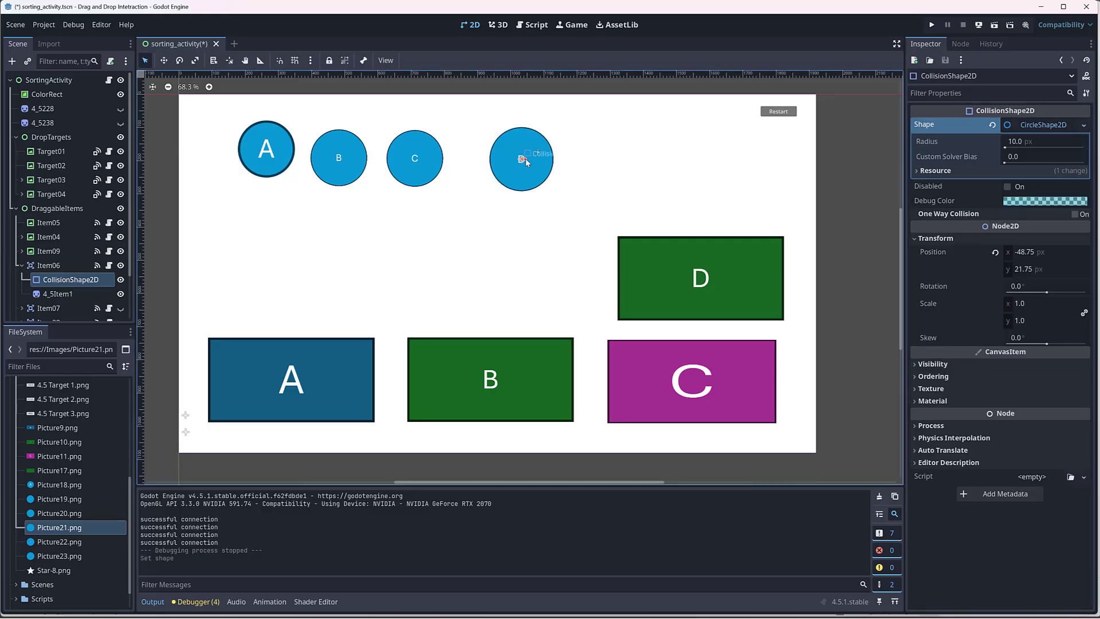
pyautogui.scroll(5, 526, 162)
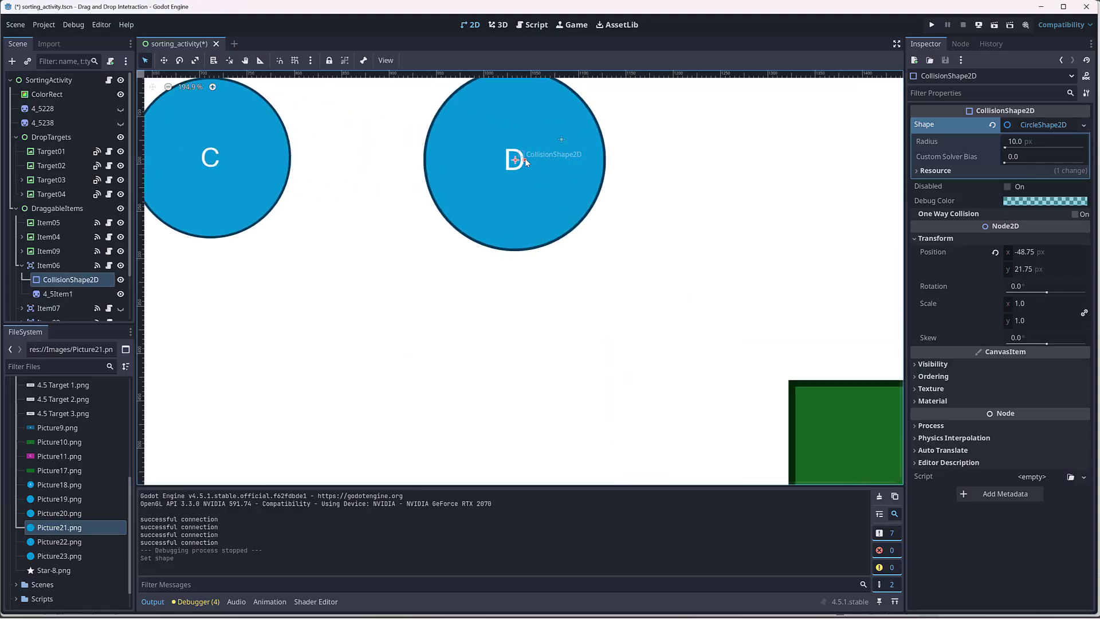
pyautogui.moveTo(525, 161); pyautogui.dragTo(623, 161)
pyautogui.moveTo(610, 164); pyautogui.dragTo(620, 165)
pyautogui.scroll(-6, 609, 167)
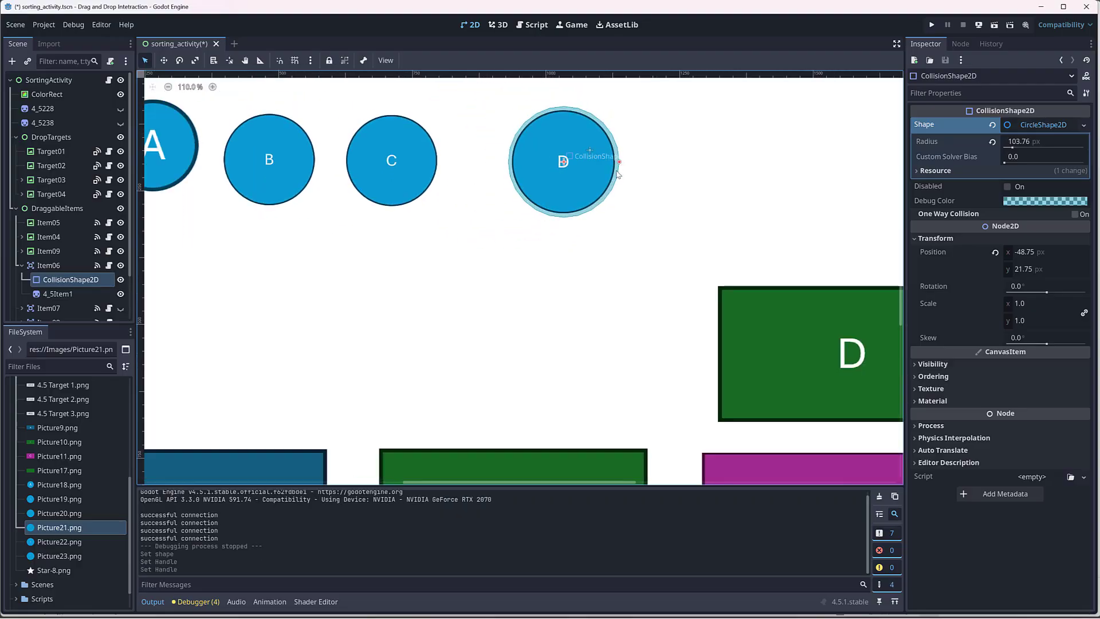
pyautogui.scroll(-2, 617, 174)
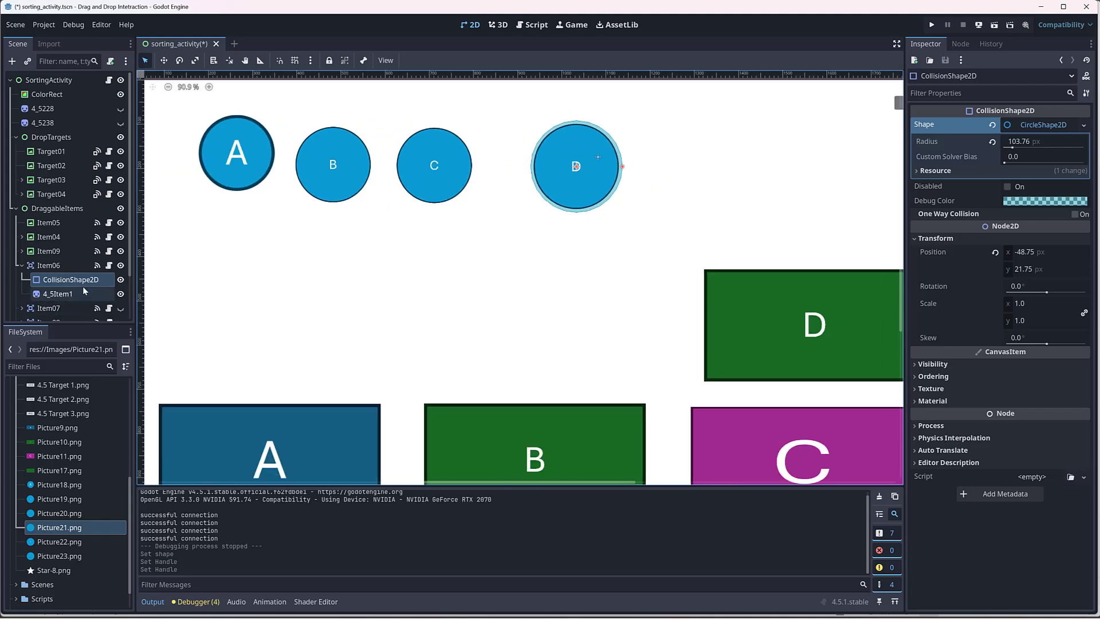
pyautogui.scroll(-1, 567, 184)
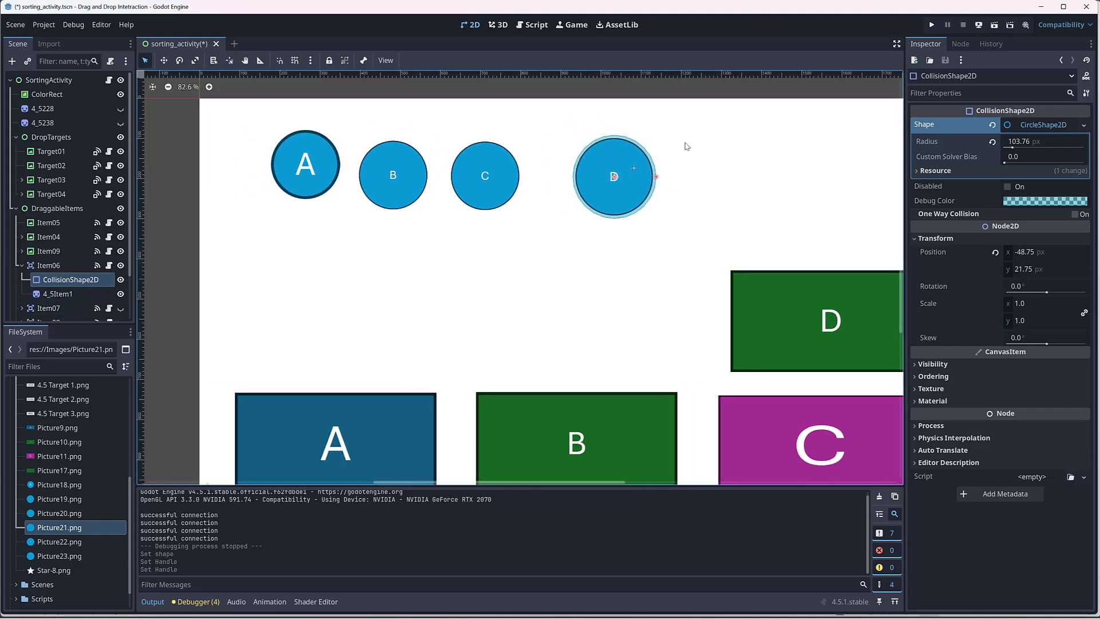
# Step: Move Item06 to the first place under DraggableItems, and run the current scene to check which item appears
pyautogui.click(21, 265)
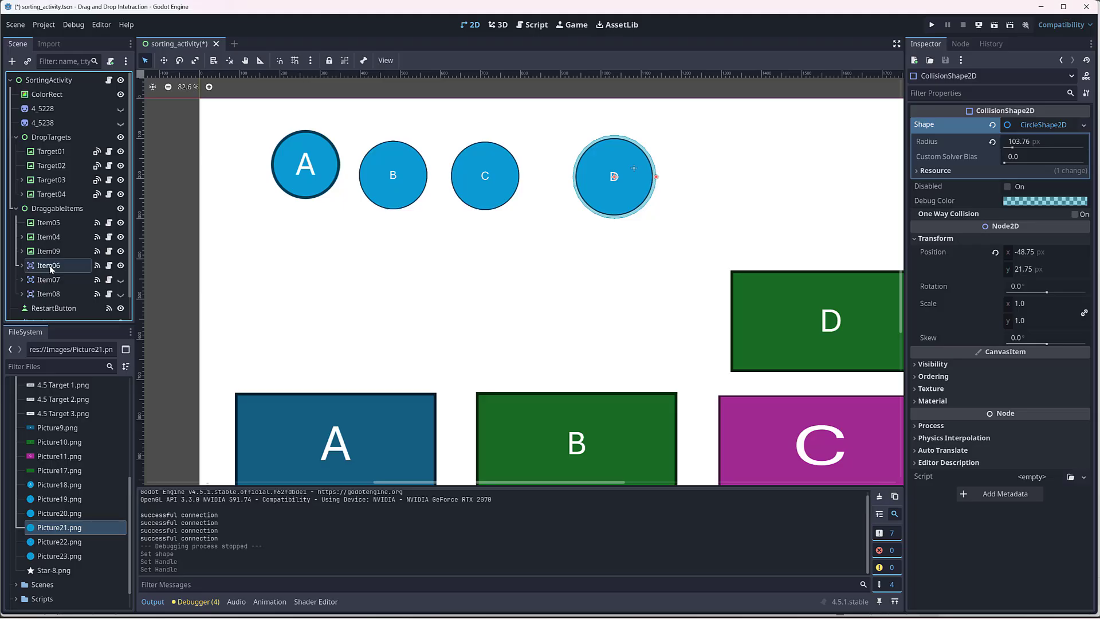
pyautogui.moveTo(50, 266); pyautogui.dragTo(54, 218)
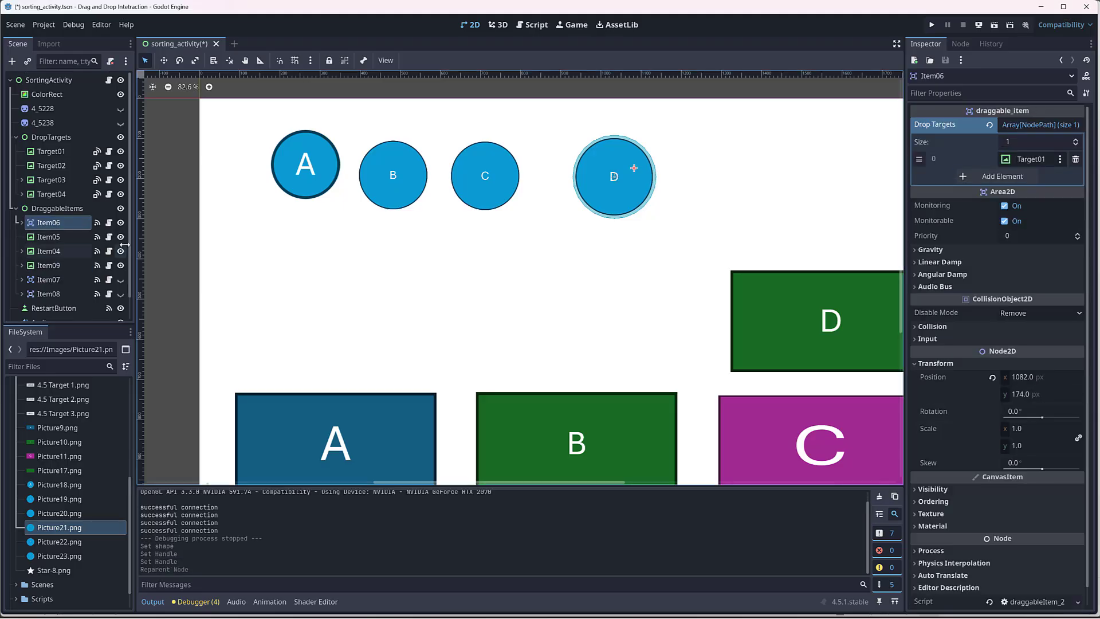
pyautogui.click(995, 25)
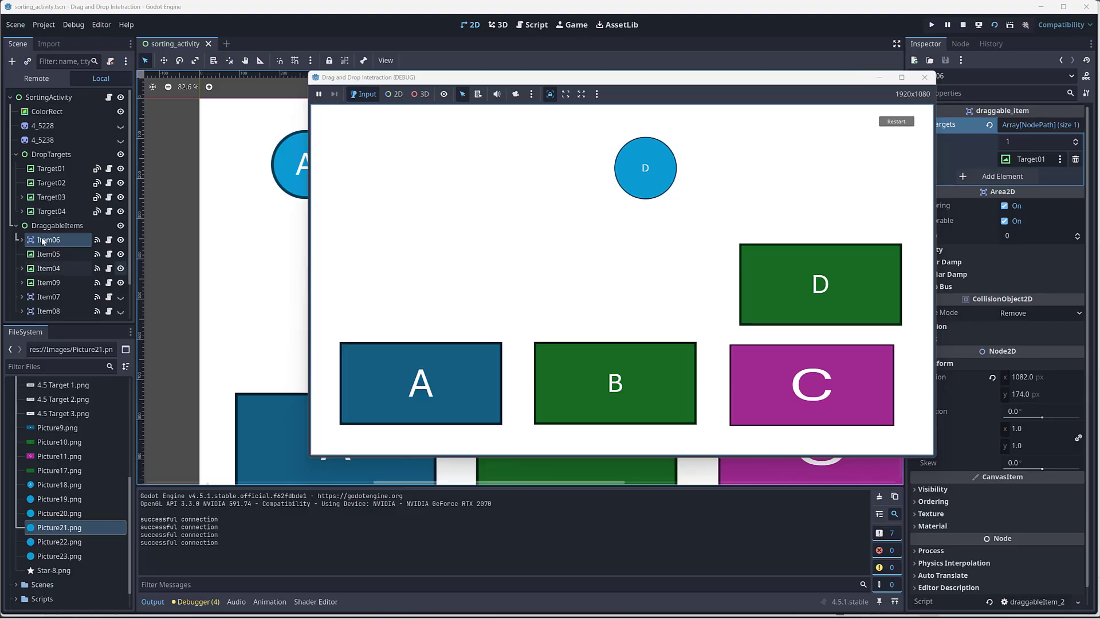
pyautogui.click(924, 77)
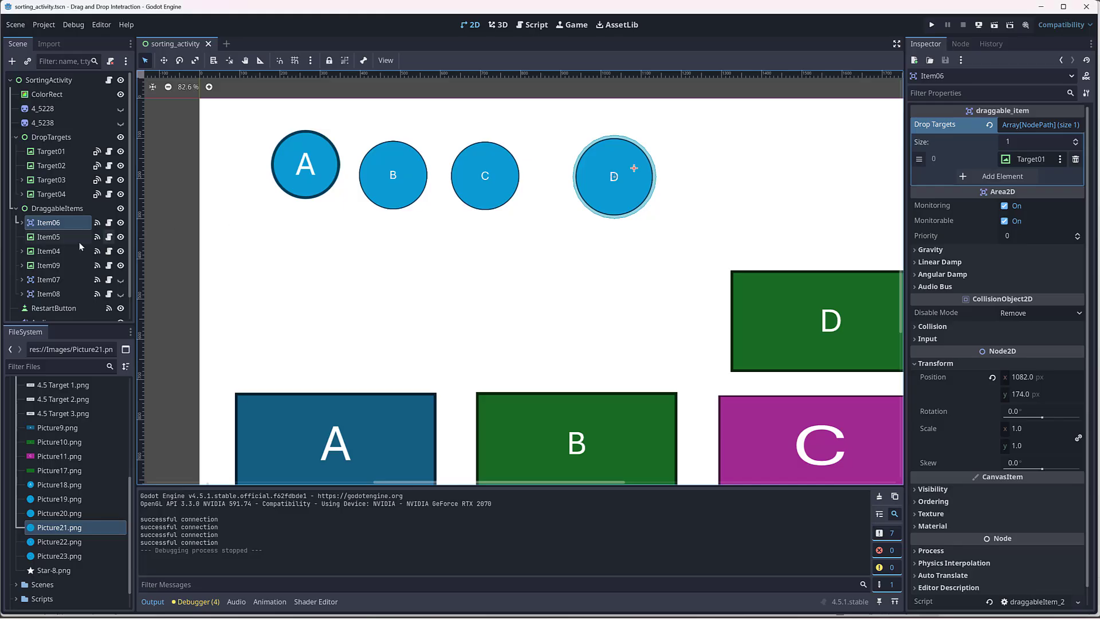
# Step: Reset the positions of Item06's collision shape and sprite to 0, 0, and run the current scene to check the D circle
pyautogui.doubleClick(63, 224)
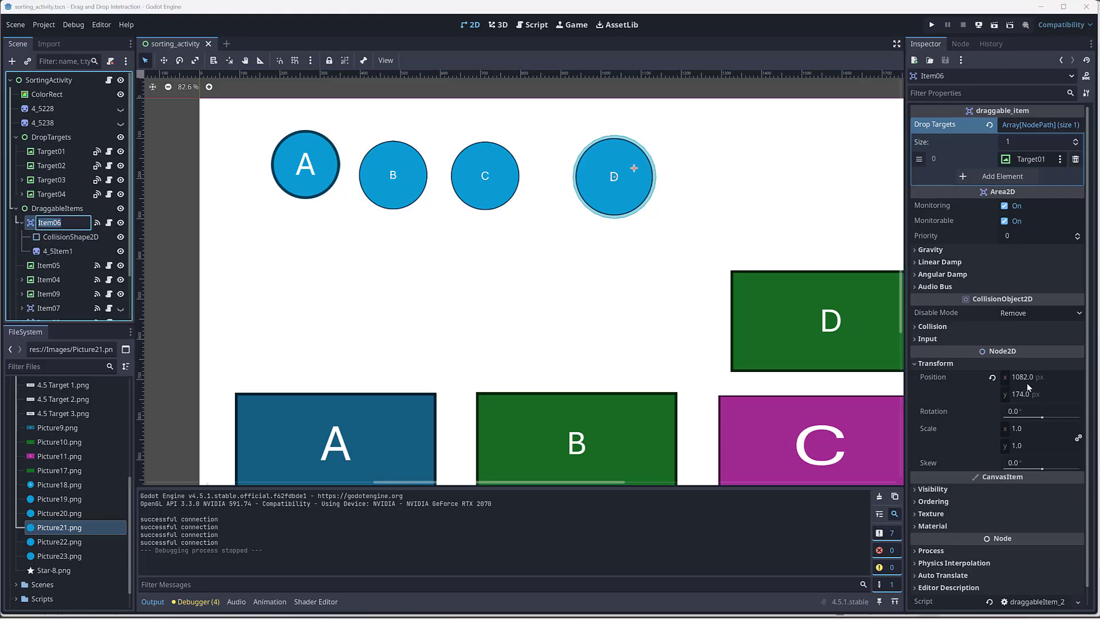
pyautogui.scroll(-3, 724, 207)
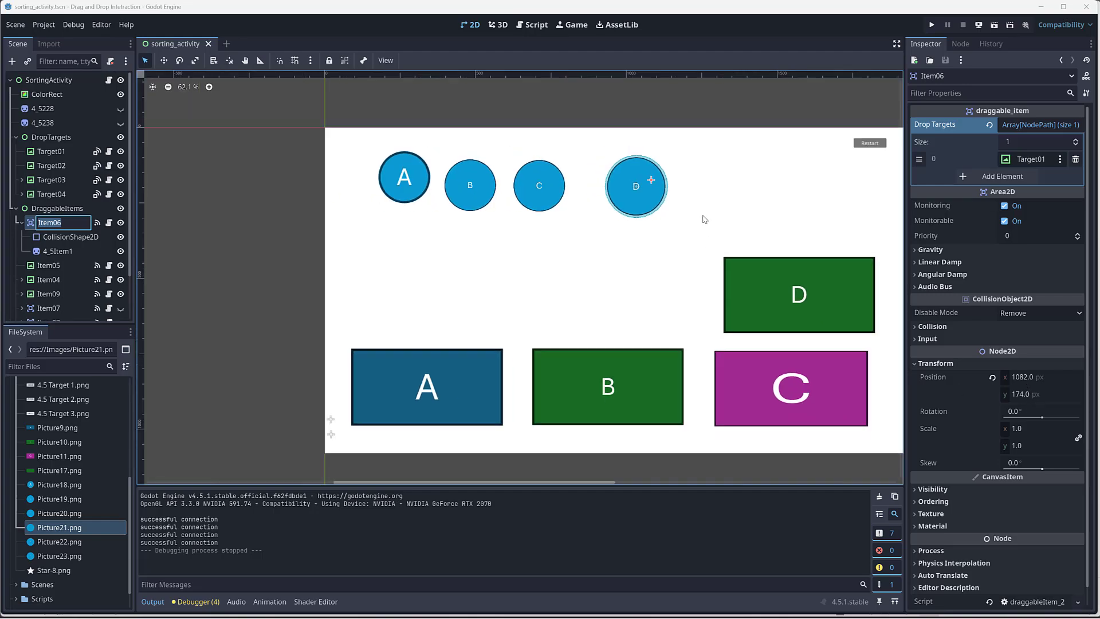
pyautogui.click(655, 191)
pyautogui.scroll(2, 673, 187)
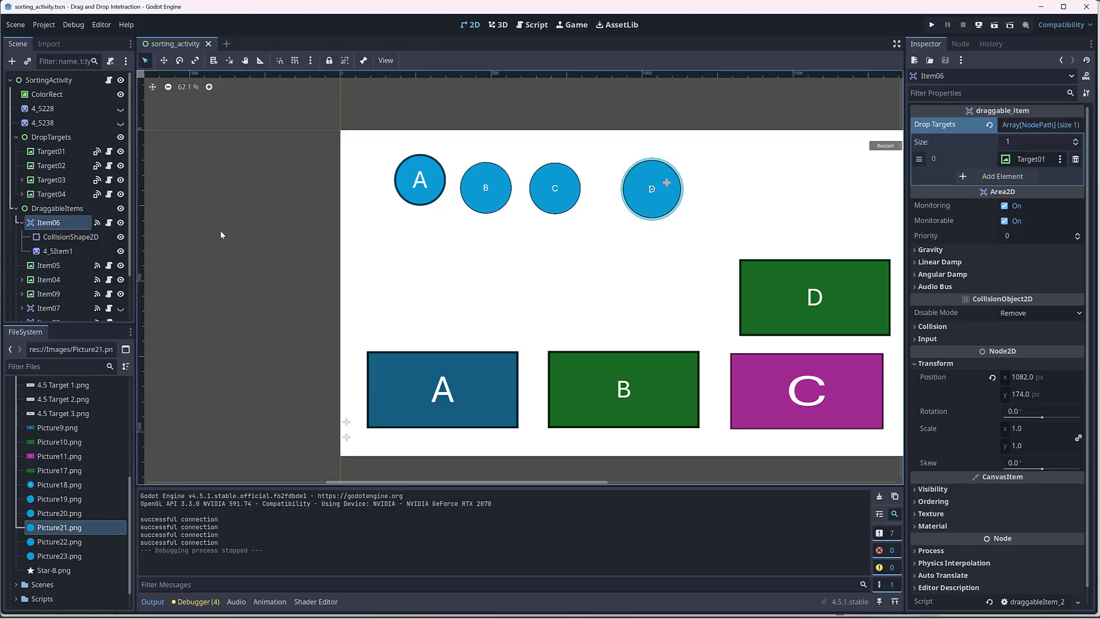
pyautogui.click(55, 238)
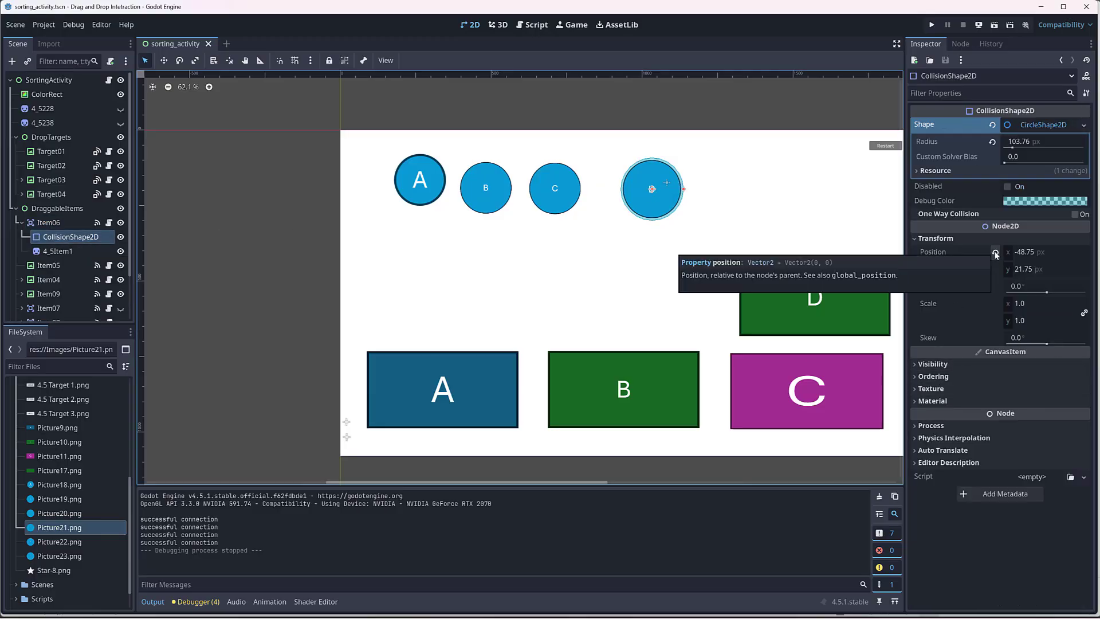
pyautogui.click(996, 254)
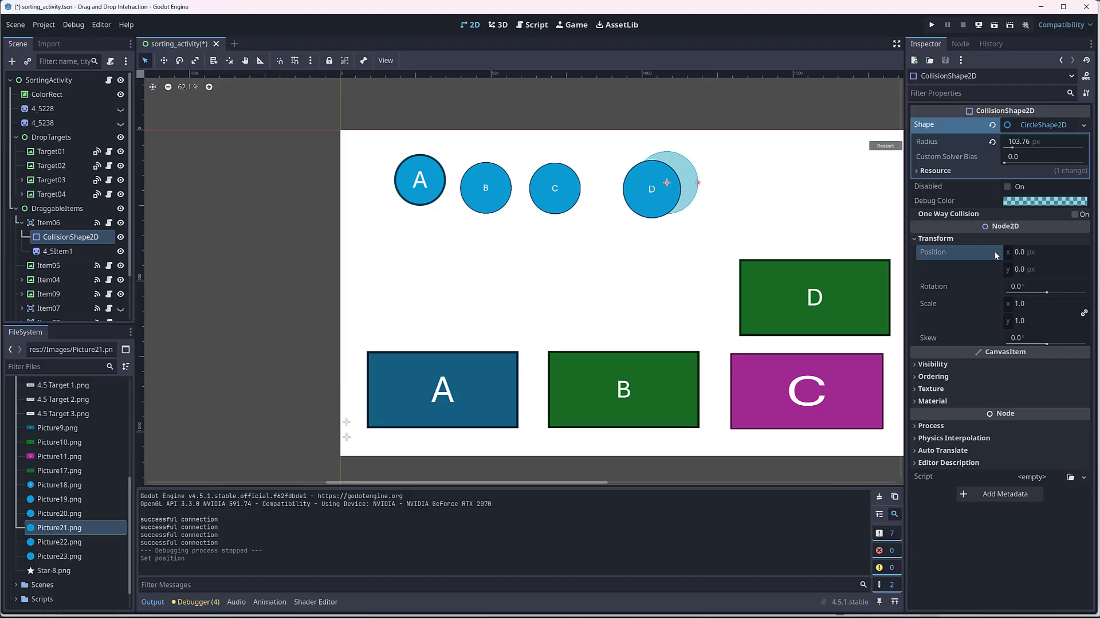
pyautogui.click(57, 251)
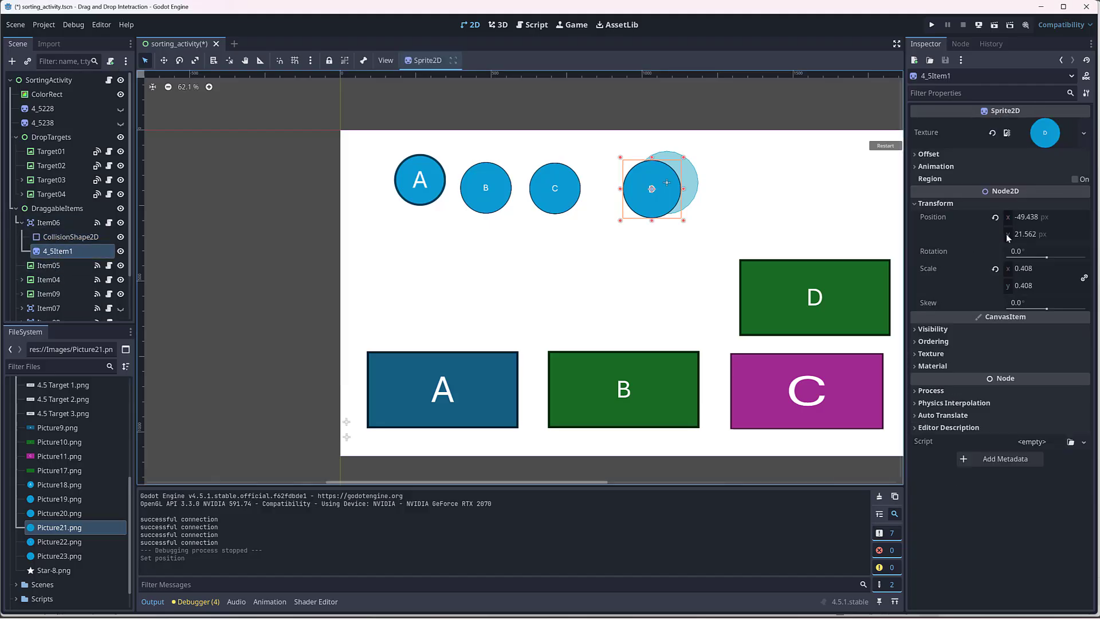
pyautogui.click(995, 217)
pyautogui.click(995, 25)
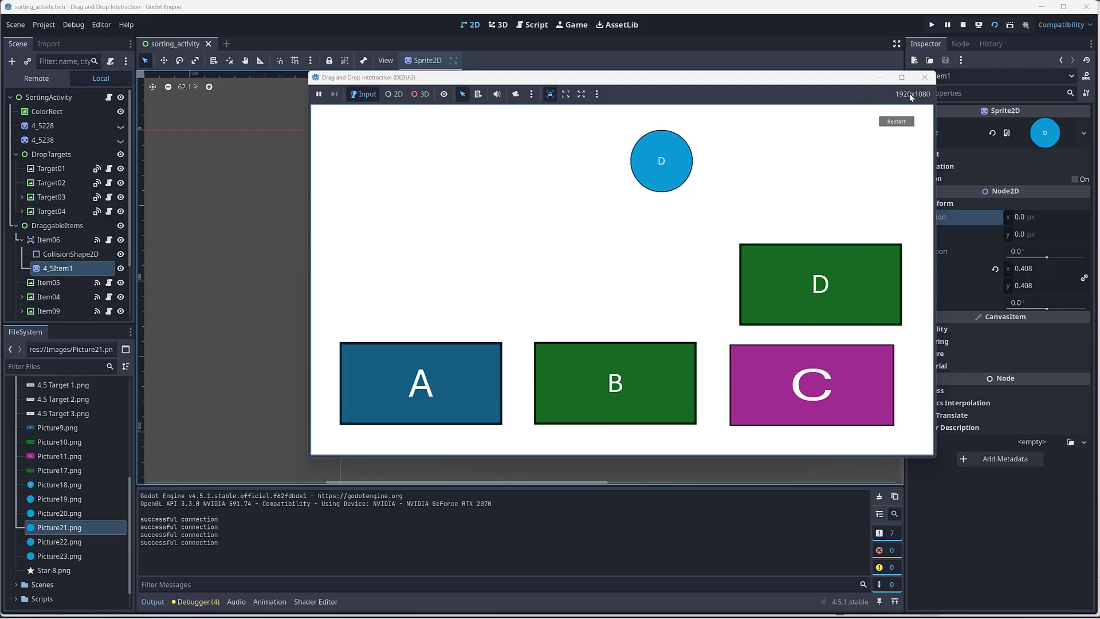
pyautogui.click(924, 77)
# Step: Make Item07 visible and move it below the circles to about (367, 457)
pyautogui.scroll(-3, 63, 266)
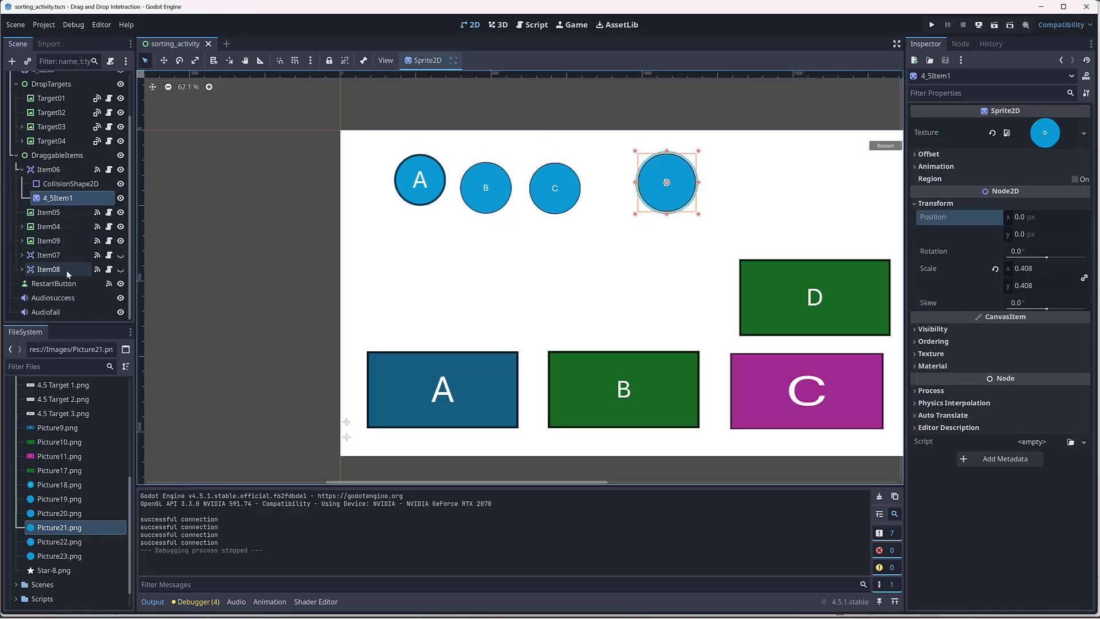
pyautogui.click(60, 256)
pyautogui.click(21, 255)
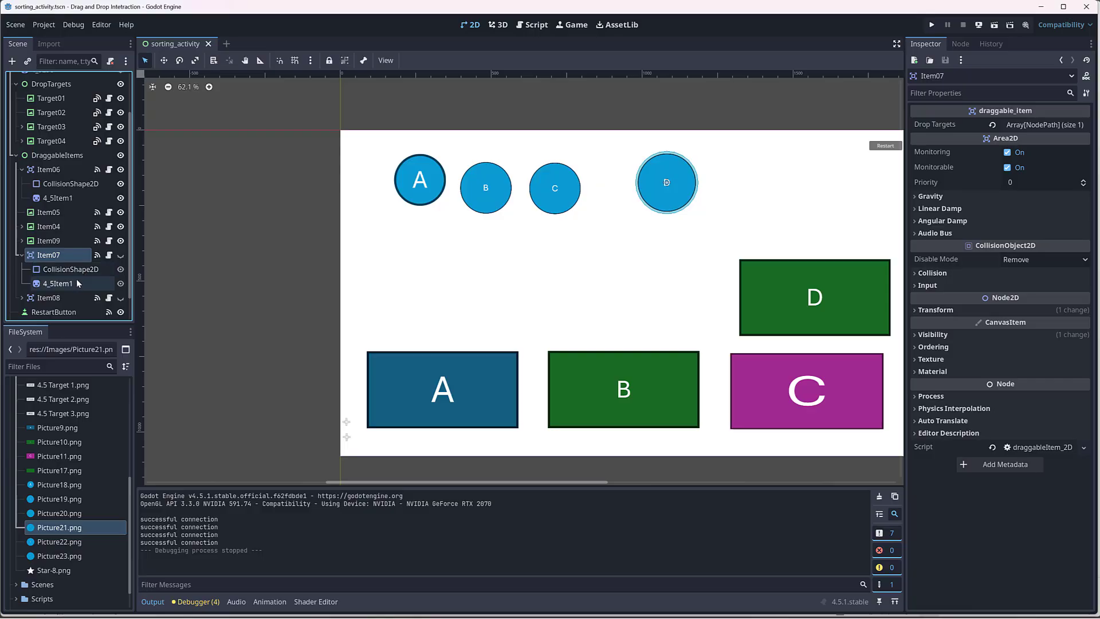
pyautogui.click(120, 256)
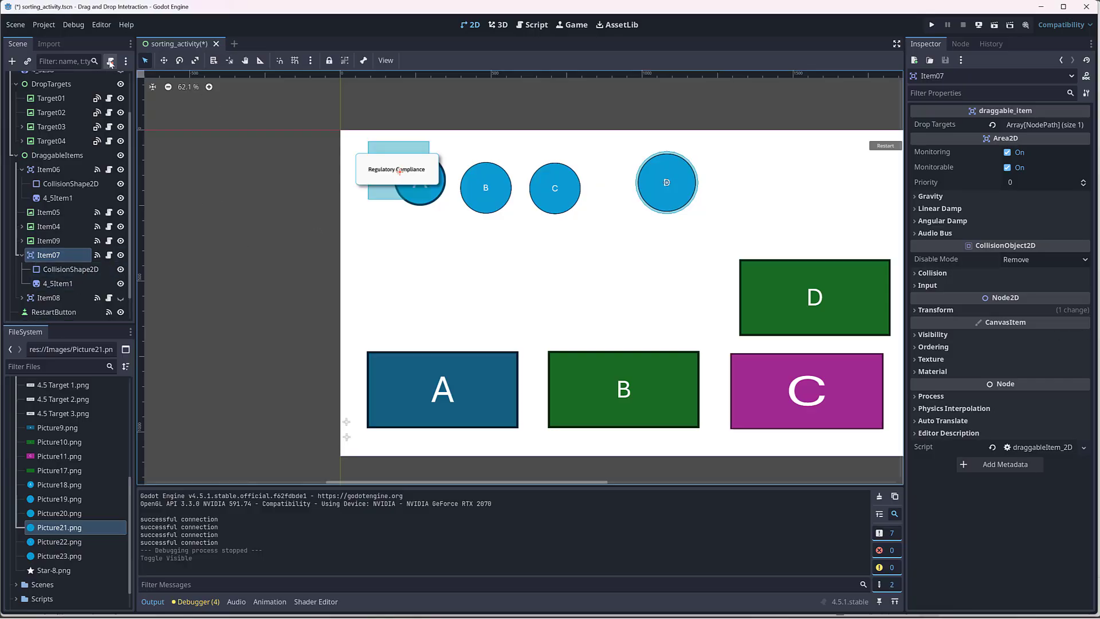
pyautogui.click(164, 60)
pyautogui.moveTo(408, 176); pyautogui.dragTo(458, 270)
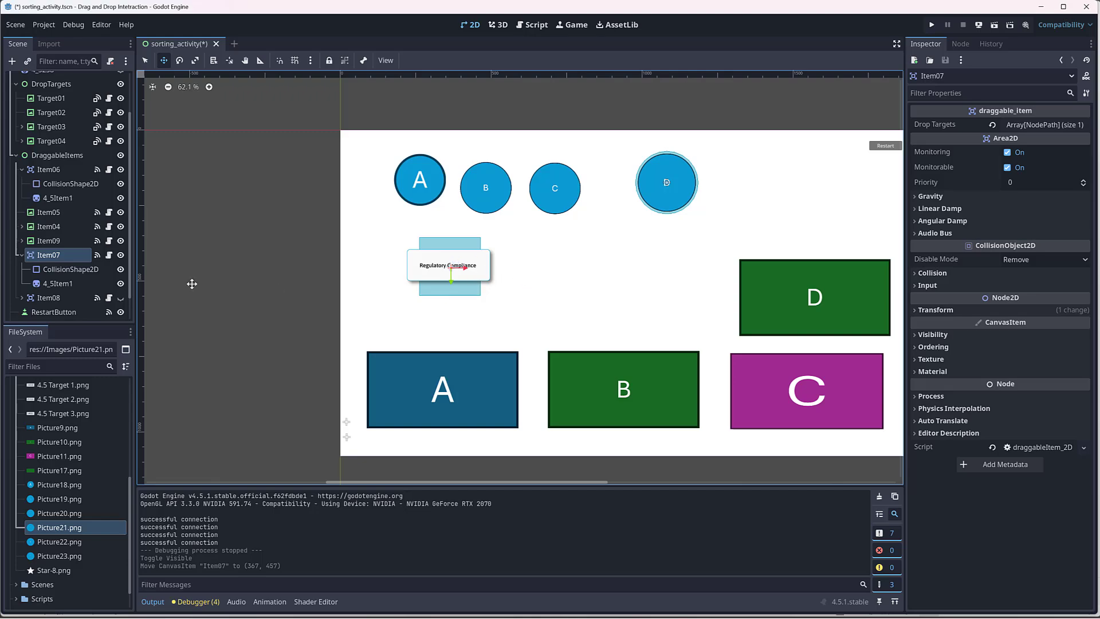
# Step: Make Item08 visible and move it level with Item07 to about (905, 460)
pyautogui.click(55, 298)
pyautogui.click(22, 298)
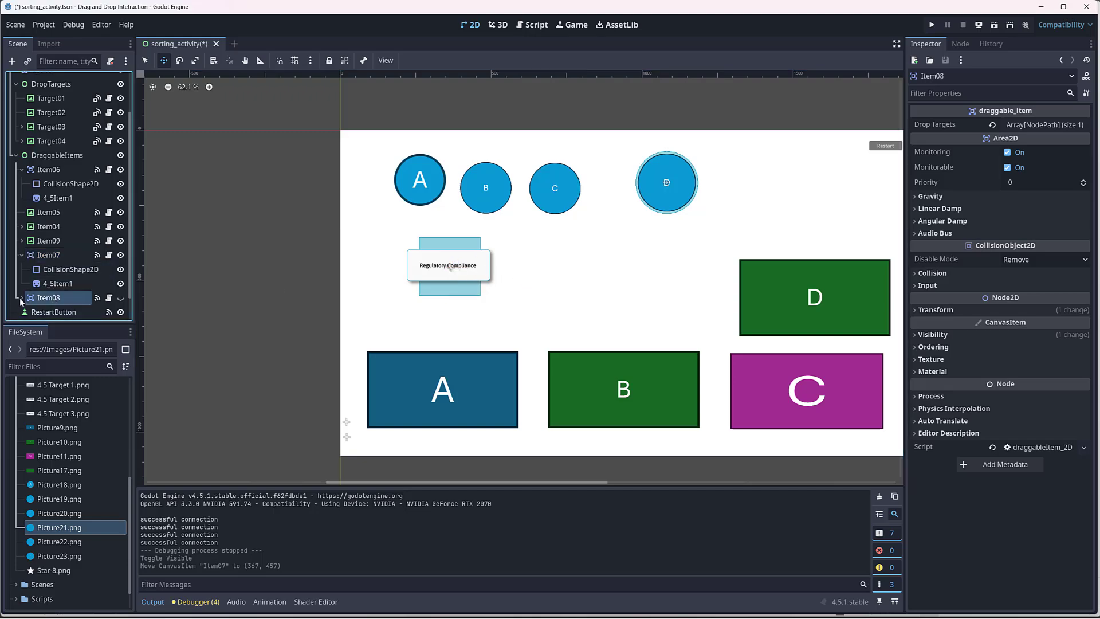
pyautogui.click(120, 298)
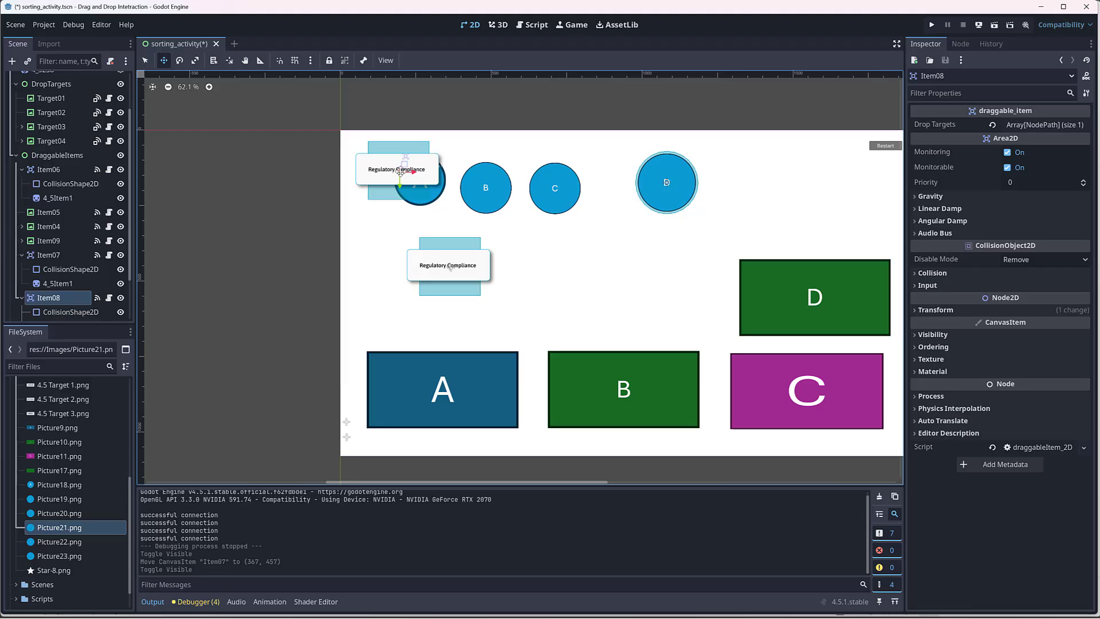
pyautogui.moveTo(404, 167); pyautogui.dragTo(607, 267)
# Step: Stretch Item07's collision rectangle downward and make its RectangleShape2D resource unique
pyautogui.click(69, 269)
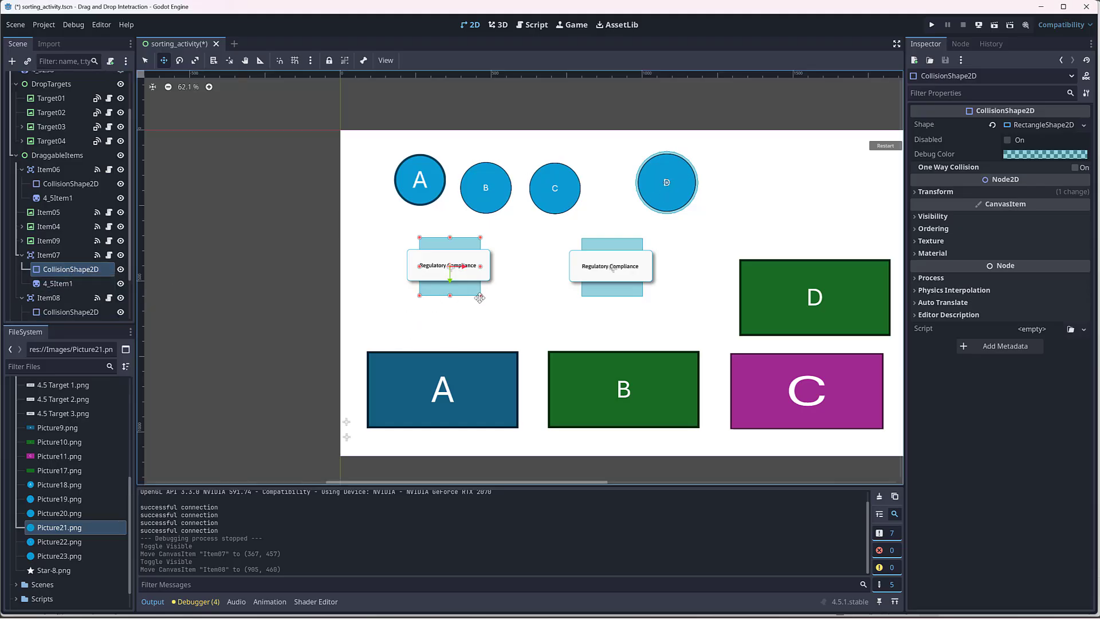
pyautogui.click(145, 60)
pyautogui.moveTo(481, 294)
pyautogui.mouseDown()
pyautogui.moveTo(478, 322)
pyautogui.moveTo(506, 324)
pyautogui.moveTo(467, 295)
pyautogui.moveTo(516, 321)
pyautogui.moveTo(489, 318)
pyautogui.moveTo(522, 322)
pyautogui.moveTo(481, 313)
pyautogui.mouseUp()
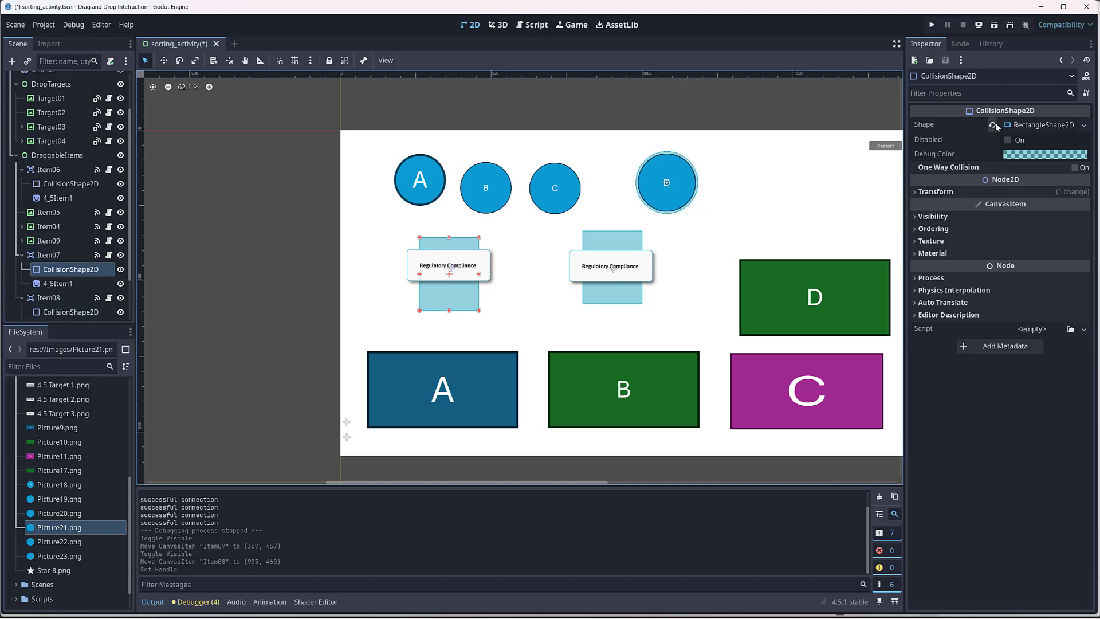
pyautogui.click(1083, 126)
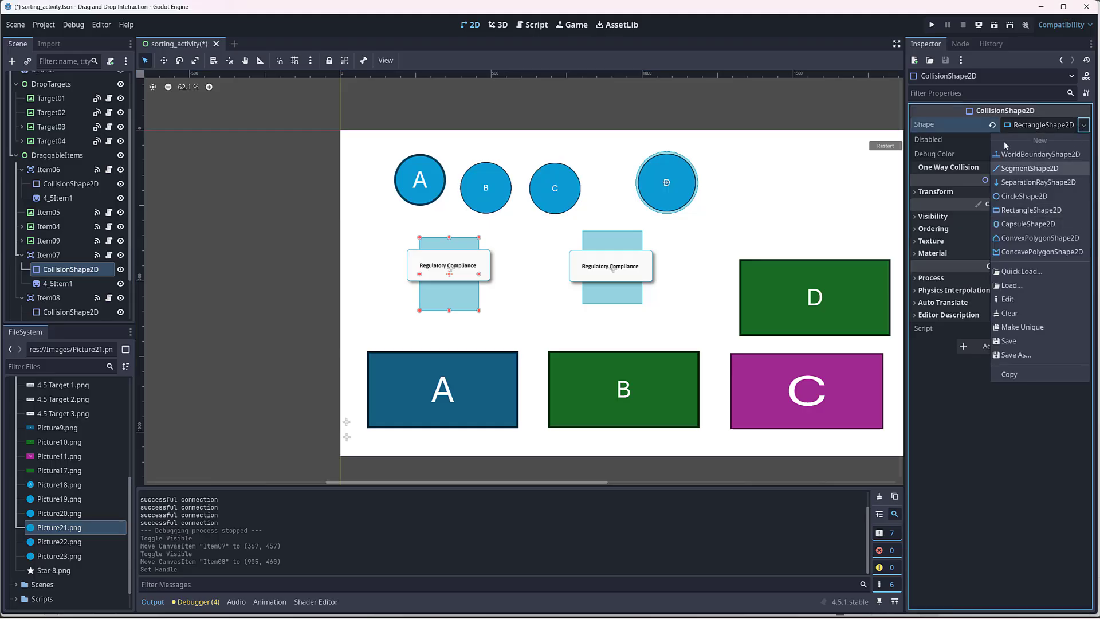
pyautogui.click(952, 110)
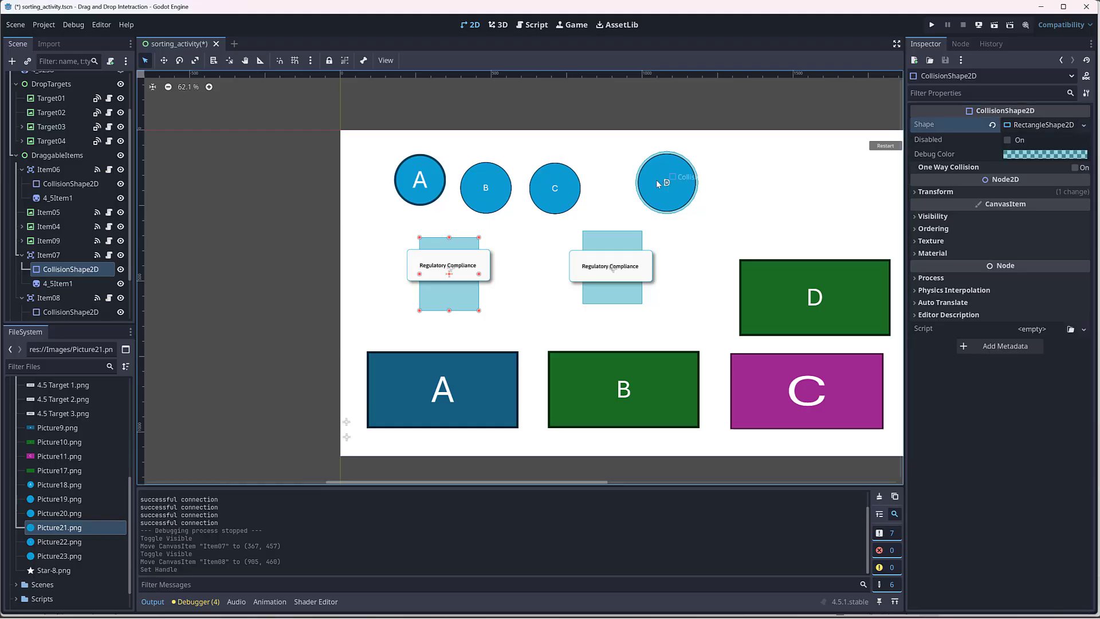
pyautogui.click(1083, 125)
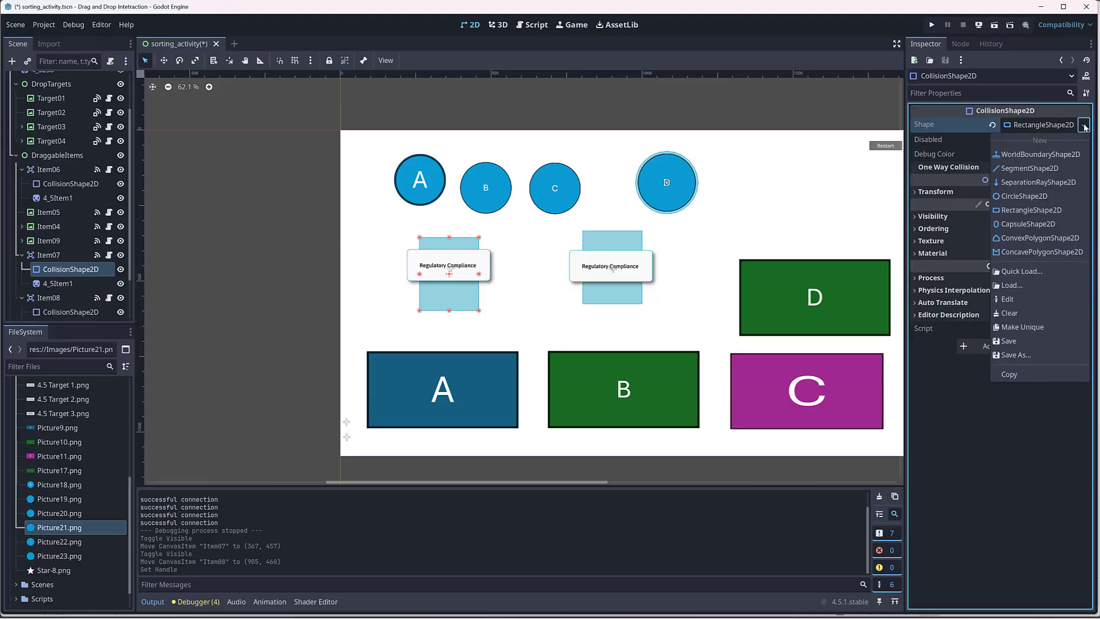
pyautogui.click(1022, 327)
# Step: Test the unique collision rectangle of Item07 by shrinking it and stretching it back out, undoing the accidental move of DraggableItems
pyautogui.moveTo(480, 311); pyautogui.dragTo(453, 295)
pyautogui.hotkey('ctrl', 'z')
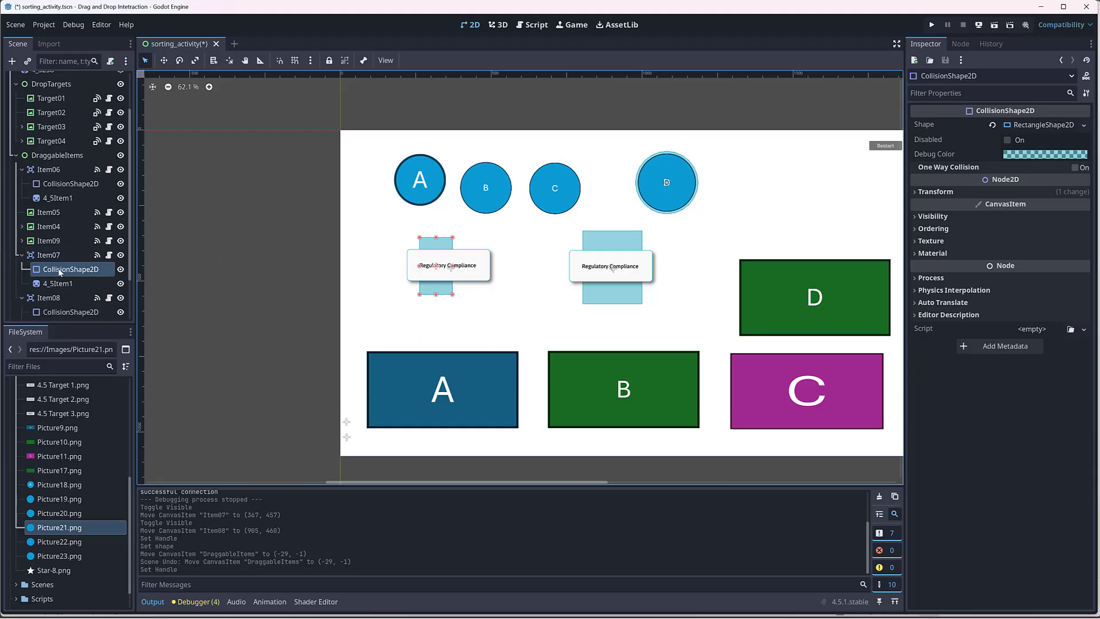
pyautogui.moveTo(453, 295); pyautogui.dragTo(478, 310)
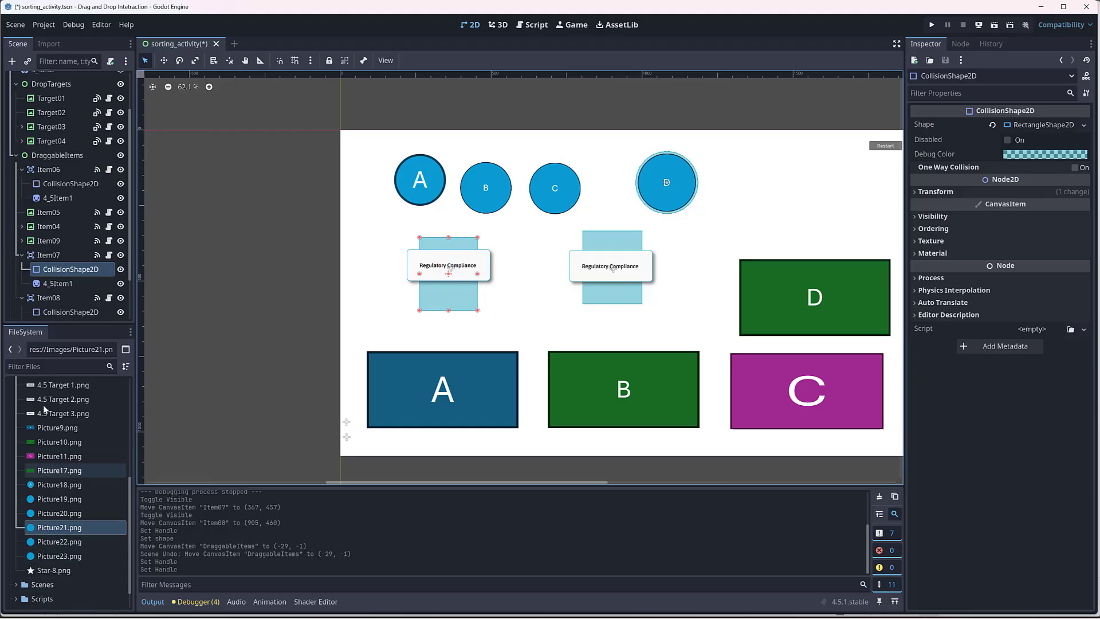
# Step: Assign Picture22.png as the texture of Item07's sprite and shrink the sprite to about 0.89 scale
pyautogui.click(57, 283)
pyautogui.moveTo(59, 542); pyautogui.dragTo(1018, 143)
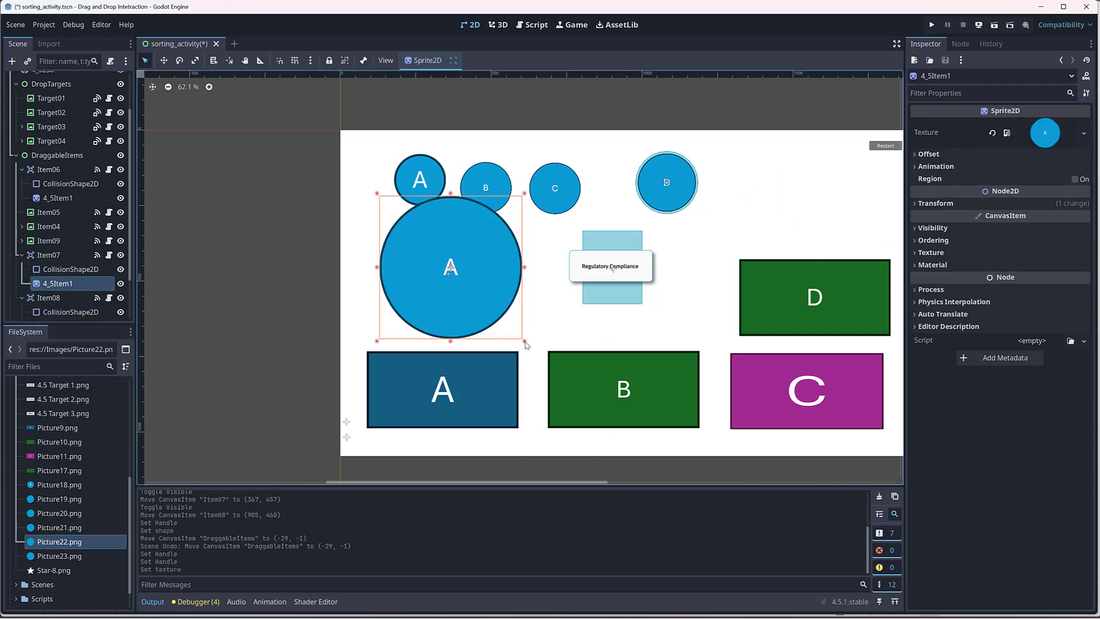
pyautogui.moveTo(525, 341); pyautogui.dragTo(507, 322)
# Step: Set the scale of Item07's sprite to 0.408, matching Item06's sprite
pyautogui.click(57, 198)
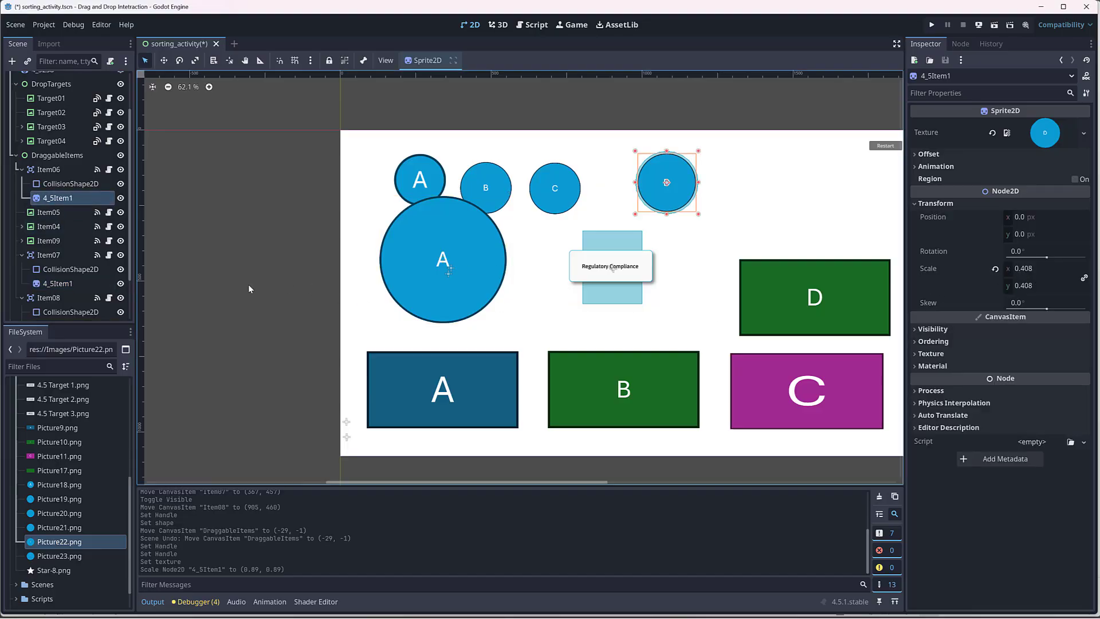
pyautogui.click(57, 283)
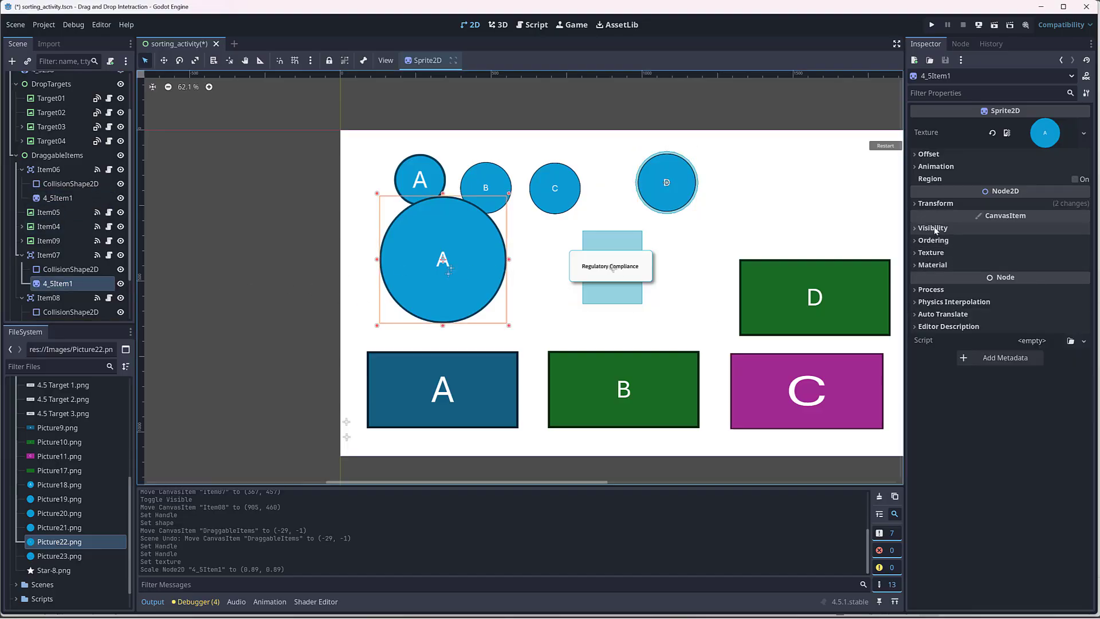
pyautogui.click(935, 204)
pyautogui.click(1044, 269)
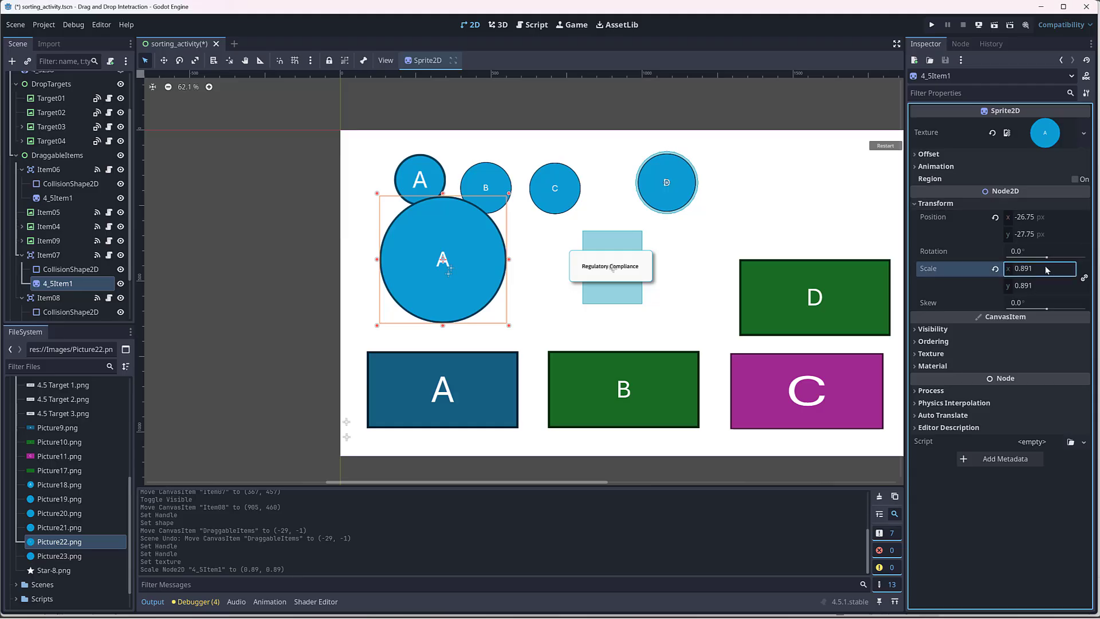
pyautogui.click(1046, 269)
pyautogui.press('Return')
pyautogui.click(1038, 270)
pyautogui.write('4408')
pyautogui.press('Return')
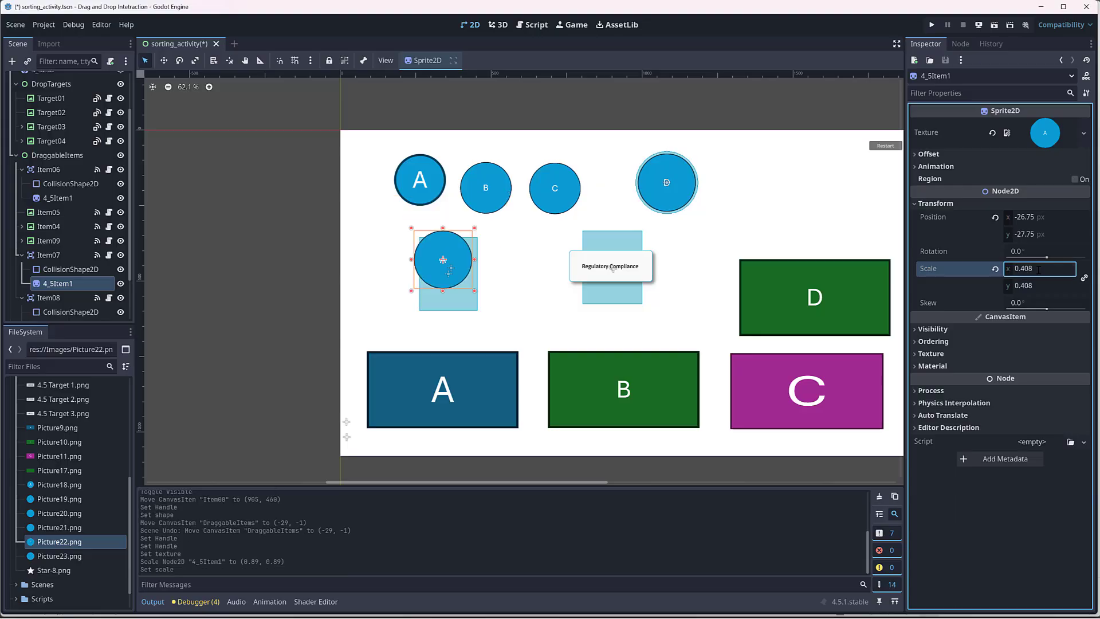
# Step: Move Item07's sprite aside, change the item's collision shape to a CircleShape2D, and enlarge it to about the A circle's size
pyautogui.moveTo(461, 256); pyautogui.dragTo(440, 263)
pyautogui.click(475, 255)
pyautogui.click(1084, 125)
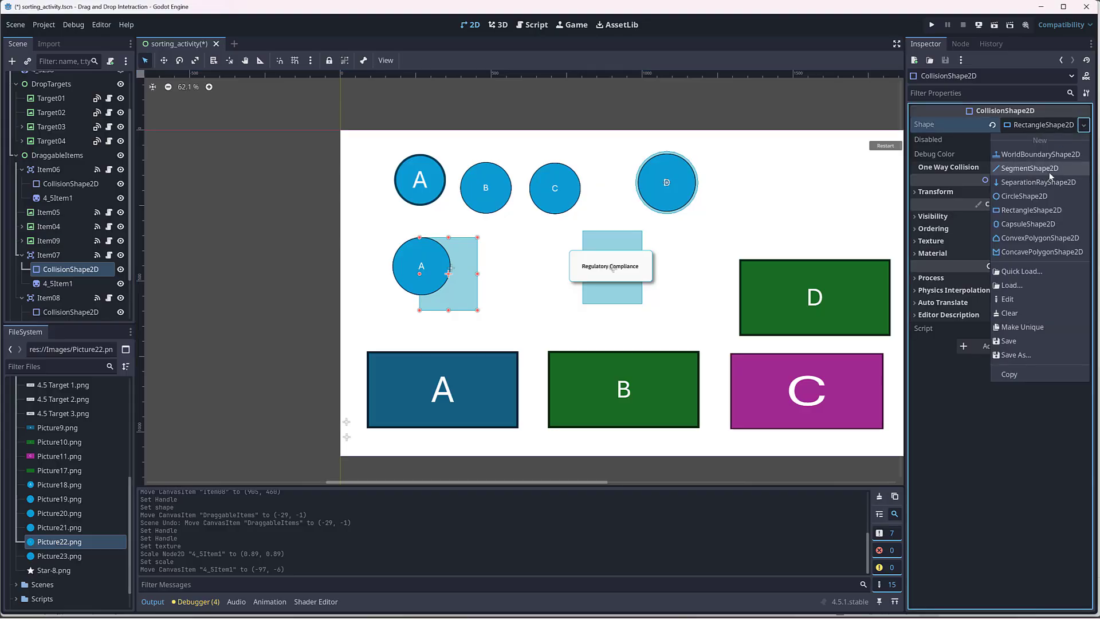
pyautogui.click(1053, 191)
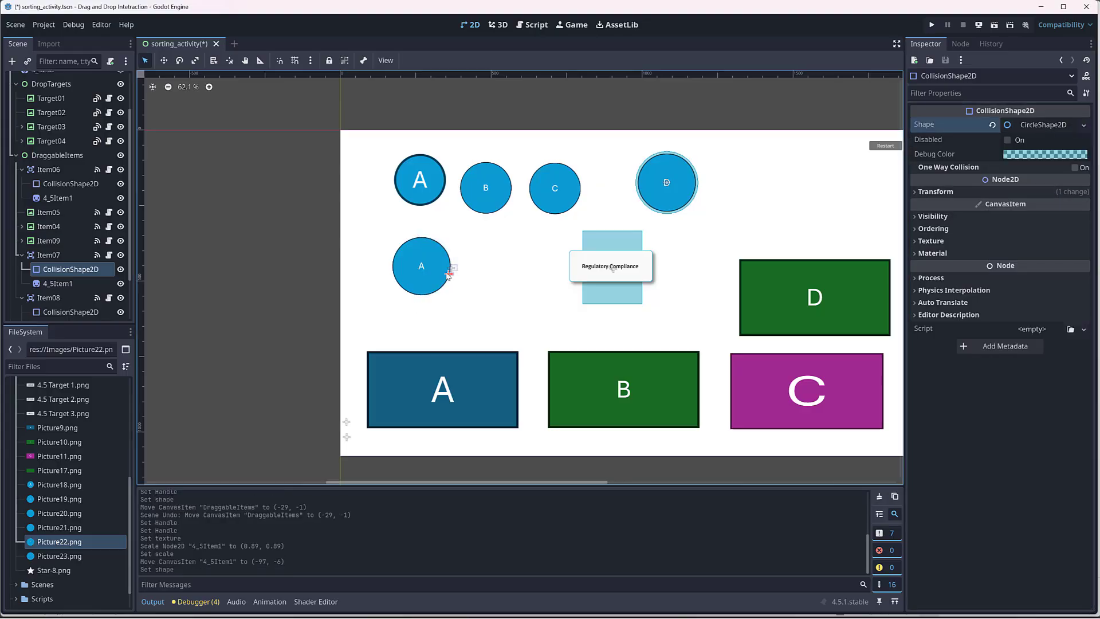
pyautogui.moveTo(453, 277); pyautogui.dragTo(477, 274)
# Step: Reset the positions of Item07's collision shape and sprite to 0, 0, and enlarge the collision circle slightly beyond the A circle
pyautogui.click(932, 216)
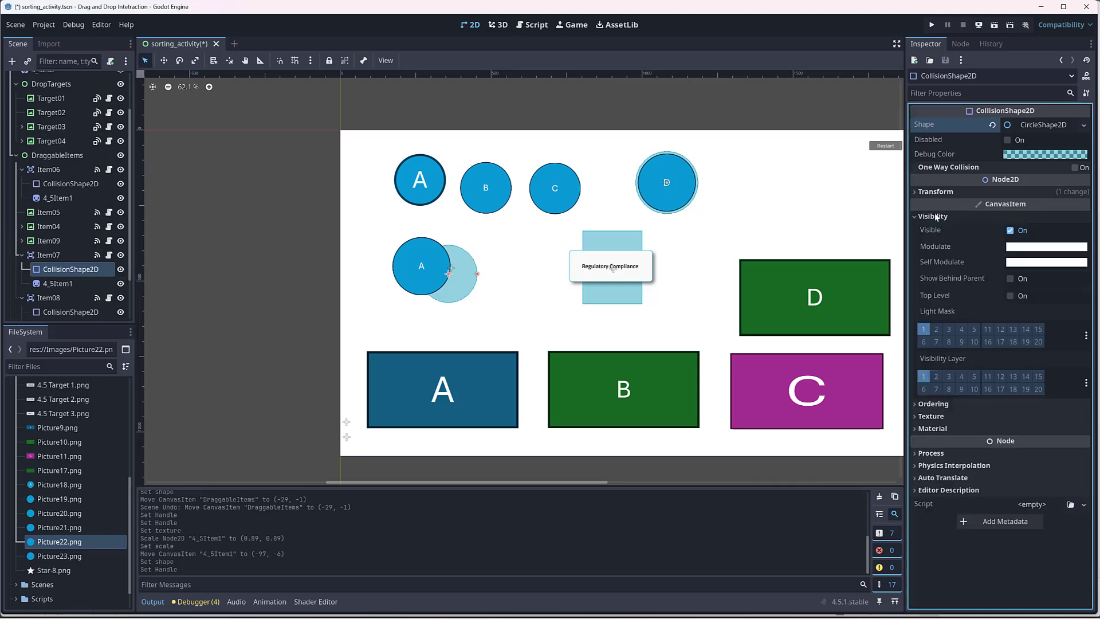
pyautogui.click(937, 193)
pyautogui.click(993, 206)
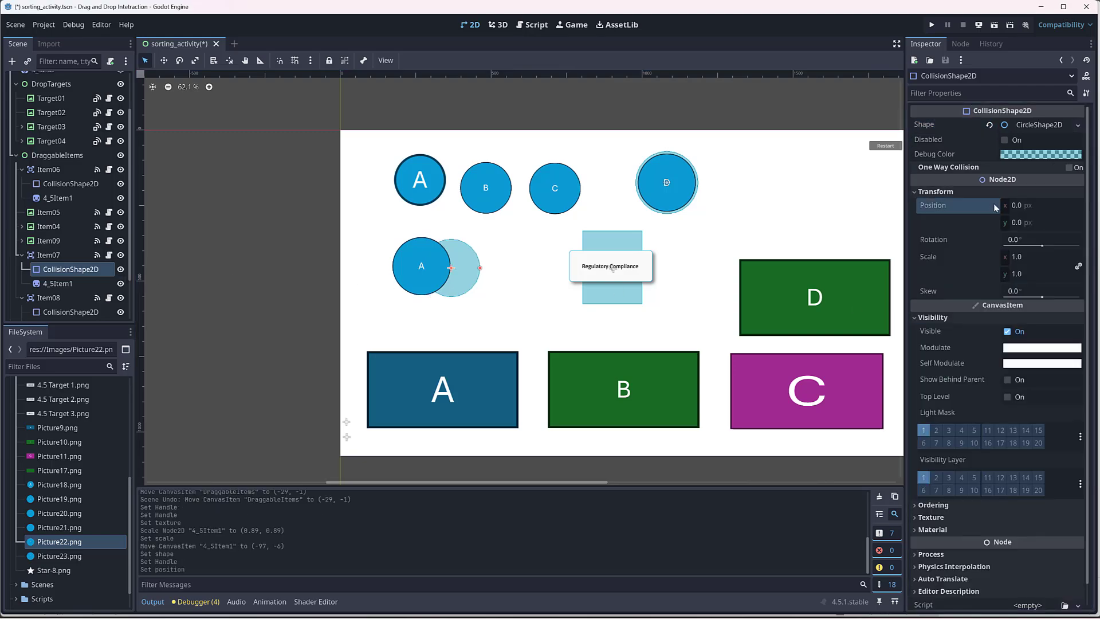
pyautogui.click(73, 282)
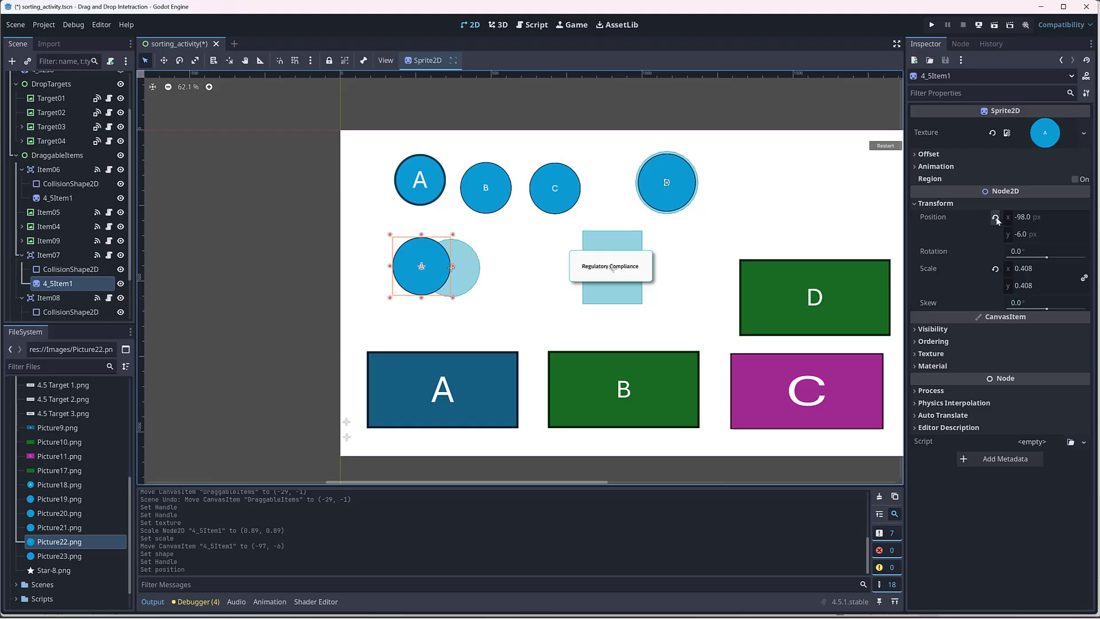
pyautogui.click(996, 219)
pyautogui.click(57, 269)
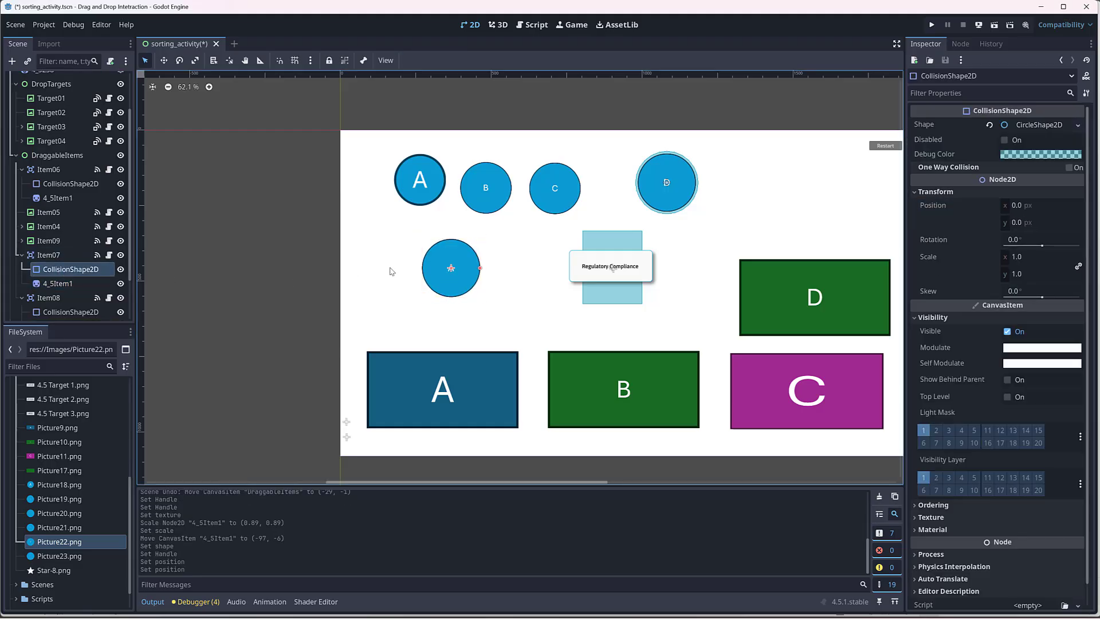
pyautogui.moveTo(479, 270); pyautogui.dragTo(484, 270)
# Step: Assign Picture23.png as the texture of Item08's sprite
pyautogui.click(68, 312)
pyautogui.scroll(-2, 68, 312)
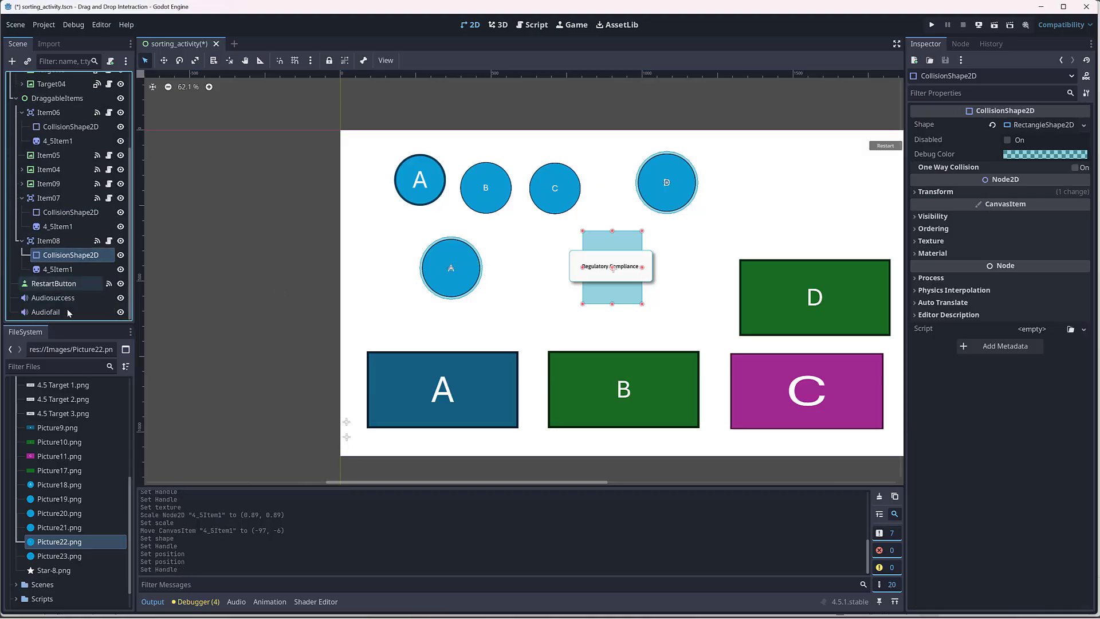
pyautogui.click(66, 269)
pyautogui.click(40, 557)
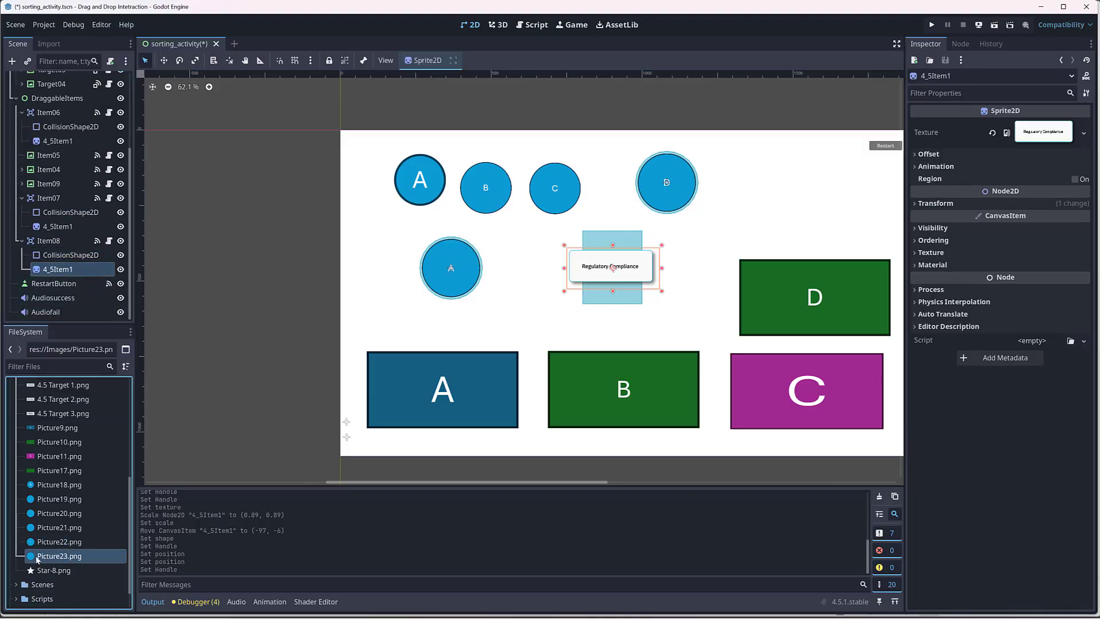
pyautogui.moveTo(38, 557); pyautogui.dragTo(1006, 138)
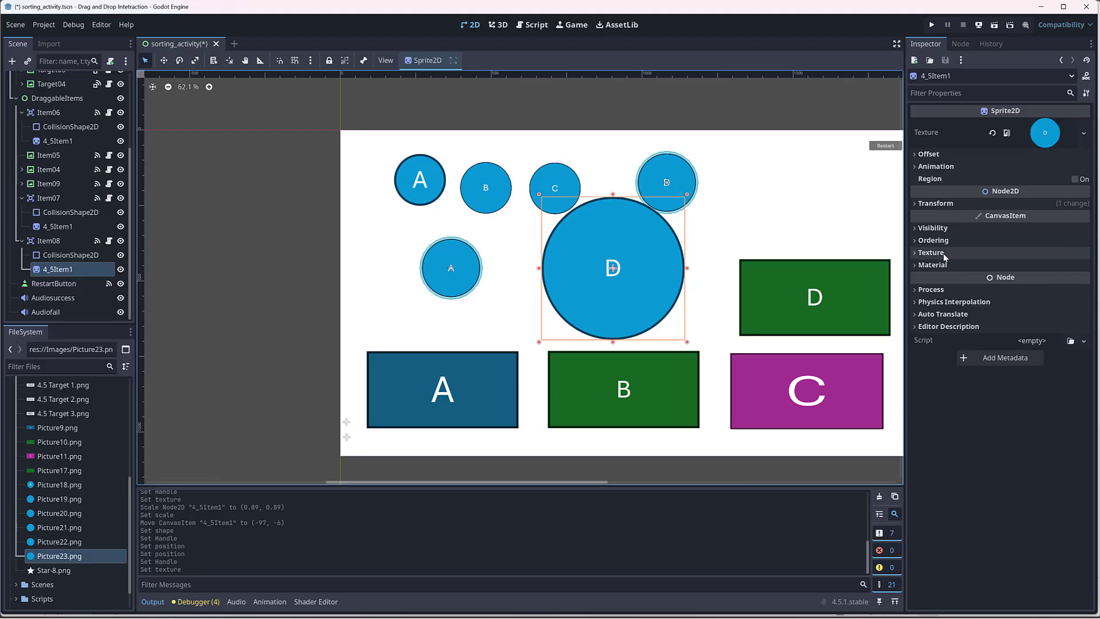
# Step: Set the scale of Item08's sprite to 0.408 and reset its position to 0, 0
pyautogui.click(939, 204)
pyautogui.click(1039, 267)
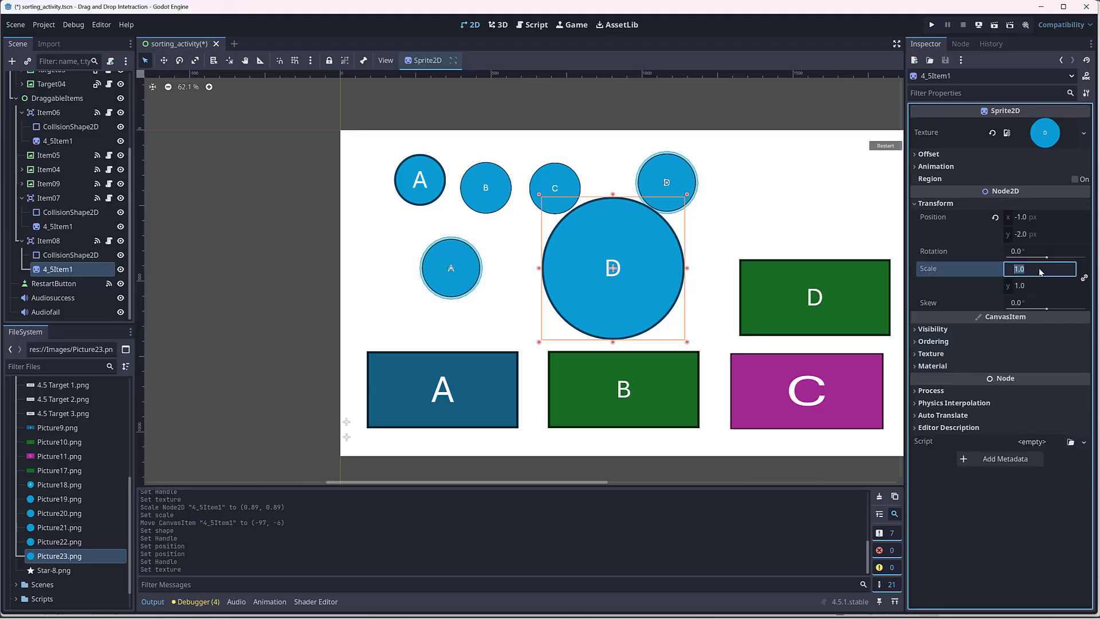
pyautogui.write('.408')
pyautogui.press('Tab')
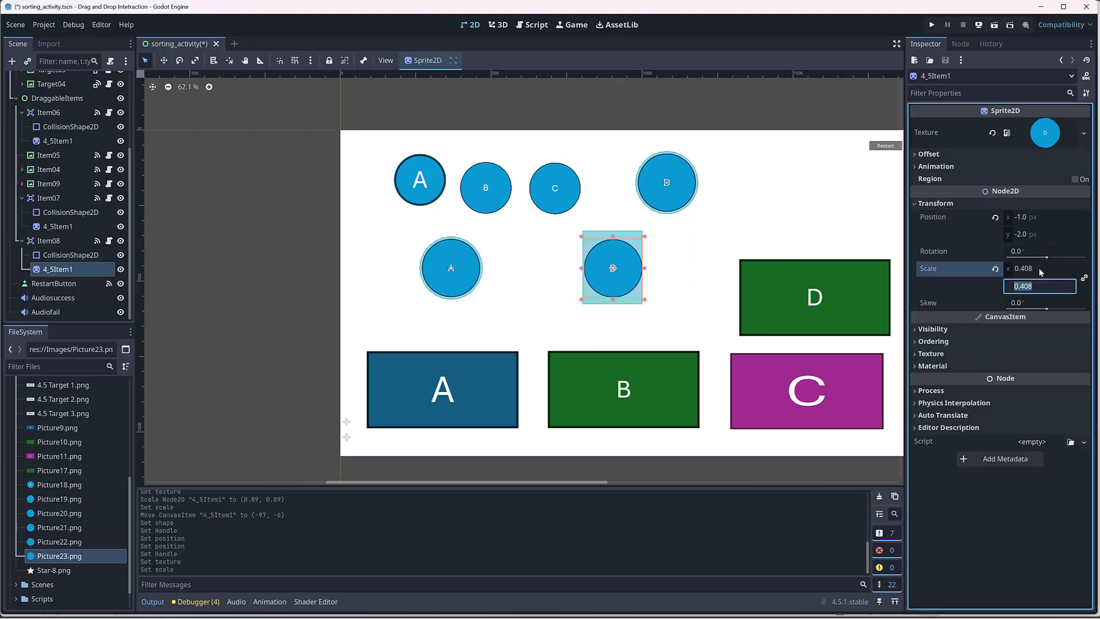
pyautogui.click(995, 217)
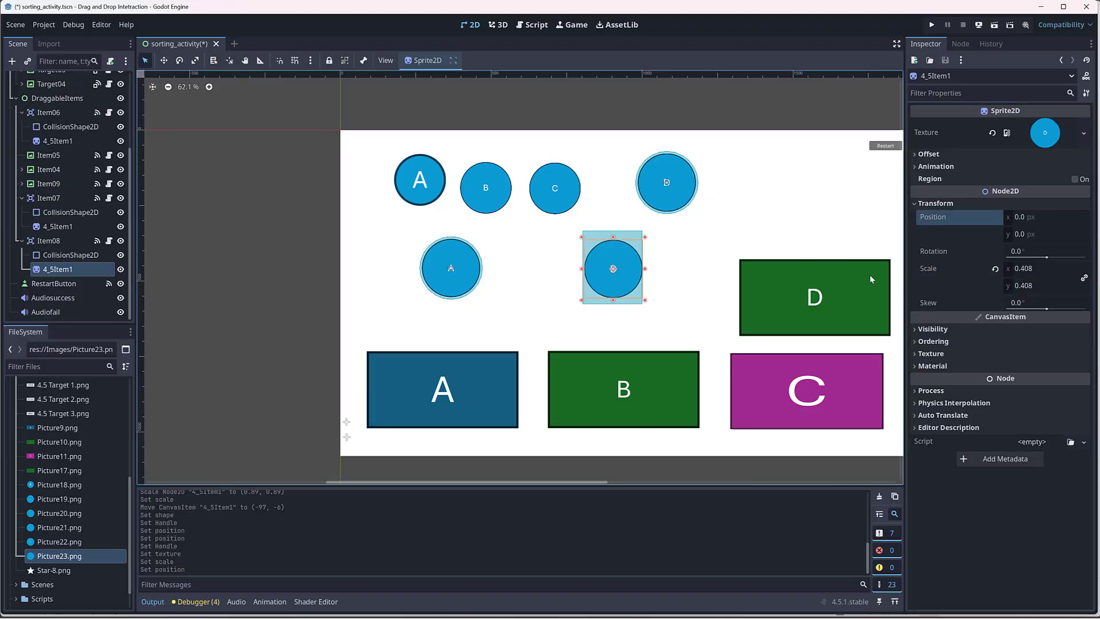
# Step: Change Item08's collision shape to a CircleShape2D and enlarge it to about the D circle's size
pyautogui.click(70, 255)
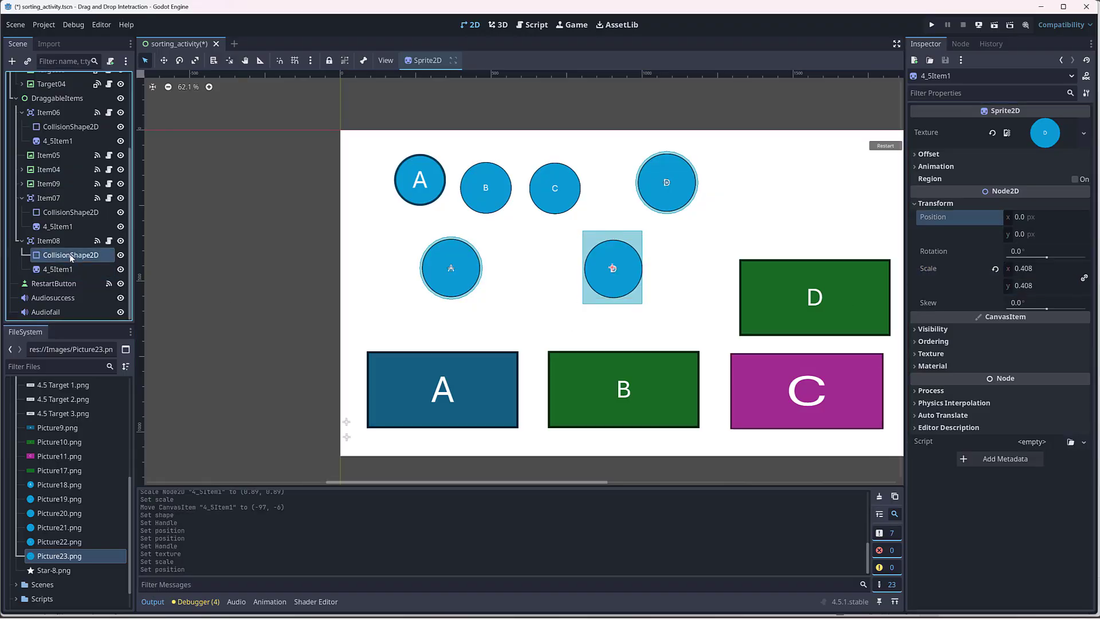
pyautogui.click(1083, 125)
pyautogui.click(1025, 196)
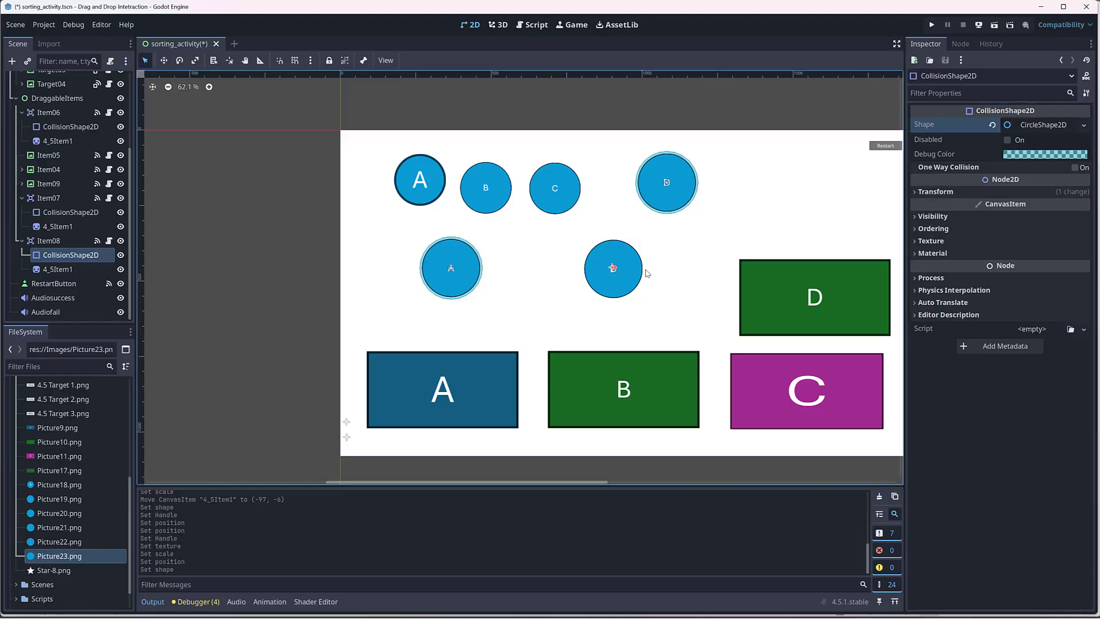
pyautogui.moveTo(633, 269); pyautogui.dragTo(642, 268)
# Step: Reset the position of Item08's collision shape to 0, 0 and deselect it
pyautogui.click(978, 193)
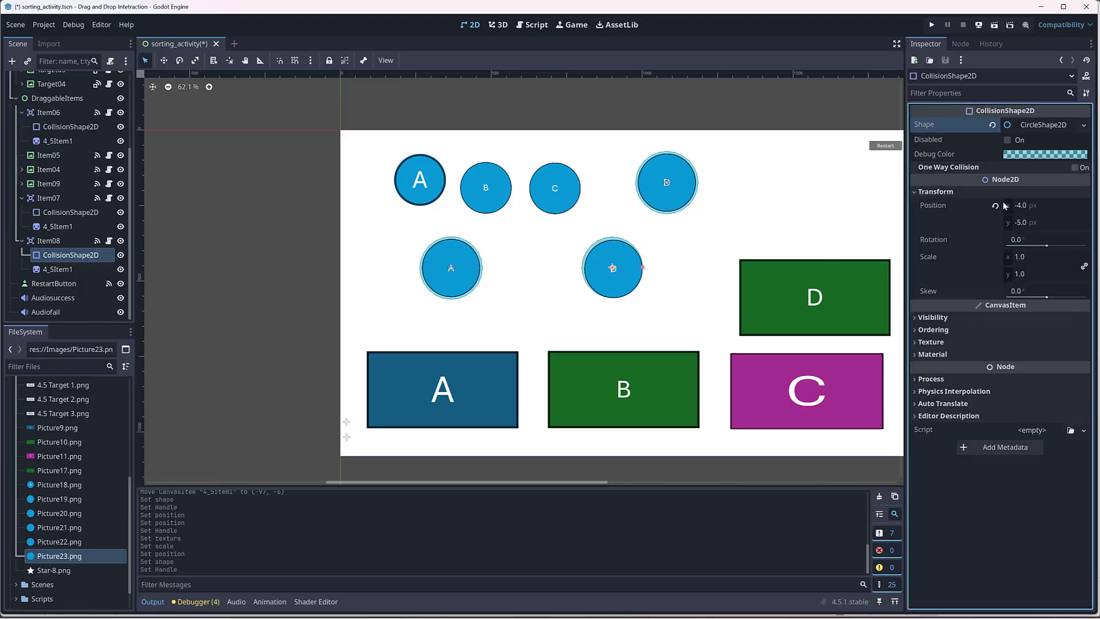
pyautogui.click(995, 205)
pyautogui.click(283, 300)
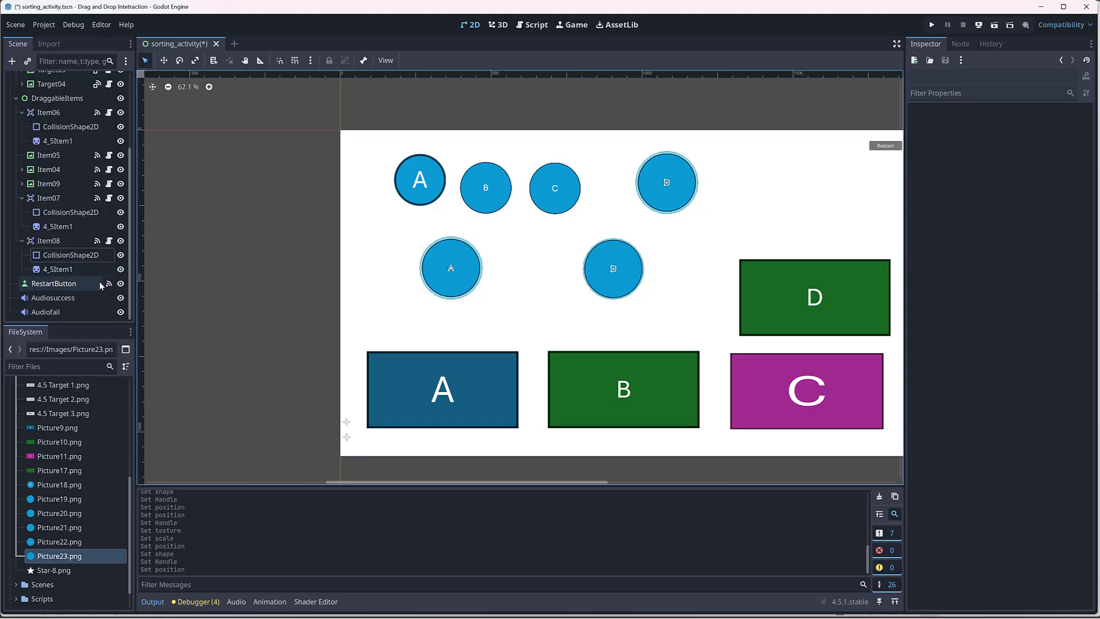
# Step: Collapse the Item08, Item07 and Item06 nodes in the scene tree
pyautogui.scroll(3, 84, 279)
pyautogui.scroll(-2, 47, 295)
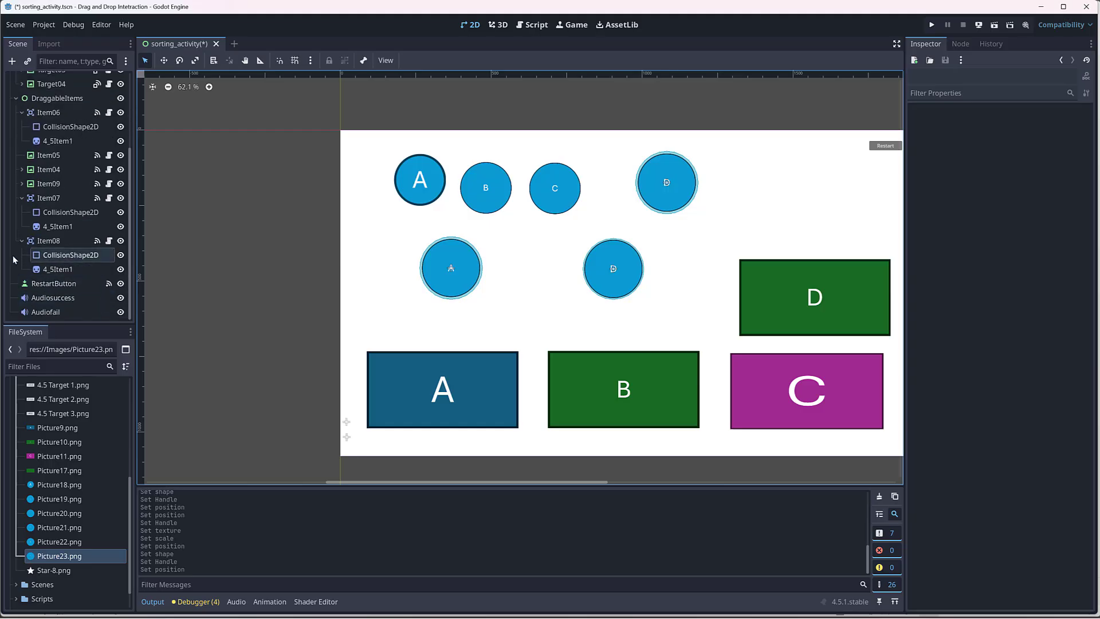
pyautogui.click(21, 242)
pyautogui.click(22, 227)
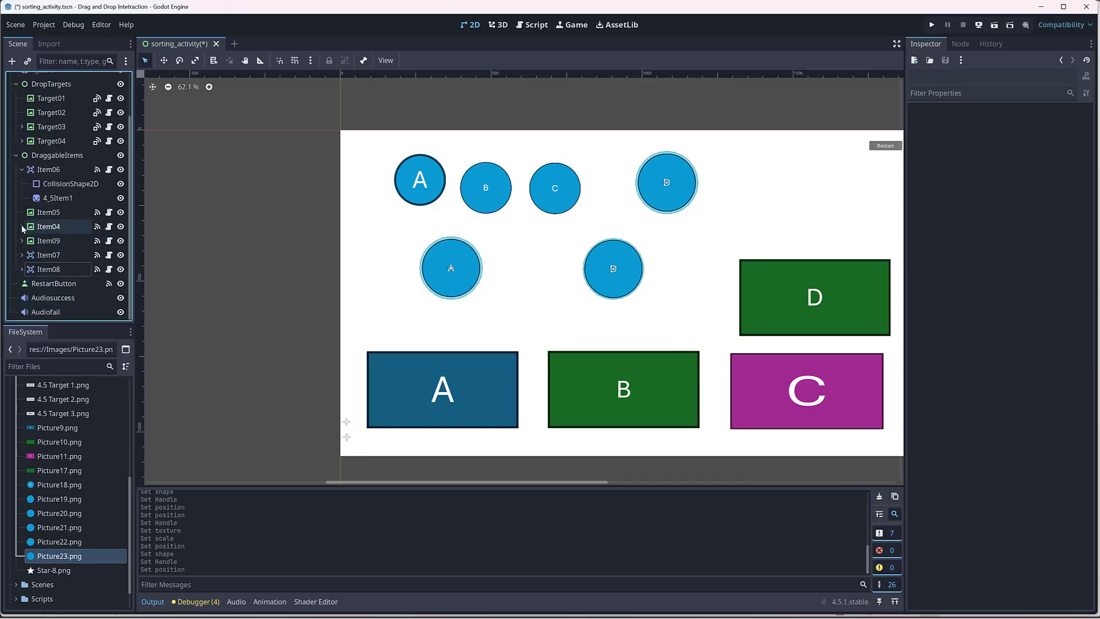
pyautogui.click(22, 169)
# Step: Open the script attached to Item06 and look through its functions from start to end
pyautogui.click(109, 198)
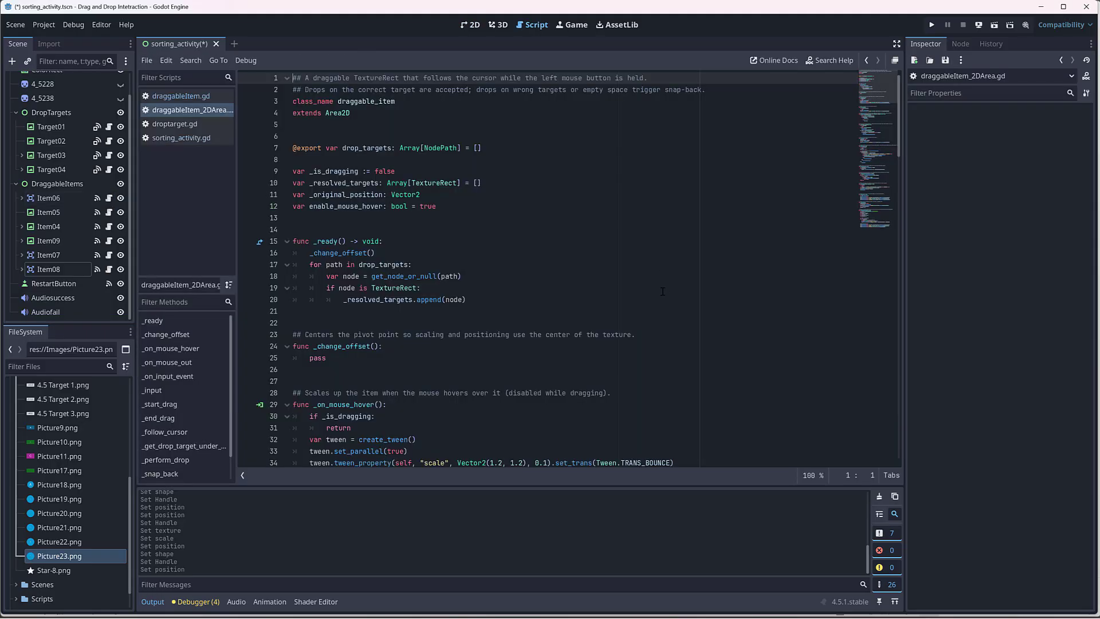
pyautogui.scroll(-20, 662, 292)
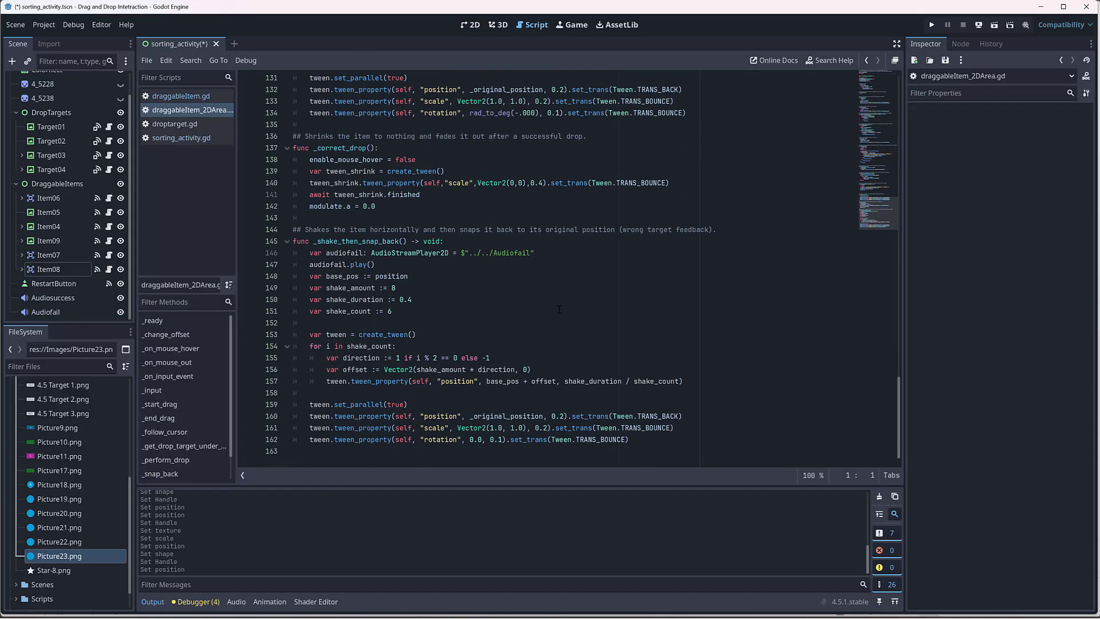
pyautogui.moveTo(899, 405); pyautogui.dragTo(897, 81)
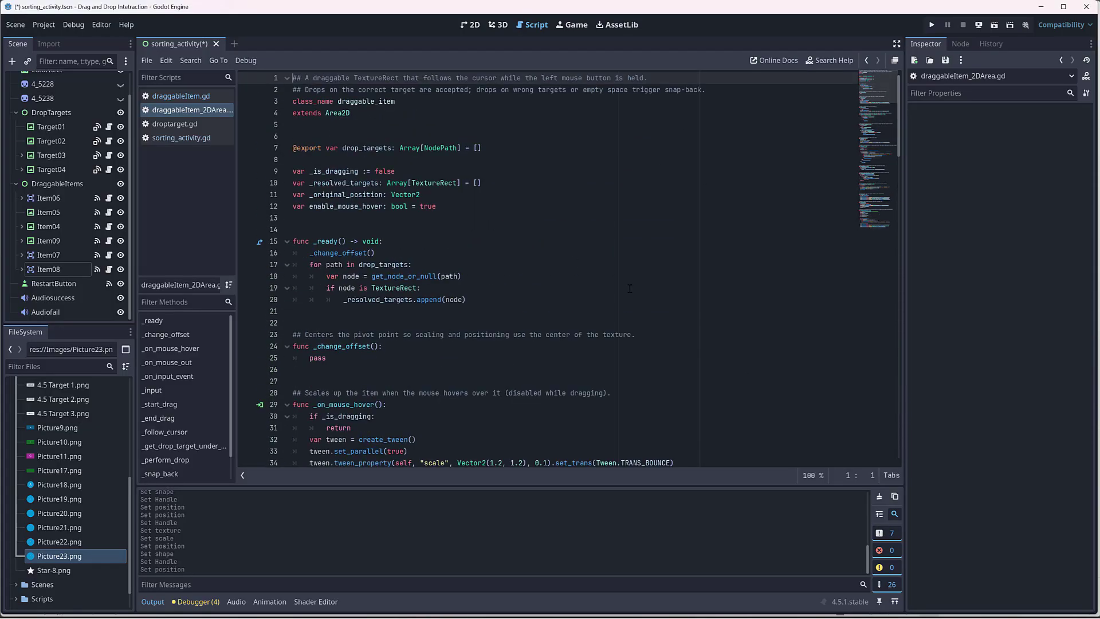
pyautogui.scroll(-2, 629, 288)
pyautogui.scroll(2, 630, 289)
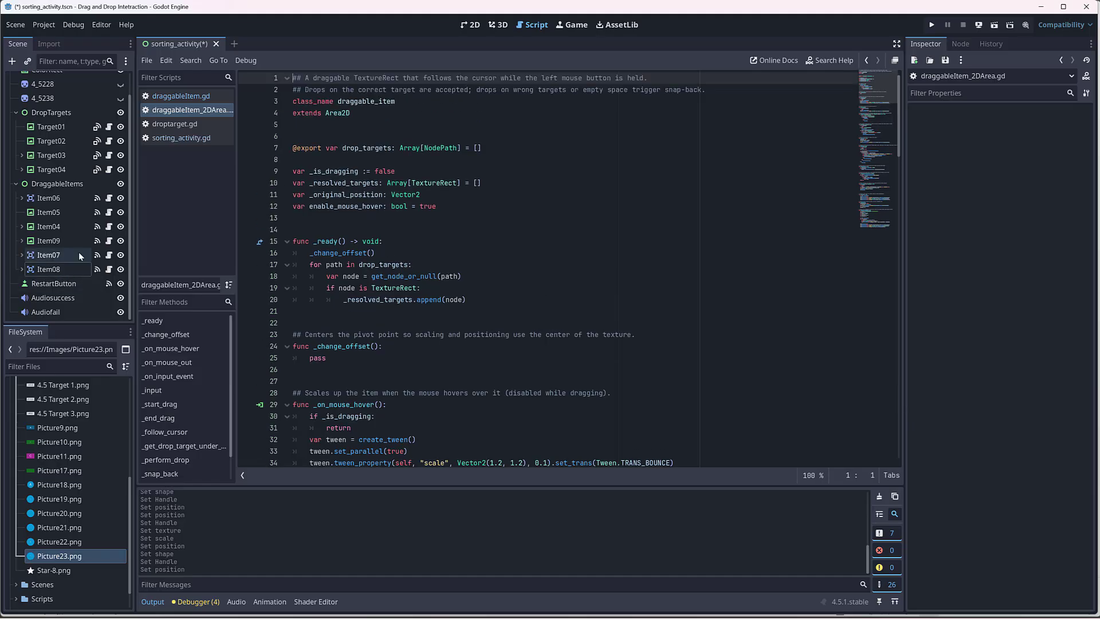
# Step: Open the SortingActivity node's script and comment out the _drag_item_visibility() call in _ready
pyautogui.scroll(2, 80, 158)
pyautogui.click(54, 81)
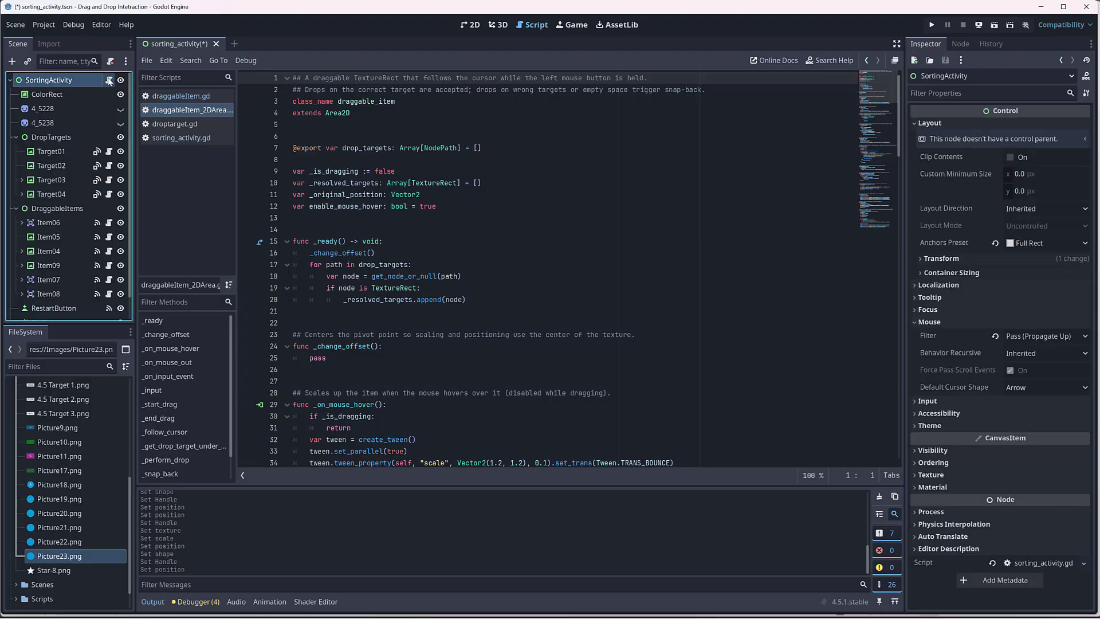
pyautogui.click(109, 81)
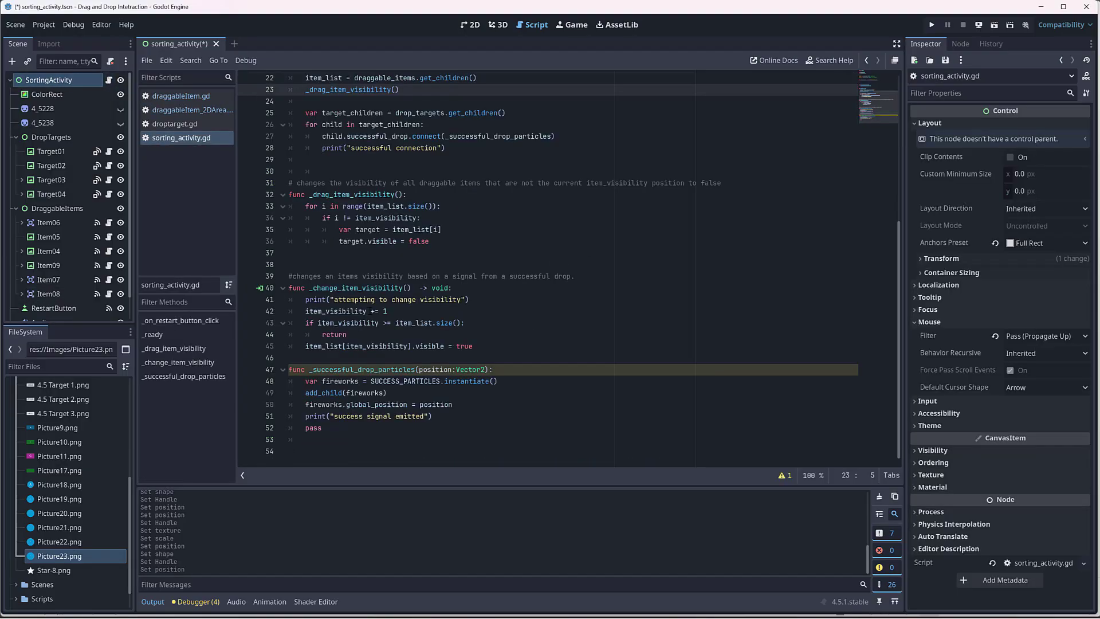
pyautogui.scroll(7, 455, 333)
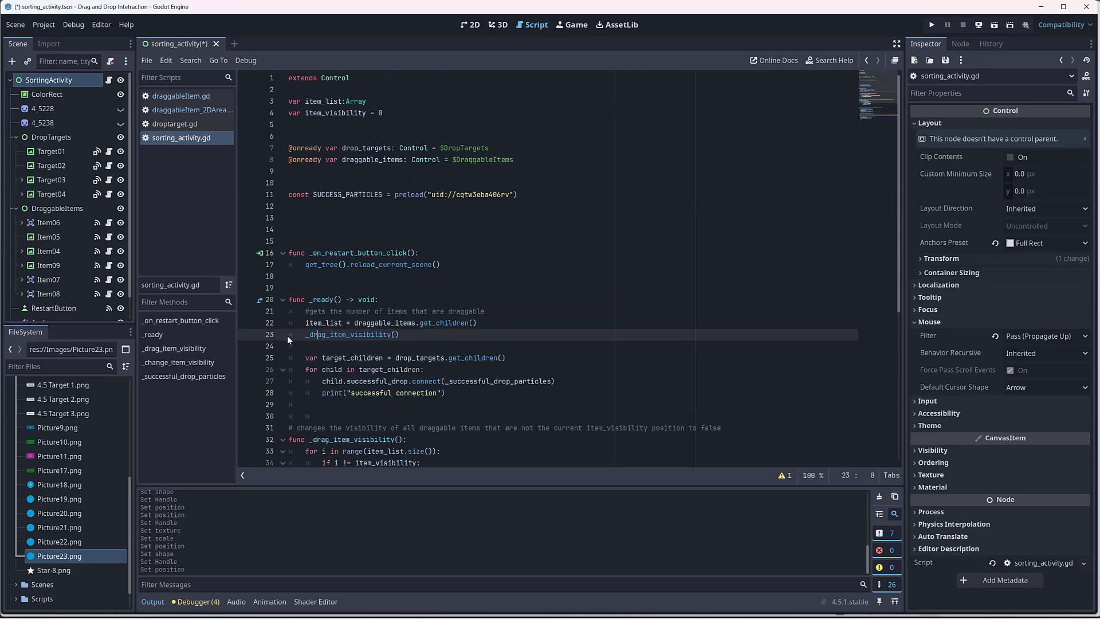
pyautogui.click(303, 338)
pyautogui.moveTo(390, 341)
pyautogui.moveTo(438, 324)
pyautogui.write('#')
# Step: Run the current scene, try the lower D circle and the C circle on the targets, restart the activity, and close the game window
pyautogui.click(995, 25)
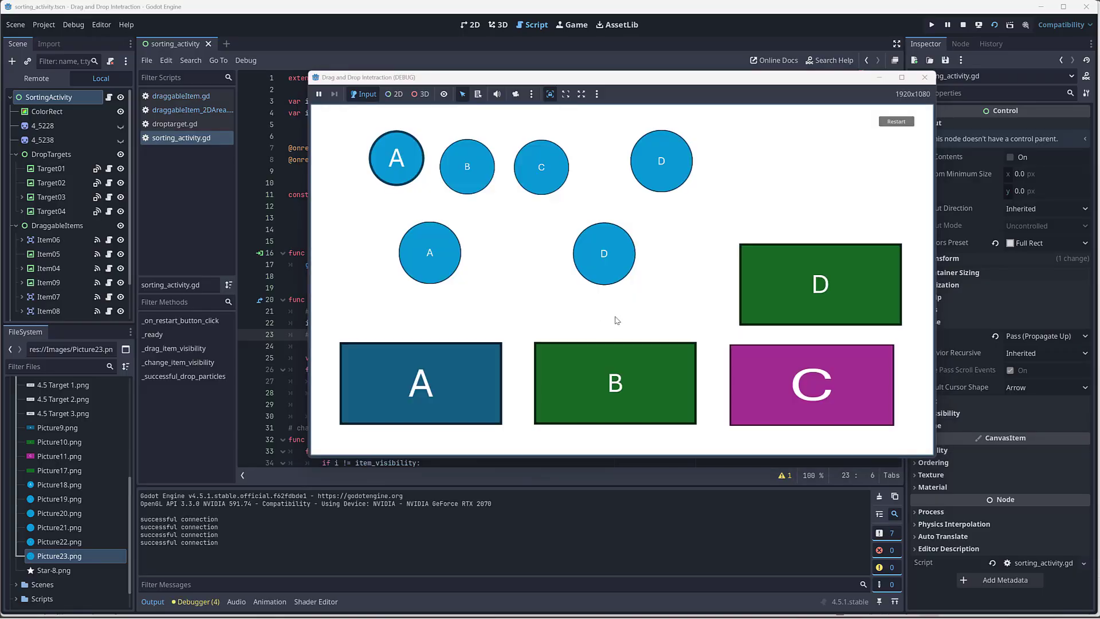
pyautogui.moveTo(606, 267); pyautogui.dragTo(750, 255)
pyautogui.moveTo(531, 176); pyautogui.dragTo(811, 259)
pyautogui.moveTo(513, 171); pyautogui.dragTo(430, 400)
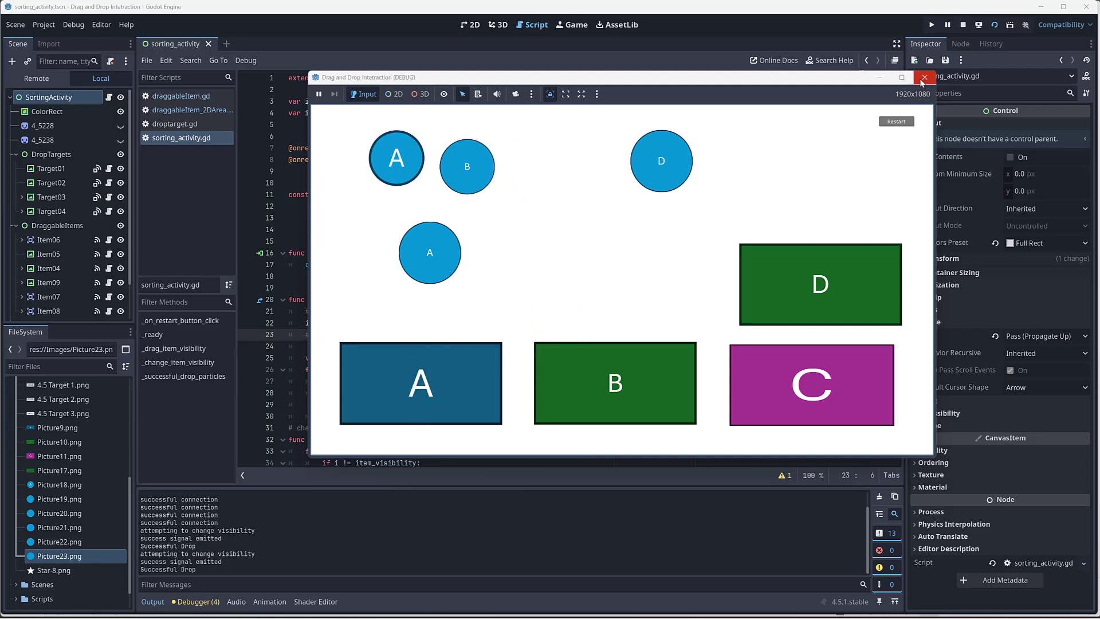
pyautogui.click(899, 122)
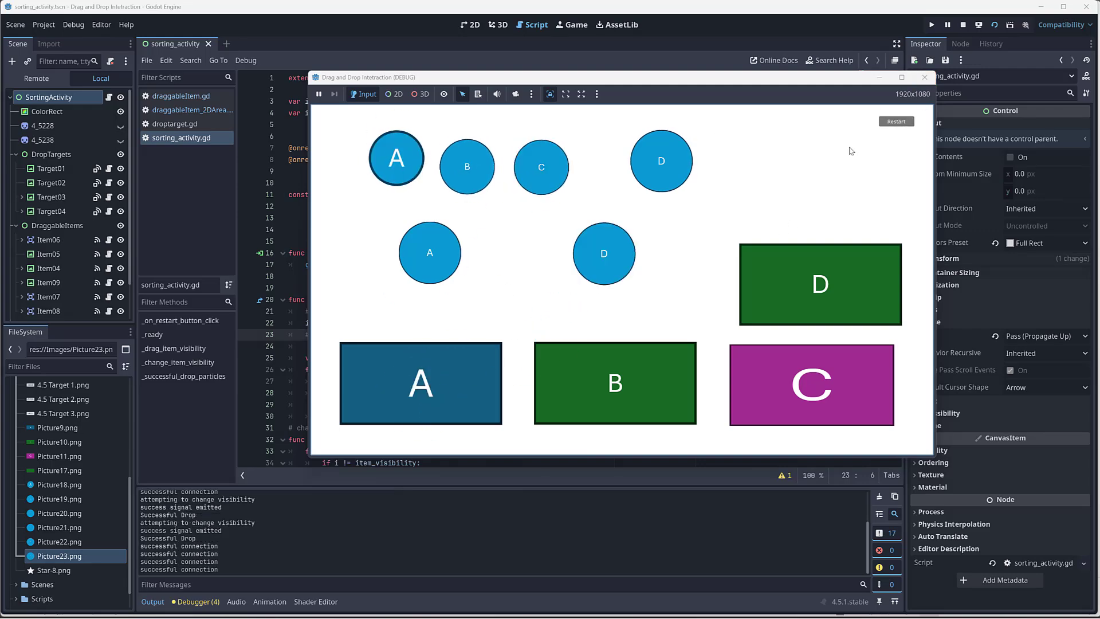
pyautogui.click(925, 77)
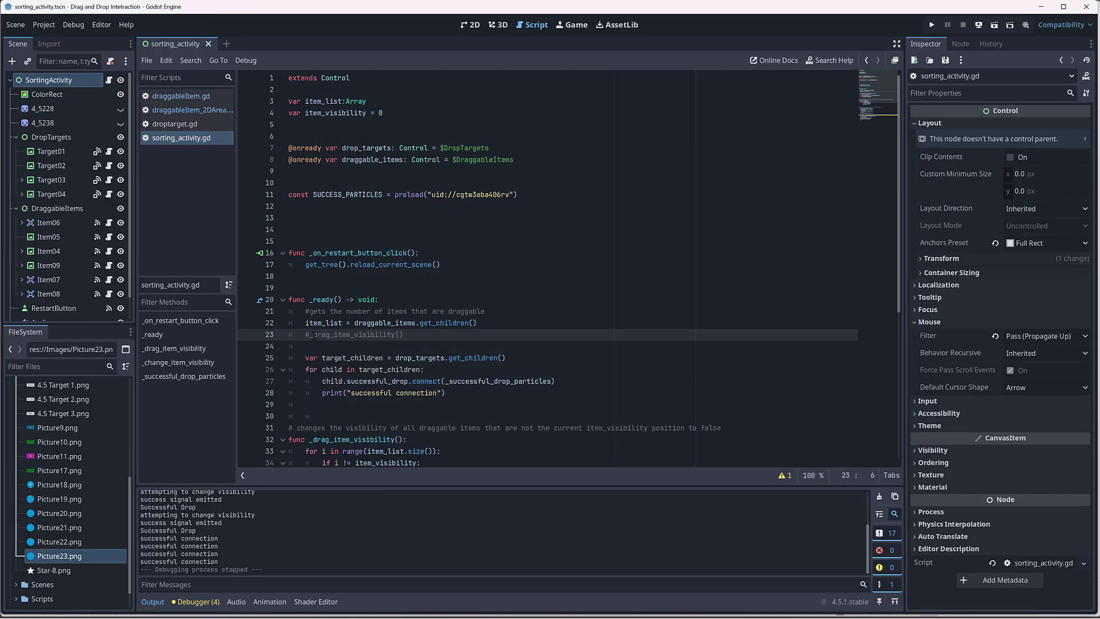
# Step: Uncomment the _drag_item_visibility() call and test the running scene by moving the circles onto targets A and B, closing the game window when done
pyautogui.hotkey('ctrl', 'k')
pyautogui.click(995, 25)
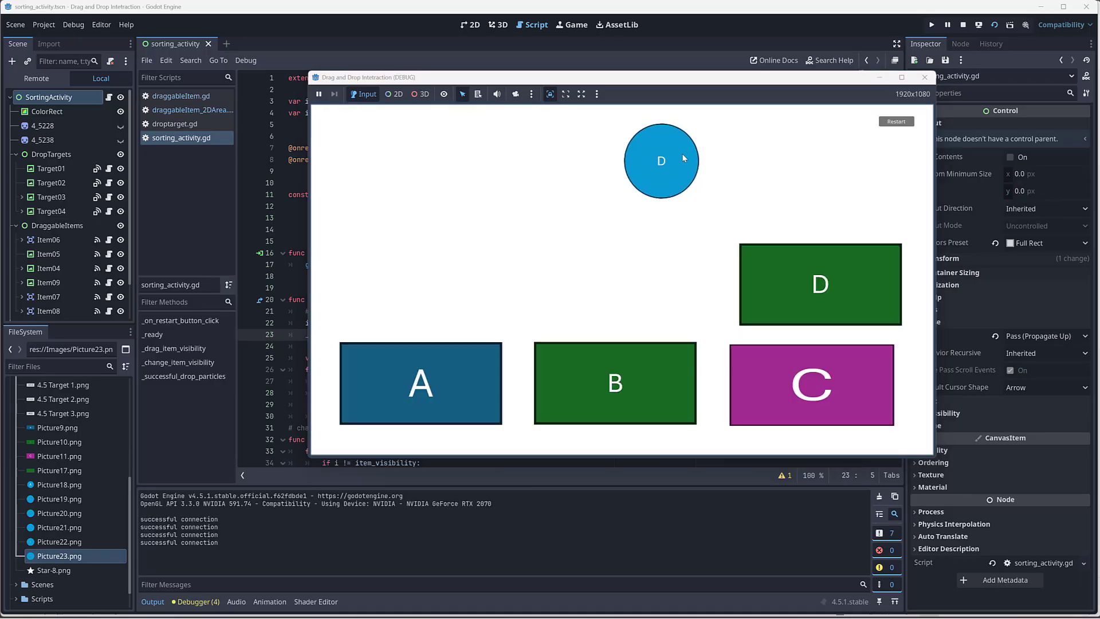
pyautogui.moveTo(682, 153); pyautogui.dragTo(452, 367)
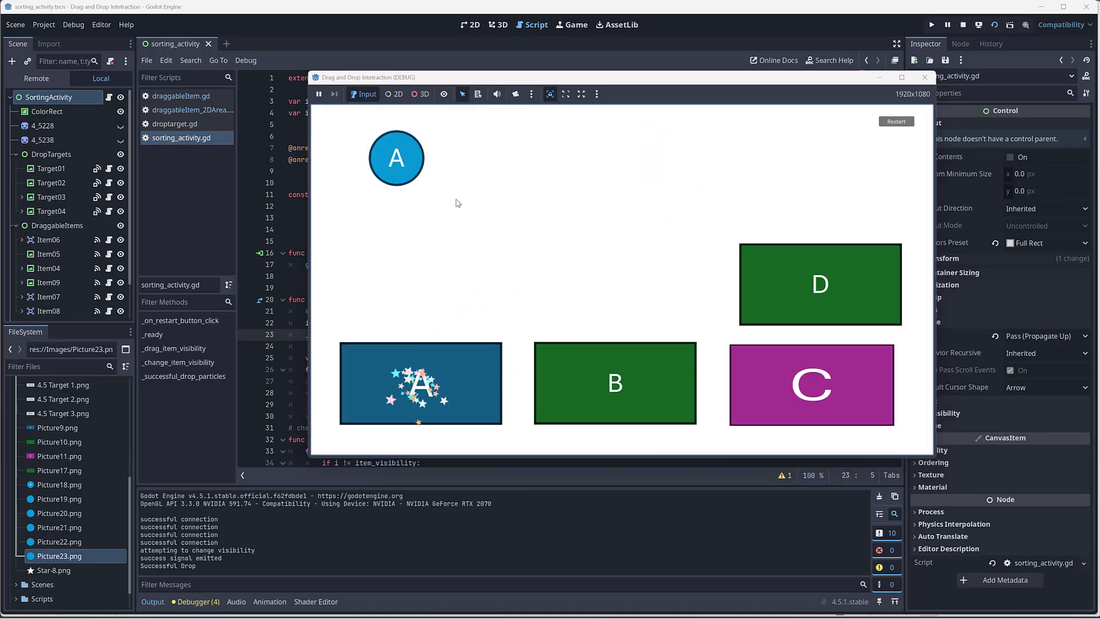
pyautogui.moveTo(412, 179); pyautogui.dragTo(447, 353)
pyautogui.moveTo(397, 160); pyautogui.dragTo(594, 390)
pyautogui.click(924, 77)
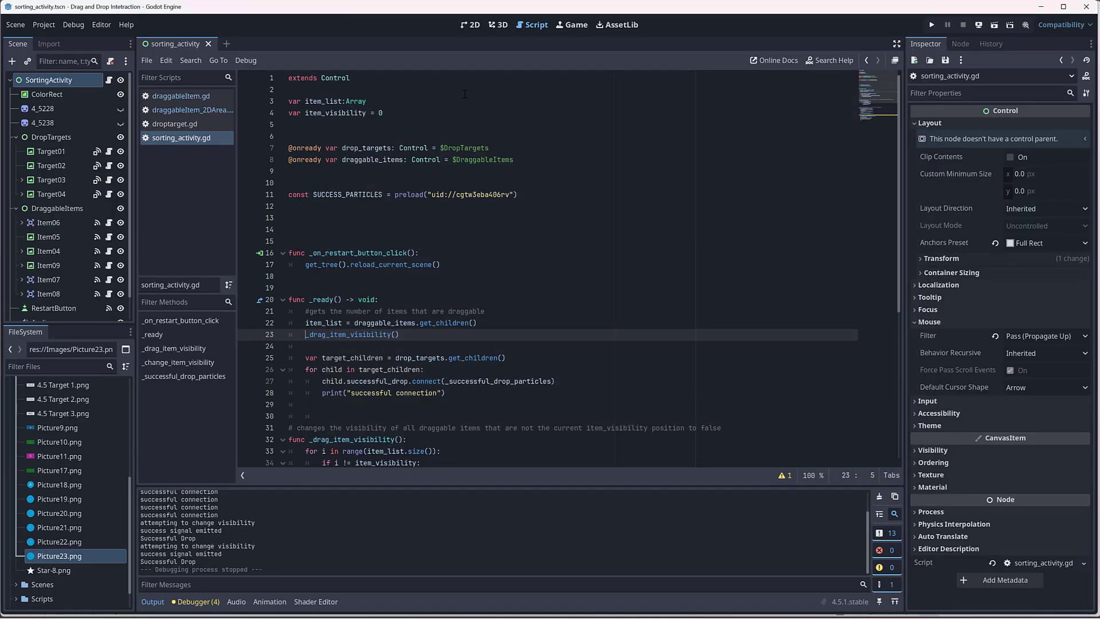
# Step: Return to the 2D view and remove Target01 from Item06's drop targets
pyautogui.click(469, 25)
pyautogui.hscroll(2, 702, 149)
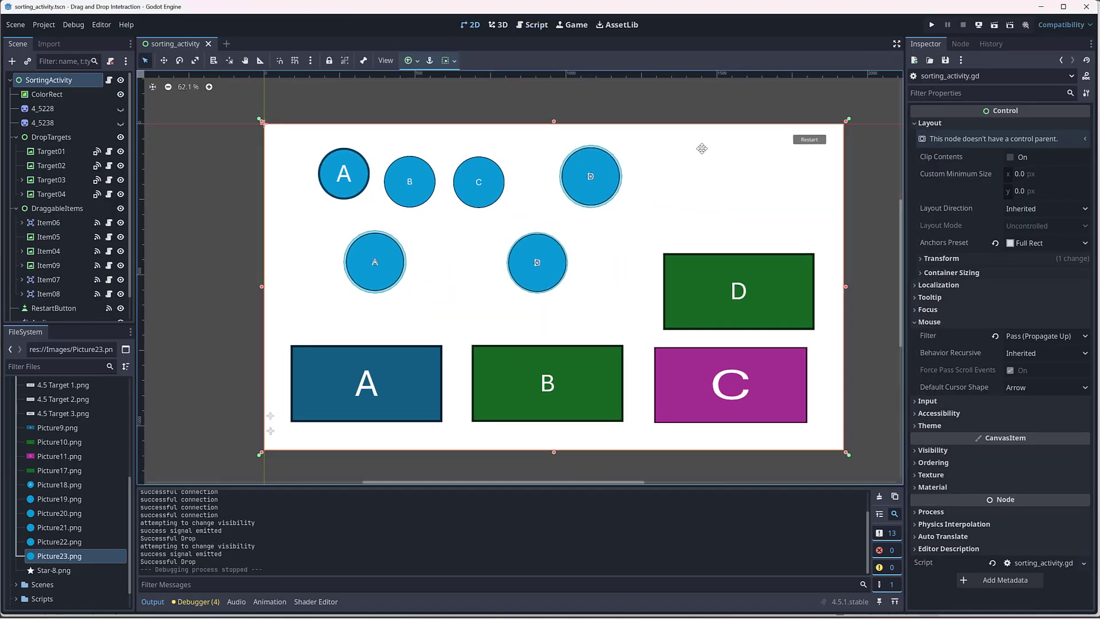
pyautogui.moveTo(702, 148); pyautogui.dragTo(686, 142, button='middle')
pyautogui.scroll(2, 684, 146)
pyautogui.scroll(-1, 673, 222)
pyautogui.moveTo(721, 236); pyautogui.dragTo(740, 215, button='middle')
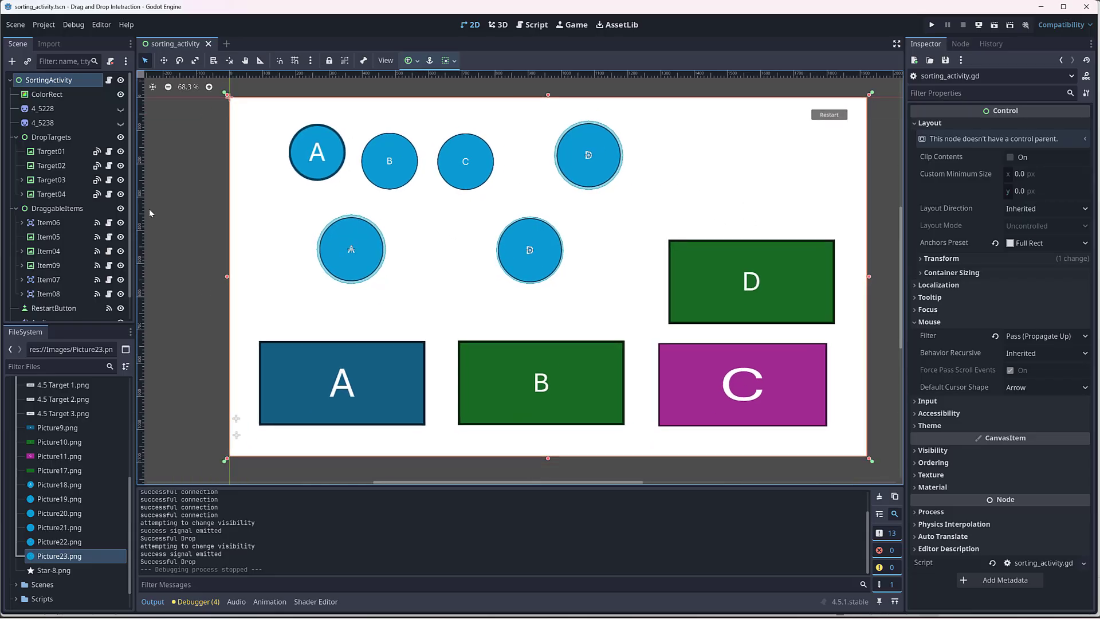
pyautogui.click(60, 226)
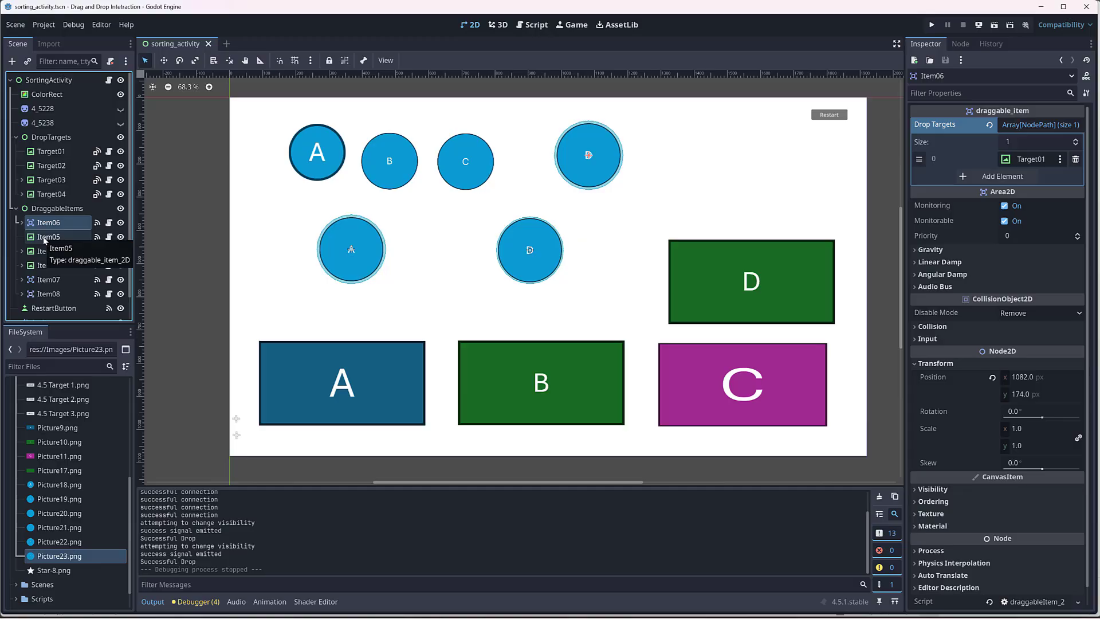
pyautogui.doubleClick(51, 223)
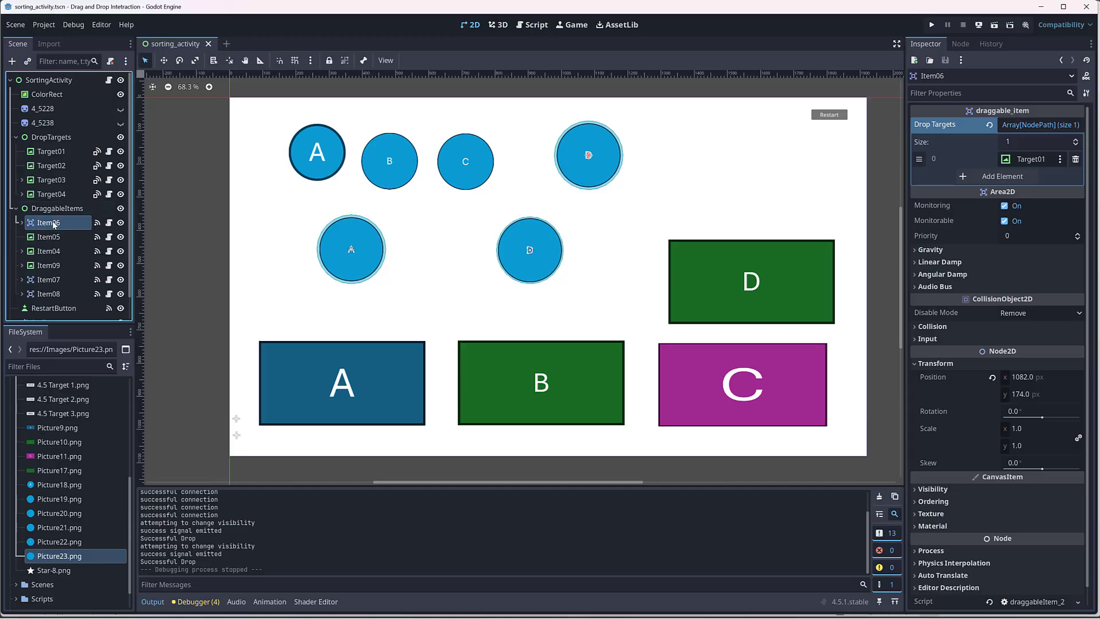
pyautogui.click(32, 223)
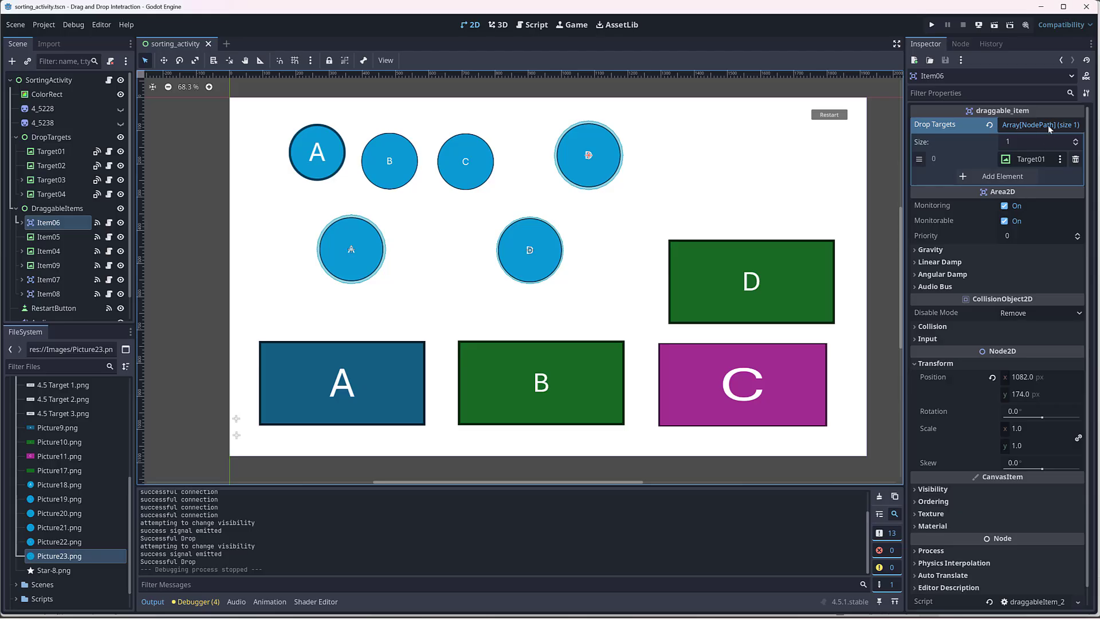
pyautogui.click(1075, 159)
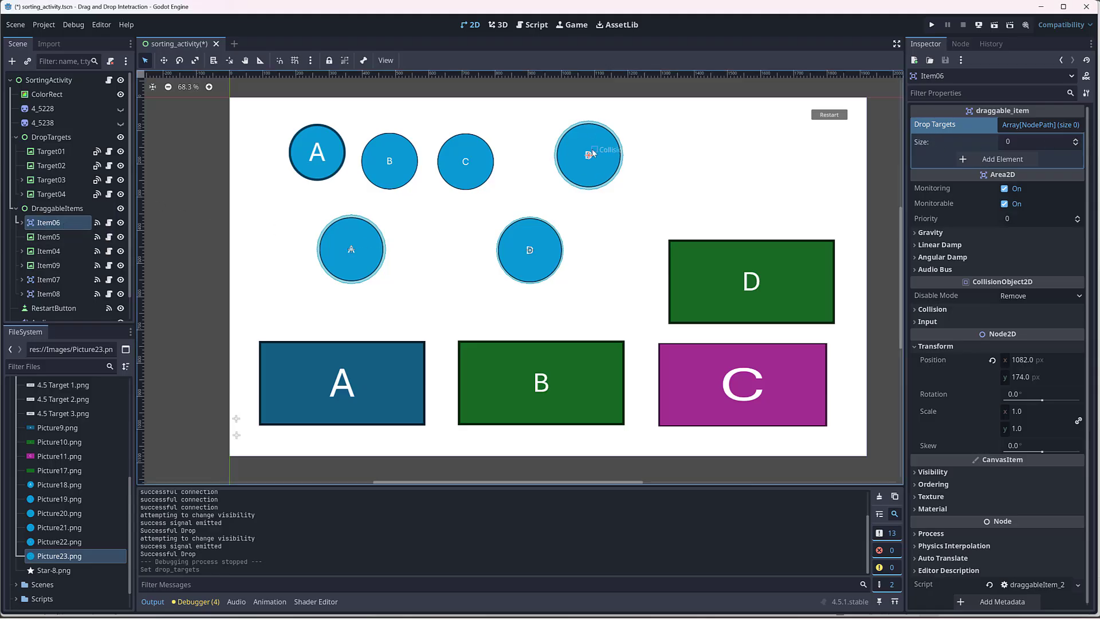
# Step: Add one element to Item06's drop targets and assign Target04 to it
pyautogui.click(989, 161)
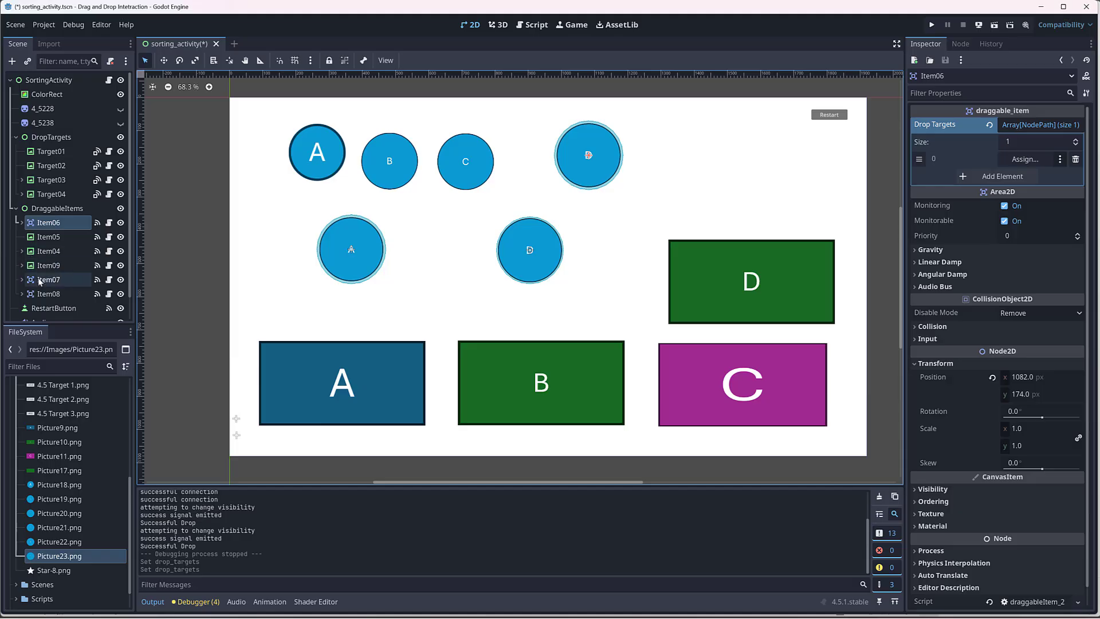
pyautogui.click(50, 197)
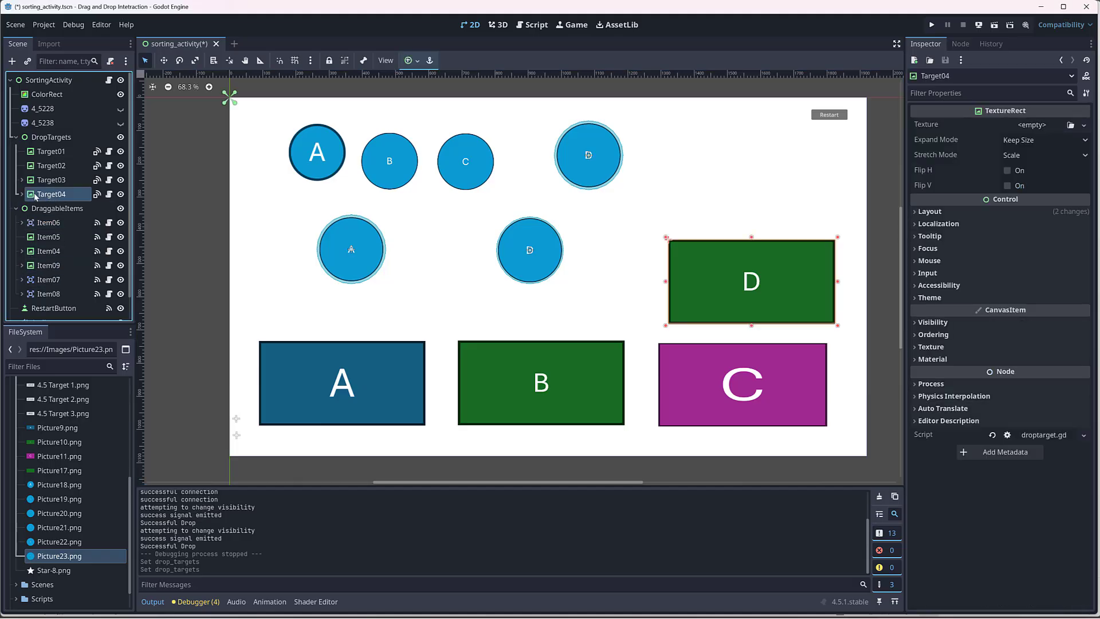
pyautogui.moveTo(36, 197)
pyautogui.mouseDown()
pyautogui.moveTo(1002, 140)
pyautogui.moveTo(751, 169)
pyautogui.moveTo(56, 192)
pyautogui.mouseUp()
pyautogui.click(40, 223)
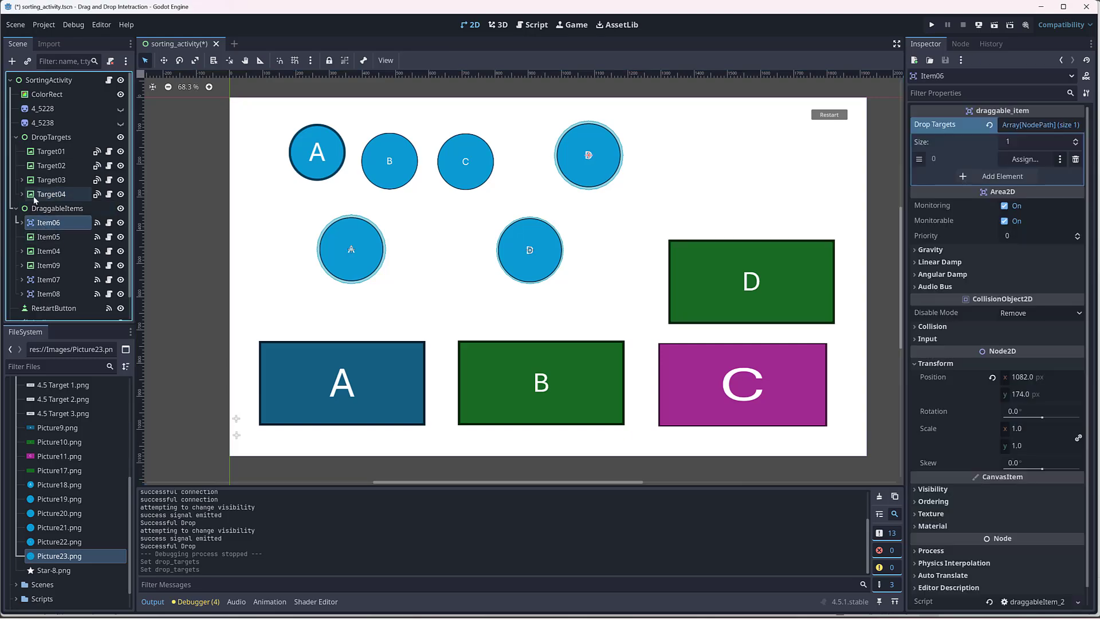
pyautogui.moveTo(35, 198); pyautogui.dragTo(1034, 166)
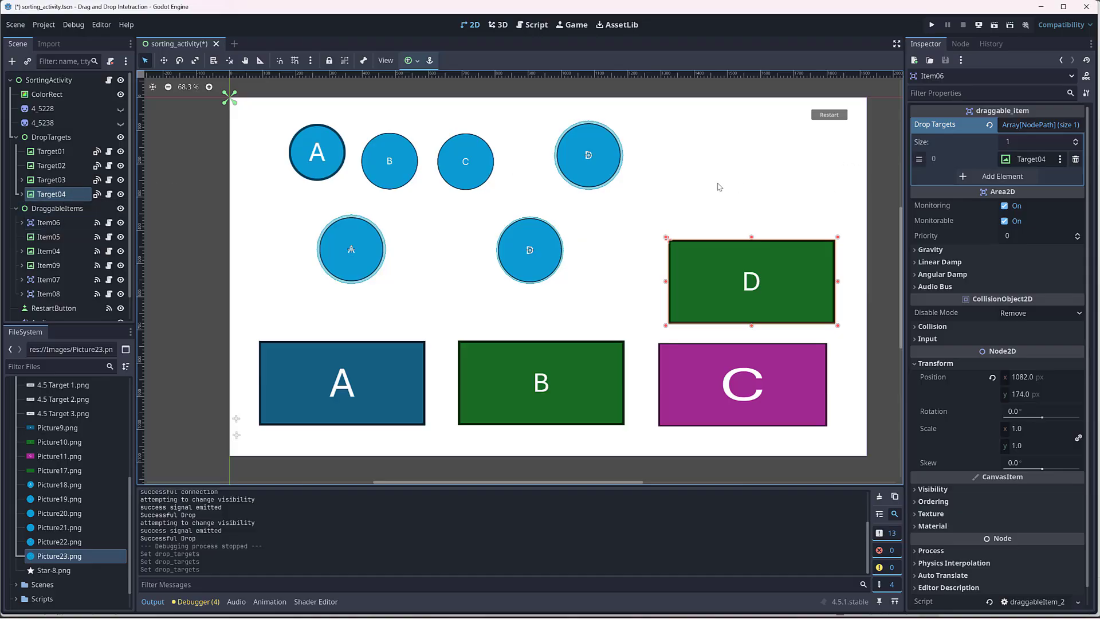
# Step: Expand Item06's drop targets to four elements and assign Target01, Target02 and Target03 to the empty slots
pyautogui.click(998, 177)
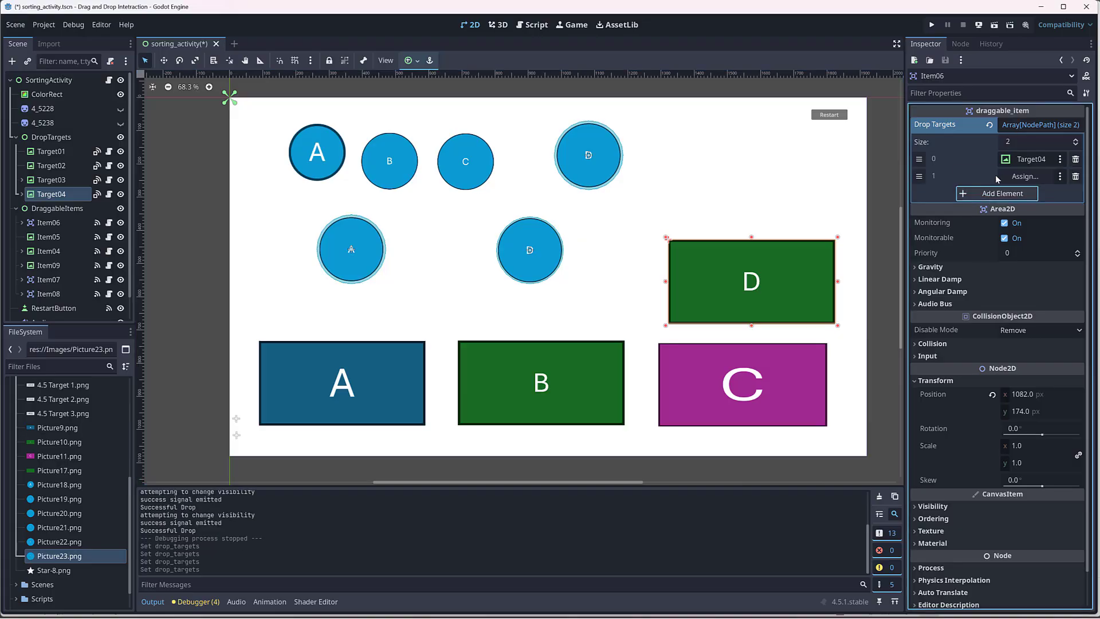
pyautogui.click(1076, 141)
pyautogui.click(1077, 141)
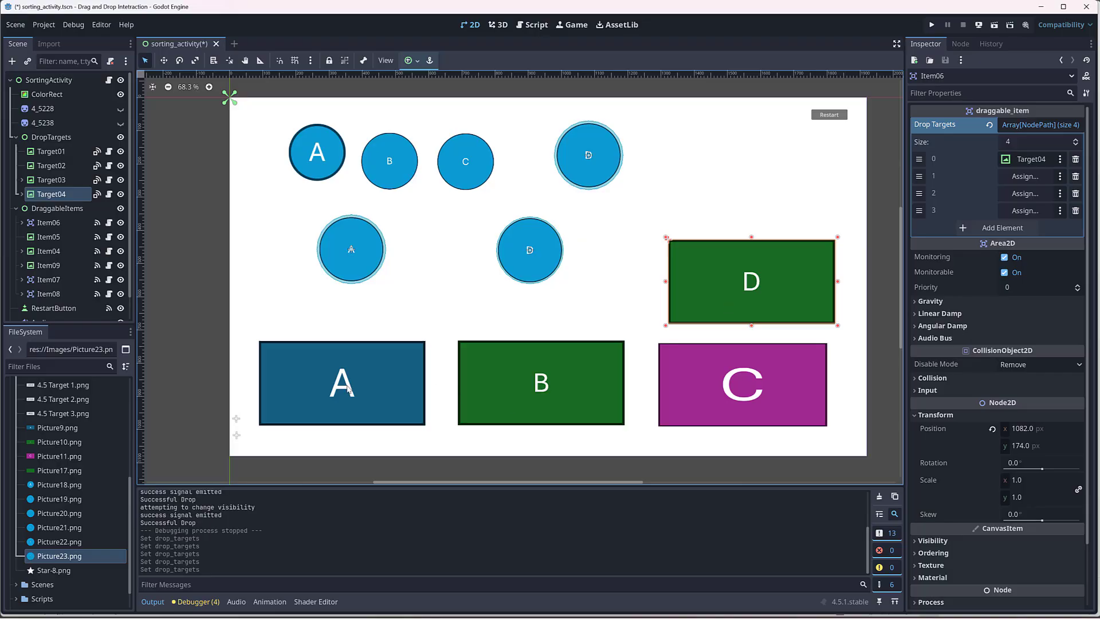
pyautogui.moveTo(51, 151); pyautogui.dragTo(1029, 179)
pyautogui.moveTo(51, 166); pyautogui.dragTo(1026, 195)
pyautogui.moveTo(51, 180); pyautogui.dragTo(1036, 211)
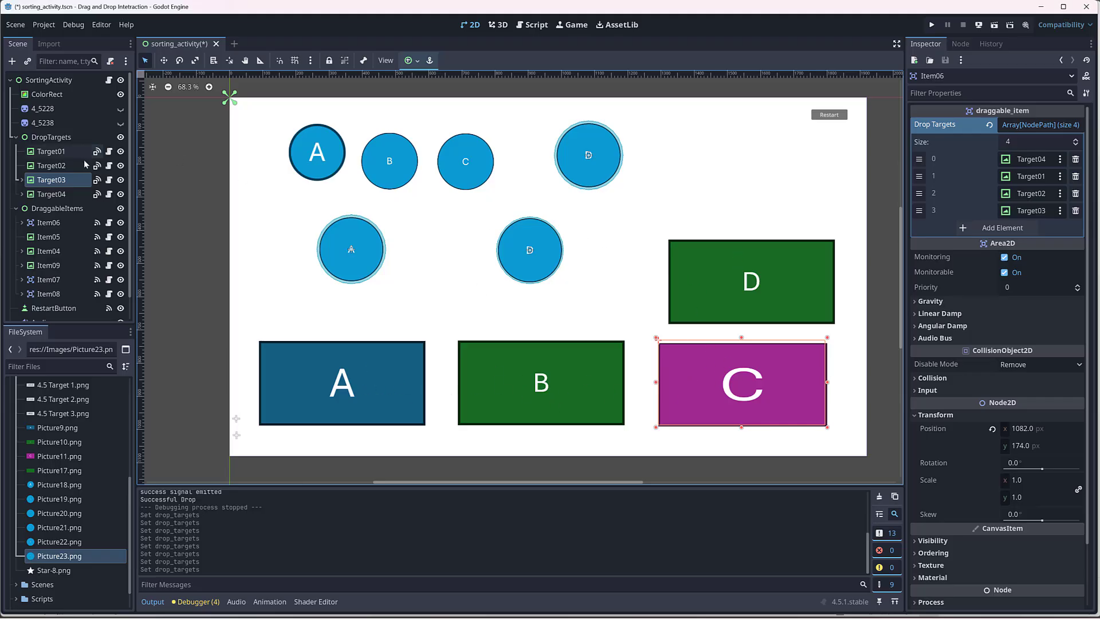
# Step: Replace Item05's drop target with Target01 and make Target02 the only drop target of Item04
pyautogui.click(48, 236)
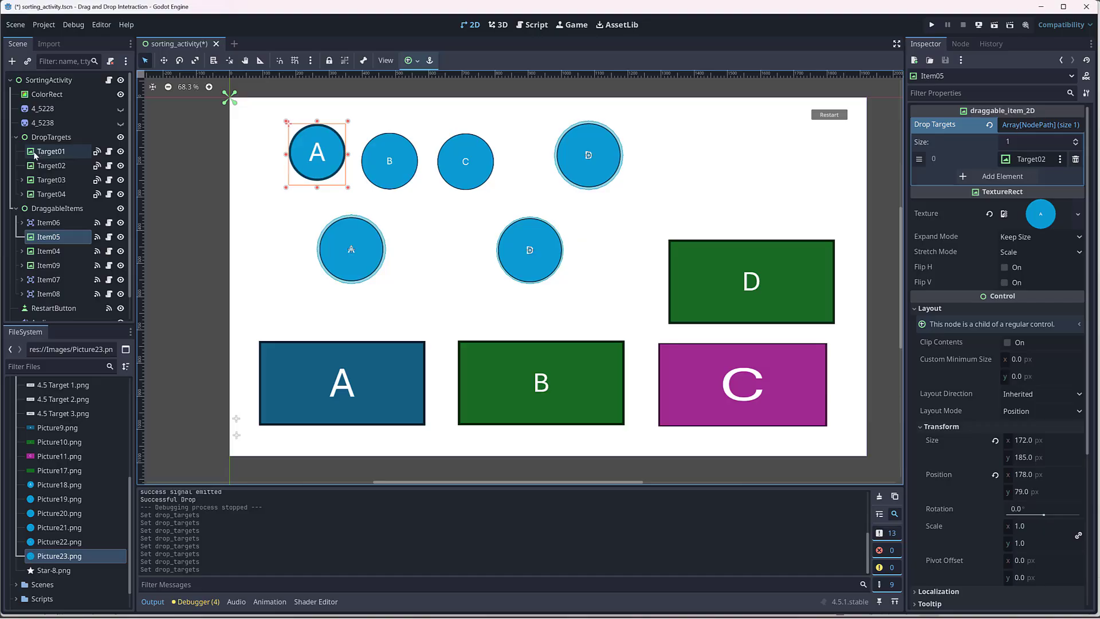
pyautogui.moveTo(36, 154); pyautogui.dragTo(1021, 165)
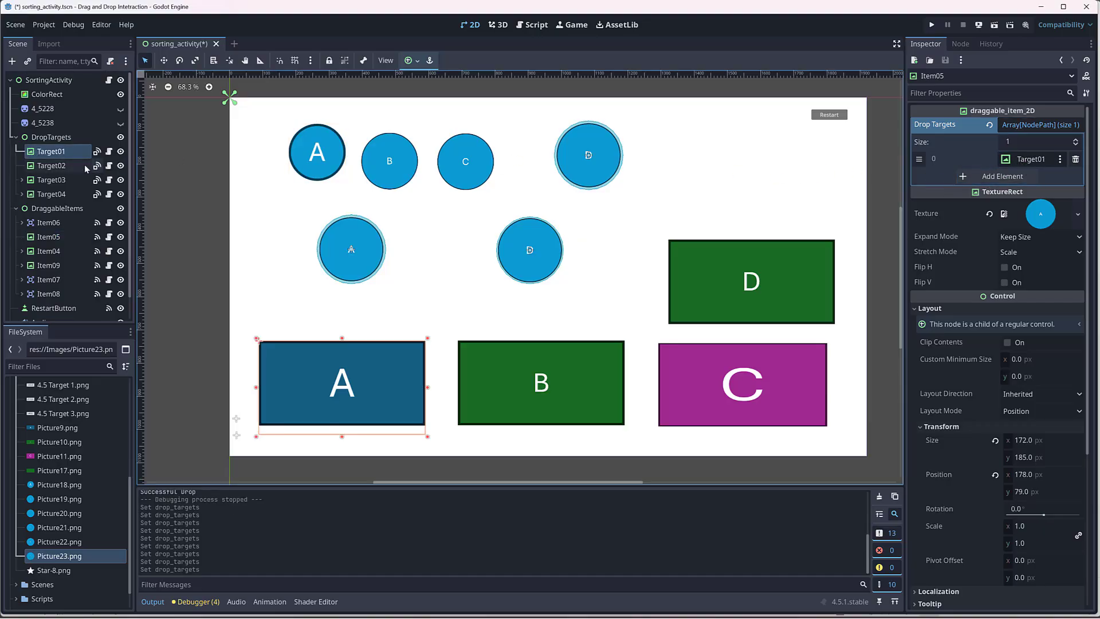
pyautogui.click(43, 250)
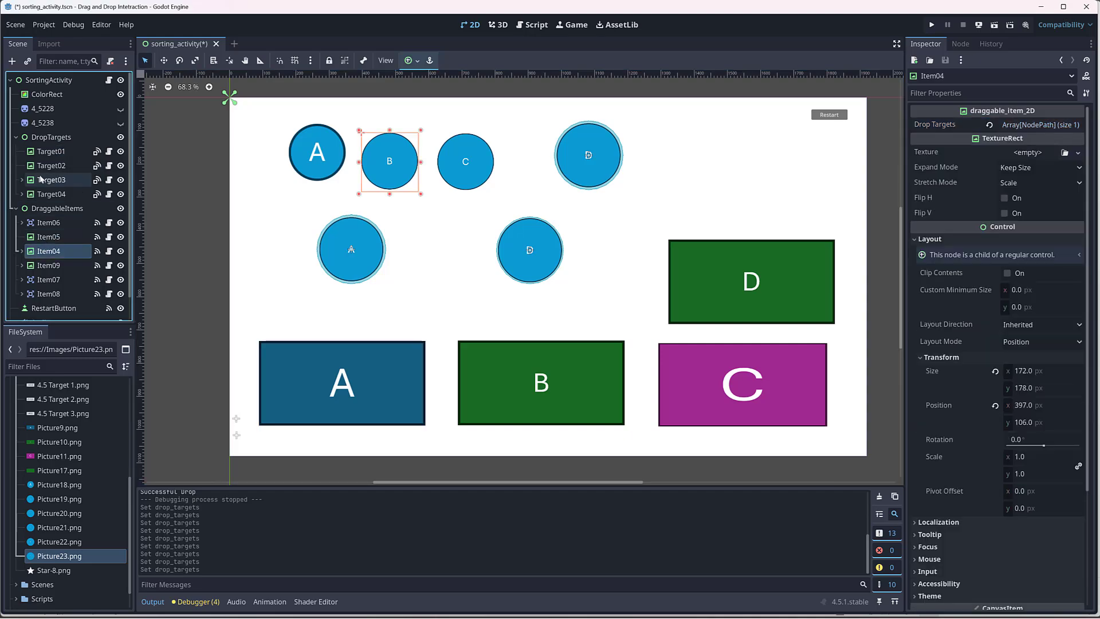
pyautogui.moveTo(46, 166); pyautogui.dragTo(1032, 129)
pyautogui.click(1033, 130)
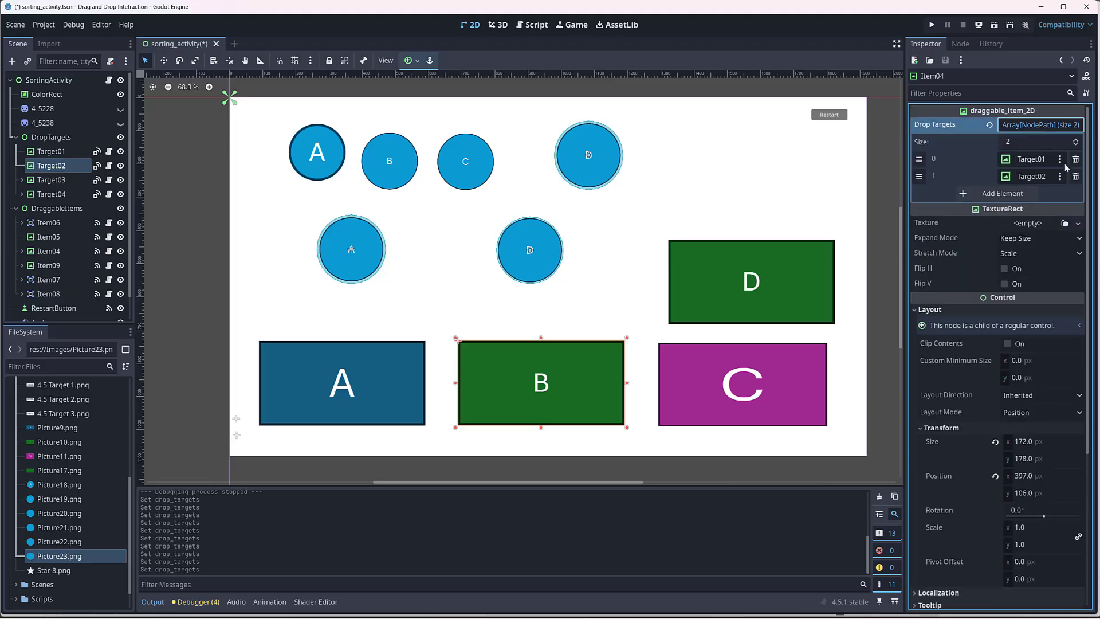
pyautogui.click(1075, 160)
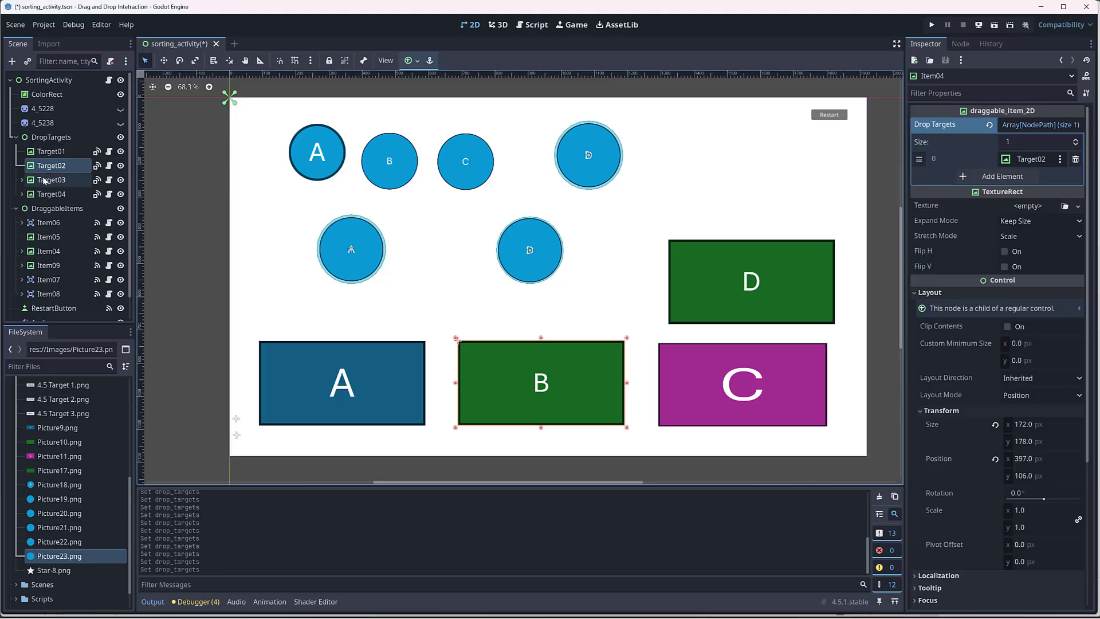
pyautogui.moveTo(77, 170); pyautogui.dragTo(1035, 128)
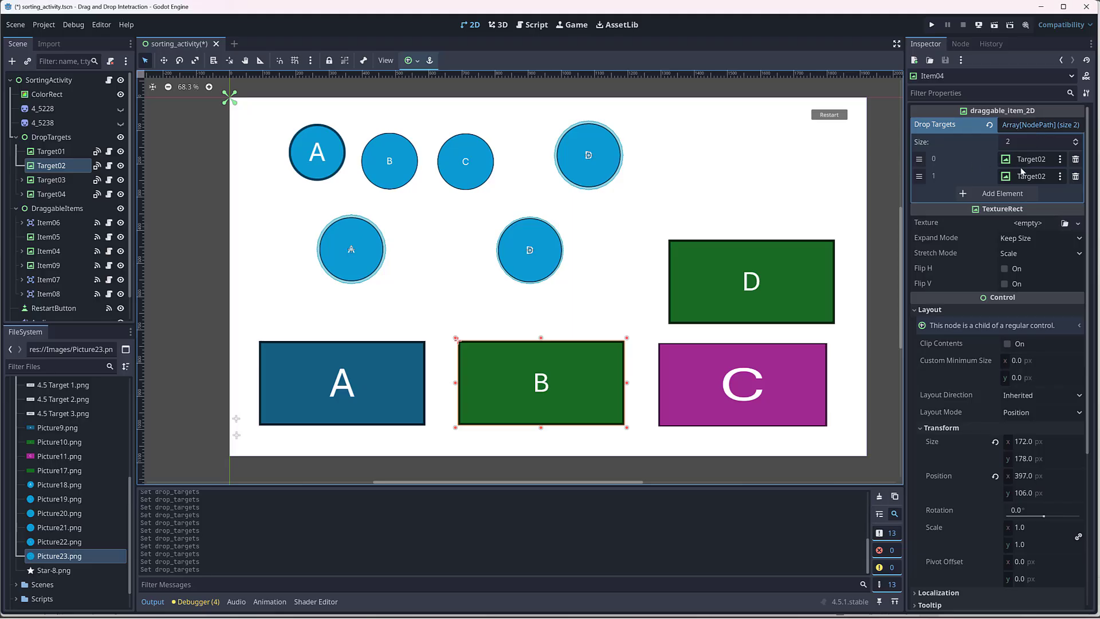
pyautogui.click(1075, 177)
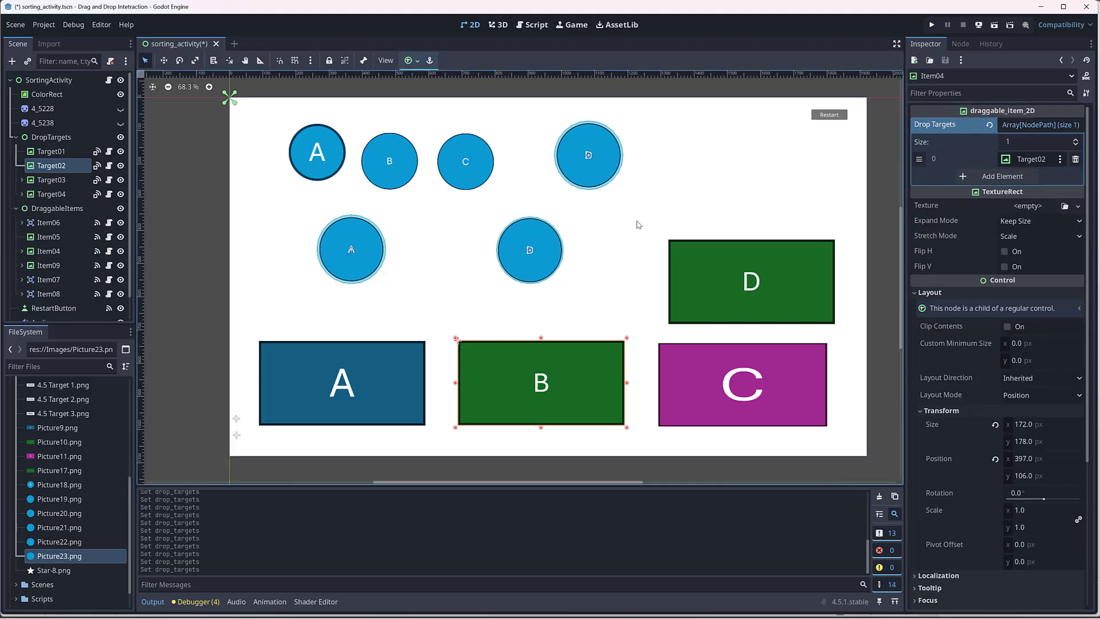
pyautogui.click(49, 252)
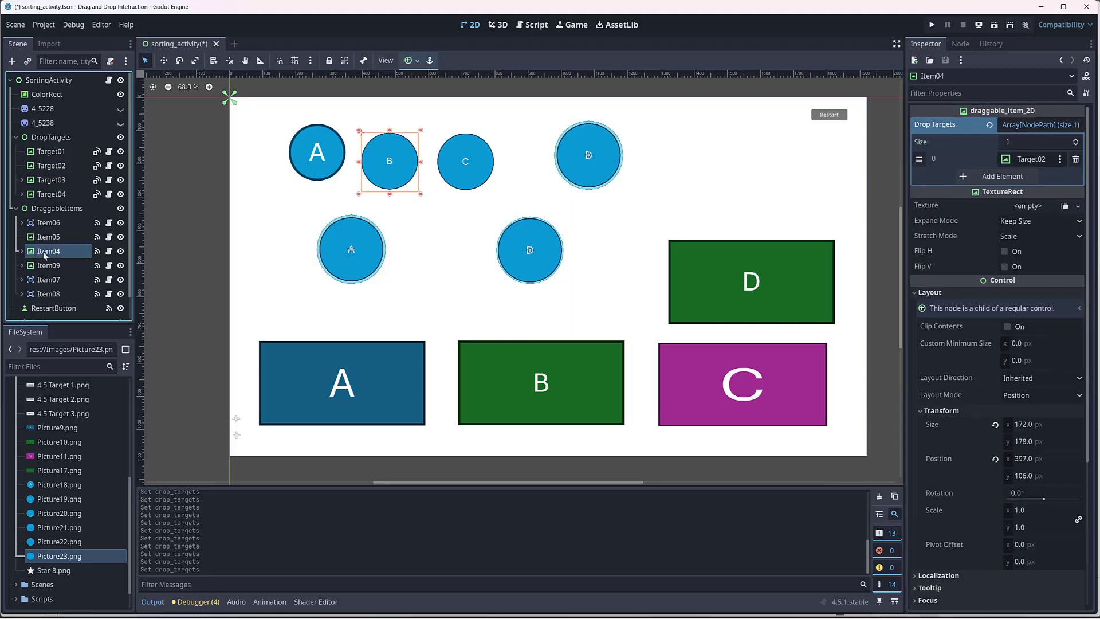
# Step: Assign Target03 as Item09's single drop target and check the drop targets of Item07
pyautogui.click(44, 264)
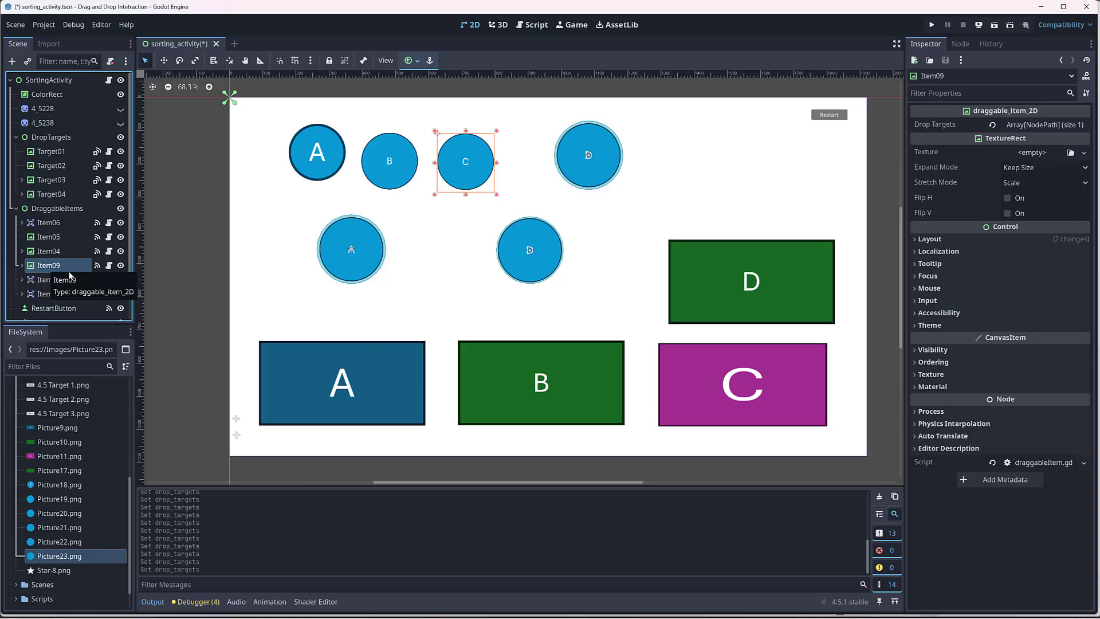
pyautogui.moveTo(51, 180); pyautogui.dragTo(1031, 159)
pyautogui.click(1036, 122)
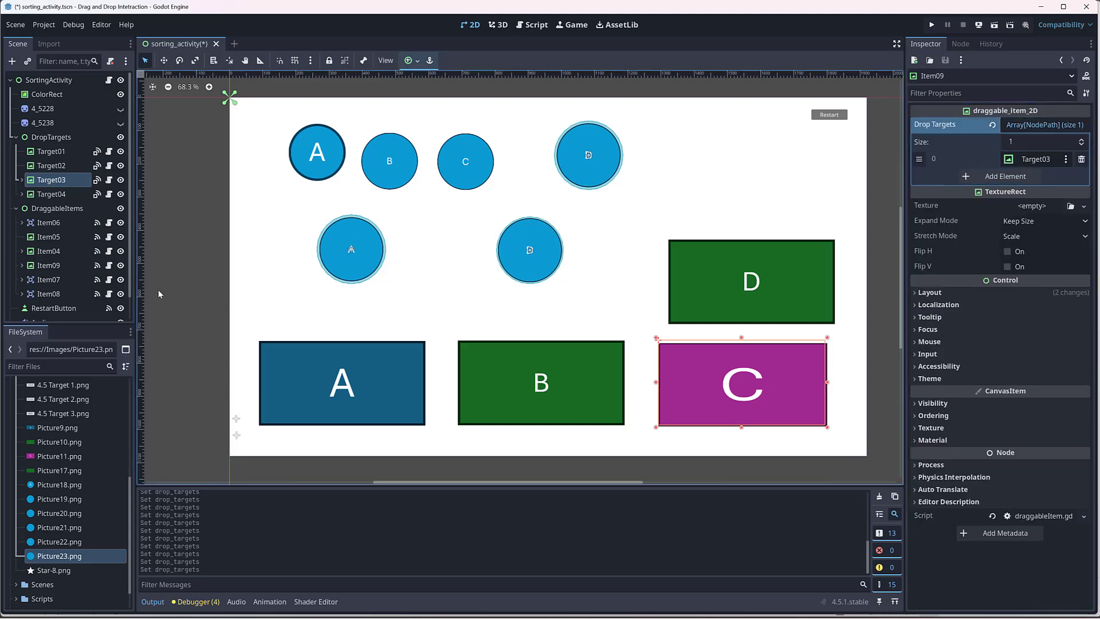
pyautogui.click(49, 280)
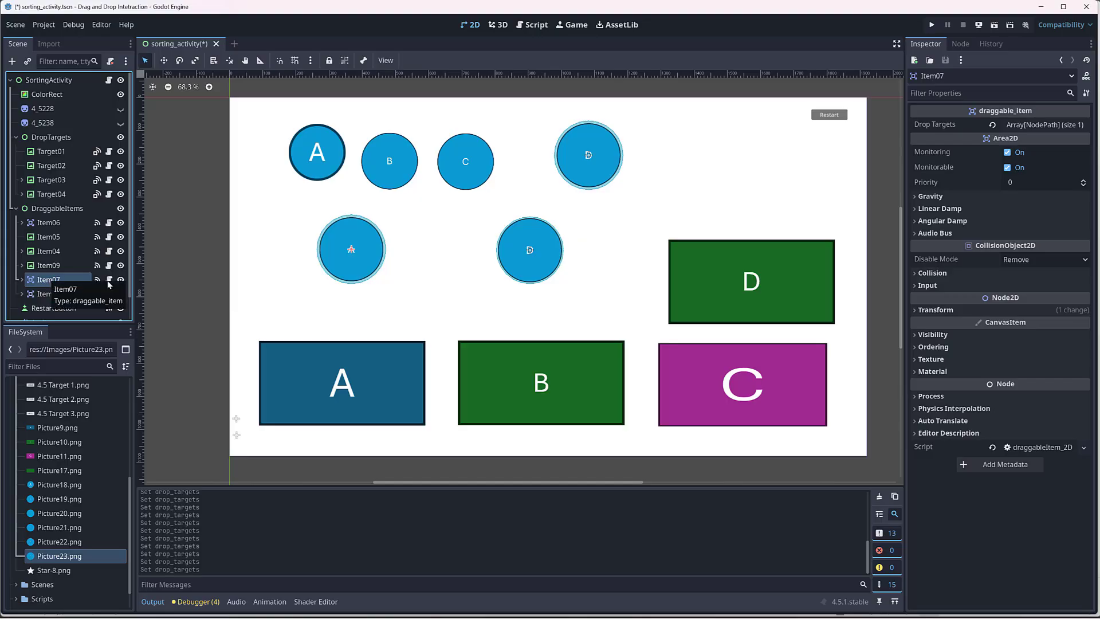
pyautogui.click(1059, 125)
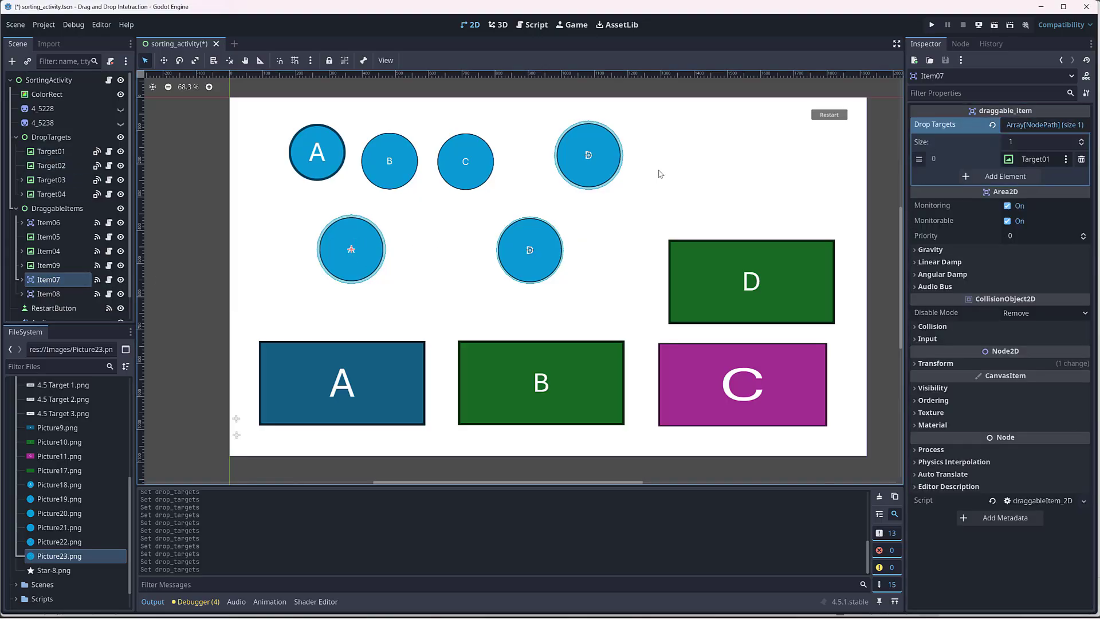
# Step: Expand Item08's drop targets to four elements and assign Target02, Target03 and Target04 to the empty slots
pyautogui.click(48, 293)
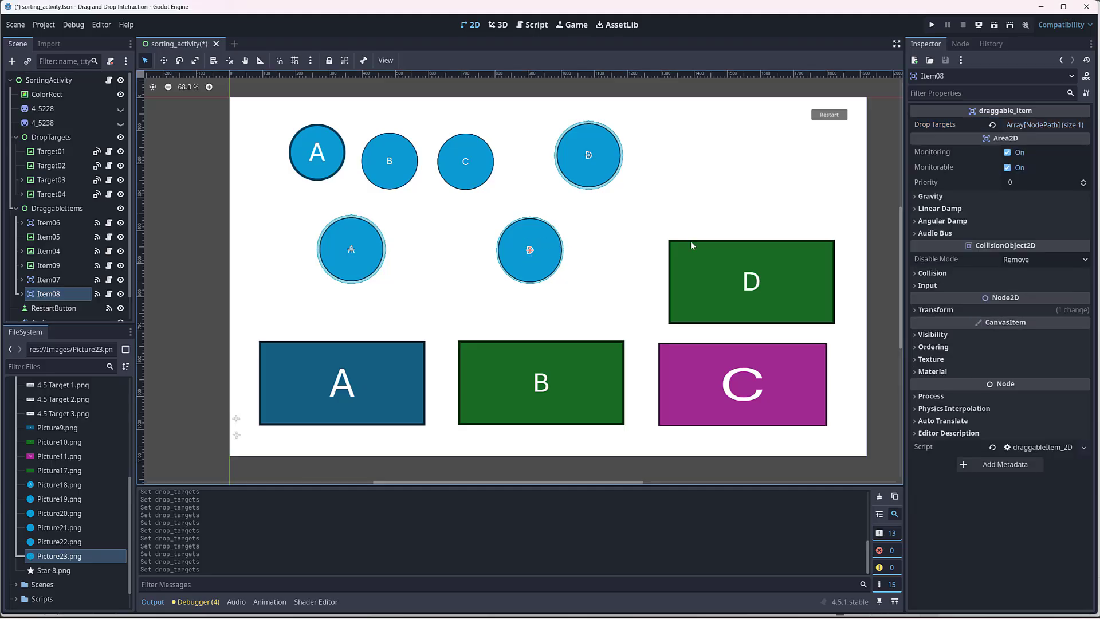
pyautogui.click(1077, 124)
pyautogui.click(1082, 139)
pyautogui.click(1082, 140)
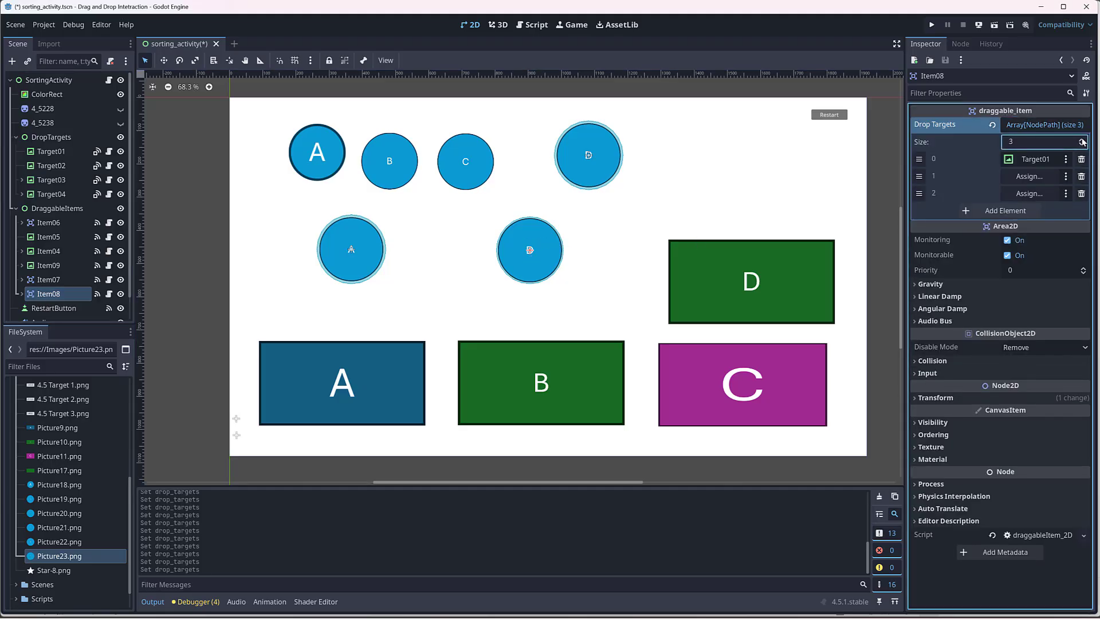
pyautogui.click(1082, 140)
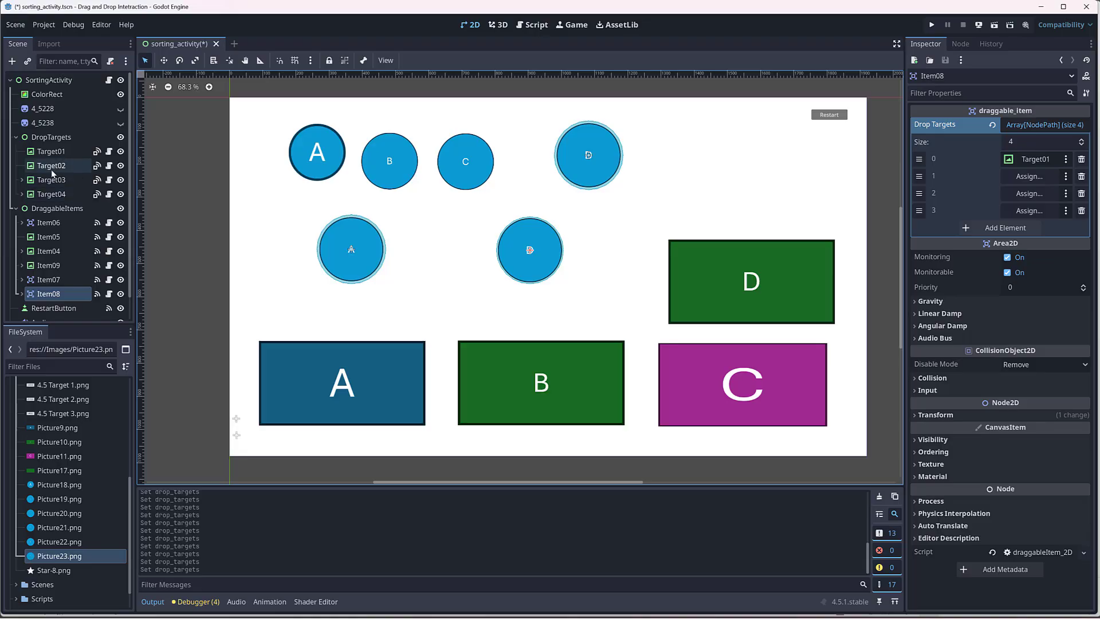
pyautogui.moveTo(51, 165); pyautogui.dragTo(1025, 176)
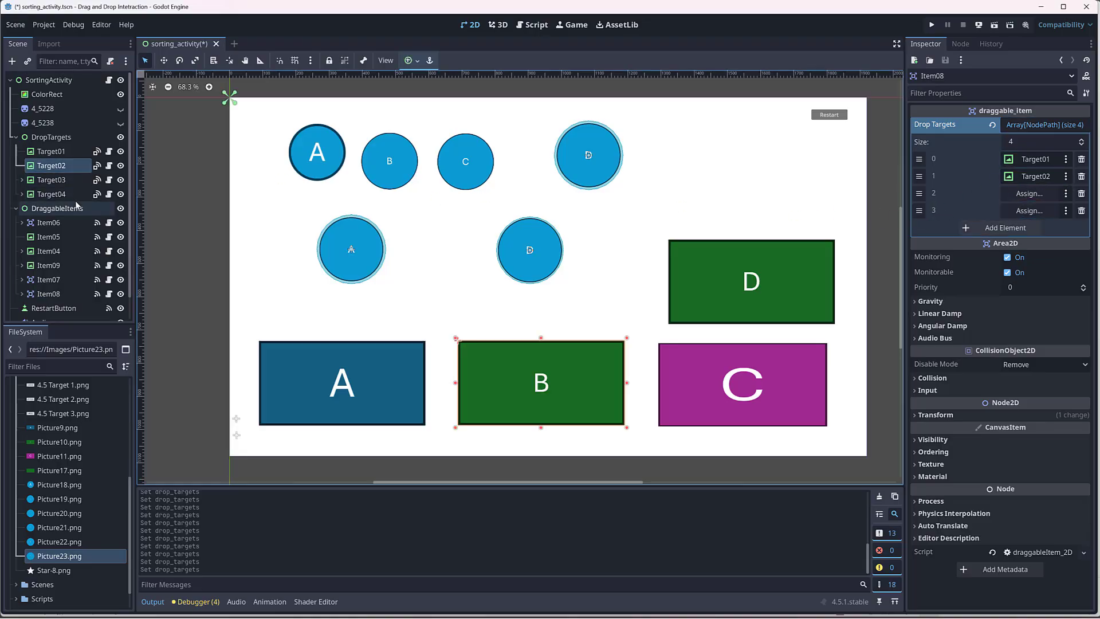
pyautogui.moveTo(51, 179); pyautogui.dragTo(1031, 194)
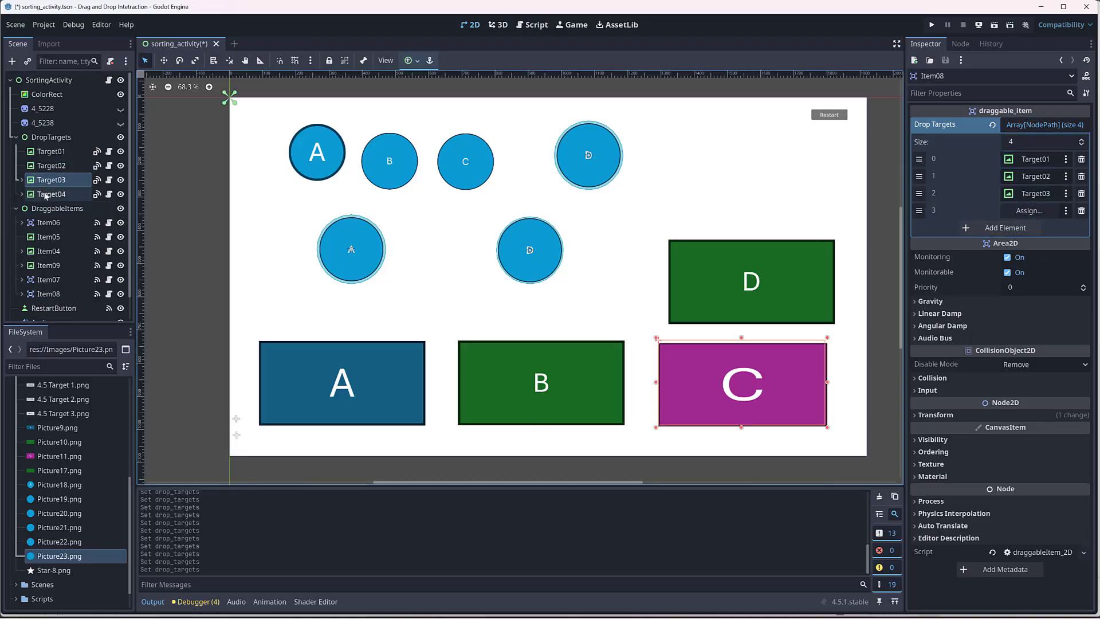
pyautogui.moveTo(51, 194); pyautogui.dragTo(1028, 211)
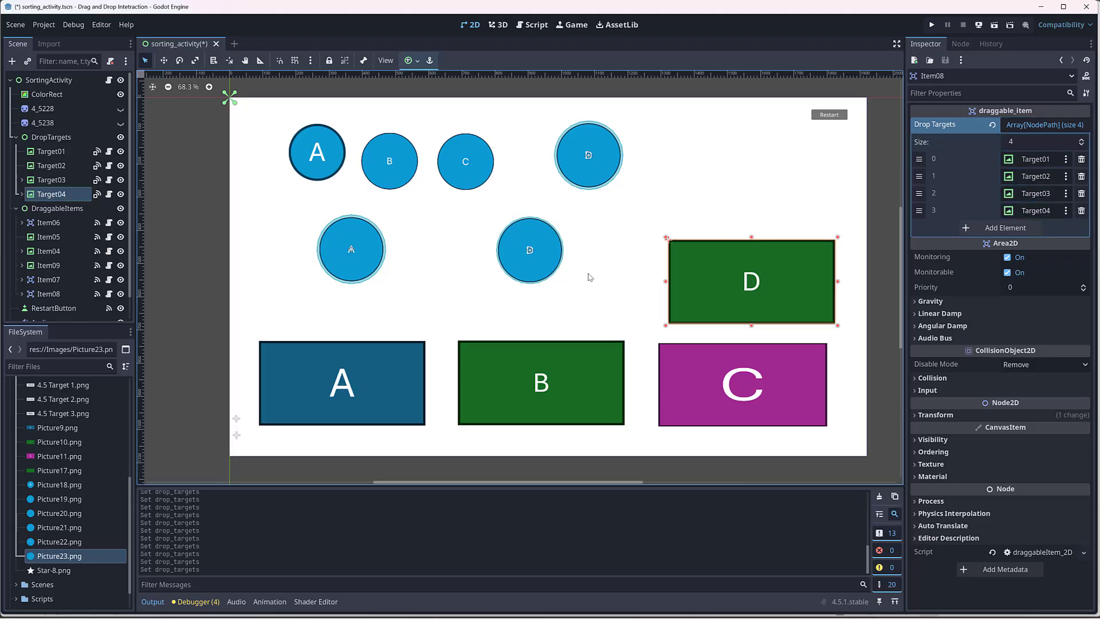
# Step: Run the current scene and try the first D circle on target C, circle A on targets B, D and A, and circle B on B
pyautogui.click(993, 23)
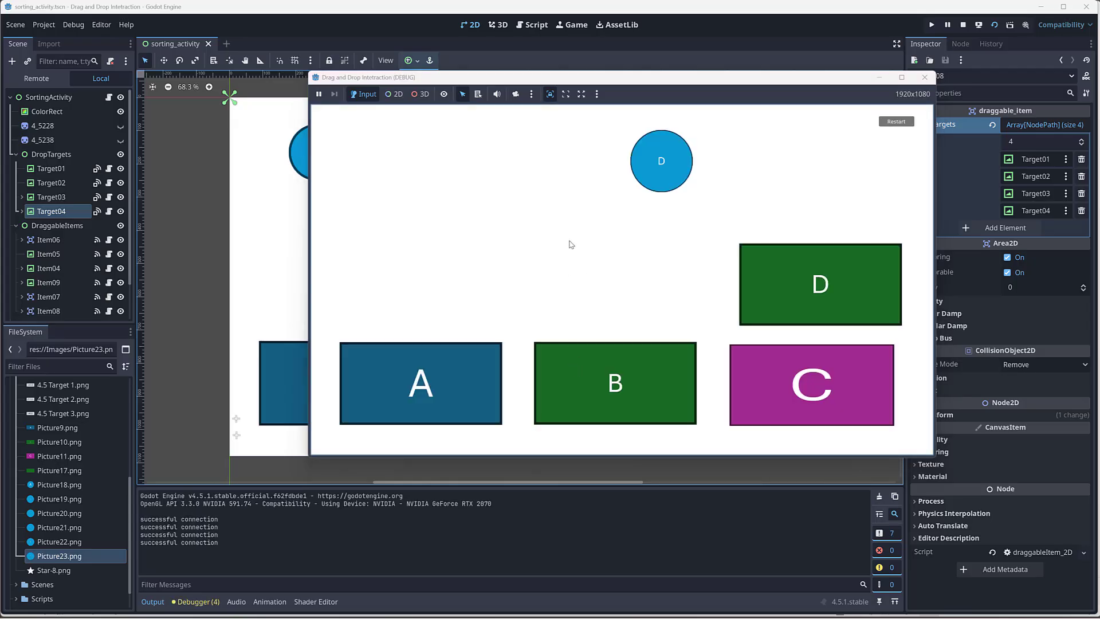
pyautogui.moveTo(662, 162); pyautogui.dragTo(800, 392)
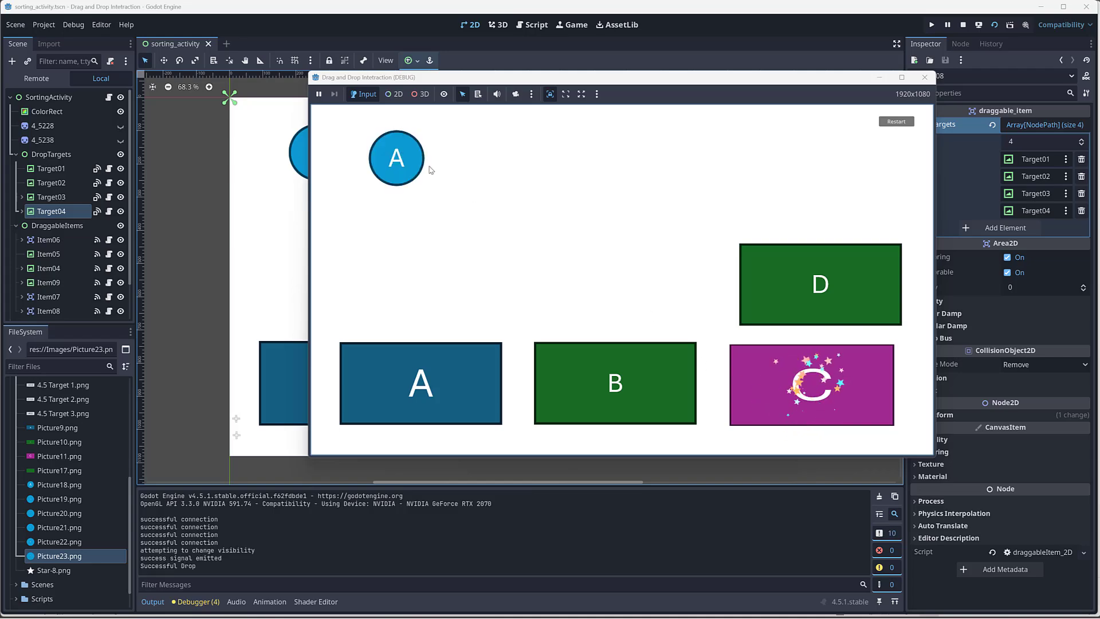
pyautogui.moveTo(404, 164); pyautogui.dragTo(630, 395)
pyautogui.moveTo(399, 163); pyautogui.dragTo(825, 270)
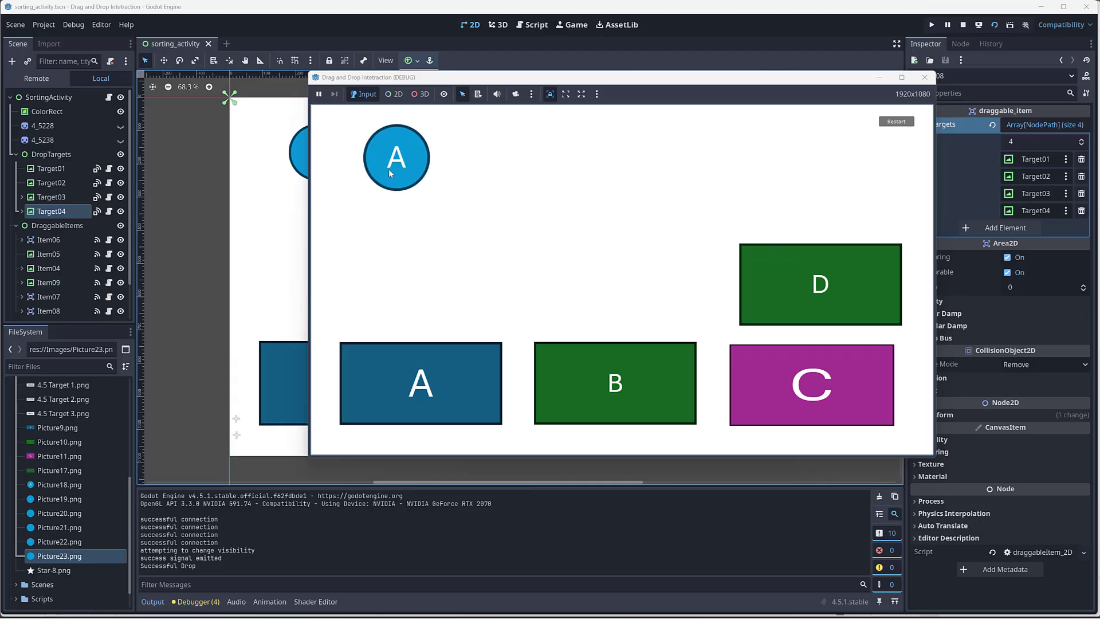
pyautogui.moveTo(388, 170); pyautogui.dragTo(415, 401)
pyautogui.moveTo(473, 167); pyautogui.dragTo(611, 366)
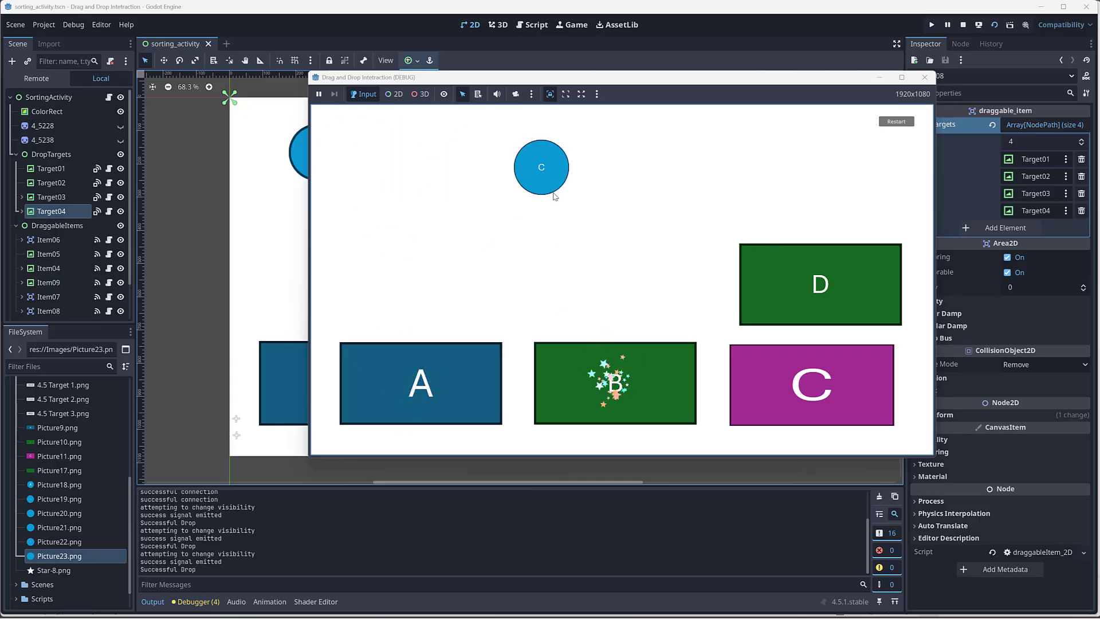
# Step: Try circle C on target C, the second A circle on targets D and A, and the last D circle on D, and close the game window
pyautogui.moveTo(546, 176); pyautogui.dragTo(788, 389)
pyautogui.moveTo(429, 248); pyautogui.dragTo(837, 277)
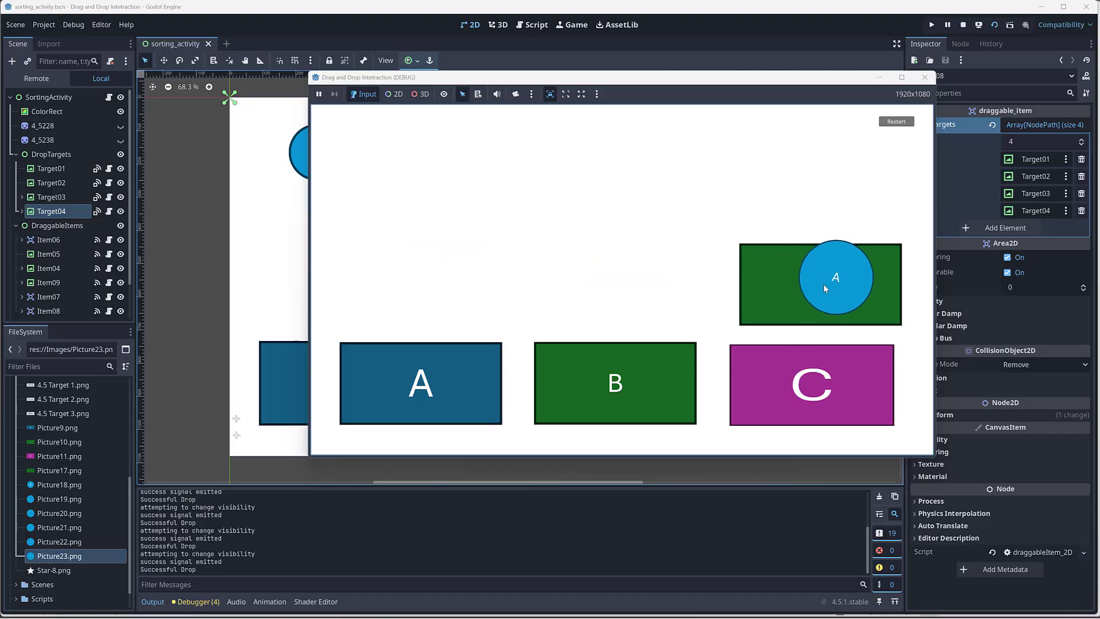
pyautogui.moveTo(428, 249); pyautogui.dragTo(428, 359)
pyautogui.moveTo(611, 267); pyautogui.dragTo(819, 287)
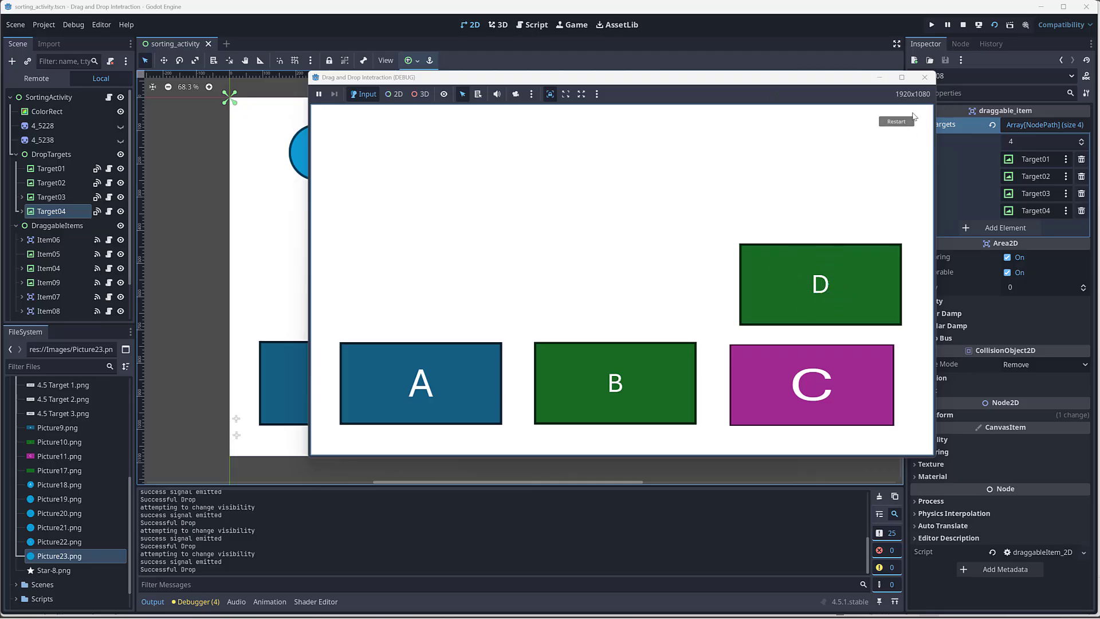
pyautogui.click(929, 80)
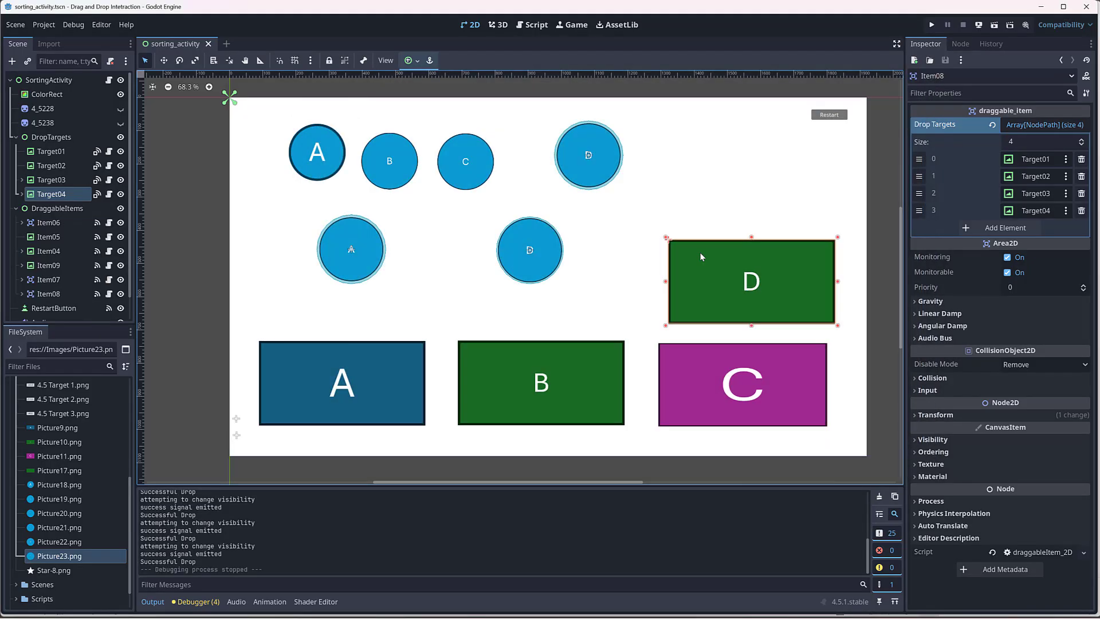
pyautogui.scroll(-2, 80, 238)
pyautogui.scroll(2, 95, 262)
pyautogui.scroll(1, 348, 252)
pyautogui.scroll(-2, 720, 287)
pyautogui.moveTo(873, 227); pyautogui.dragTo(804, 223, button='middle')
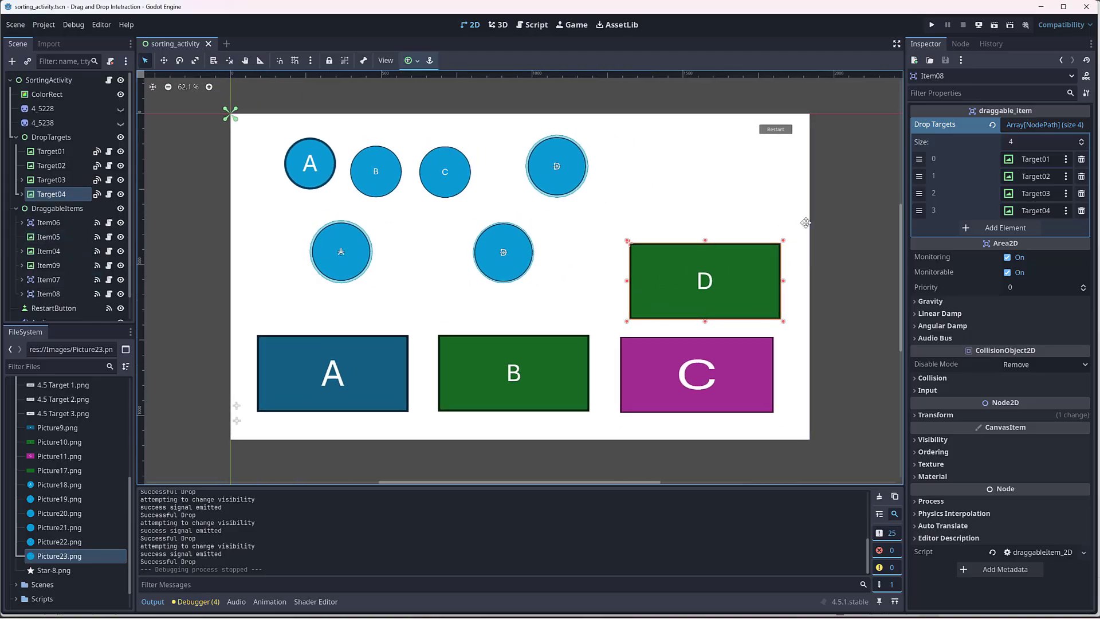
pyautogui.scroll(1, 804, 222)
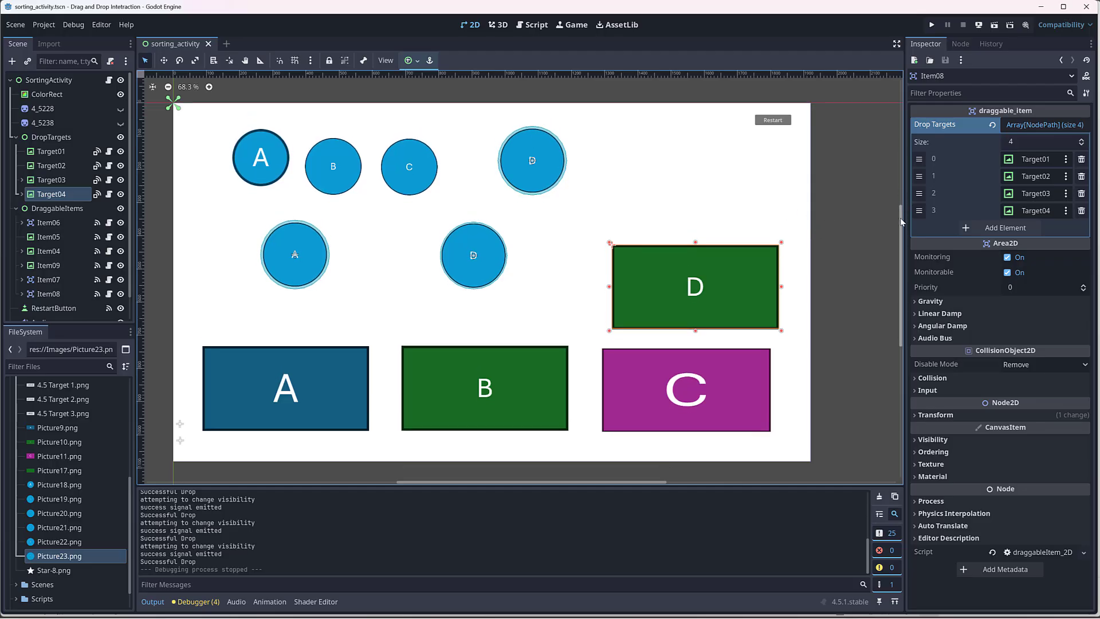
pyautogui.moveTo(677, 175); pyautogui.dragTo(706, 169, button='middle')
pyautogui.scroll(3, 736, 170)
pyautogui.scroll(-3, 807, 178)
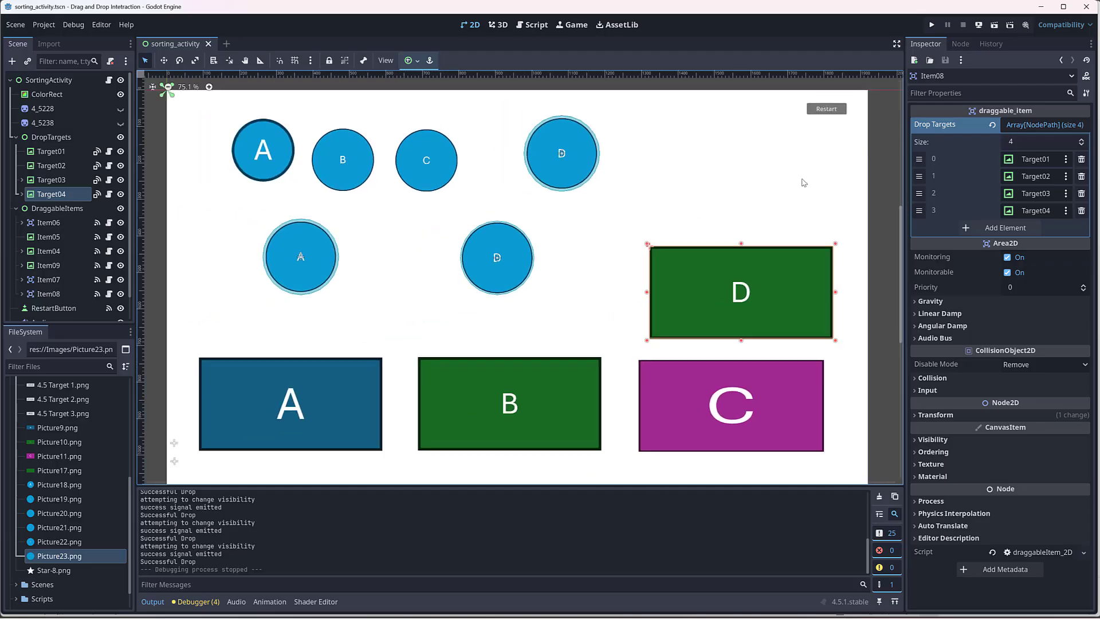
pyautogui.moveTo(802, 187); pyautogui.dragTo(791, 184, button='middle')
pyautogui.scroll(1, 796, 190)
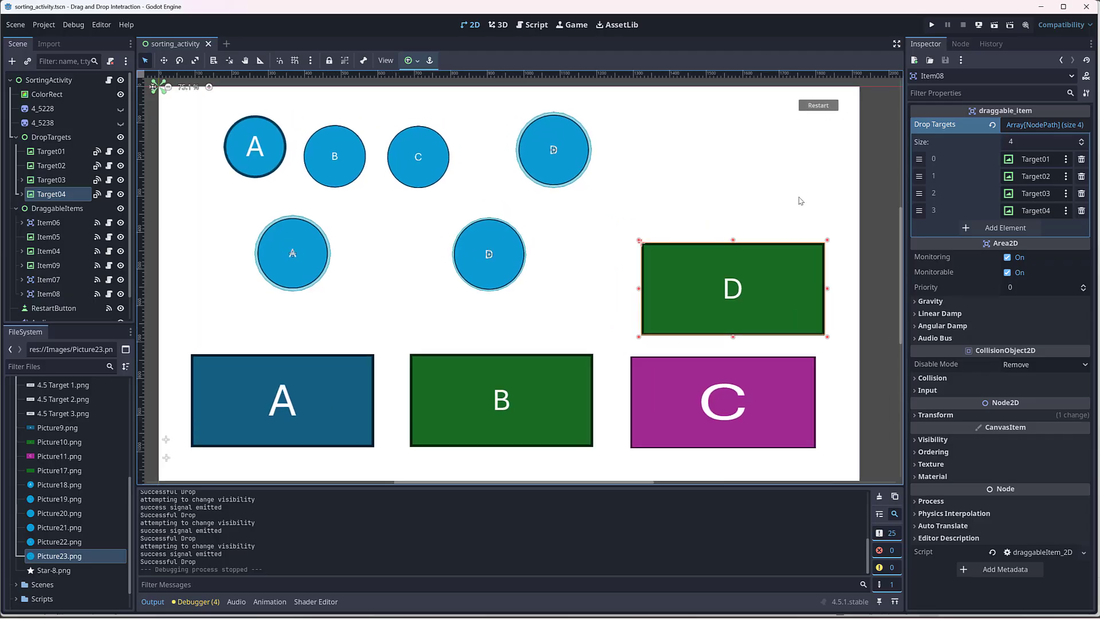
pyautogui.scroll(-2, 839, 189)
pyautogui.scroll(1, 861, 229)
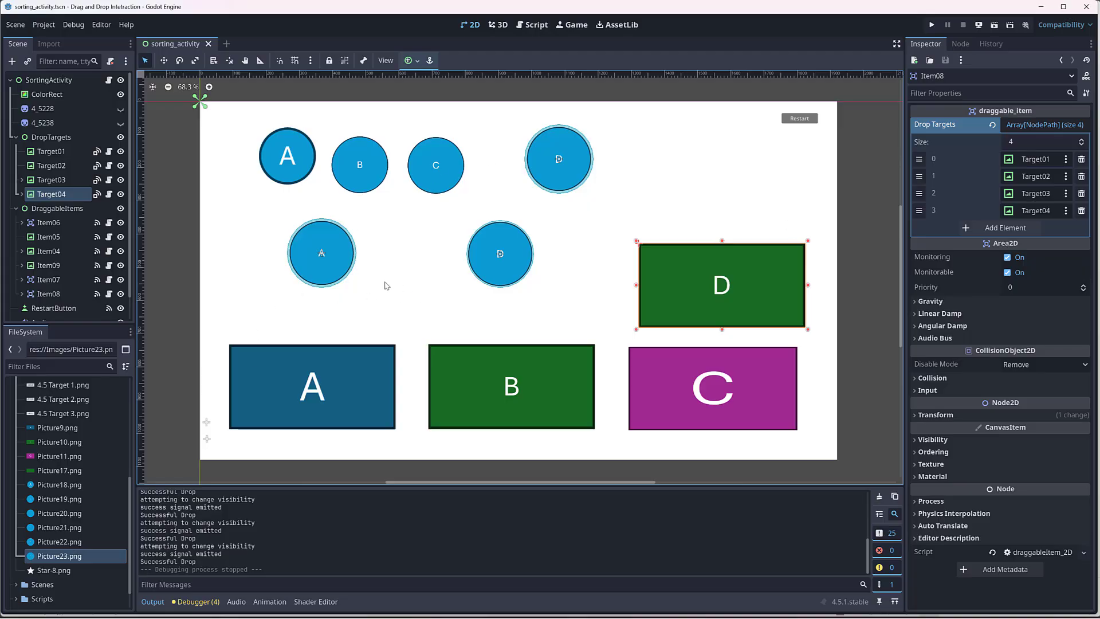
pyautogui.scroll(-2, 25, 527)
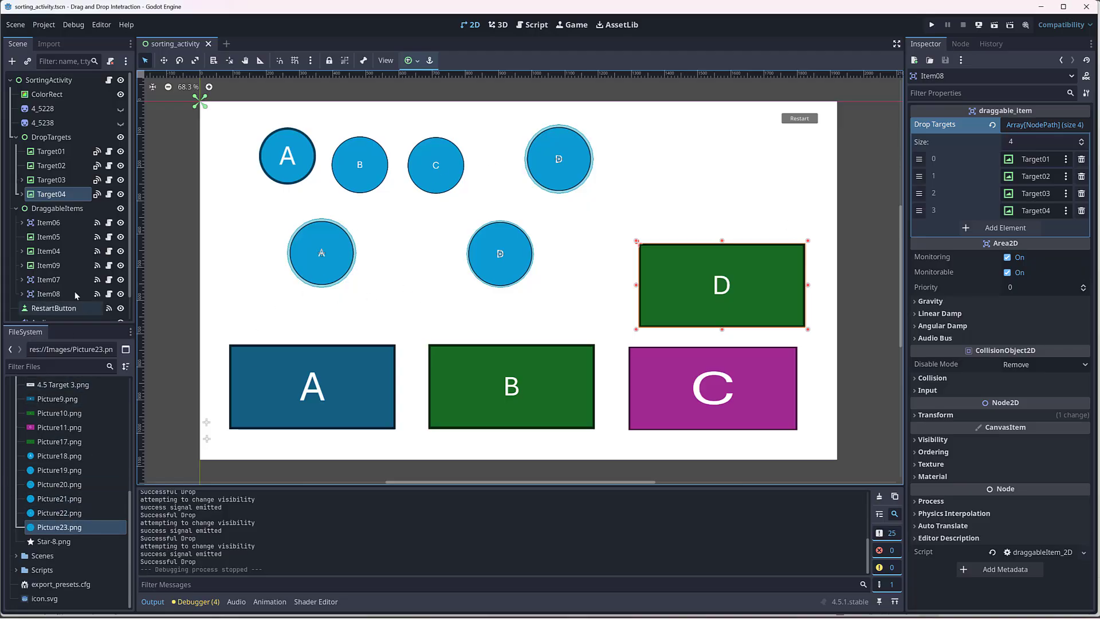
pyautogui.scroll(-1, 74, 290)
pyautogui.scroll(1, 182, 313)
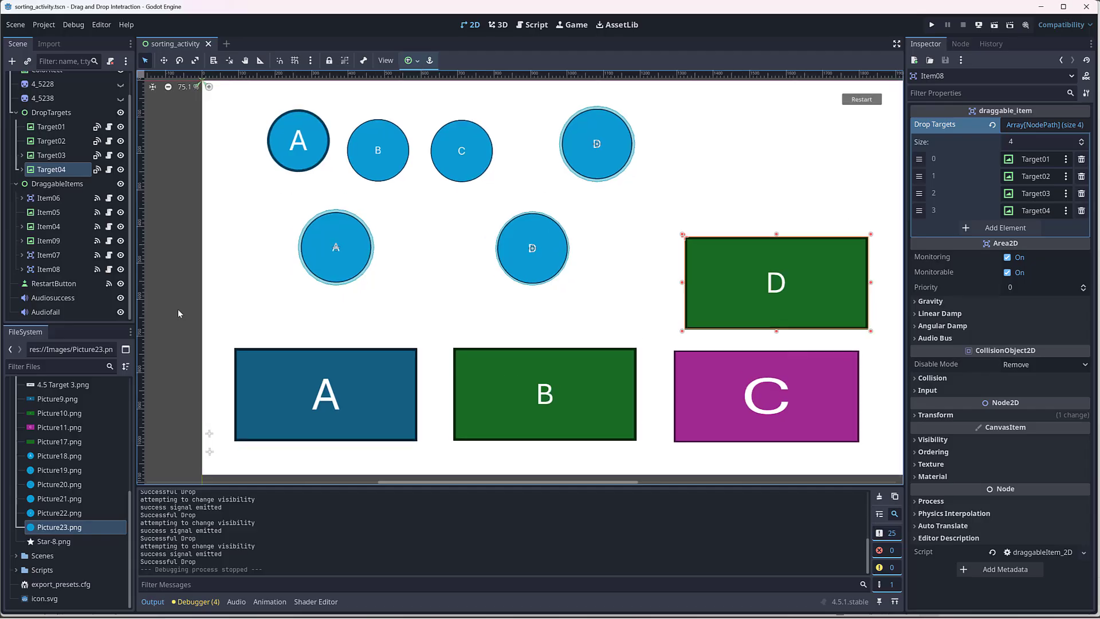
pyautogui.scroll(-2, 181, 313)
pyautogui.moveTo(725, 220); pyautogui.dragTo(764, 218, button='middle')
pyautogui.scroll(1, 710, 215)
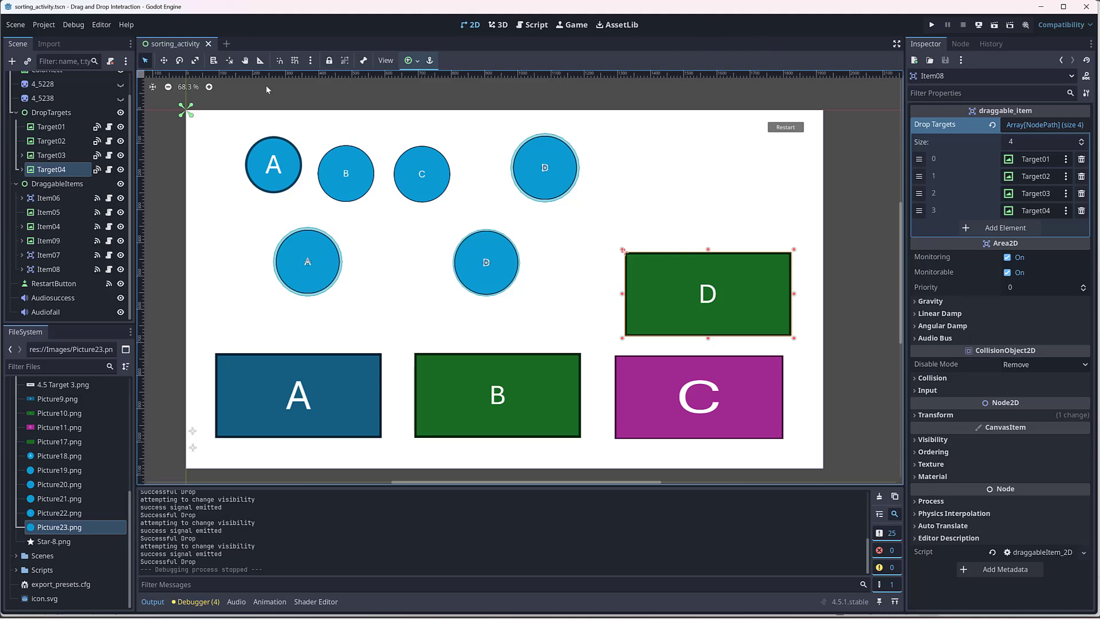
# Step: Open the project's export settings and select the existing Web (Runnable) preset
pyautogui.click(44, 24)
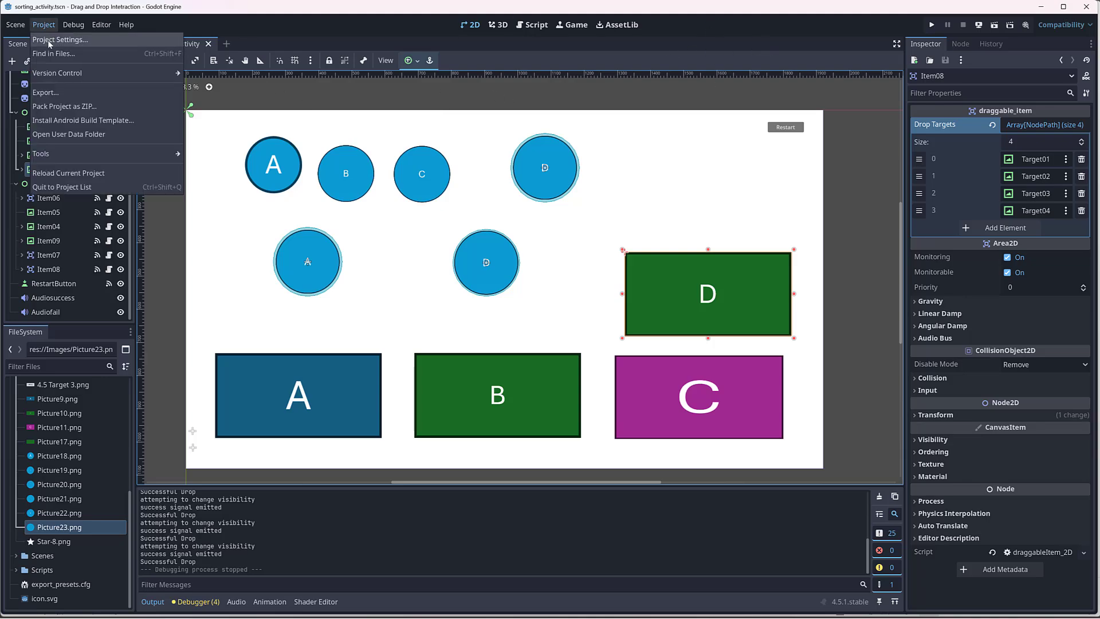
pyautogui.click(54, 95)
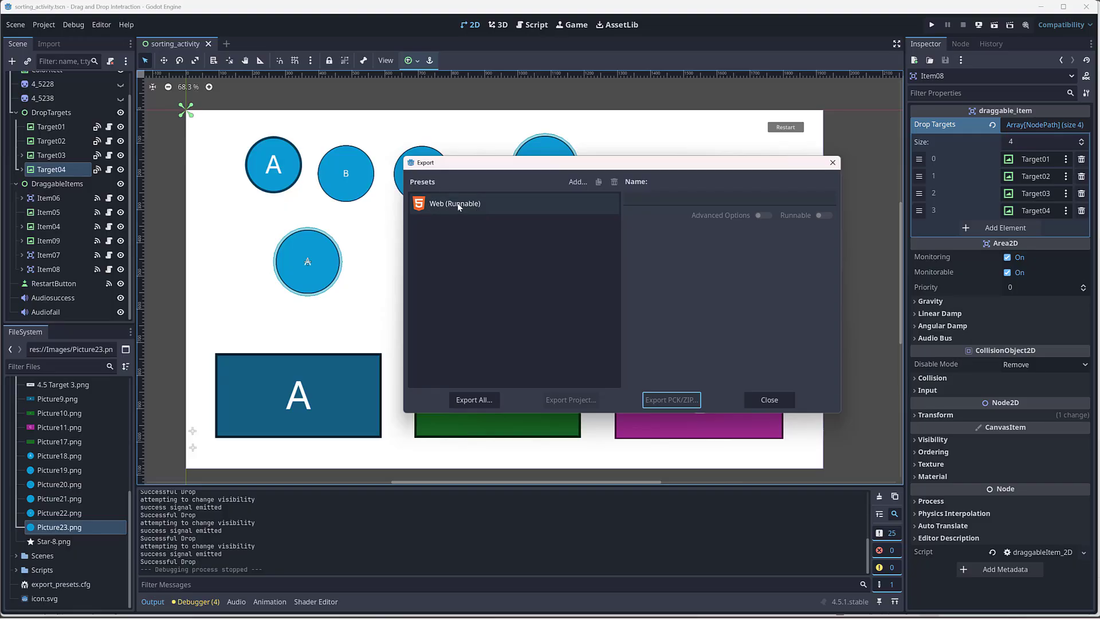
pyautogui.click(576, 182)
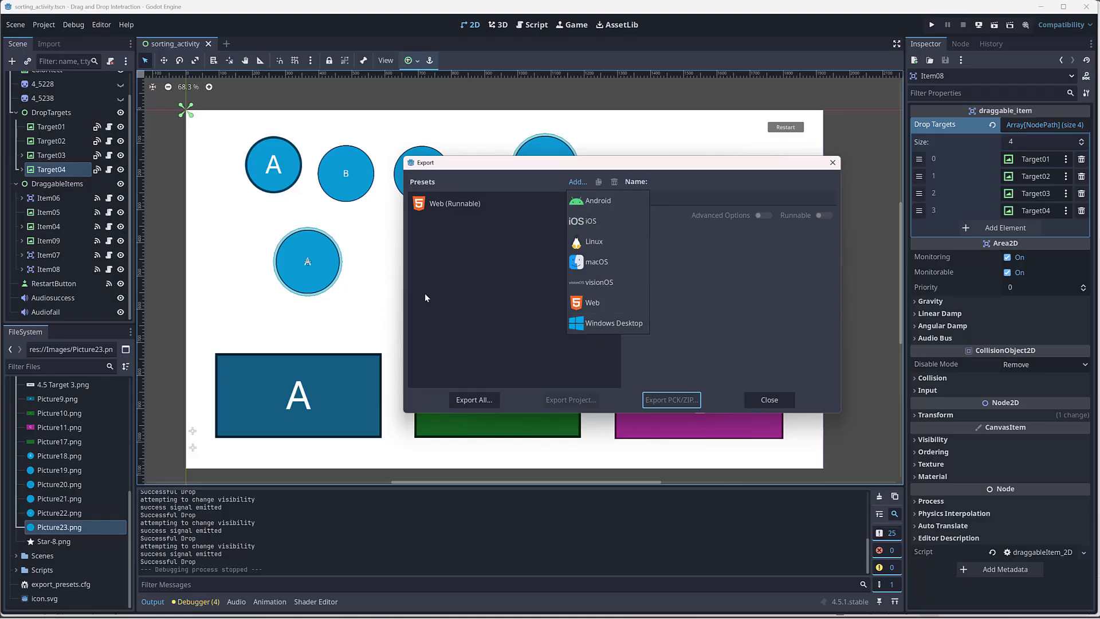
pyautogui.click(467, 284)
pyautogui.click(456, 206)
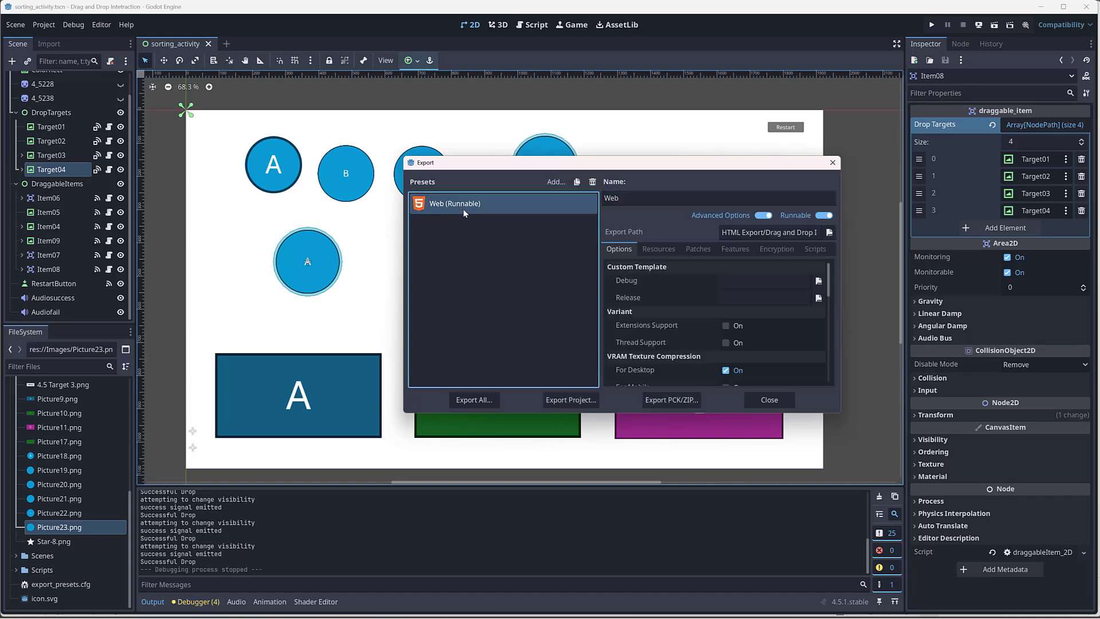
# Step: Export the project as index.html into the HTML Export folder, overwriting the existing file, and close the export window
pyautogui.click(575, 403)
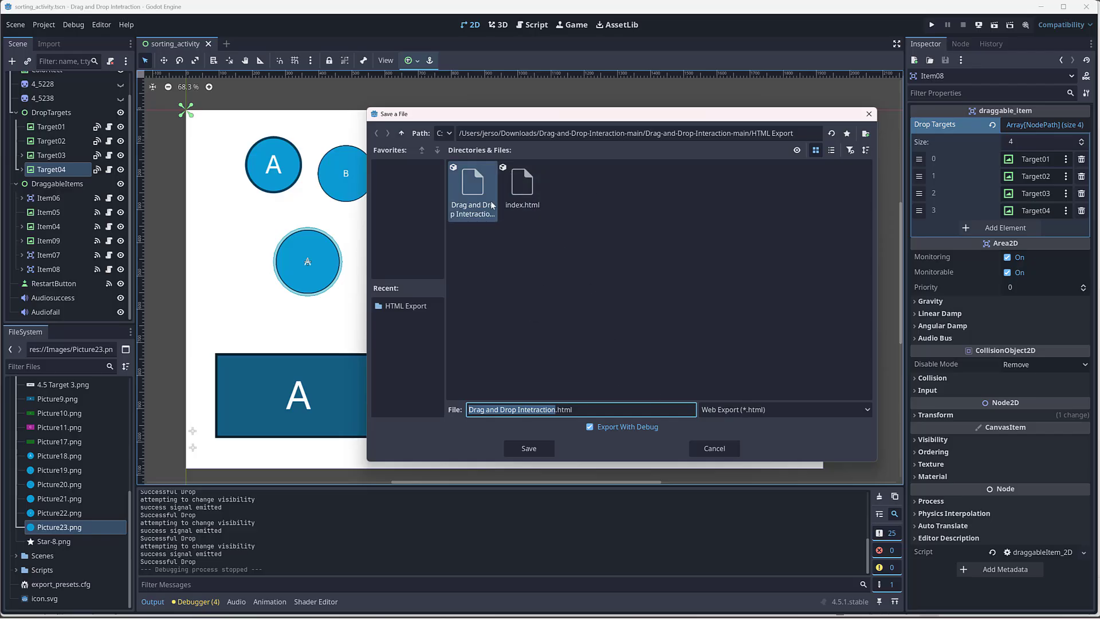
pyautogui.click(526, 189)
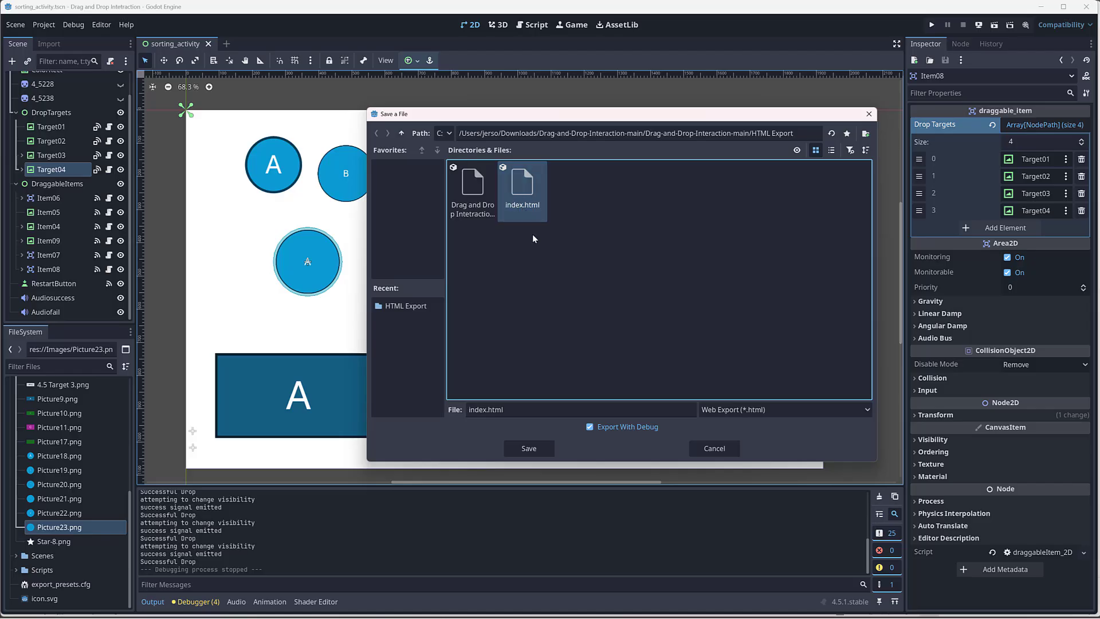
pyautogui.click(479, 186)
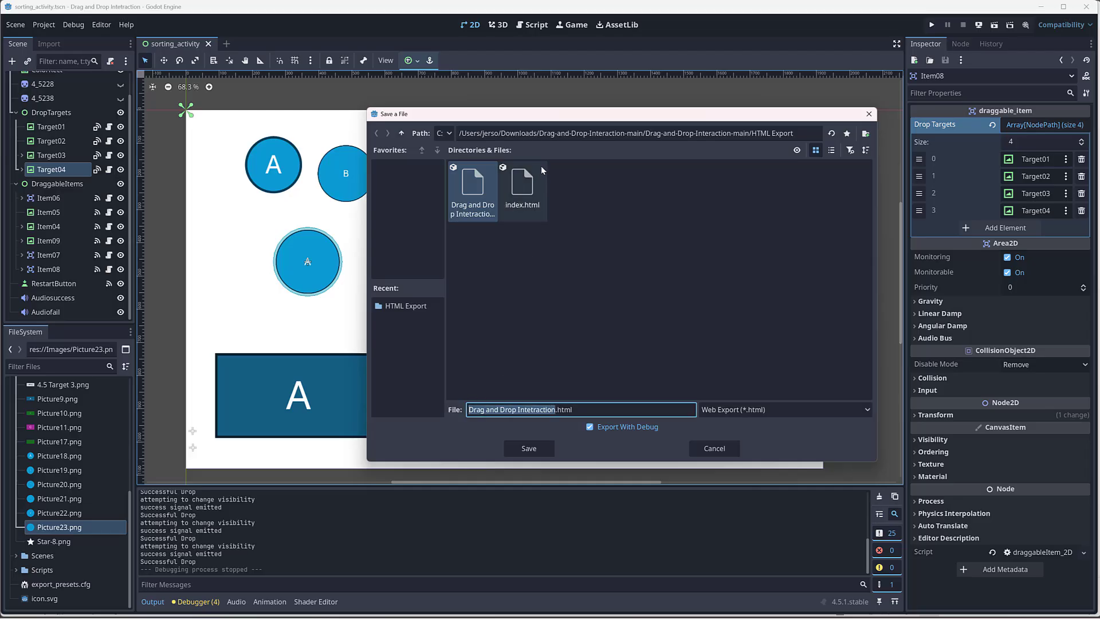
pyautogui.click(523, 189)
pyautogui.click(530, 448)
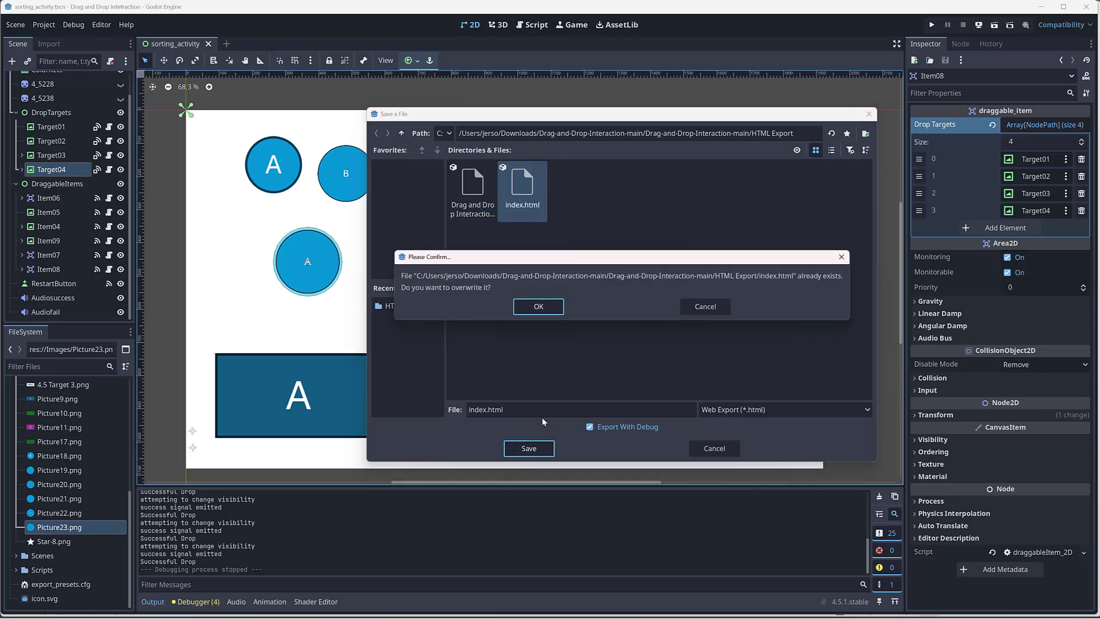
pyautogui.click(539, 306)
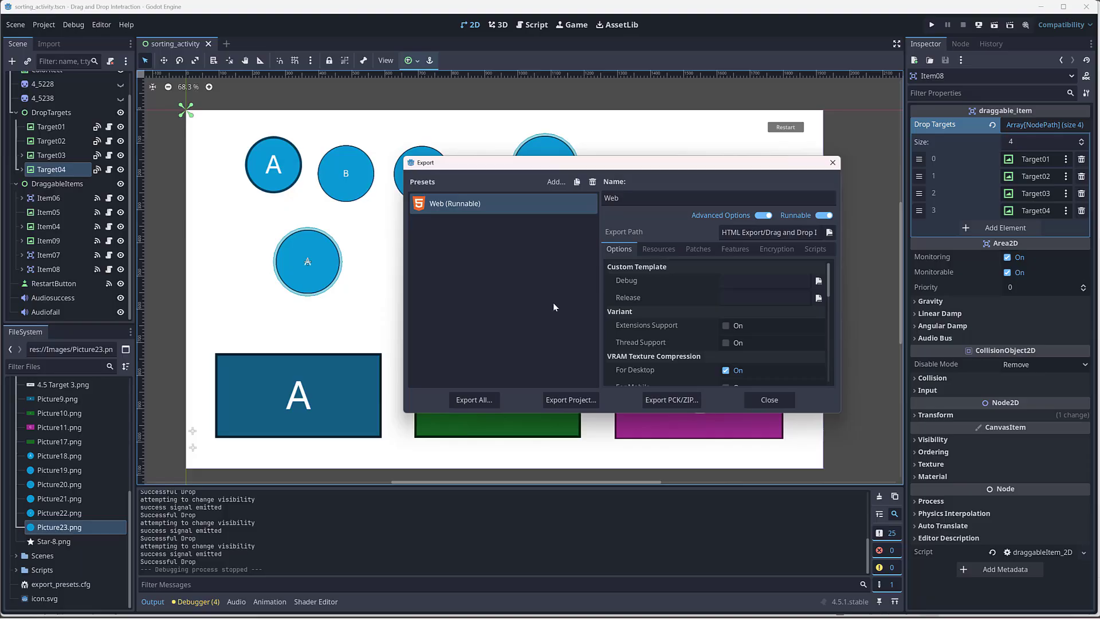
pyautogui.moveTo(683, 169); pyautogui.dragTo(646, 163)
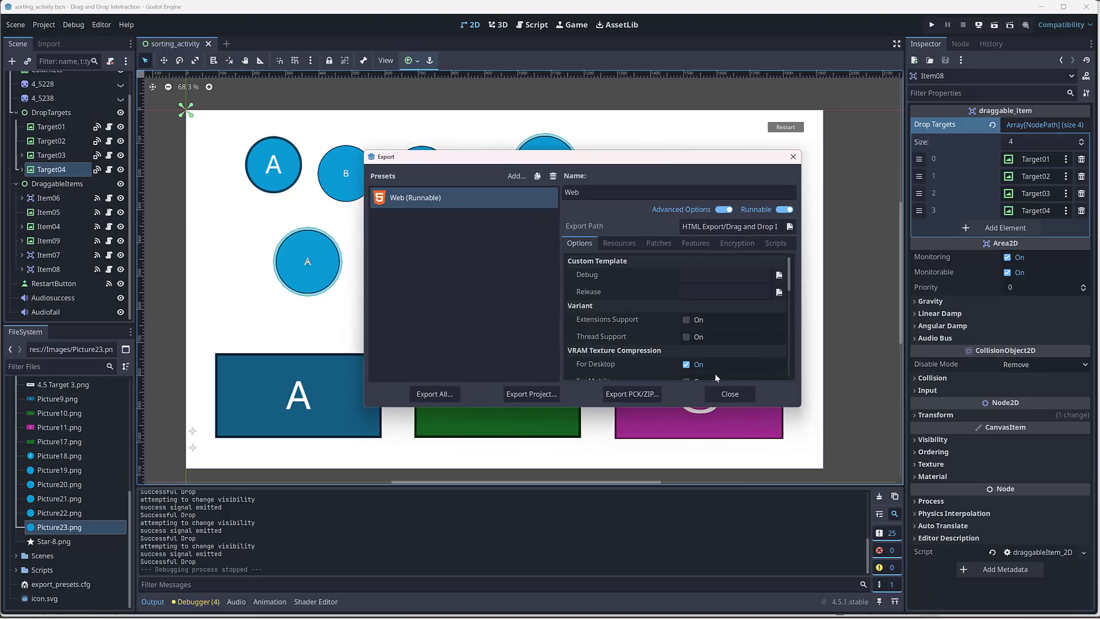
pyautogui.click(733, 395)
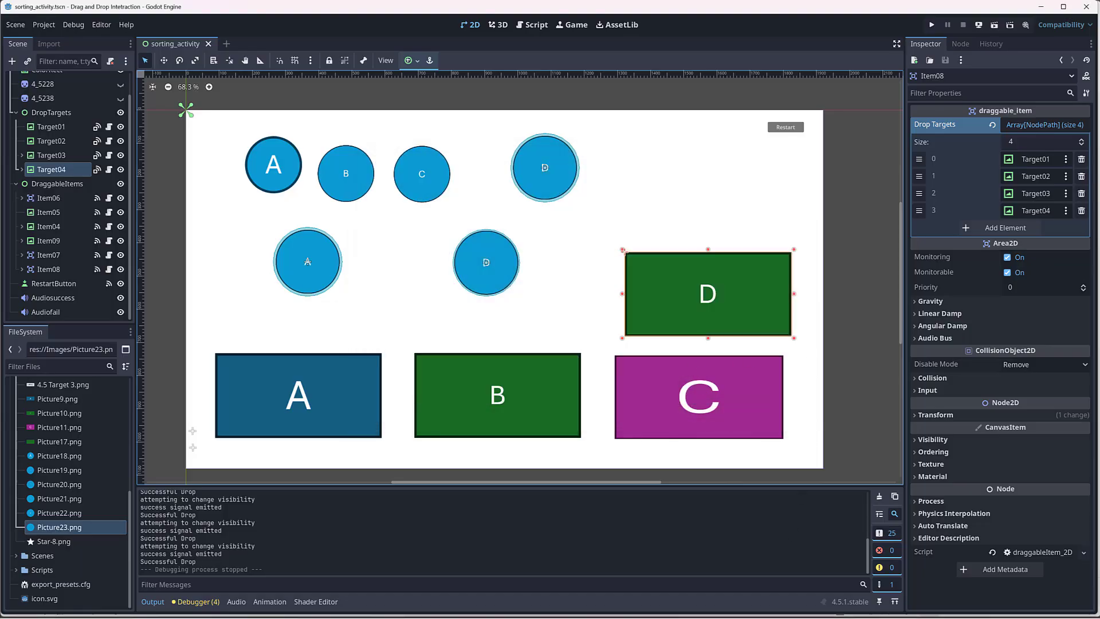
# Step: Switch to Articulate Storyline and delete the blue rectangle from the Intro Slide
pyautogui.moveTo(708, 617)
pyautogui.click(709, 574)
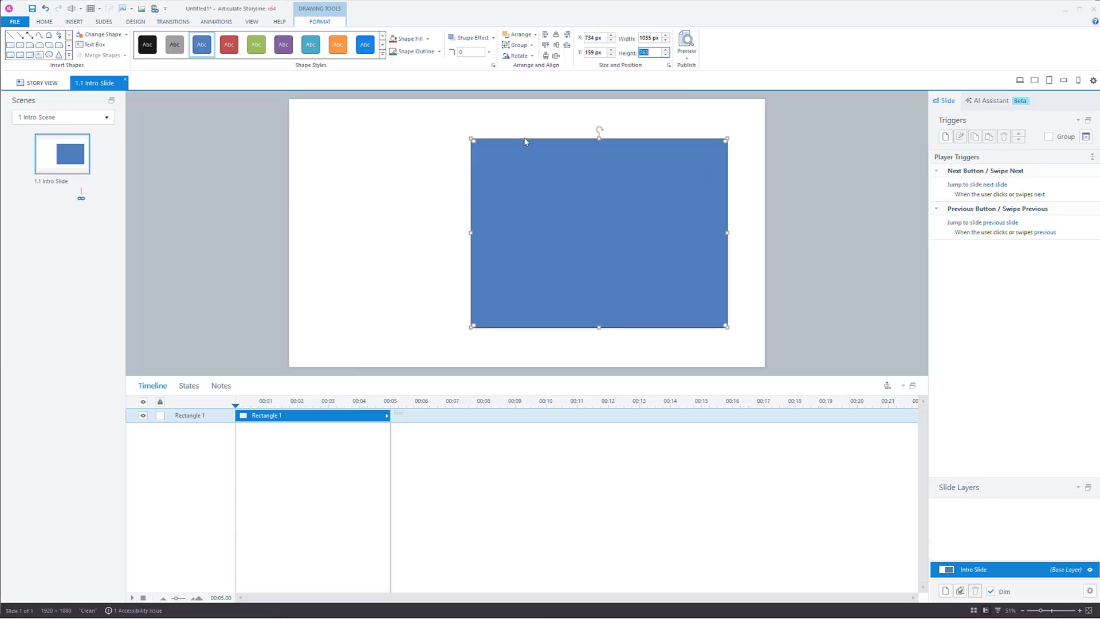
pyautogui.press('Delete')
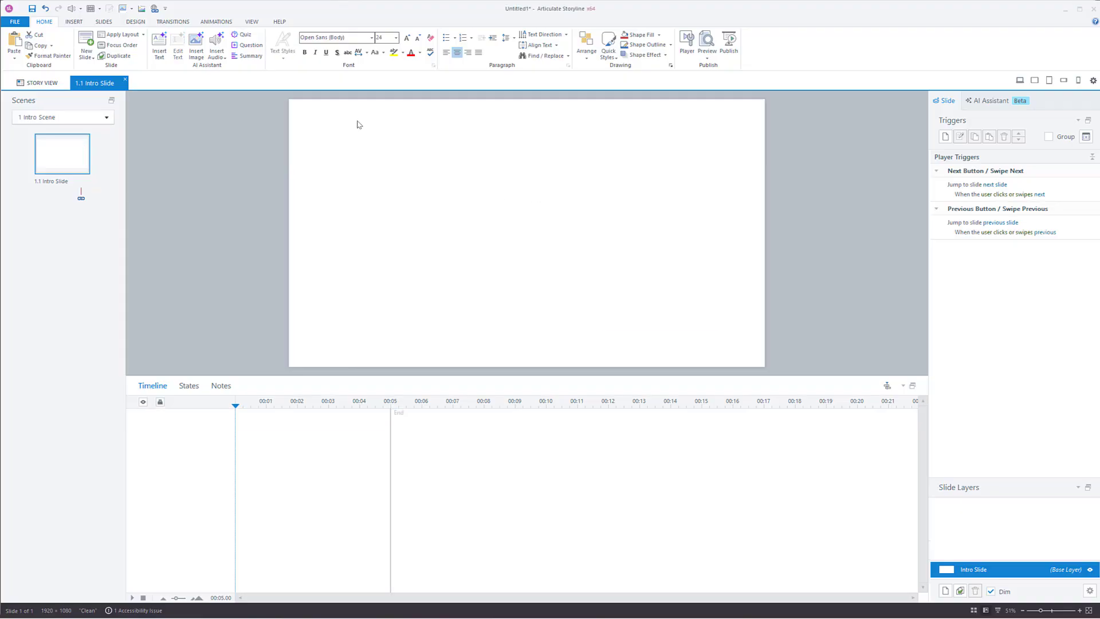
# Step: Insert a web object on the slide from the HTML Export folder in Downloads/Drag-and-Drop-Interaction-main/Drag-and-Drop-Interaction-main, loading automatically and scaling with the slide
pyautogui.click(76, 23)
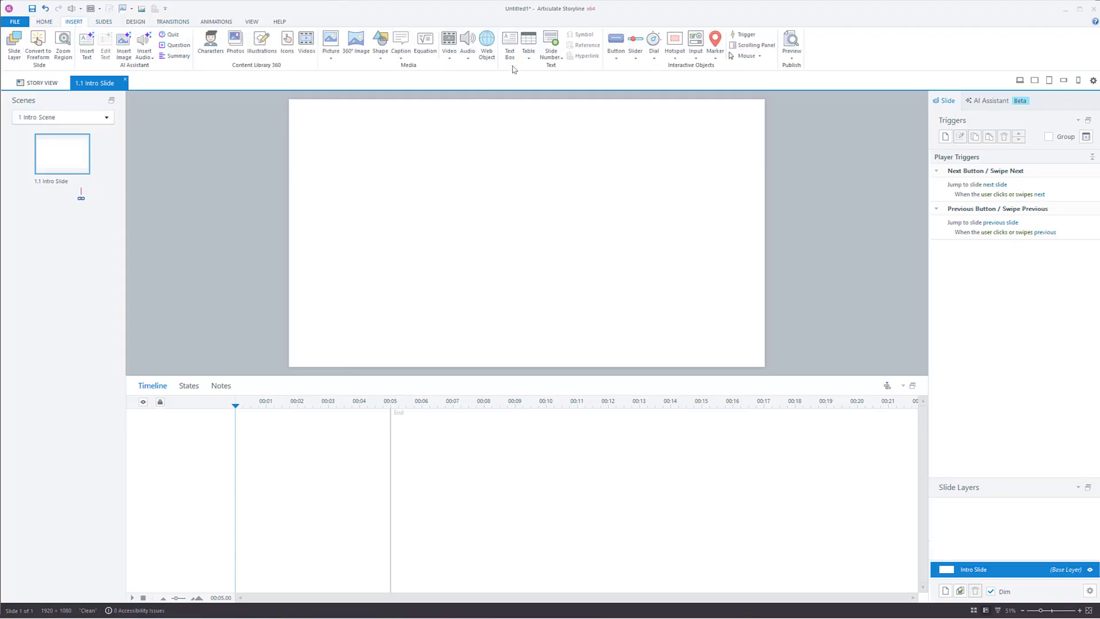
pyautogui.click(487, 46)
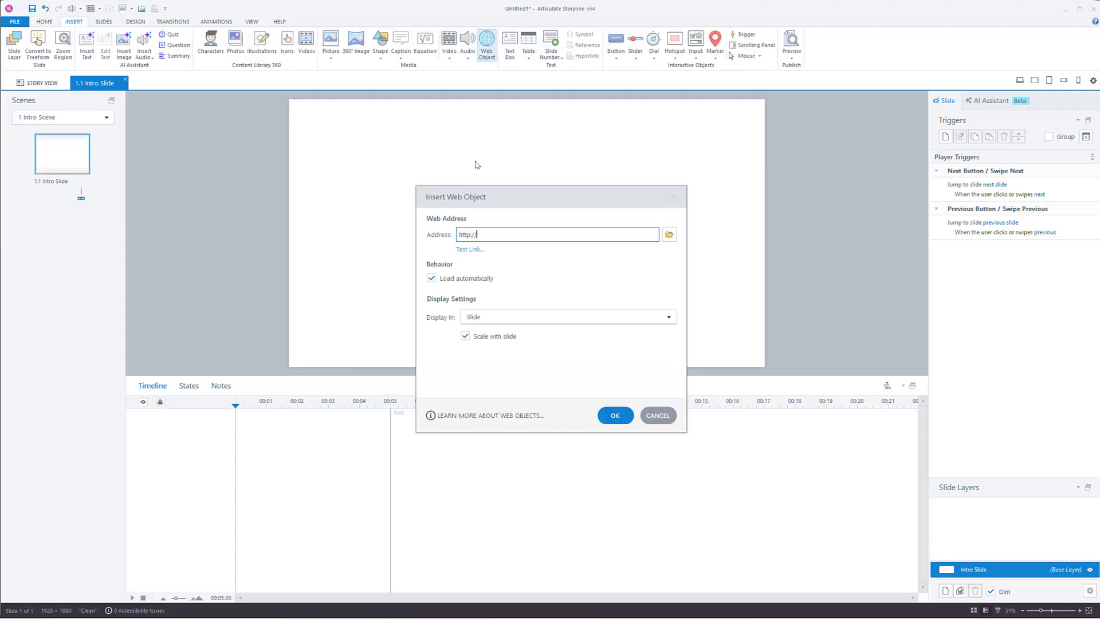
pyautogui.click(670, 235)
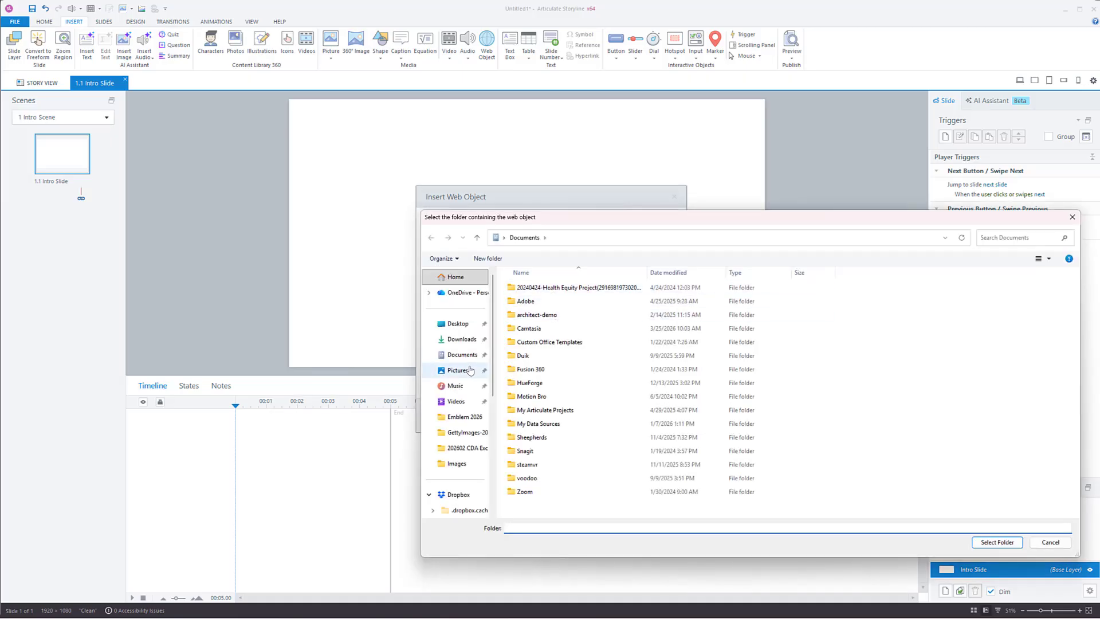
pyautogui.doubleClick(575, 302)
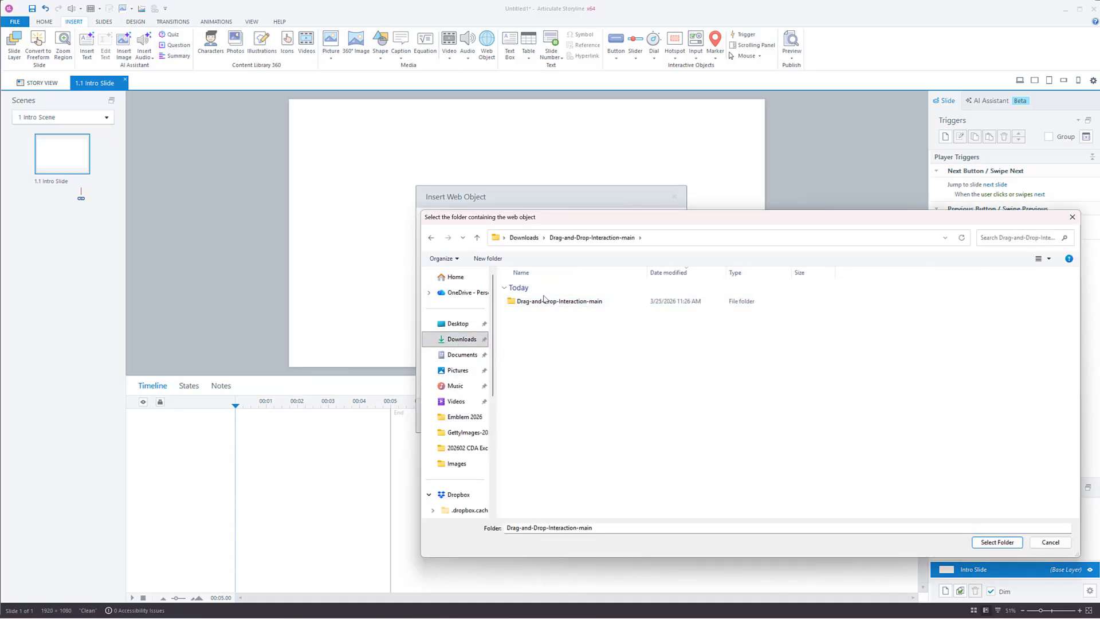
pyautogui.doubleClick(567, 302)
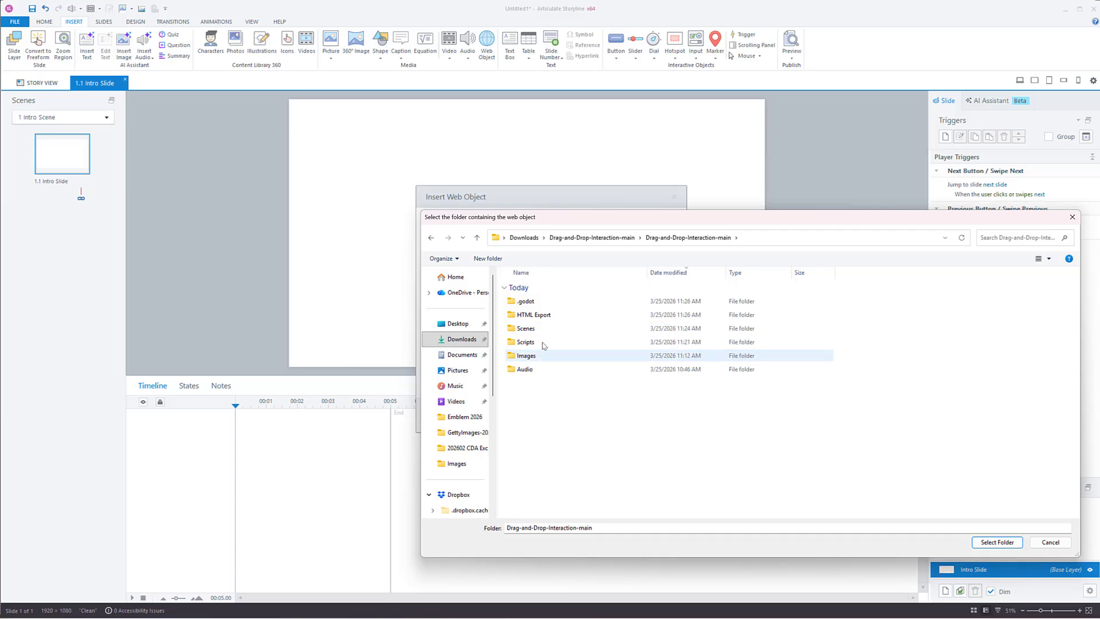
pyautogui.doubleClick(544, 315)
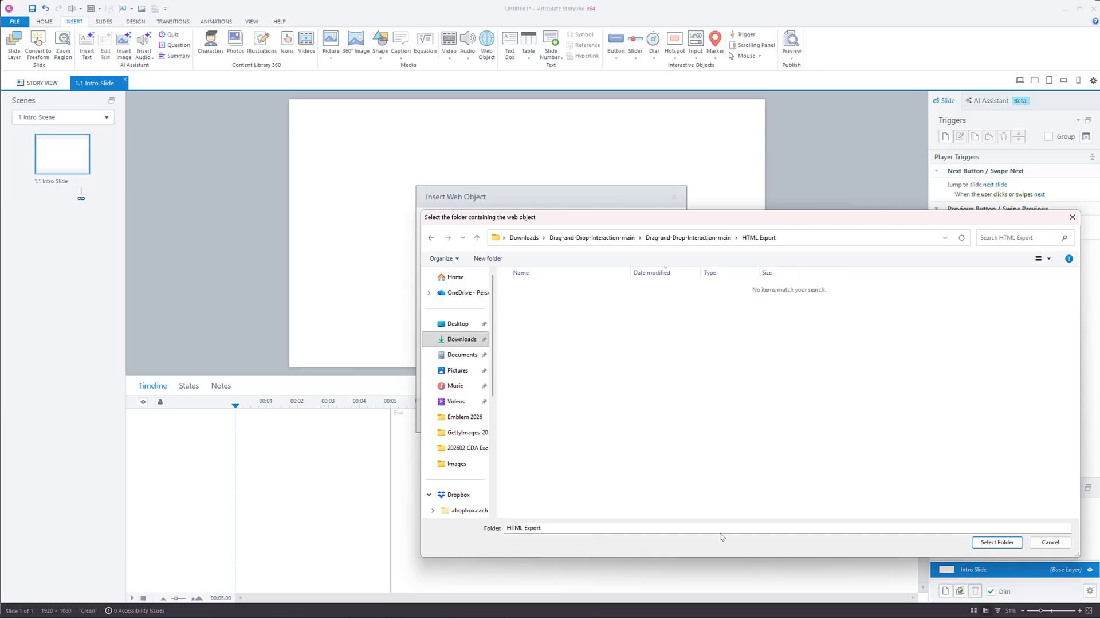
pyautogui.click(999, 545)
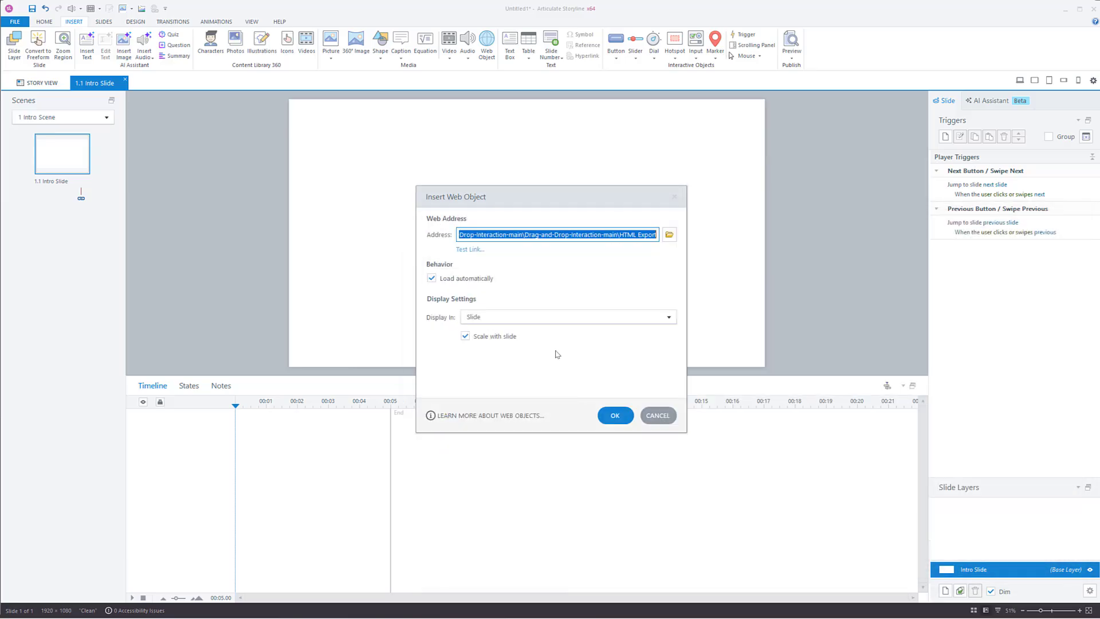
pyautogui.moveTo(562, 196); pyautogui.dragTo(631, 152)
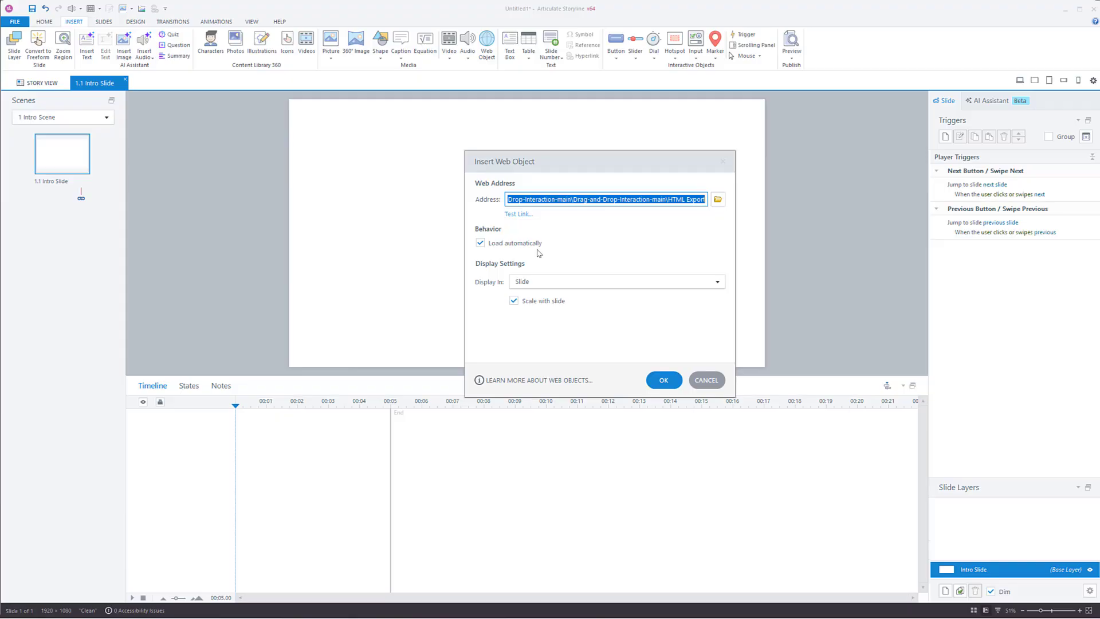
pyautogui.click(662, 380)
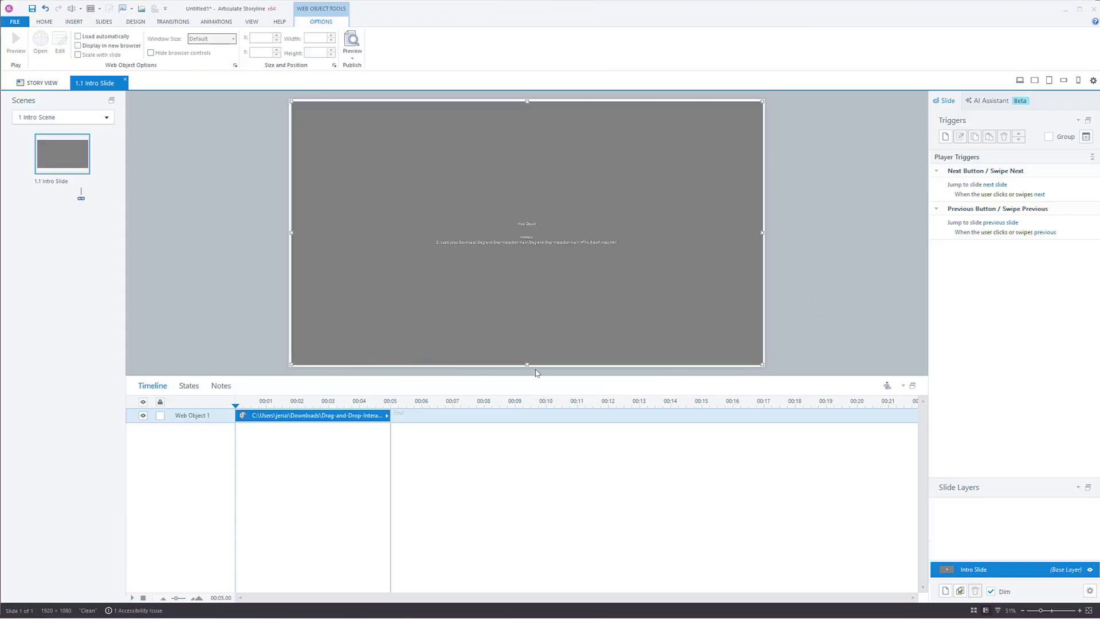
pyautogui.moveTo(458, 181); pyautogui.dragTo(459, 180)
pyautogui.click(808, 209)
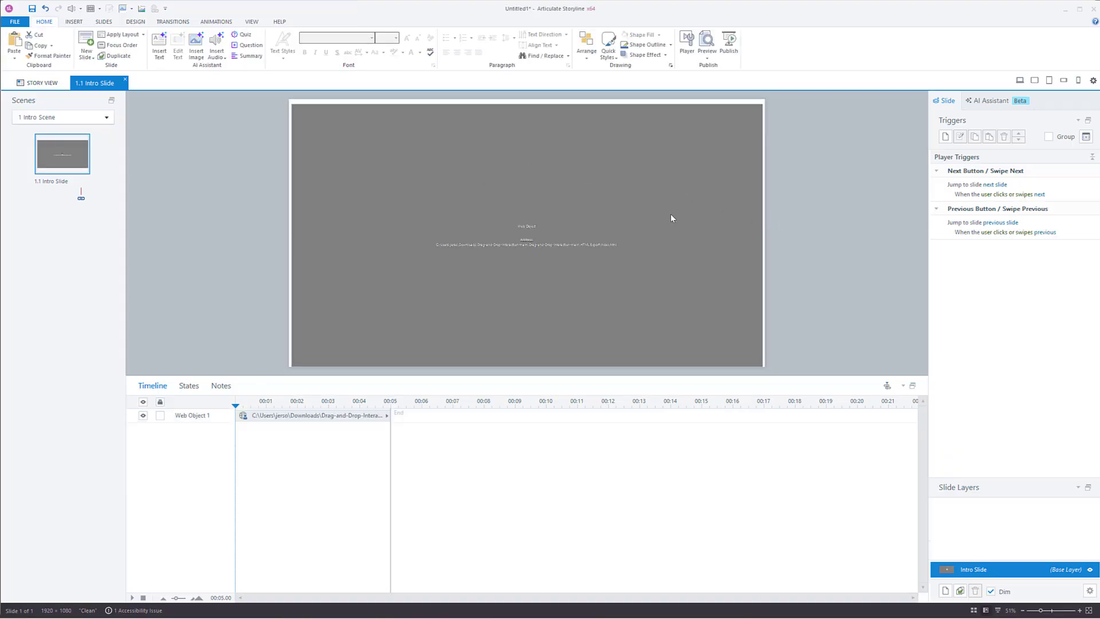
pyautogui.moveTo(671, 218); pyautogui.dragTo(669, 215)
pyautogui.click(915, 206)
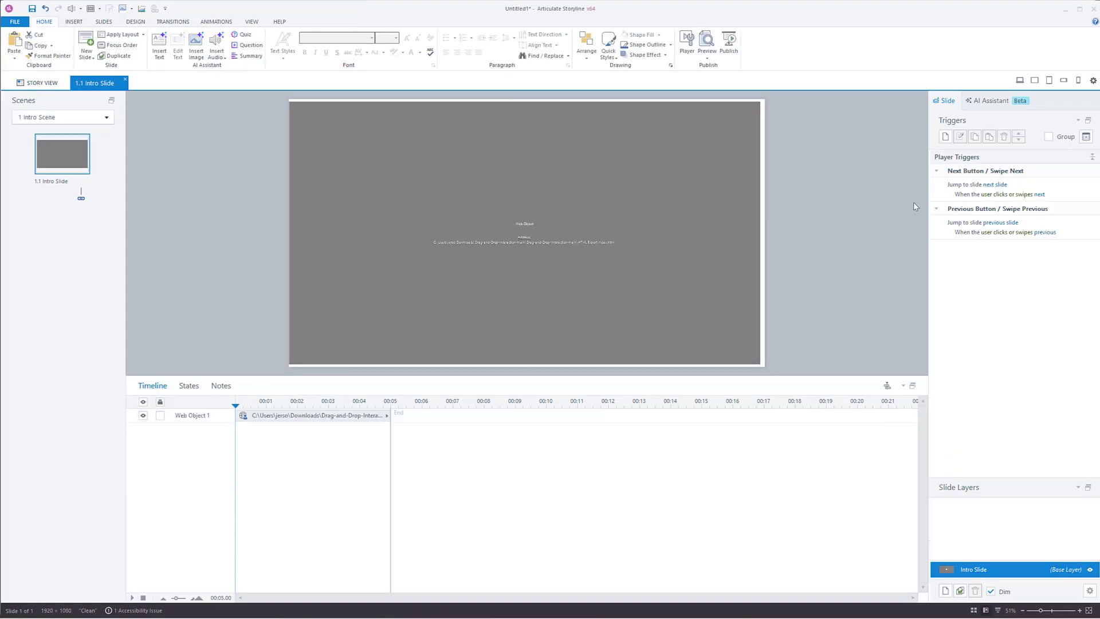
# Step: Set the web object's size to 1920 px wide and 1080 px high
pyautogui.click(730, 236)
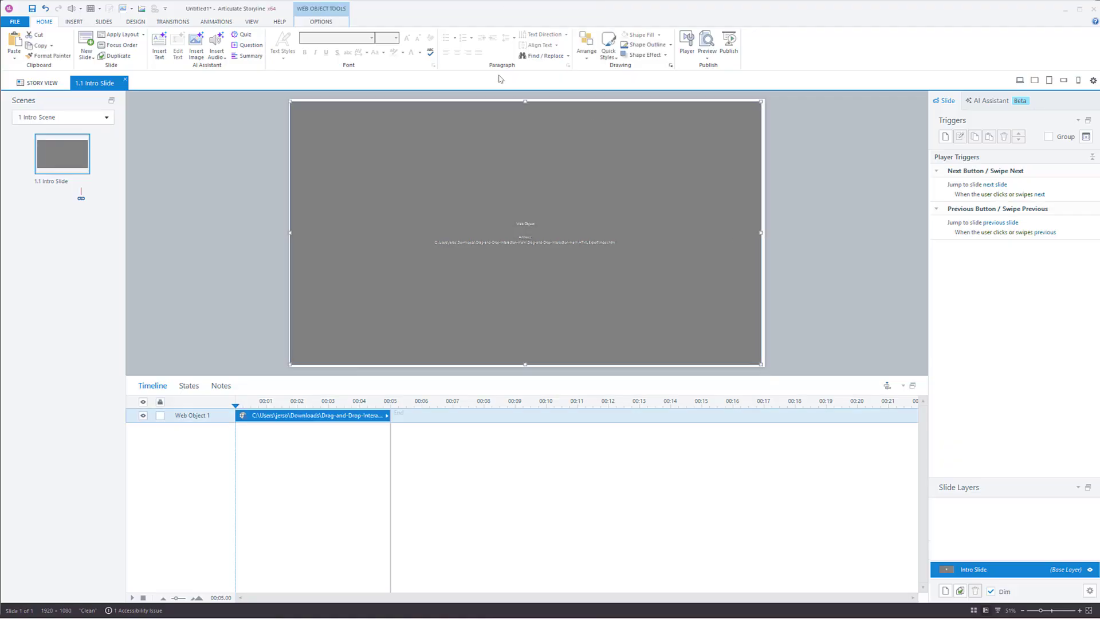
pyautogui.click(329, 22)
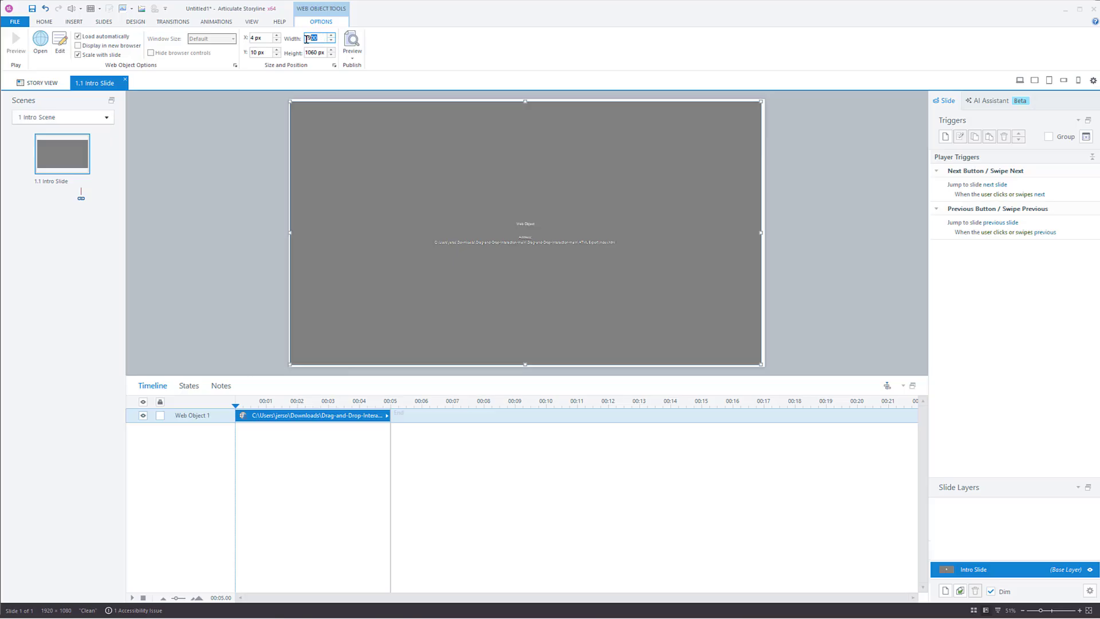
pyautogui.press('Tab')
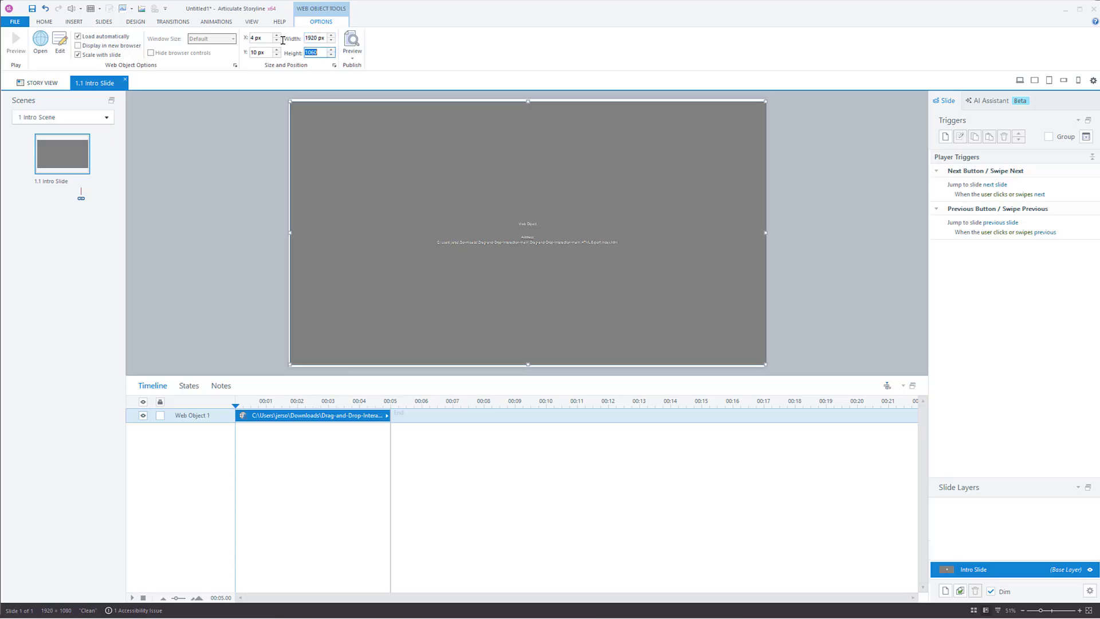
pyautogui.write('1080')
pyautogui.press('Return')
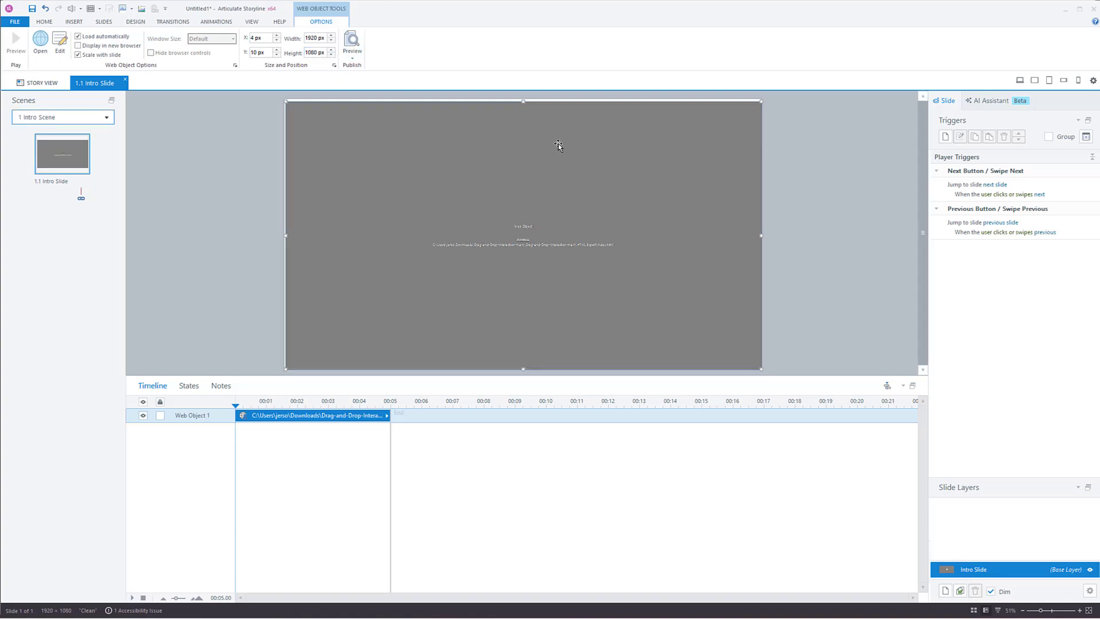
# Step: Set the web object's position on the slide to X 0 and Y 0
pyautogui.click(266, 39)
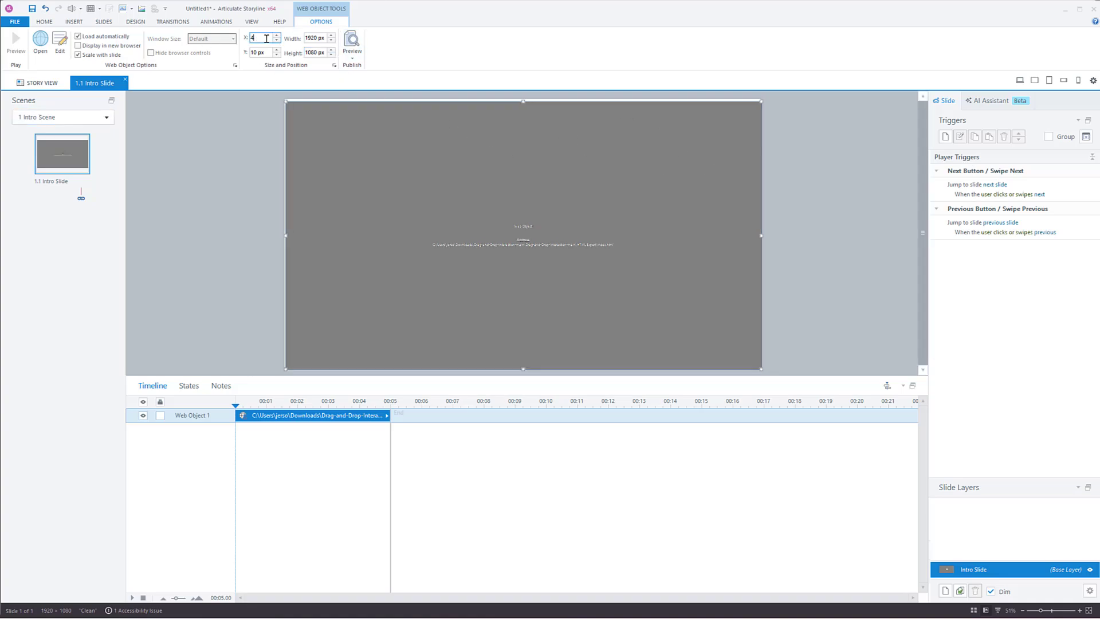
pyautogui.write('0')
pyautogui.press('Tab')
pyautogui.write('0')
pyautogui.press('Tab')
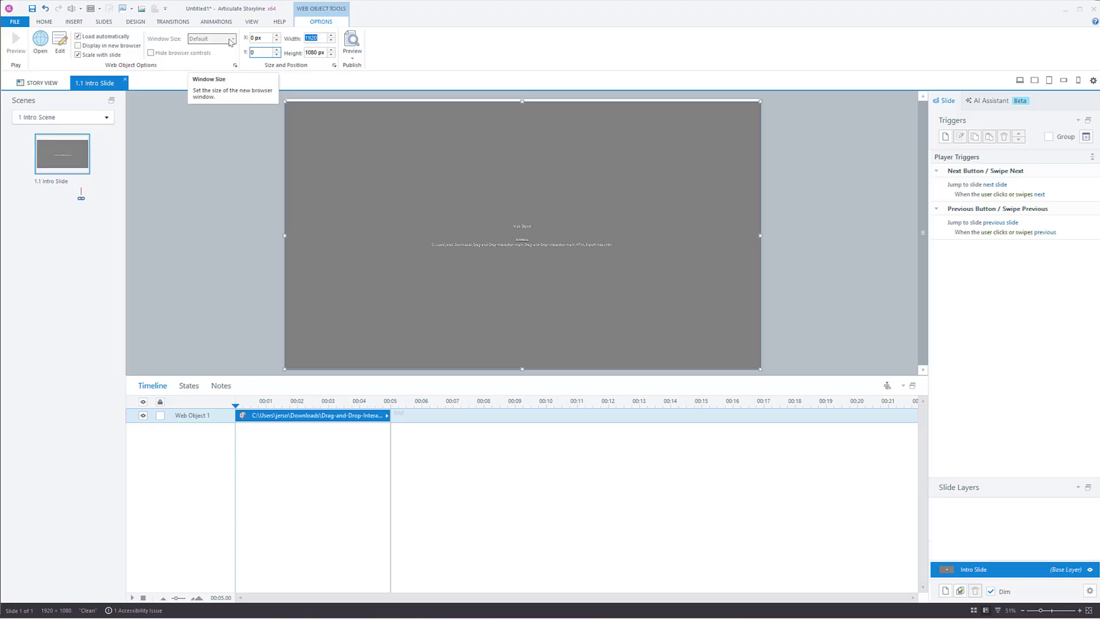
# Step: Publish the project to Review 360 as a new version of the existing item Untitled1
pyautogui.click(255, 236)
pyautogui.click(565, 236)
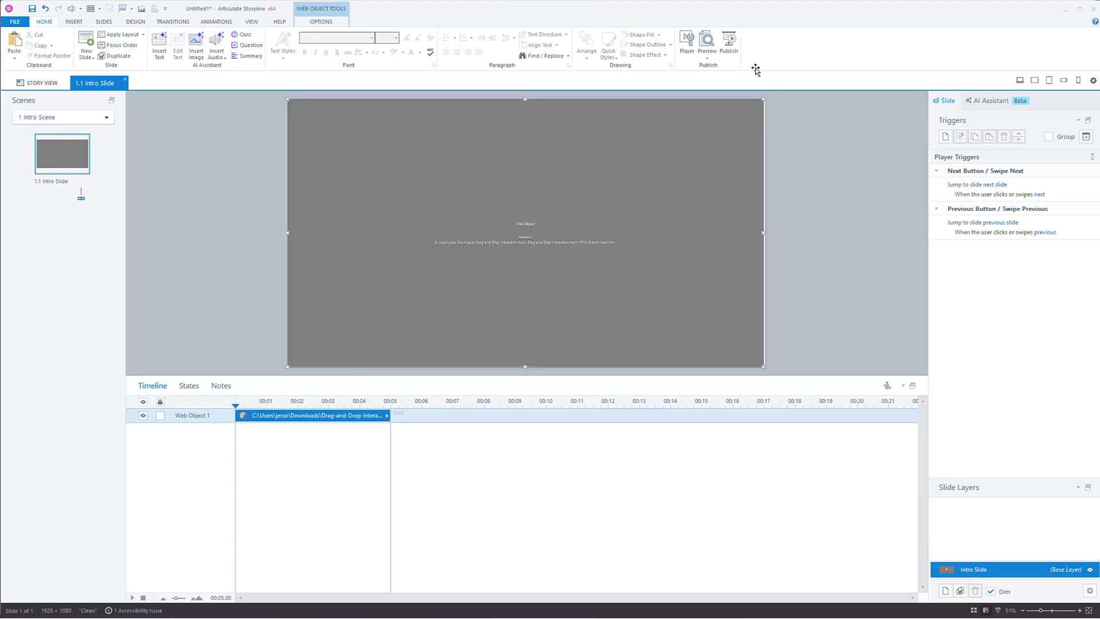
pyautogui.click(731, 36)
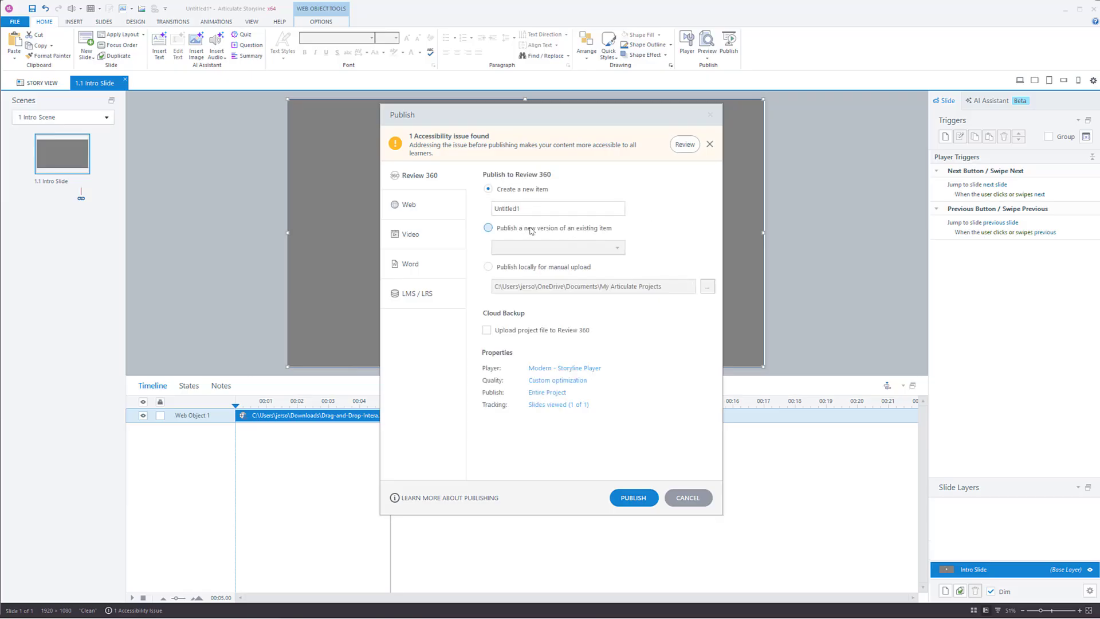
pyautogui.click(532, 228)
pyautogui.click(621, 248)
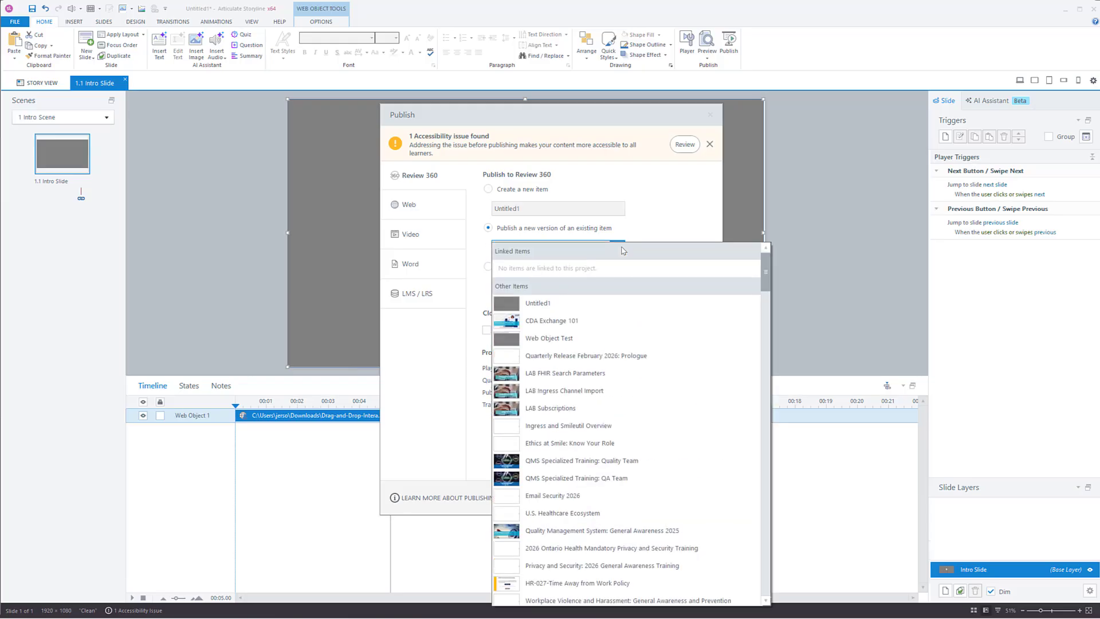
pyautogui.click(573, 303)
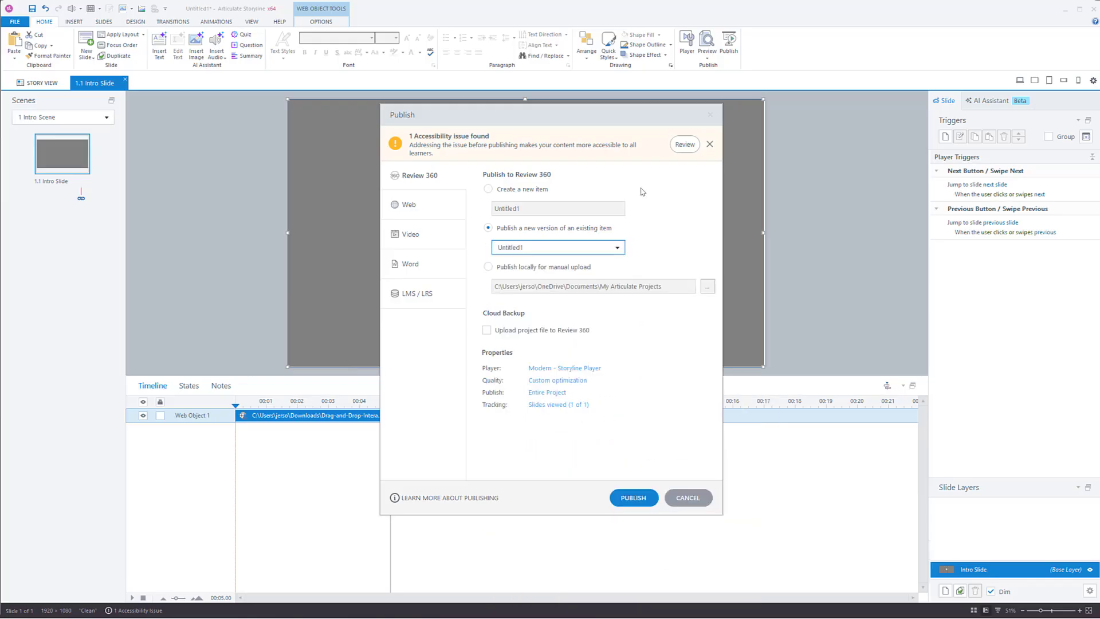
pyautogui.click(631, 498)
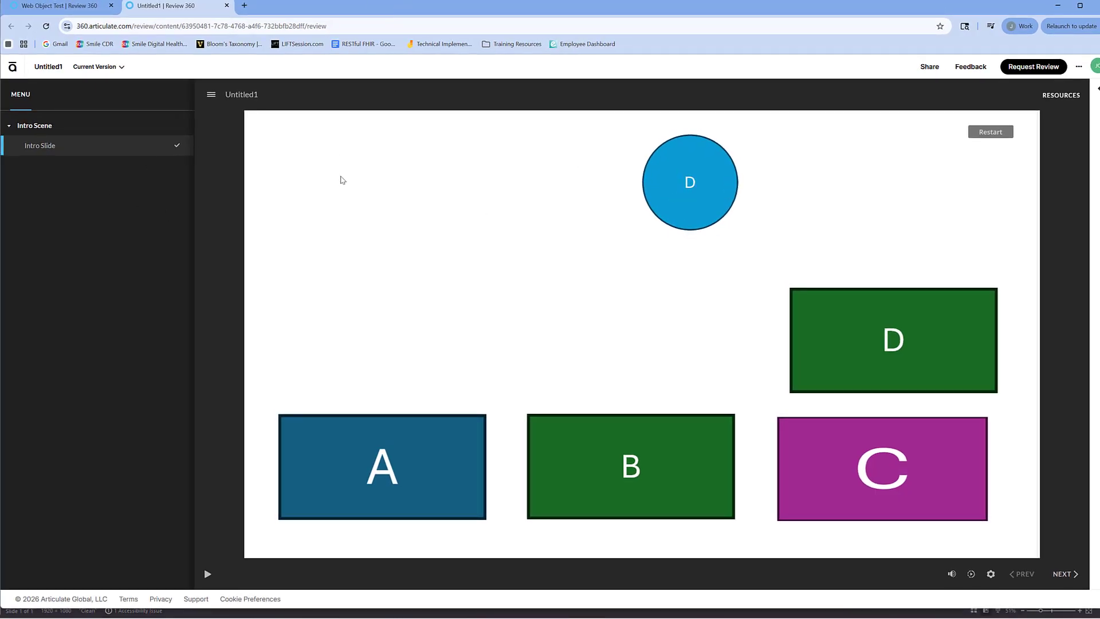
# Step: Reload the published review page and test matching circles D and A with their same-letter target boxes
pyautogui.click(46, 25)
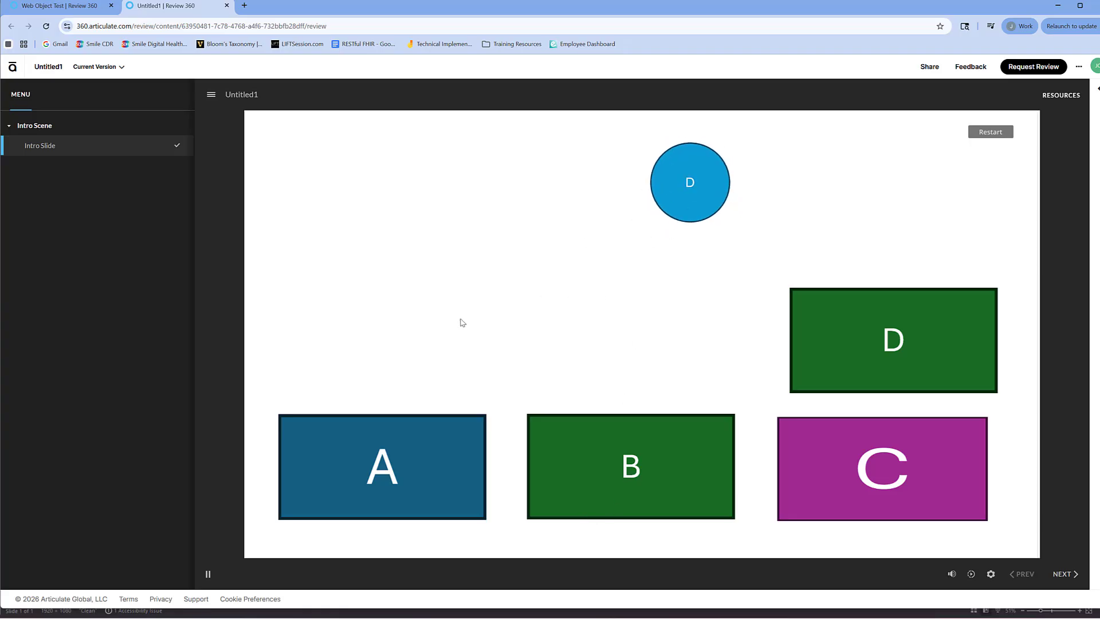
pyautogui.moveTo(686, 178); pyautogui.dragTo(836, 312)
pyautogui.moveTo(352, 179); pyautogui.dragTo(411, 468)
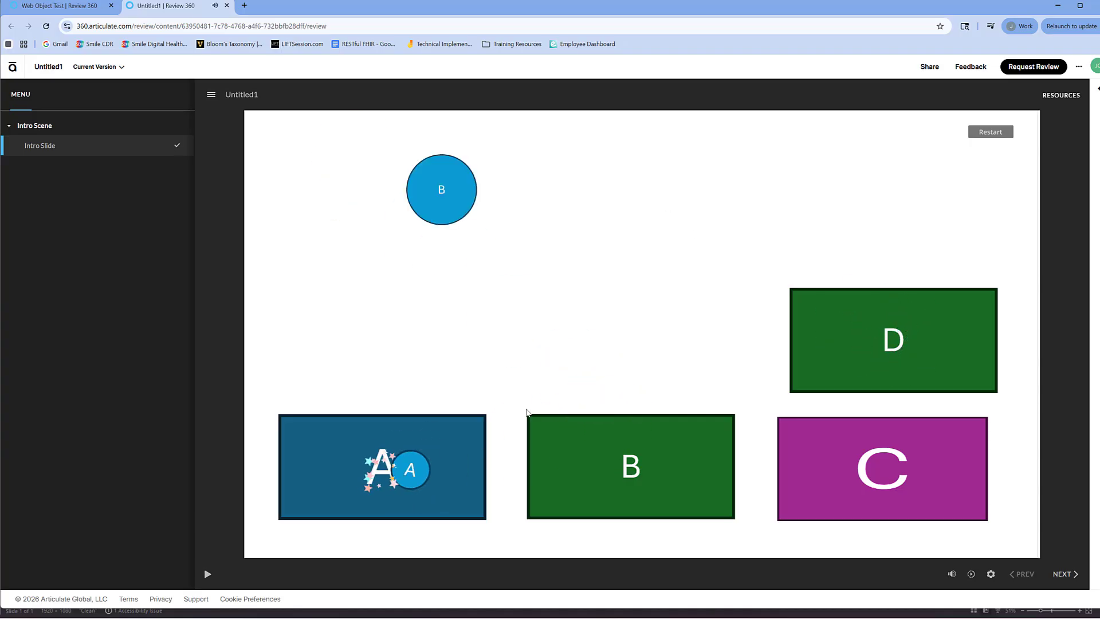
# Step: Test incorrect matches by dropping circle B on target box C repeatedly and on target box A
pyautogui.moveTo(435, 194); pyautogui.dragTo(831, 461)
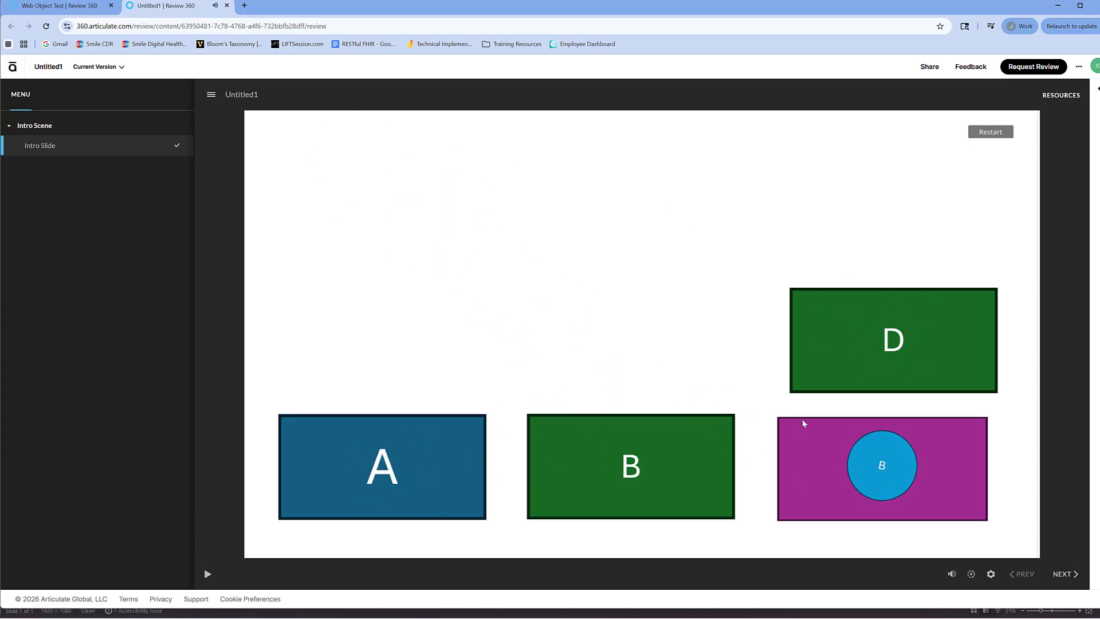
pyautogui.moveTo(452, 190); pyautogui.dragTo(872, 459)
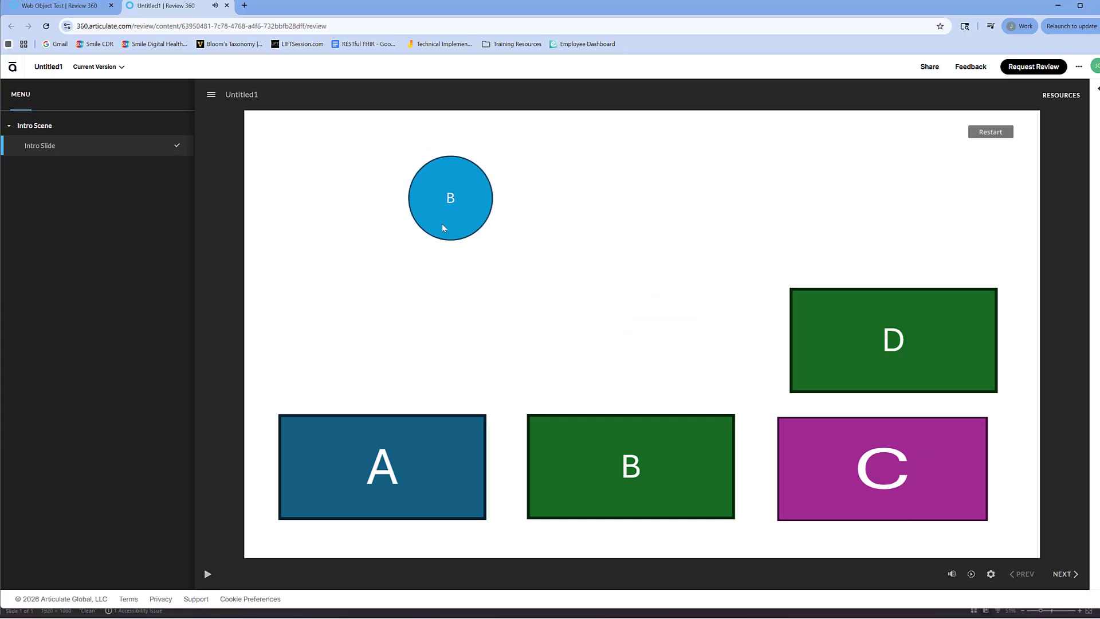
pyautogui.moveTo(444, 226); pyautogui.dragTo(862, 480)
pyautogui.moveTo(448, 197); pyautogui.dragTo(417, 463)
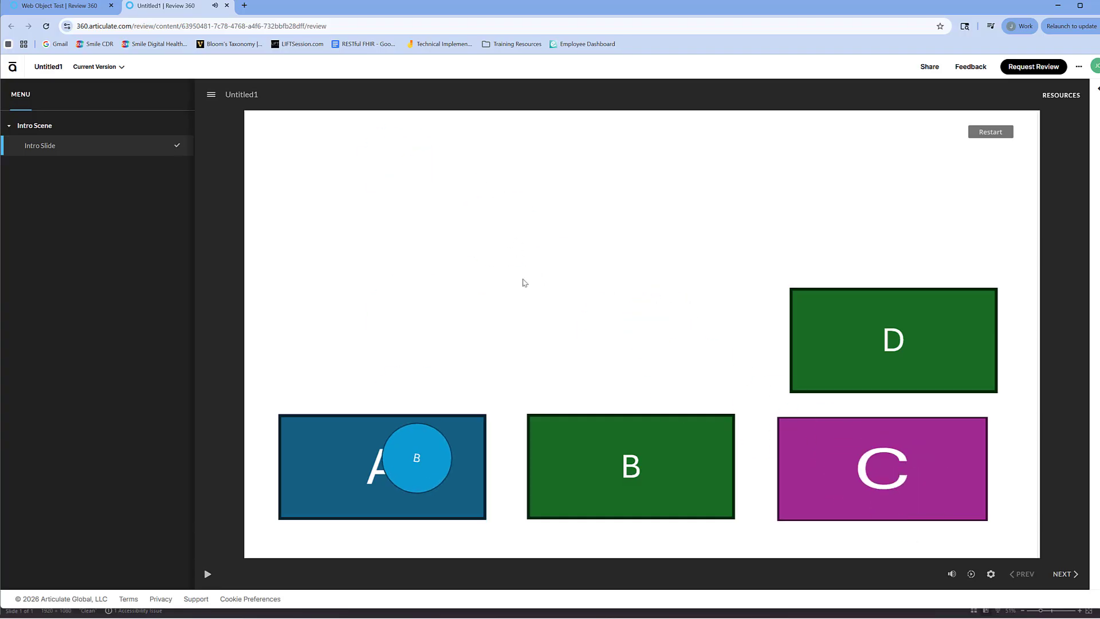
# Step: Complete the interaction by matching circles B and C and the remaining A and D circles with their target boxes
pyautogui.moveTo(443, 195); pyautogui.dragTo(616, 445)
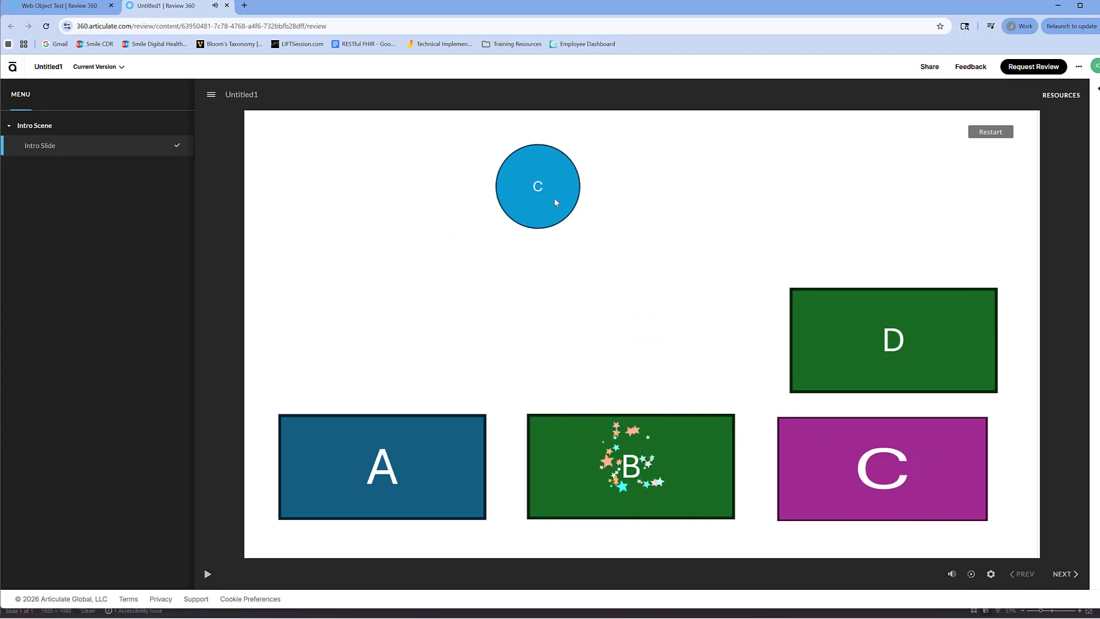
pyautogui.moveTo(555, 199); pyautogui.dragTo(878, 485)
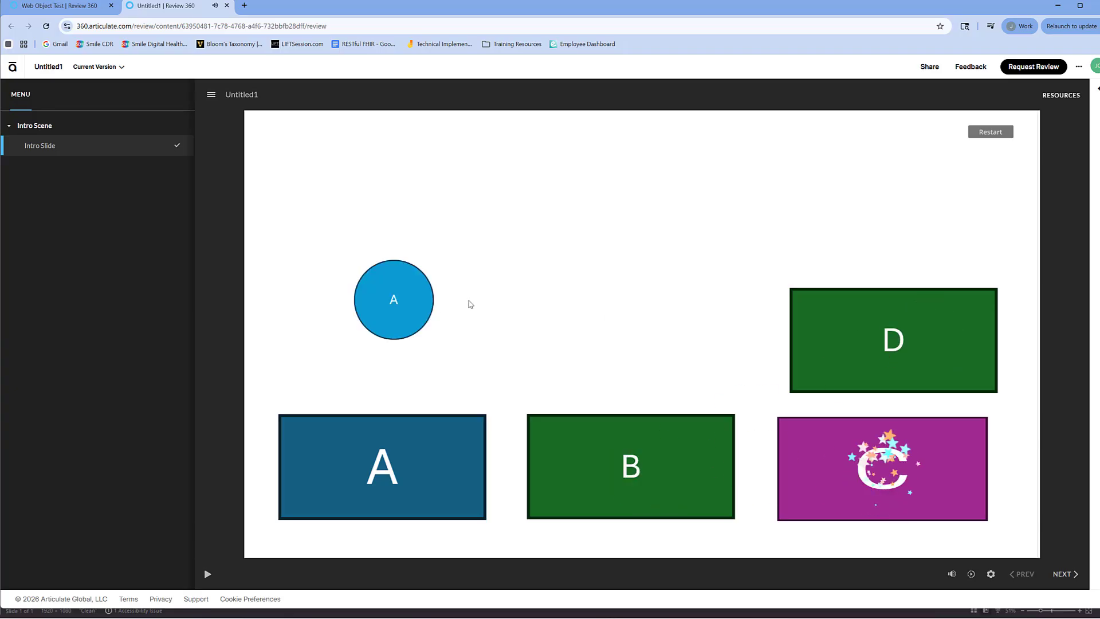
pyautogui.moveTo(401, 301); pyautogui.dragTo(410, 453)
pyautogui.moveTo(591, 309); pyautogui.dragTo(895, 339)
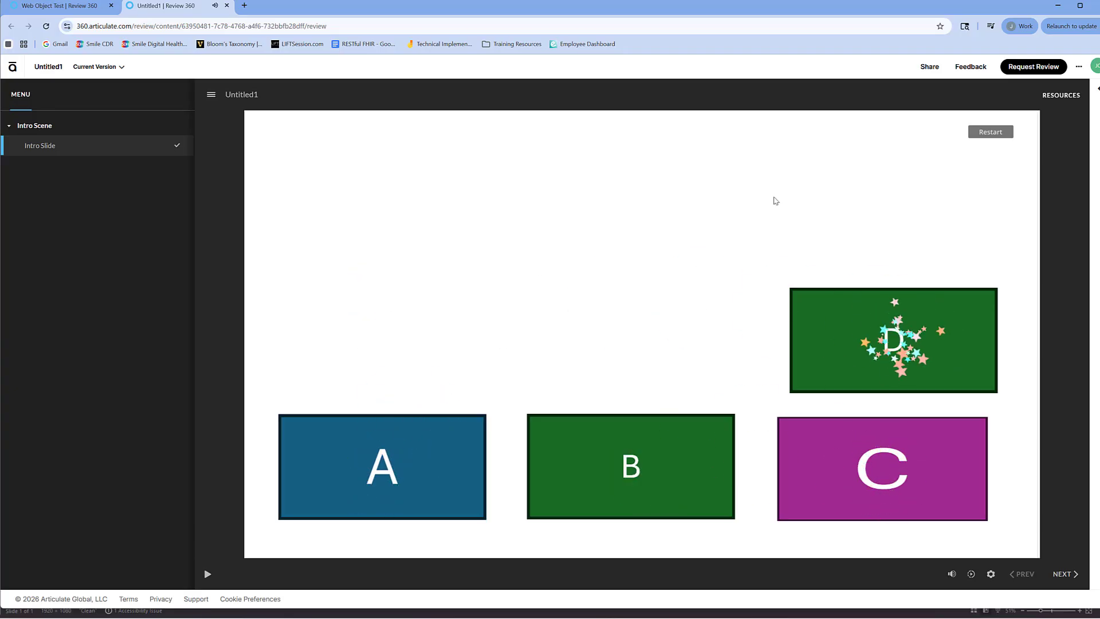
# Step: Restart the interaction and match circles D and A with their target boxes again
pyautogui.click(990, 132)
pyautogui.moveTo(692, 182); pyautogui.dragTo(890, 326)
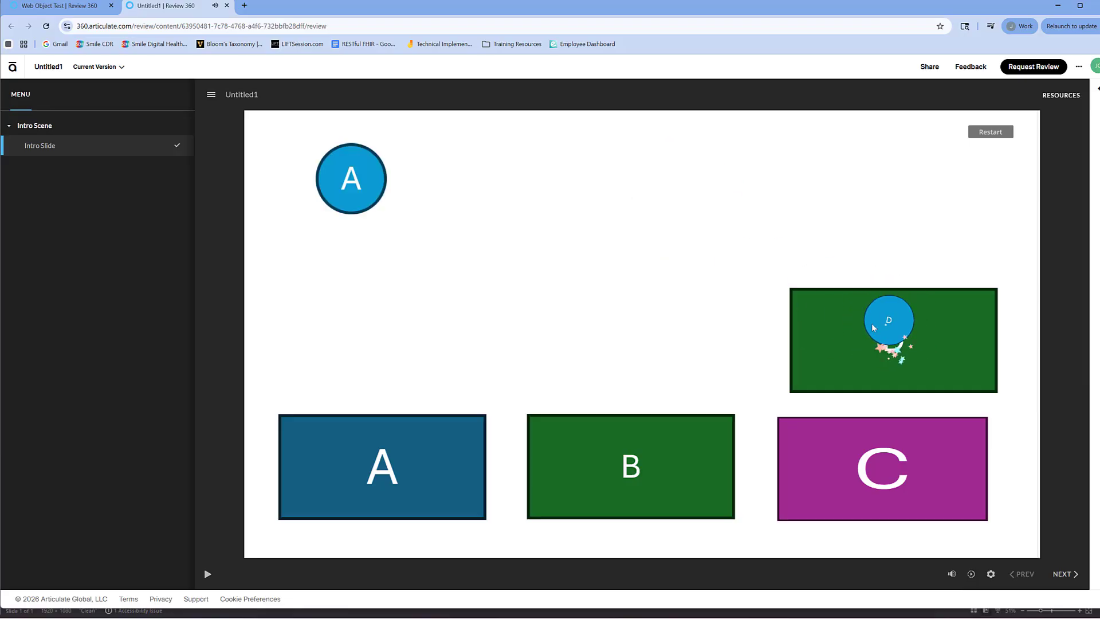
pyautogui.moveTo(350, 172); pyautogui.dragTo(389, 459)
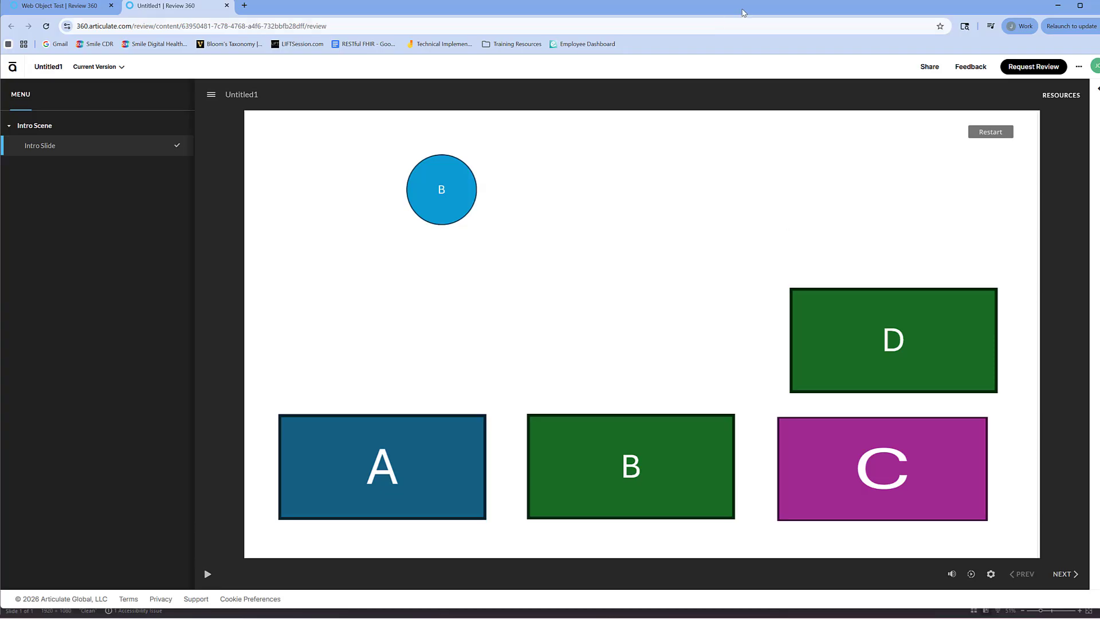
pyautogui.moveTo(743, 12); pyautogui.dragTo(749, 12)
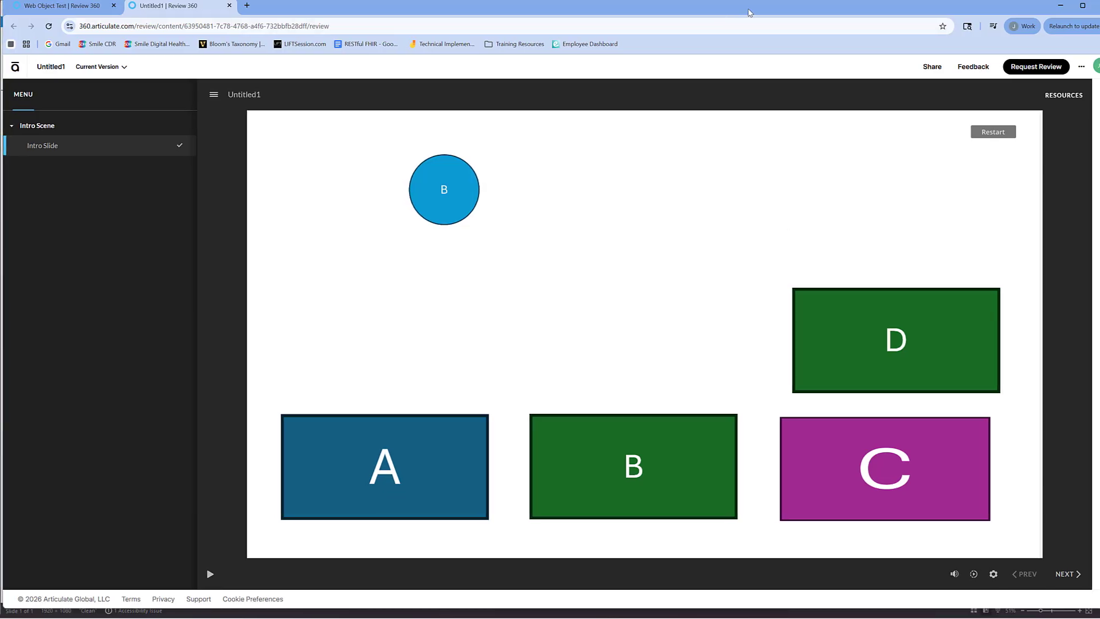